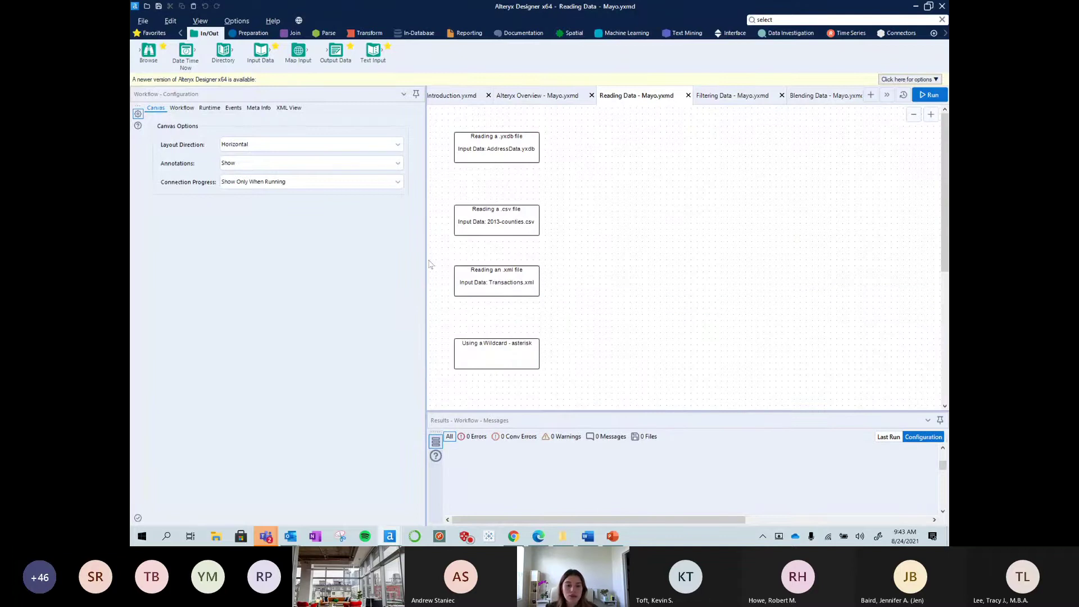
- Widen the canvas and enlarge the workflow to read the comment boxes about reading .yxdb, .csv and .xml files
{"action": "left_click_drag", "start_coordinate": [424, 260], "coordinate": [364, 253]}
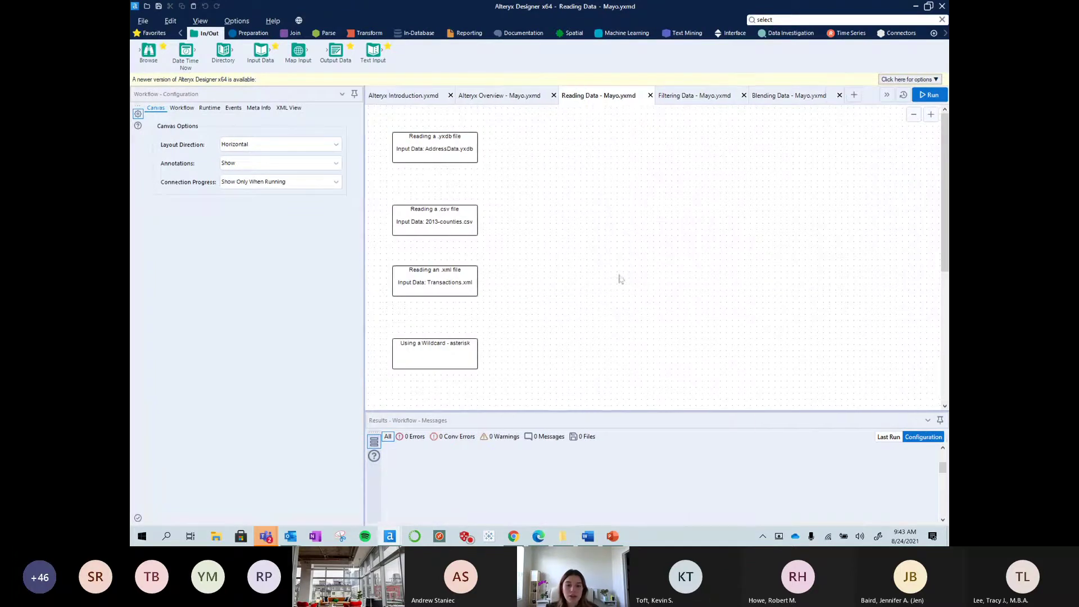
{"action": "scroll", "coordinate": [596, 283], "scroll_direction": "down", "scroll_amount": 3}
{"action": "scroll", "coordinate": [593, 278], "scroll_direction": "down", "scroll_amount": 3}
{"action": "scroll", "coordinate": [587, 271], "scroll_direction": "up", "scroll_amount": 6}
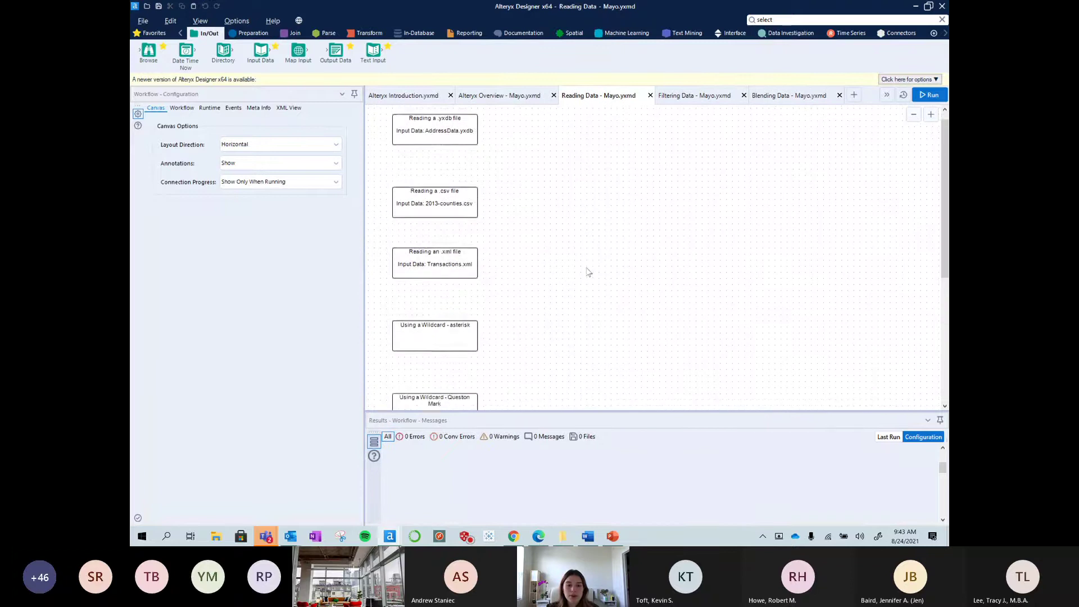
{"action": "left_click", "coordinate": [931, 114]}
{"action": "left_click", "coordinate": [931, 114]}
{"action": "scroll", "coordinate": [669, 185], "scroll_direction": "up", "scroll_amount": 2}
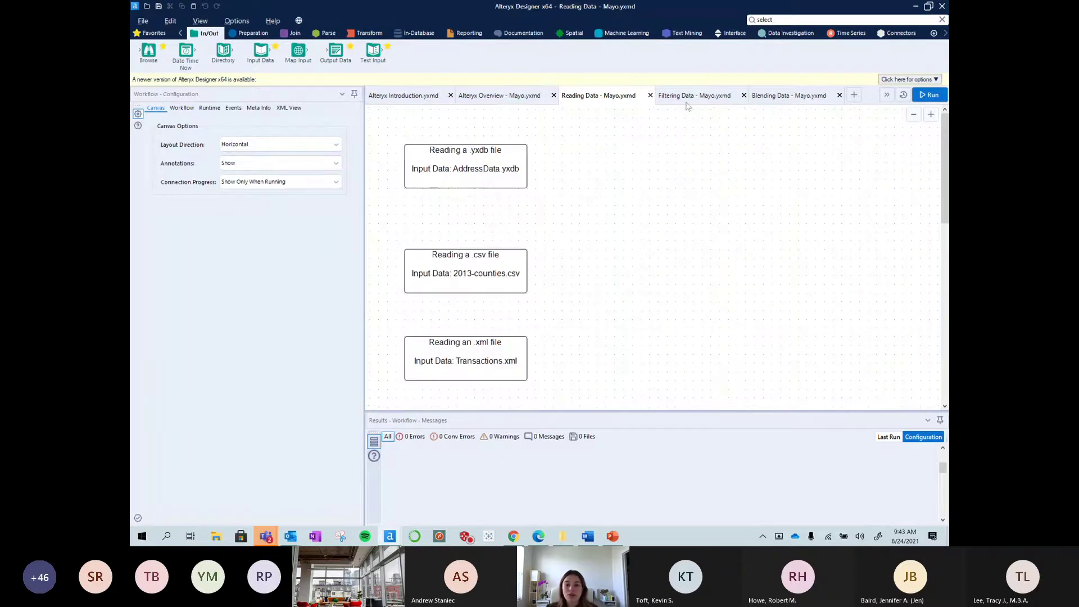
{"action": "left_click", "coordinate": [930, 115]}
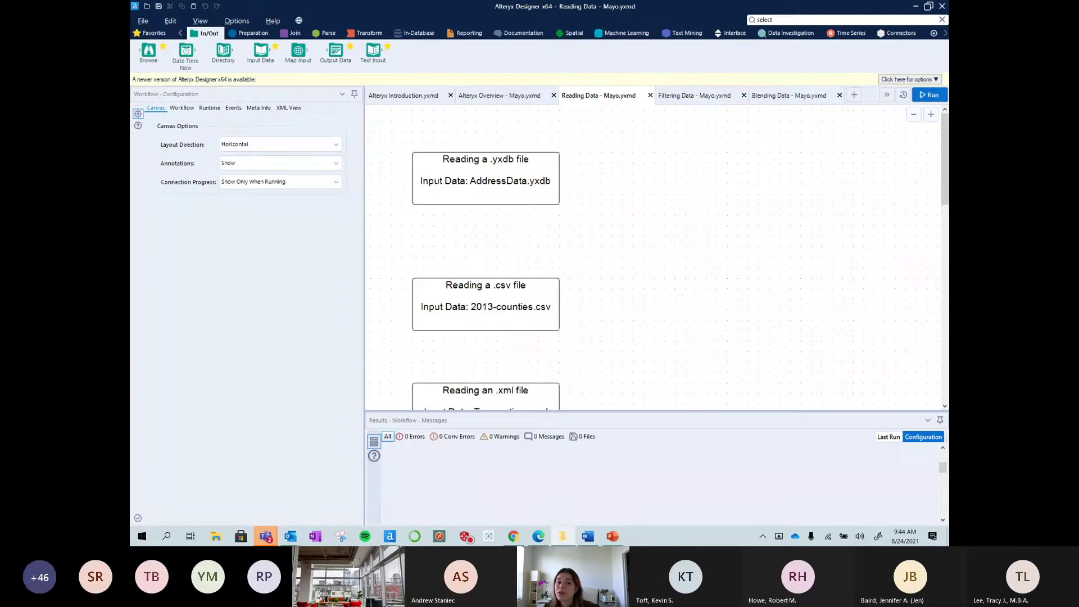
- Switch to File Explorer, open the All Data folder inside Training Data and widen the window to show the file details
{"action": "left_click_drag", "start_coordinate": [947, 123], "coordinate": [355, 148]}
{"action": "left_click", "coordinate": [425, 260]}
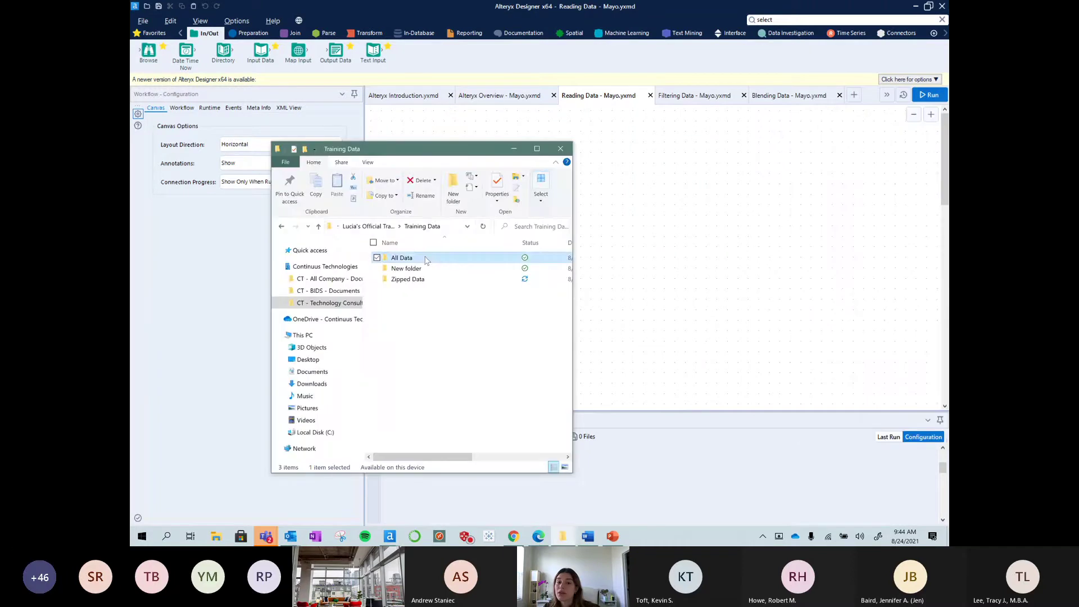
{"action": "double_click", "coordinate": [425, 259]}
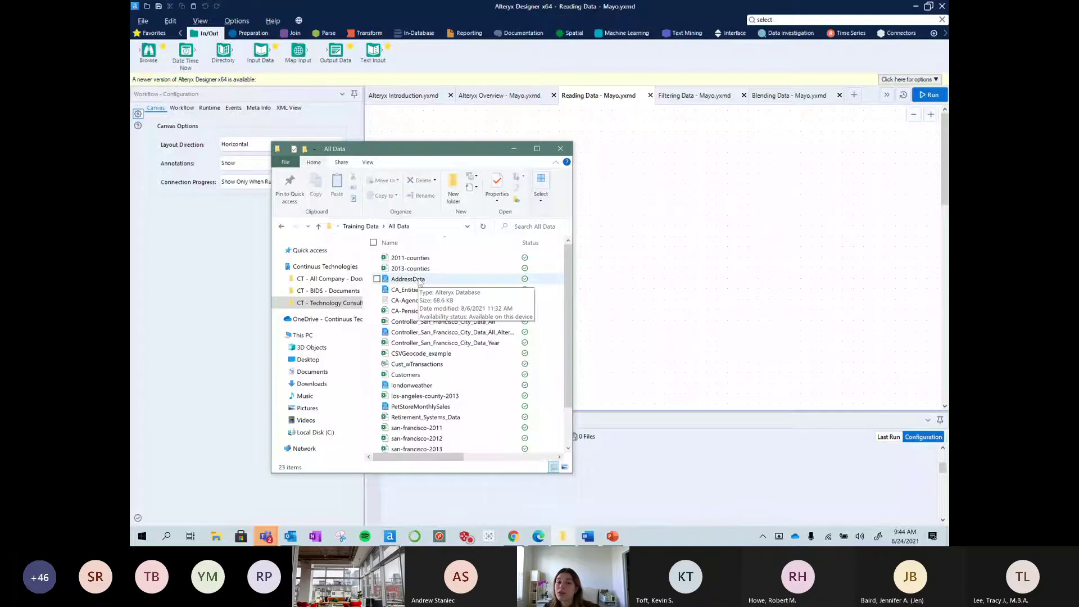
{"action": "left_click_drag", "start_coordinate": [572, 286], "coordinate": [863, 287]}
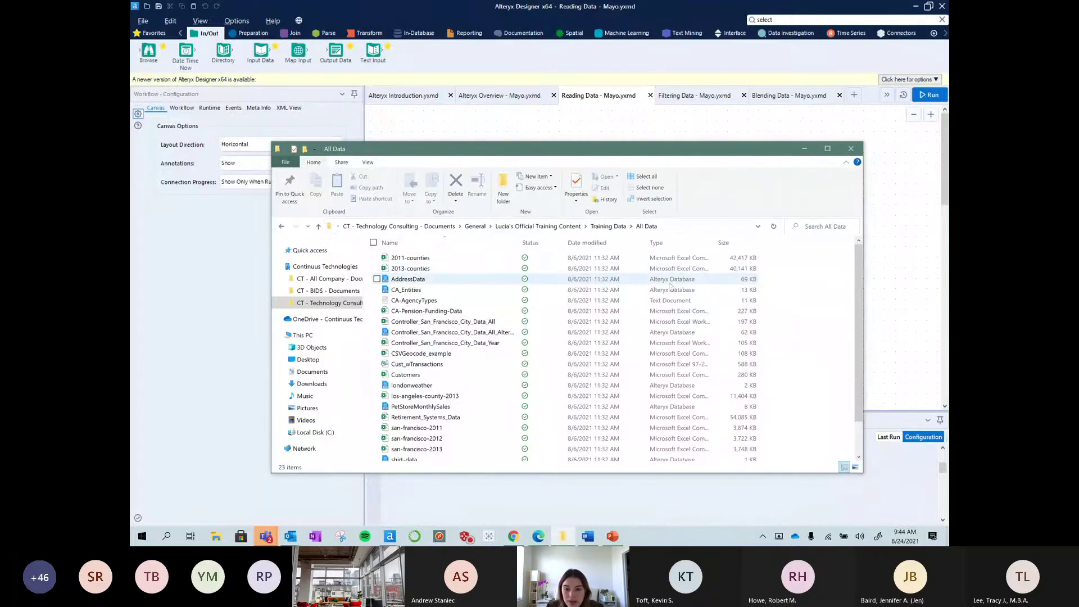
- Open the AddressData database file from the All Data folder in its own data viewer window
{"action": "left_click", "coordinate": [412, 280]}
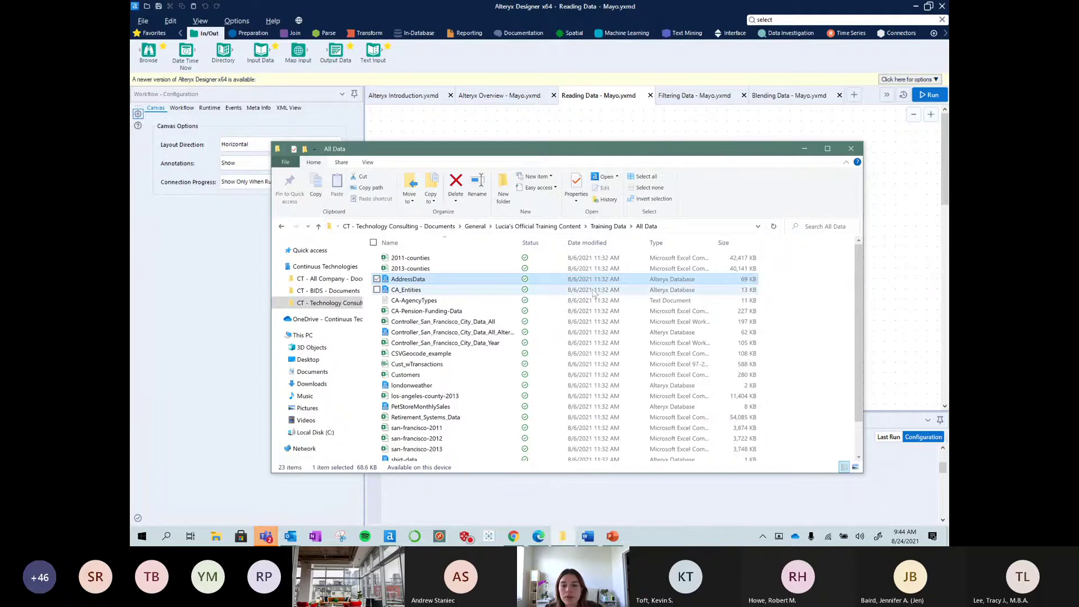
{"action": "left_click", "coordinate": [804, 148]}
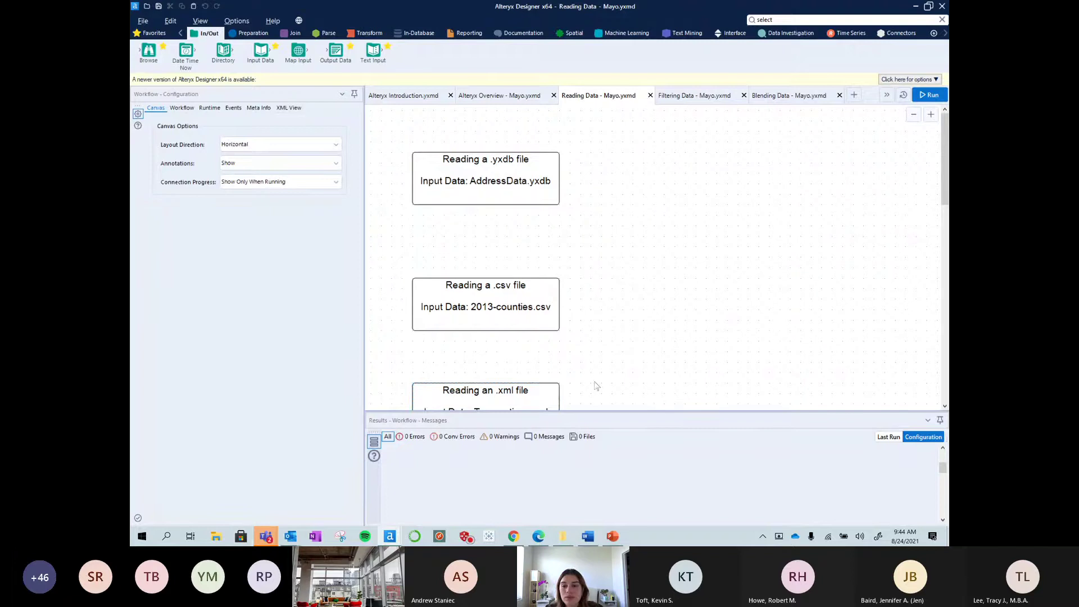
{"action": "mouse_move", "coordinate": [388, 535]}
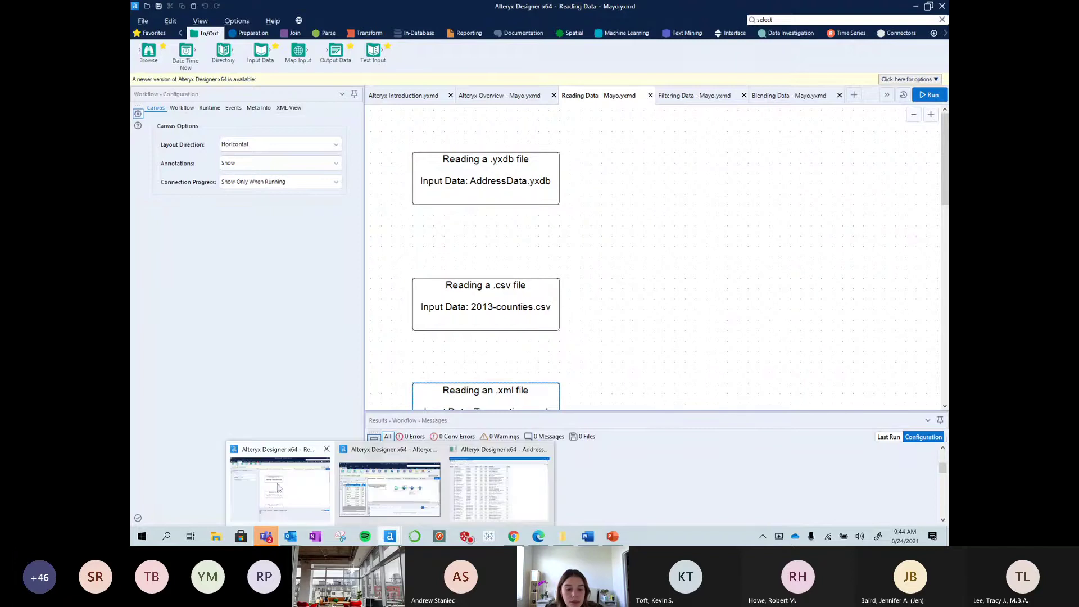
{"action": "left_click", "coordinate": [516, 480]}
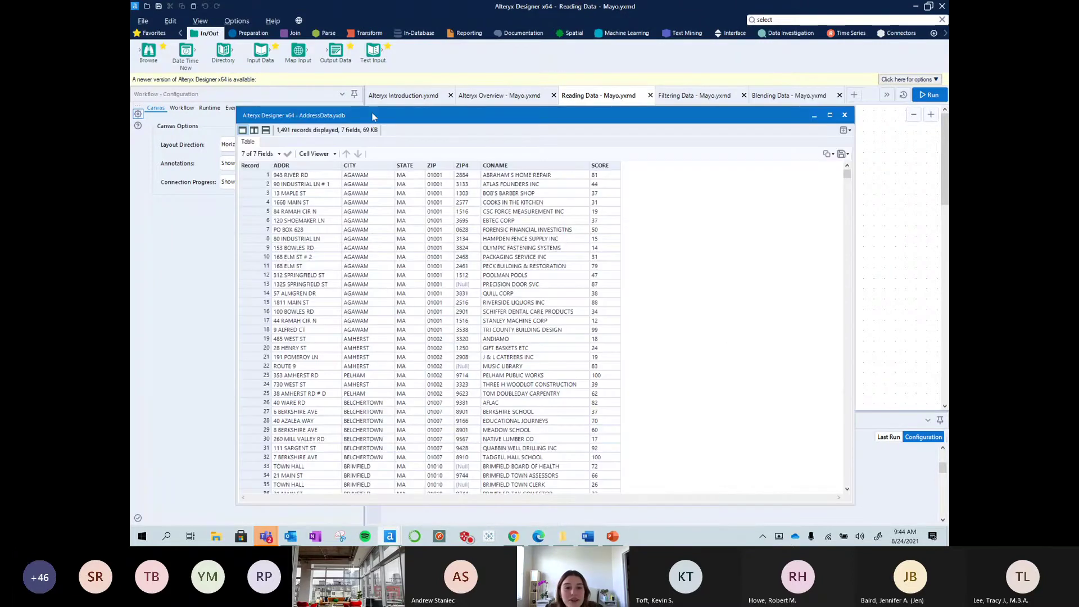
{"action": "left_click_drag", "start_coordinate": [391, 116], "coordinate": [355, 74]}
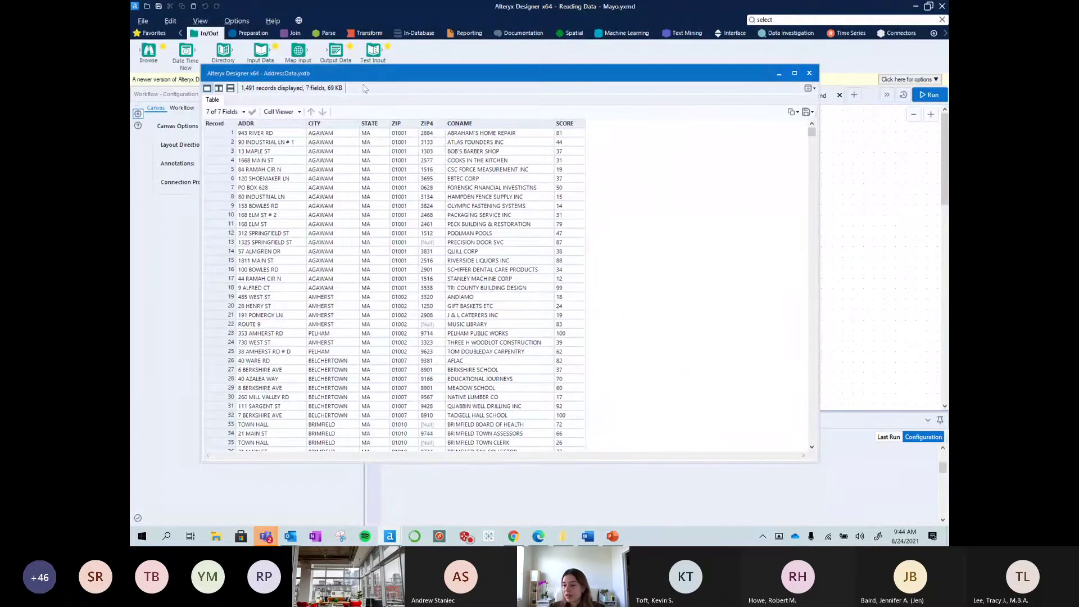
- Inspect the AddressData records, including the ZIP4 and SCORE columns, and close the data viewer
{"action": "left_click_drag", "start_coordinate": [257, 134], "coordinate": [427, 333]}
{"action": "left_click", "coordinate": [427, 223]}
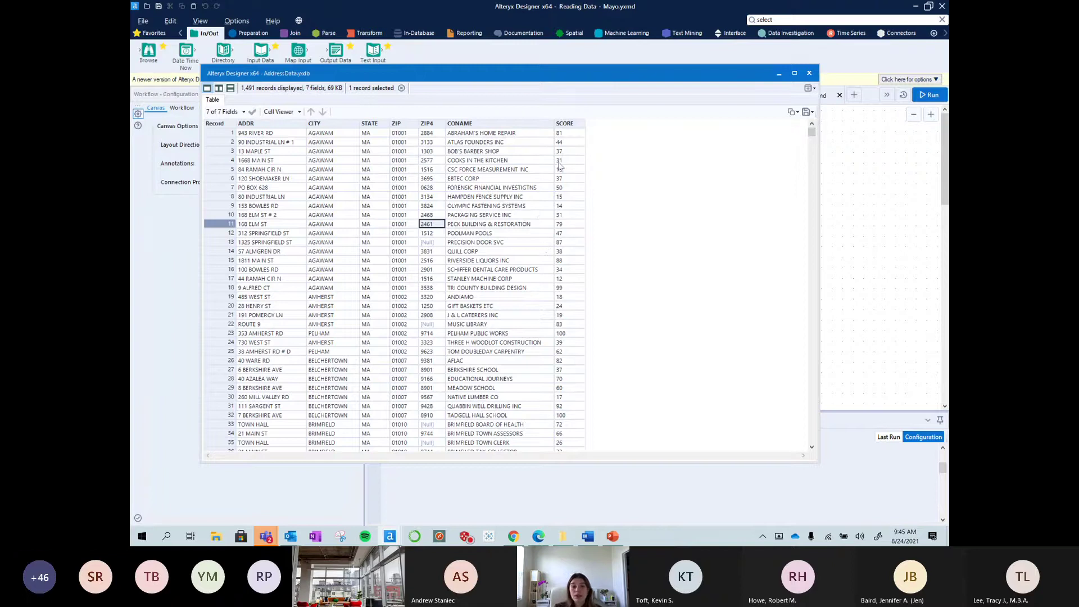
{"action": "left_click_drag", "start_coordinate": [571, 133], "coordinate": [565, 326]}
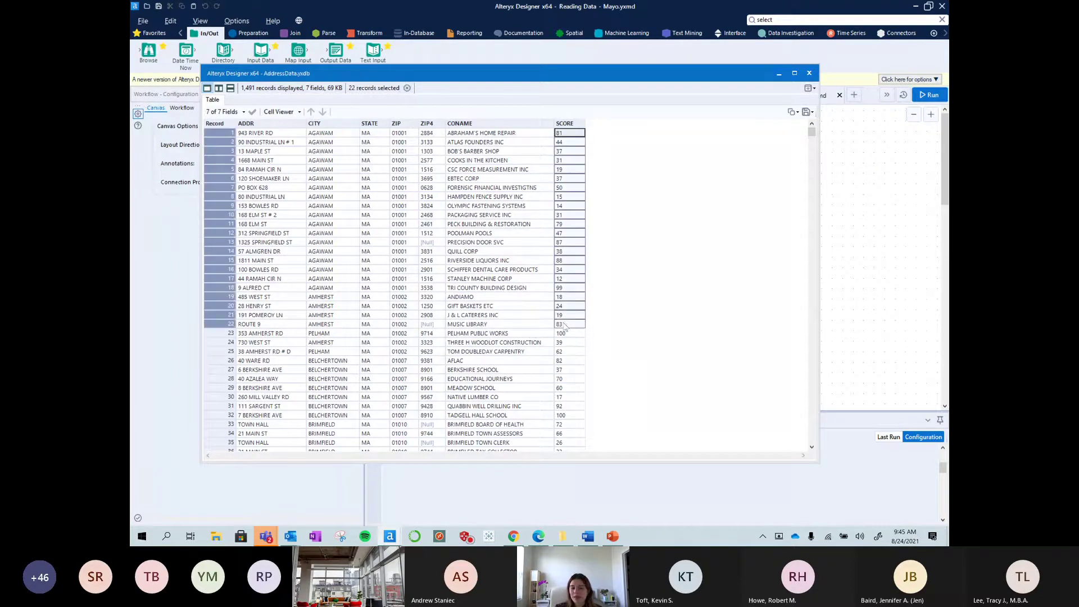
{"action": "left_click", "coordinate": [518, 269]}
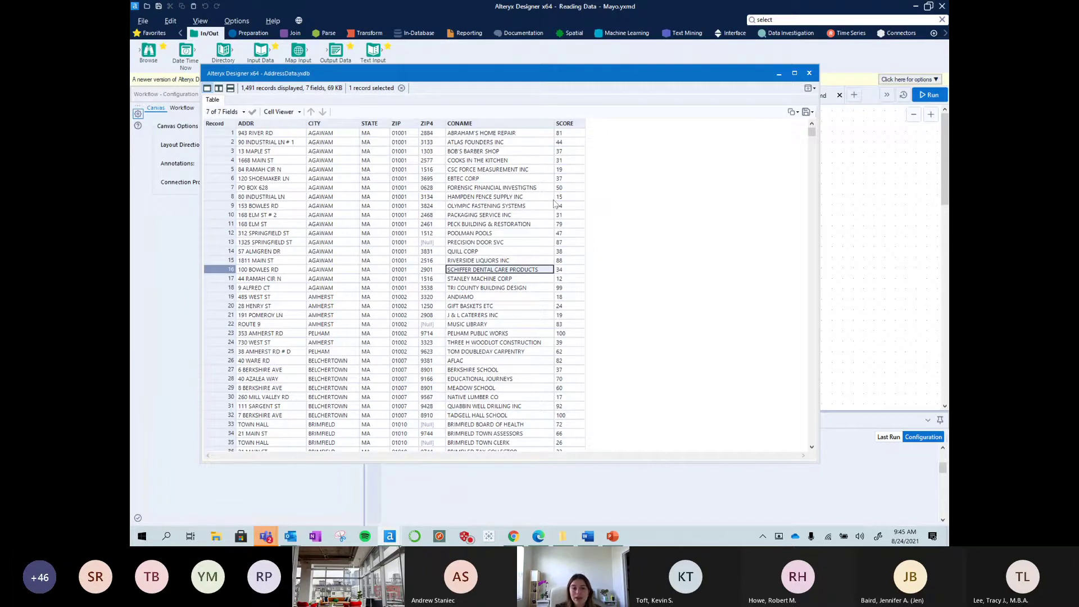
{"action": "left_click_drag", "start_coordinate": [567, 134], "coordinate": [567, 323]}
{"action": "left_click", "coordinate": [810, 73]}
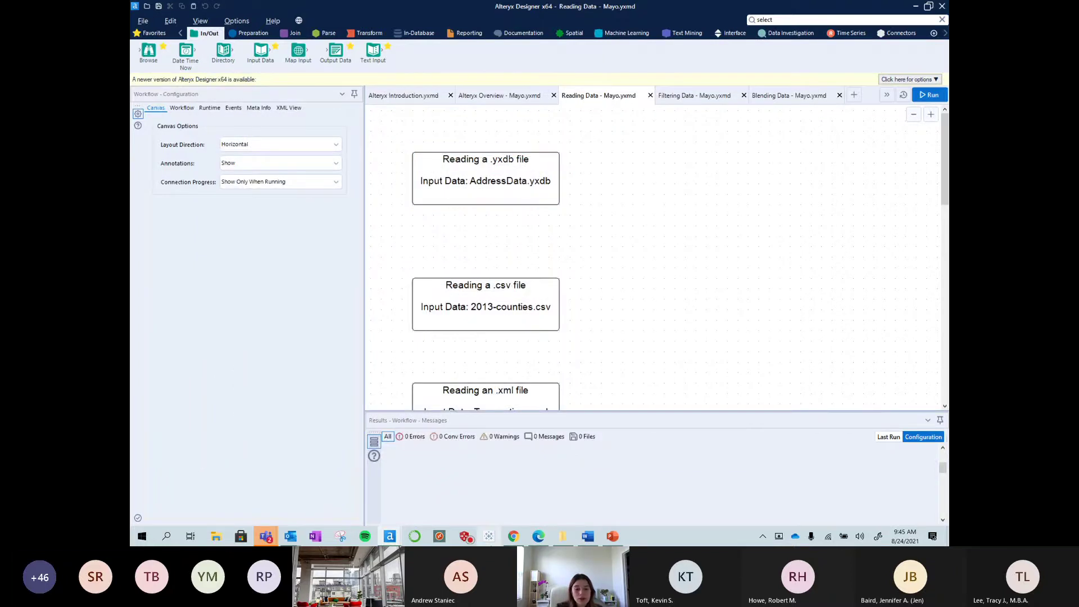
- Place an empty Input Data tool beside the "Reading a .yxdb file" comment box
{"action": "left_click", "coordinate": [562, 537]}
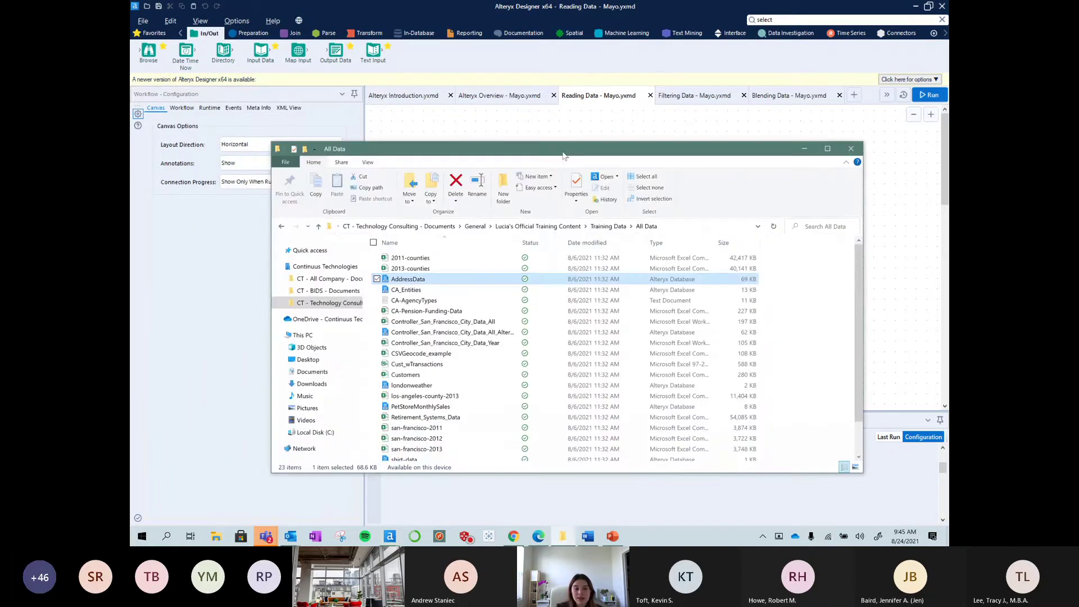
{"action": "left_click_drag", "start_coordinate": [563, 156], "coordinate": [487, 220]}
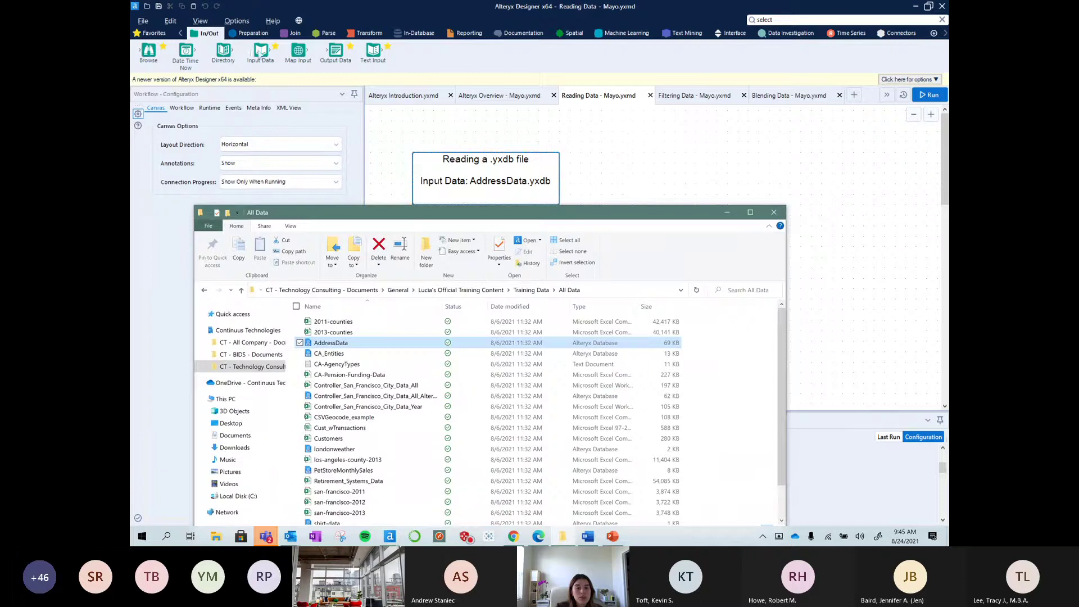
{"action": "left_click_drag", "start_coordinate": [260, 54], "coordinate": [605, 178]}
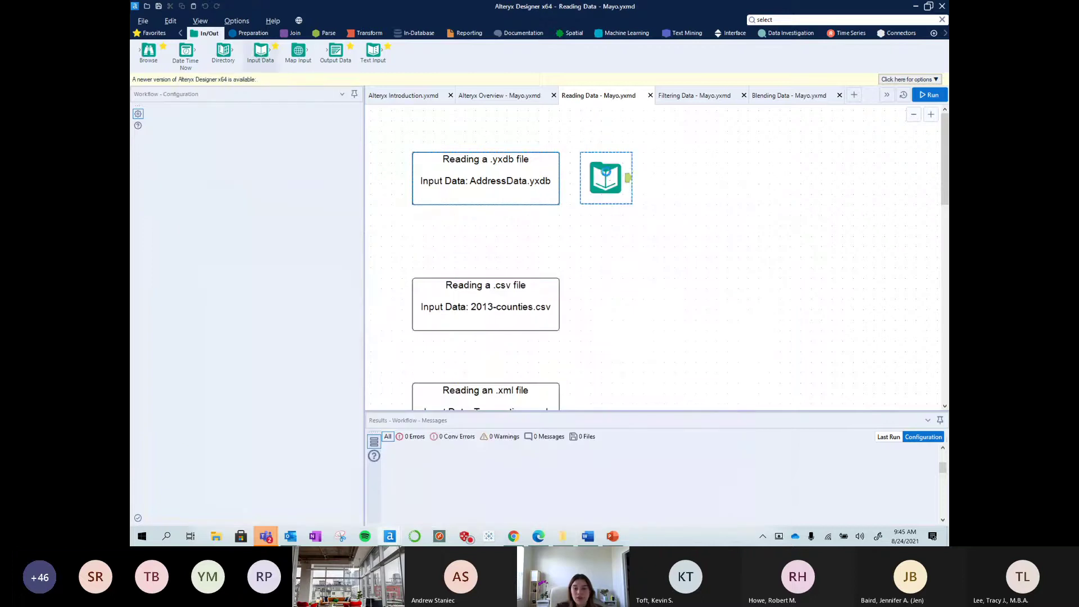
- Add the AddressData file from the All Data folder directly to the canvas as a configured input
{"action": "left_click", "coordinate": [562, 536]}
{"action": "mouse_move", "coordinate": [474, 205]}
{"action": "left_mouse_down"}
{"action": "mouse_move", "coordinate": [475, 298]}
{"action": "mouse_move", "coordinate": [433, 171]}
{"action": "mouse_move", "coordinate": [466, 198]}
{"action": "left_mouse_up"}
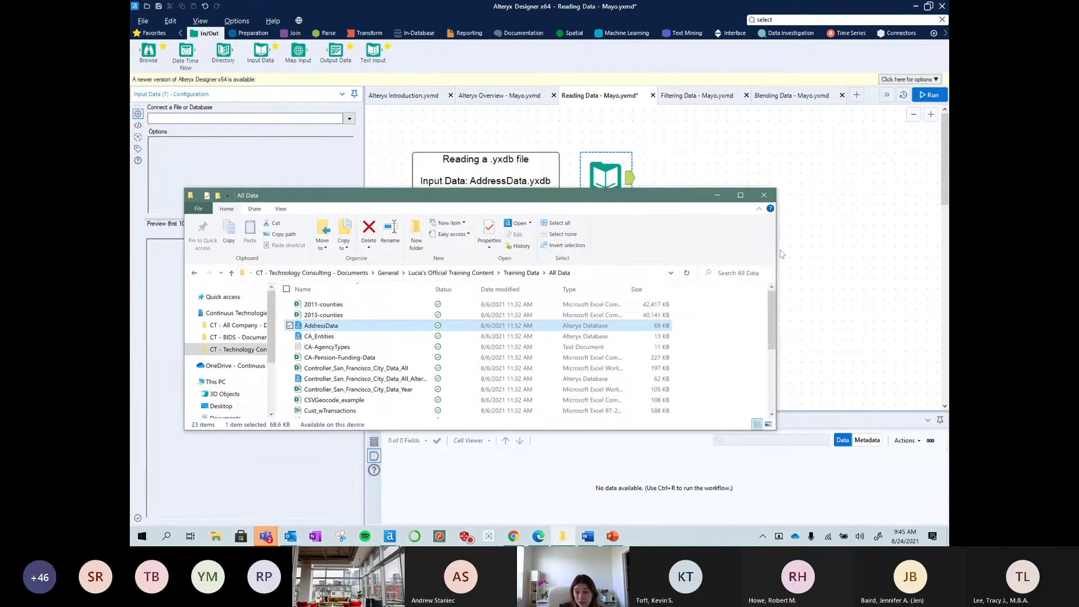
{"action": "left_click_drag", "start_coordinate": [776, 253], "coordinate": [587, 252]}
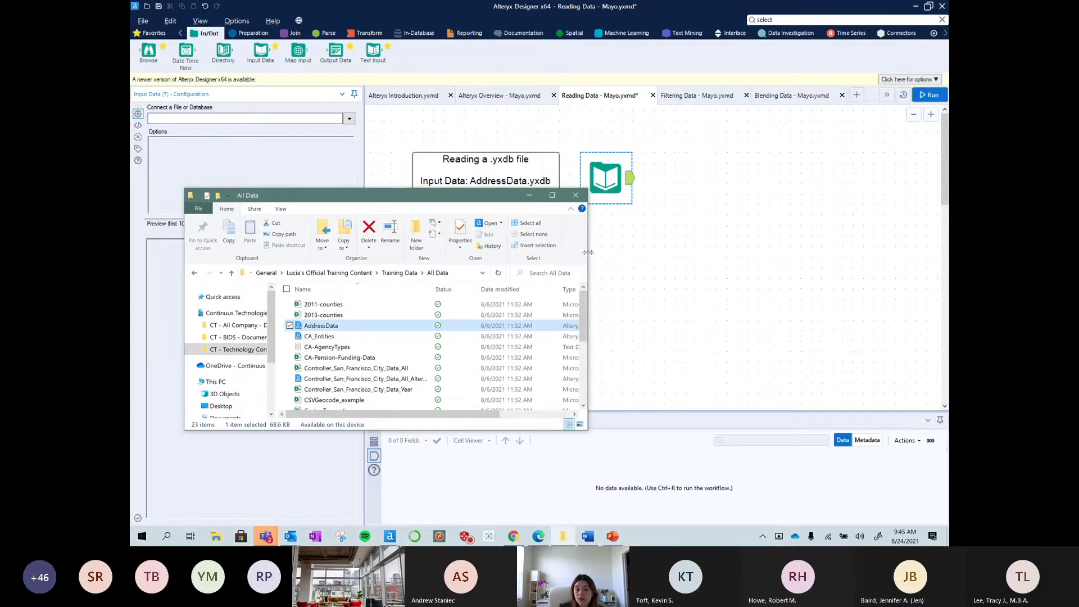
{"action": "mouse_move", "coordinate": [317, 326]}
{"action": "left_mouse_down"}
{"action": "mouse_move", "coordinate": [323, 300]}
{"action": "mouse_move", "coordinate": [613, 254]}
{"action": "mouse_move", "coordinate": [675, 162]}
{"action": "mouse_move", "coordinate": [690, 164]}
{"action": "left_mouse_up"}
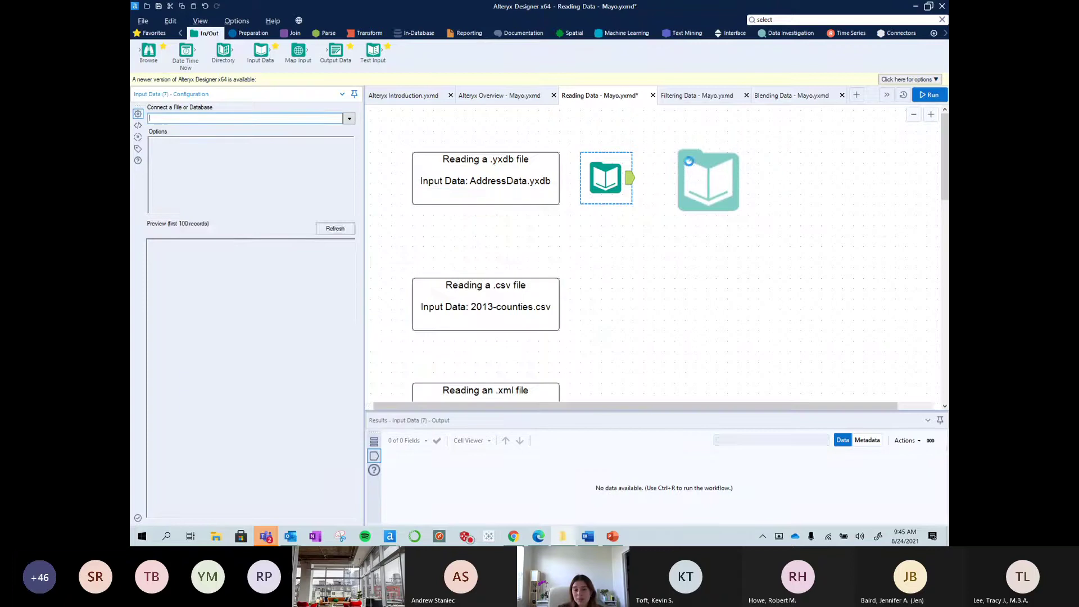
{"action": "left_click", "coordinate": [894, 134]}
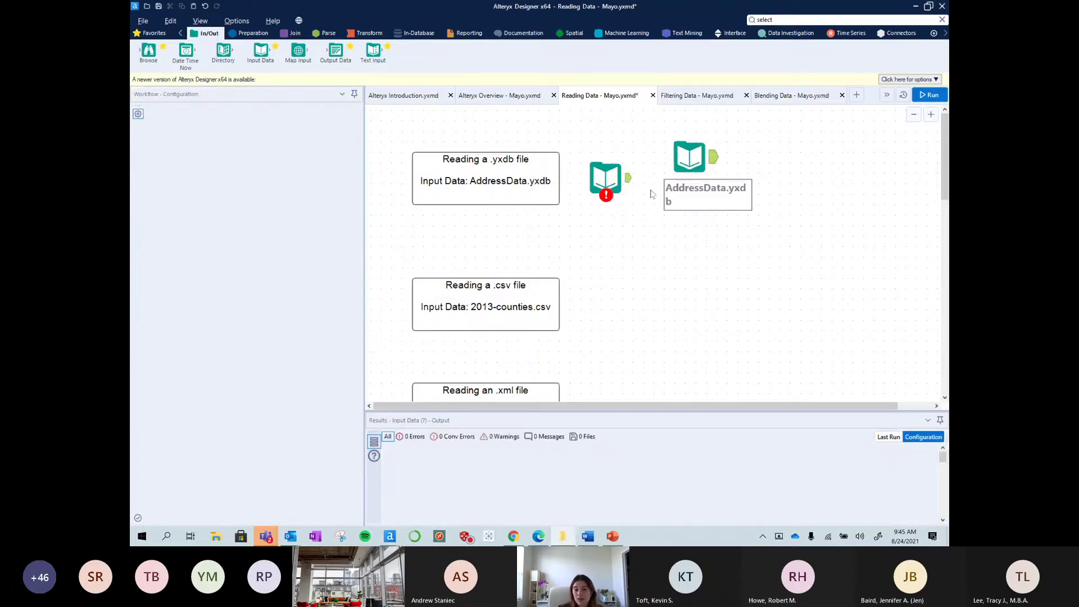
- Delete the Input Data tool that has no file specified
{"action": "left_click", "coordinate": [913, 115]}
{"action": "left_click", "coordinate": [913, 115]}
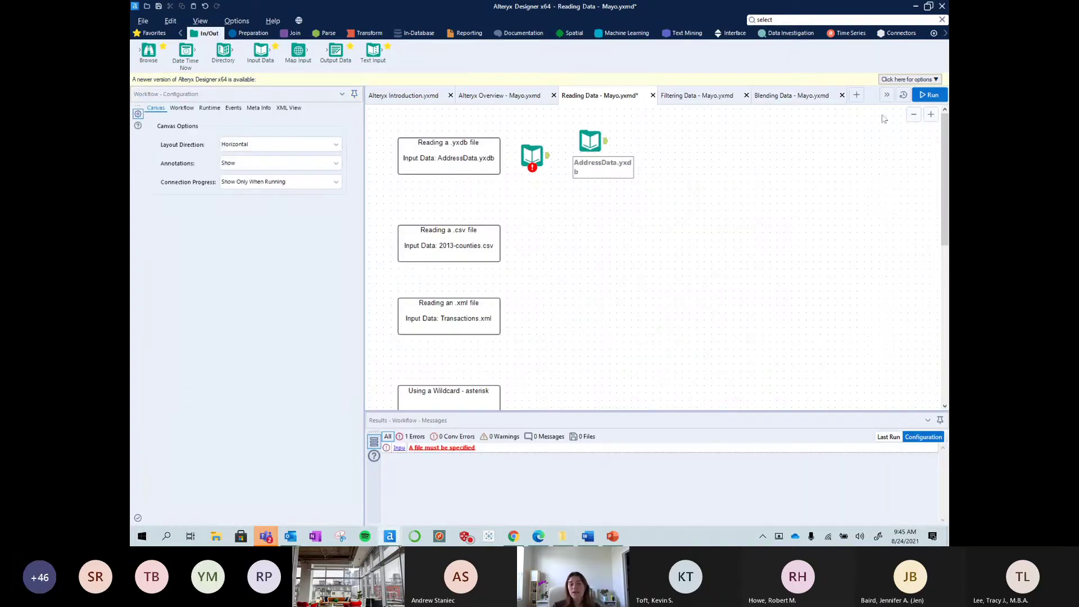
{"action": "left_click", "coordinate": [587, 137]}
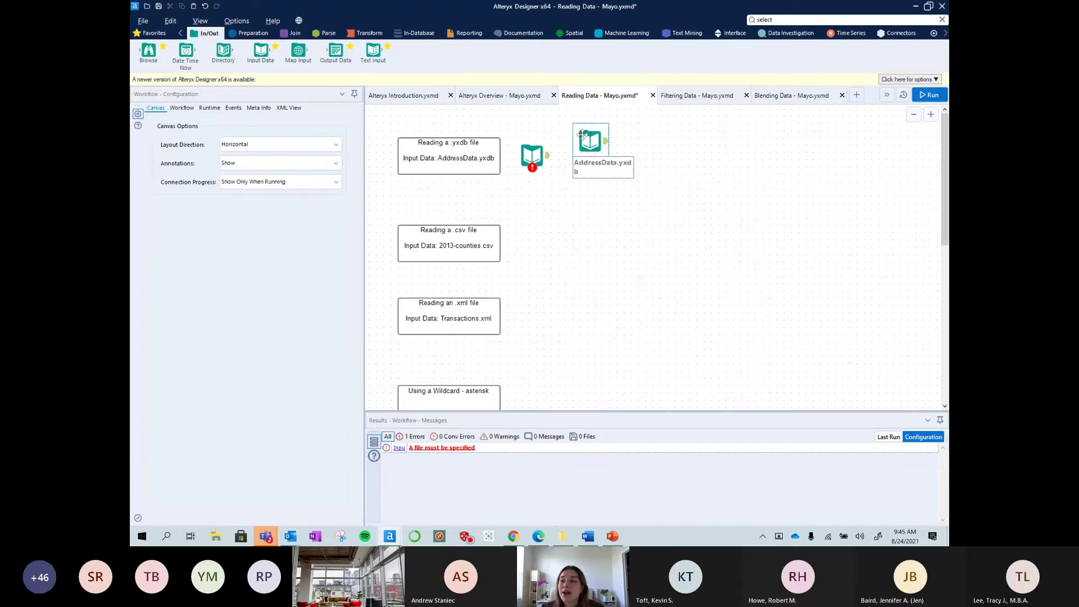
{"action": "left_click", "coordinate": [532, 155]}
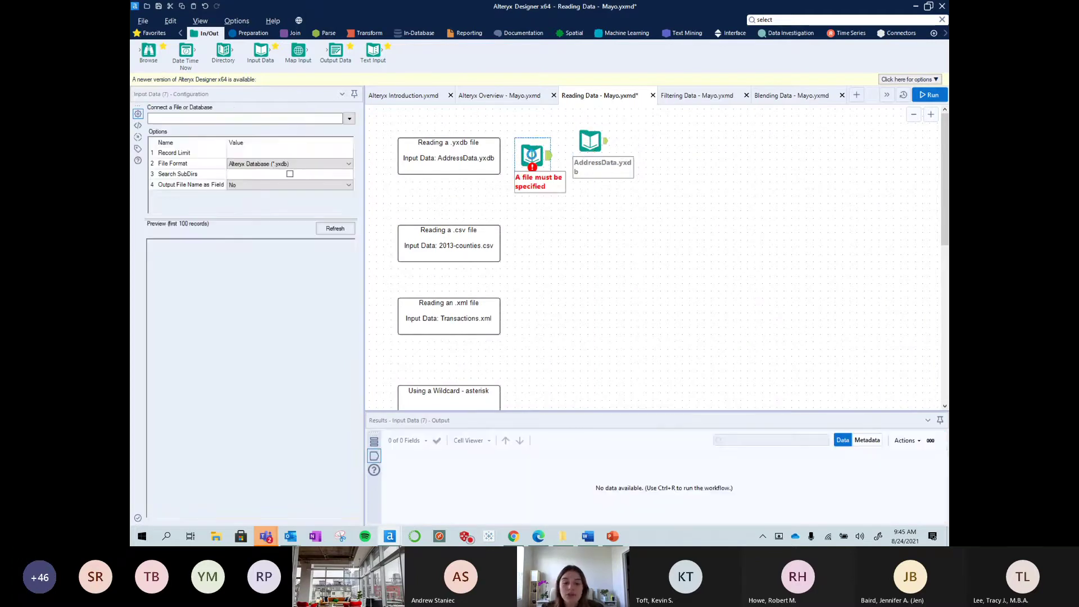
{"action": "right_click", "coordinate": [532, 155]}
{"action": "left_click", "coordinate": [556, 183]}
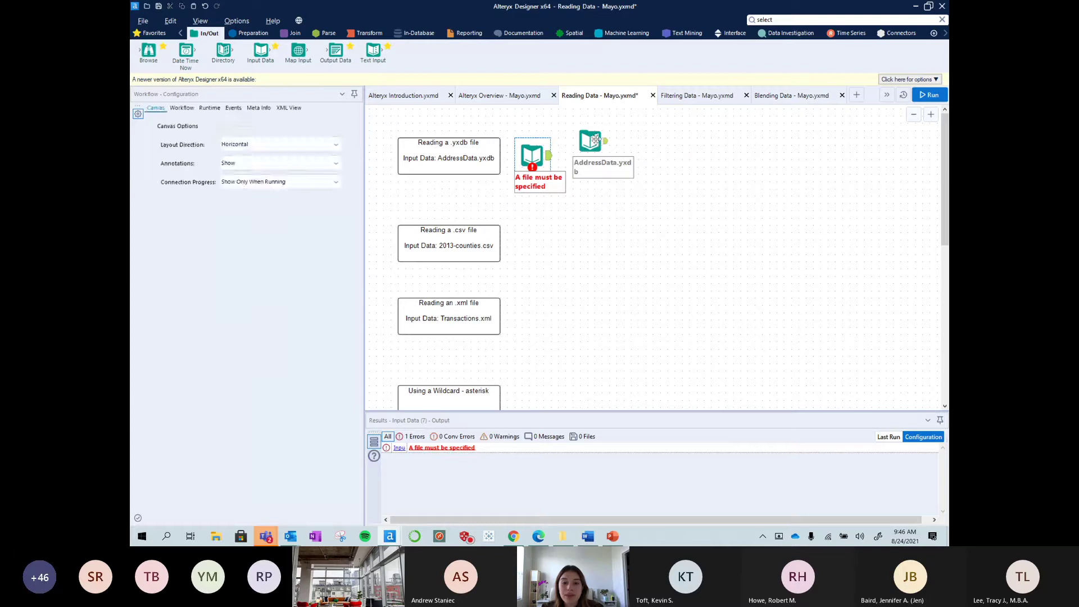
- Move the AddressData.yxdb input beside the "Reading a .yxdb file" comment, enlarge the results area and run the workflow
{"action": "left_click_drag", "start_coordinate": [581, 131], "coordinate": [538, 154]}
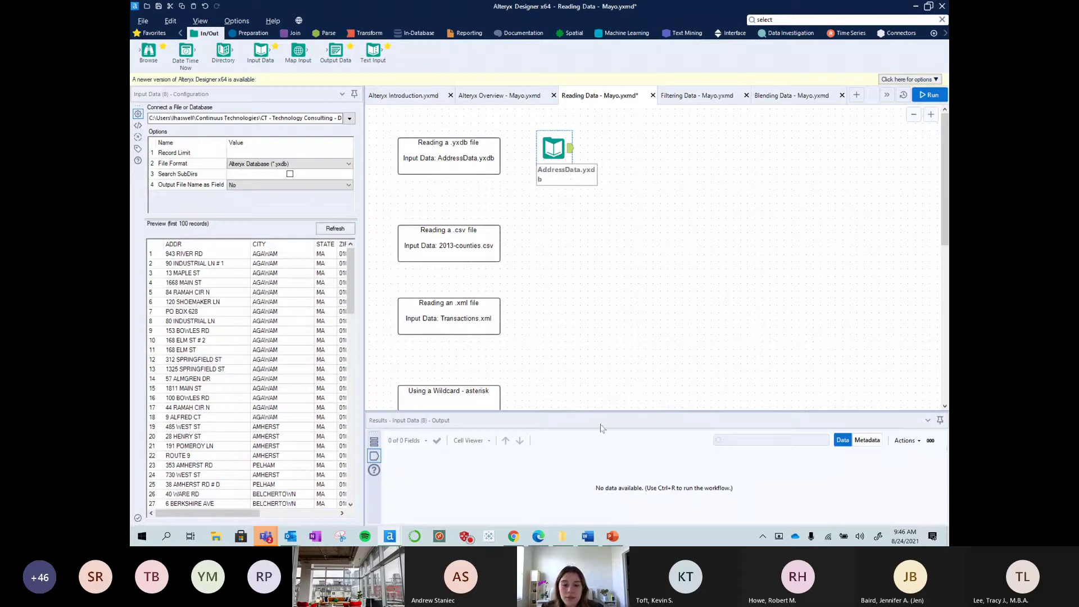
{"action": "left_click_drag", "start_coordinate": [602, 414], "coordinate": [605, 356]}
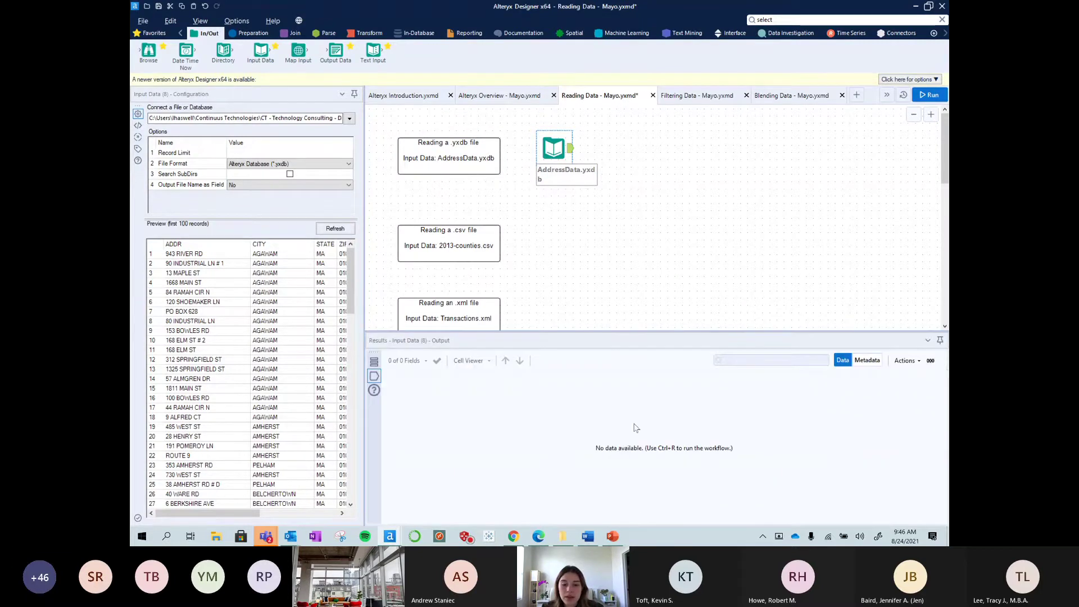
{"action": "left_click", "coordinate": [924, 95]}
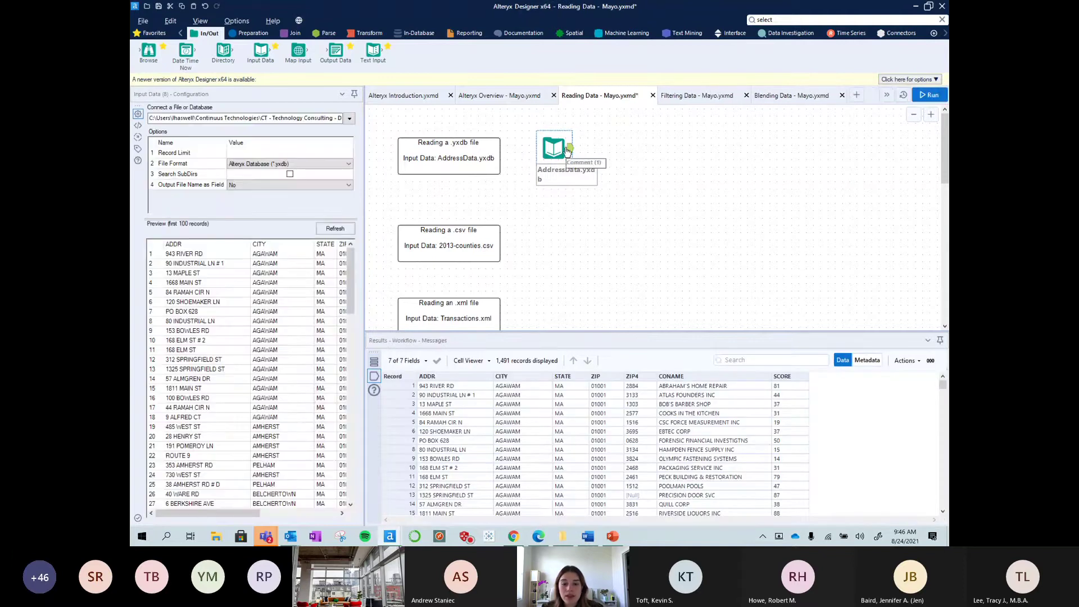
- Examine the AddressData output records and the metadata listing each field's type and size
{"action": "left_click_drag", "start_coordinate": [423, 386], "coordinate": [765, 477]}
{"action": "left_click", "coordinate": [865, 360]}
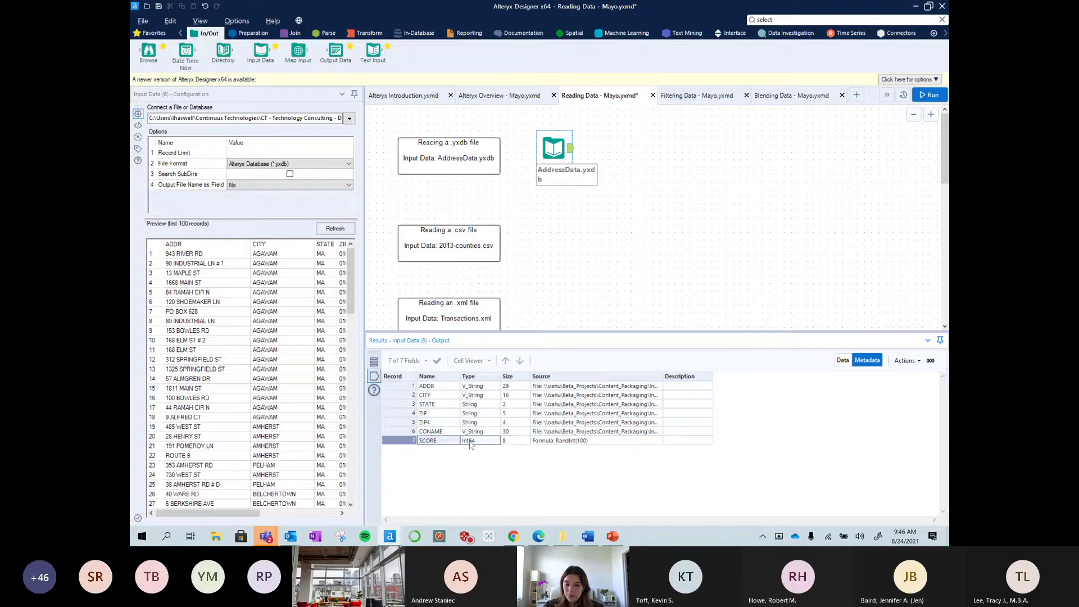
{"action": "left_click", "coordinate": [843, 360]}
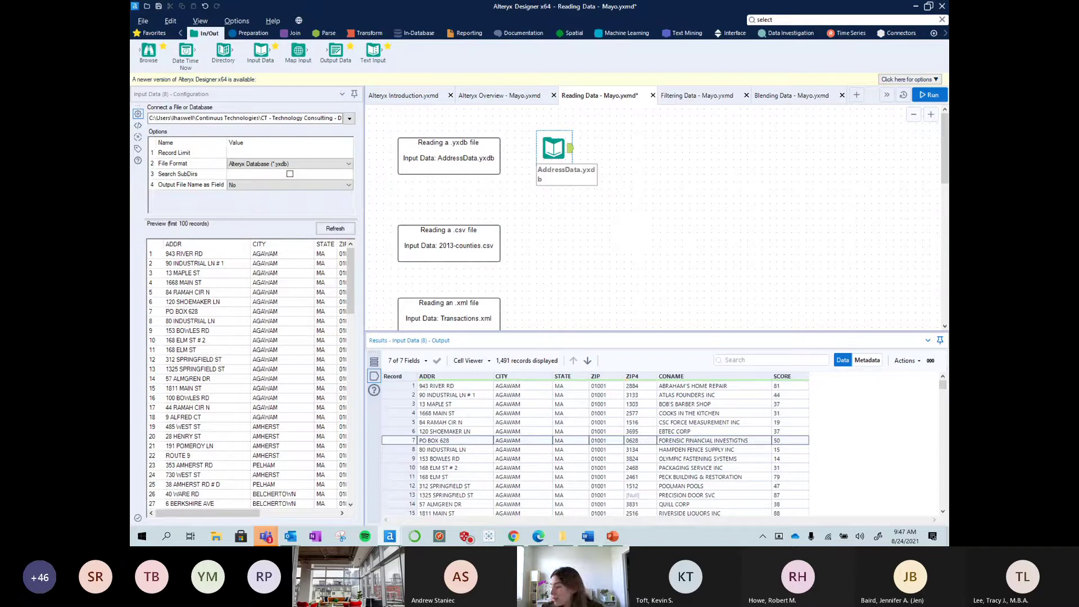
- Add a second AddressData input to the canvas from the All Data folder, and delete that duplicate
{"action": "left_click", "coordinate": [563, 536]}
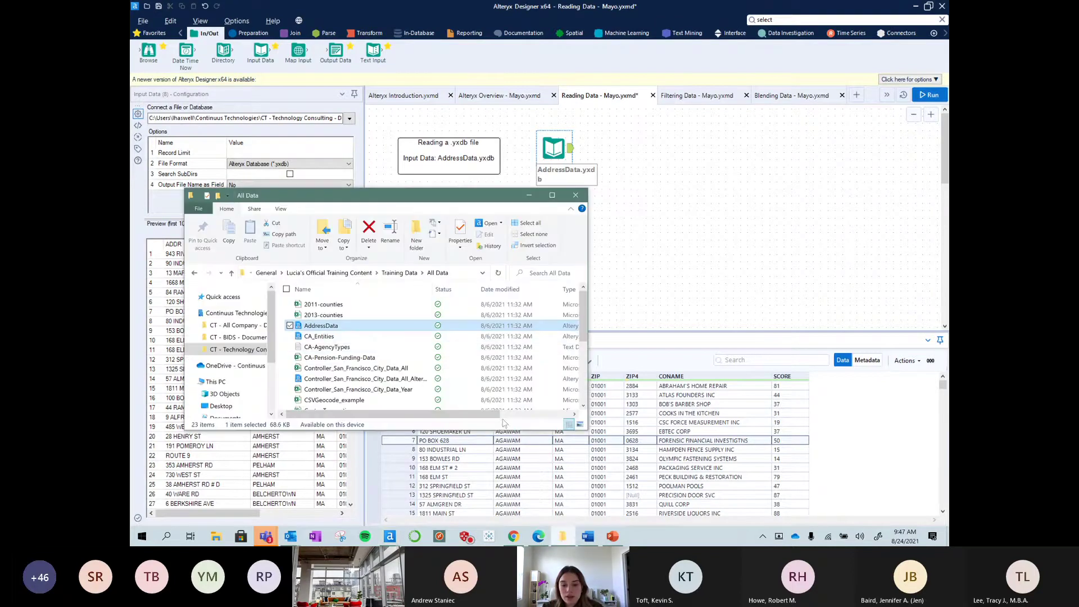
{"action": "left_click_drag", "start_coordinate": [321, 325], "coordinate": [758, 193]}
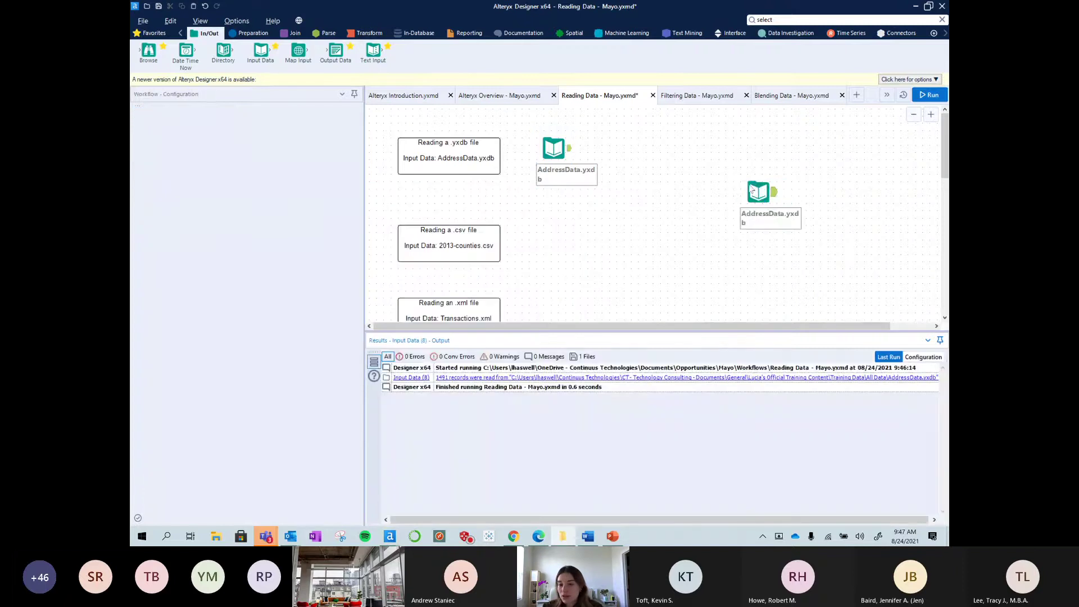
{"action": "left_click", "coordinate": [753, 192]}
{"action": "right_click", "coordinate": [750, 186]}
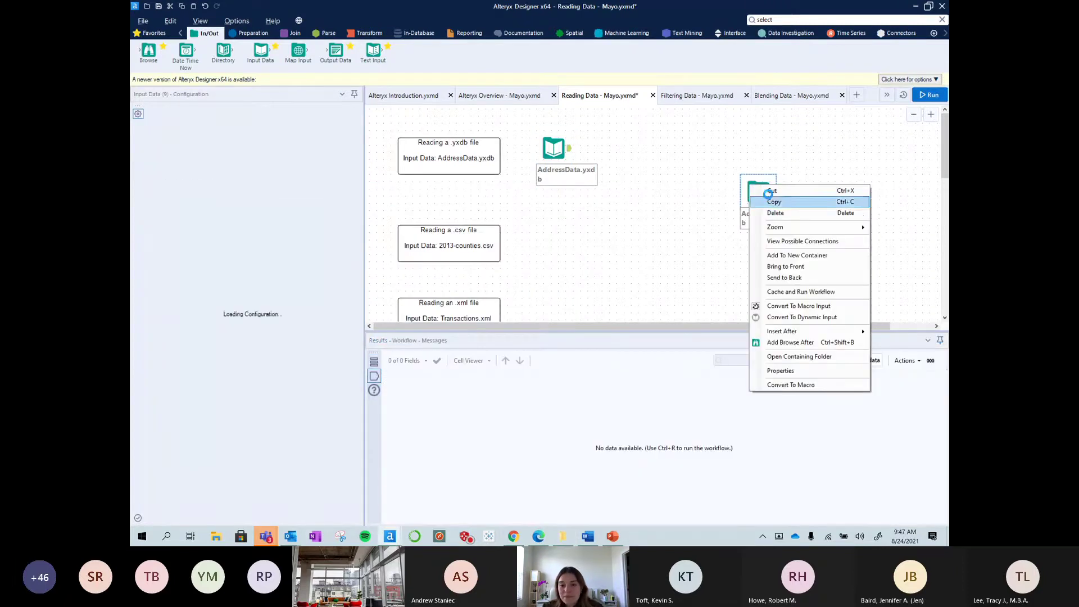
{"action": "key", "text": "Escape"}
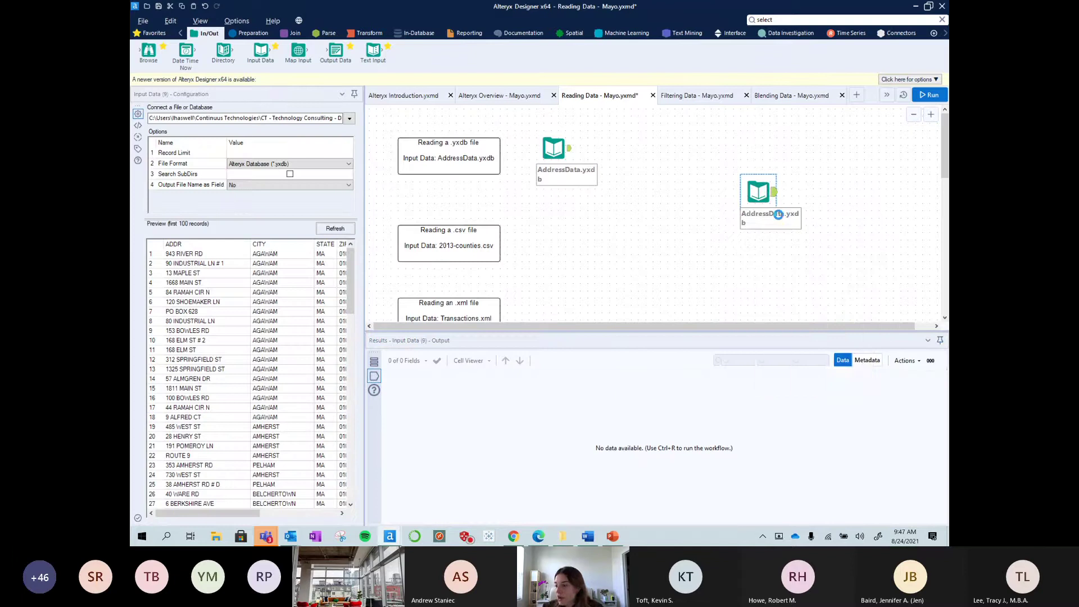
{"action": "key", "text": "Delete"}
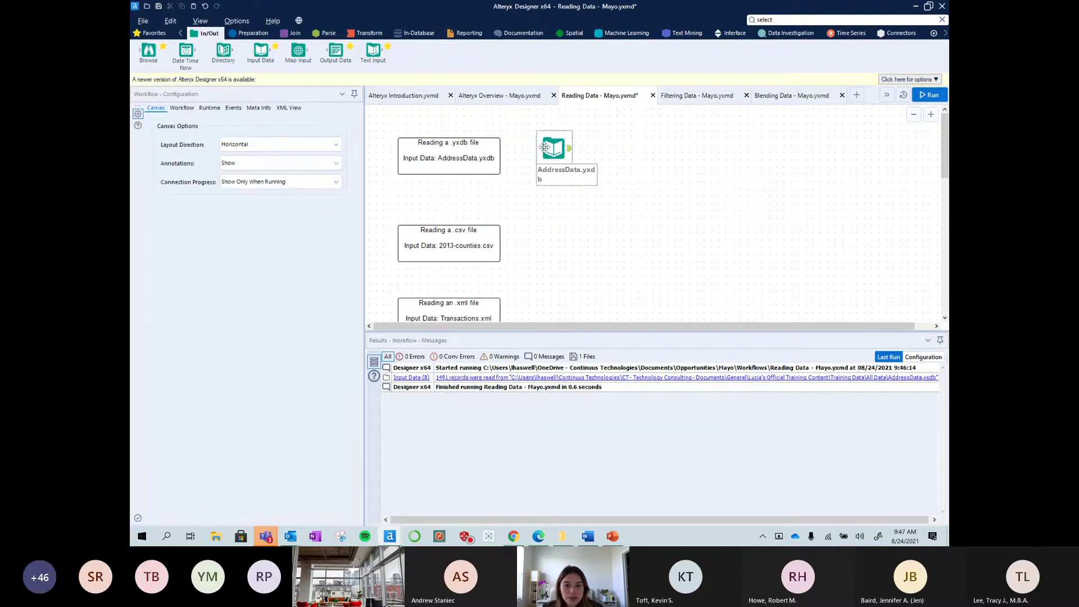
- Replace the AddressData input beside the "Reading a .yxdb file" comment with an empty Input Data tool
{"action": "left_click", "coordinate": [554, 147]}
{"action": "right_click", "coordinate": [559, 145]}
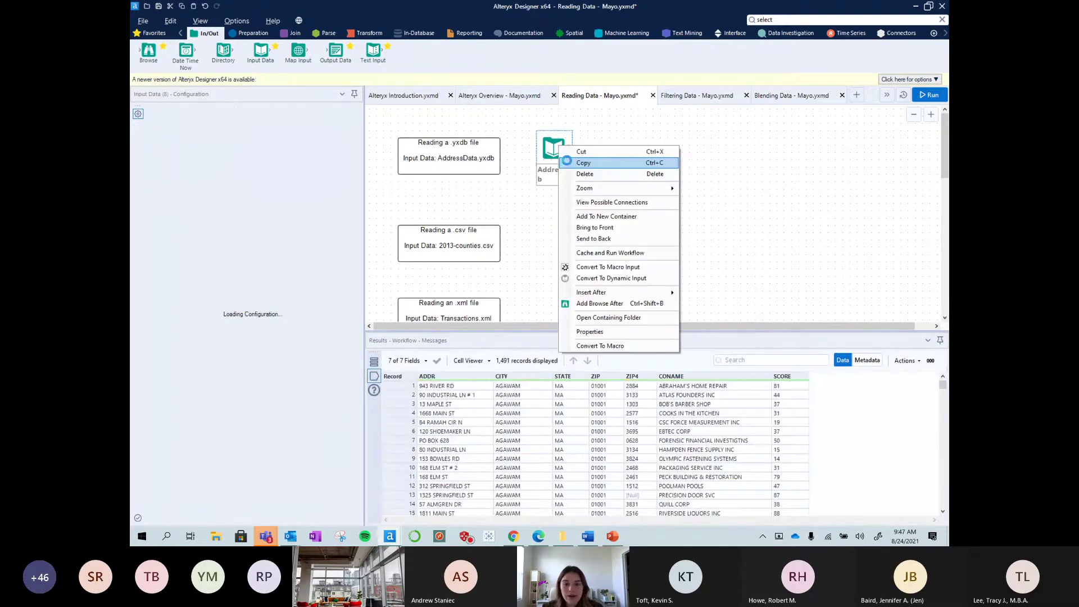
{"action": "left_click", "coordinate": [586, 178]}
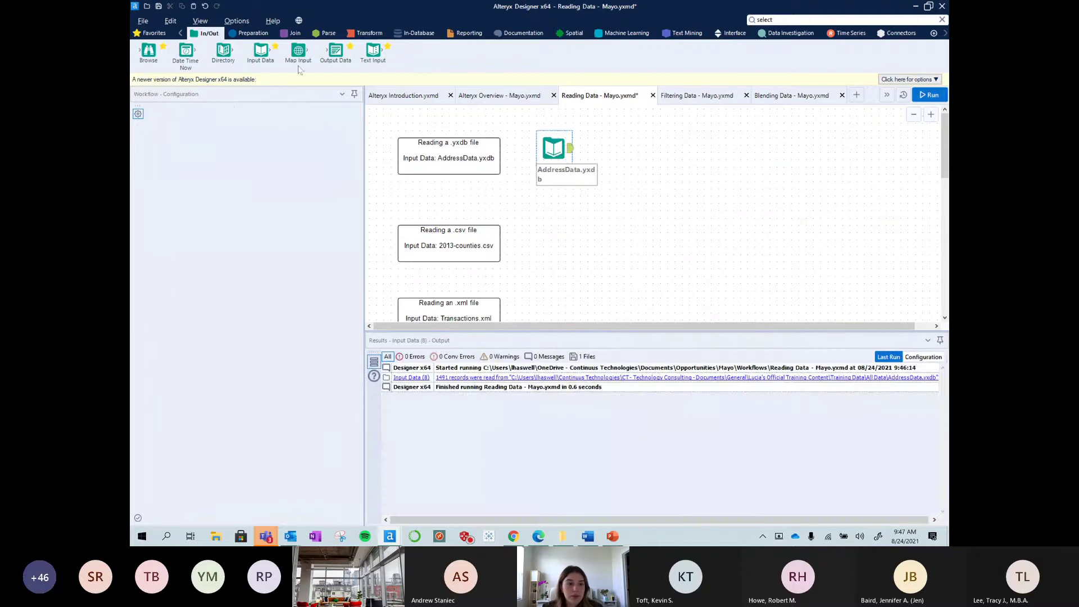
{"action": "left_click_drag", "start_coordinate": [260, 53], "coordinate": [558, 155]}
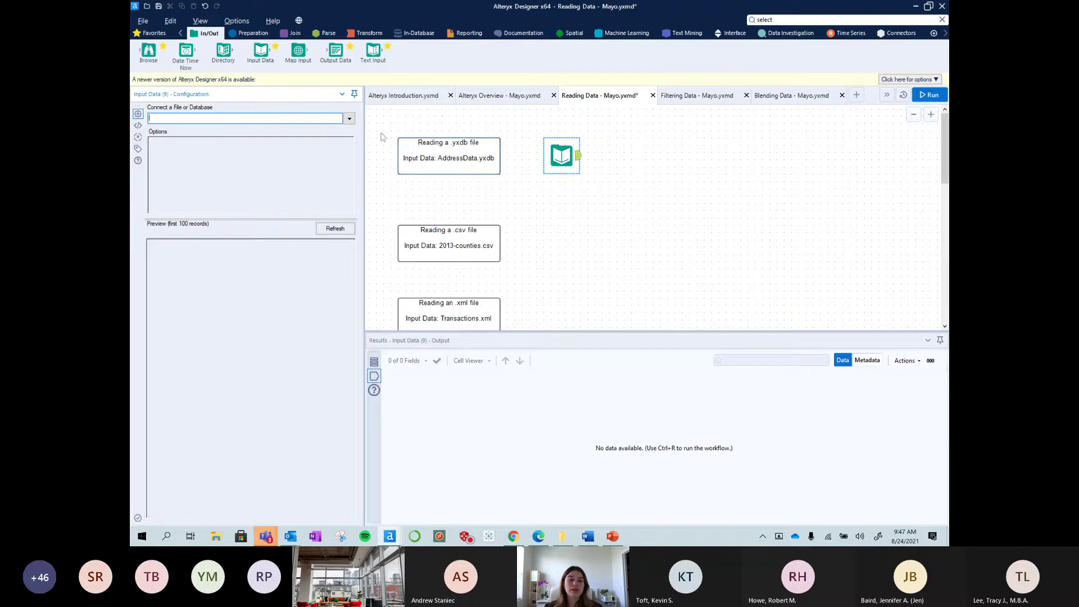
- Open the data file chooser for the empty Input Data tool's connection and switch it to the Desktop location
{"action": "left_click", "coordinate": [348, 119]}
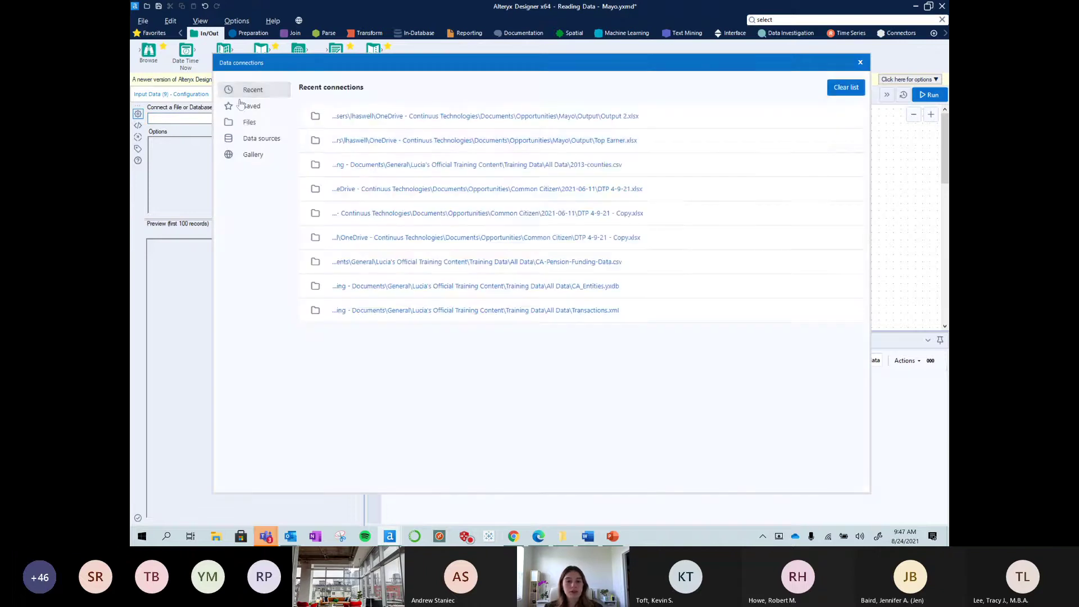
{"action": "left_click", "coordinate": [248, 123]}
{"action": "left_click", "coordinate": [618, 126]}
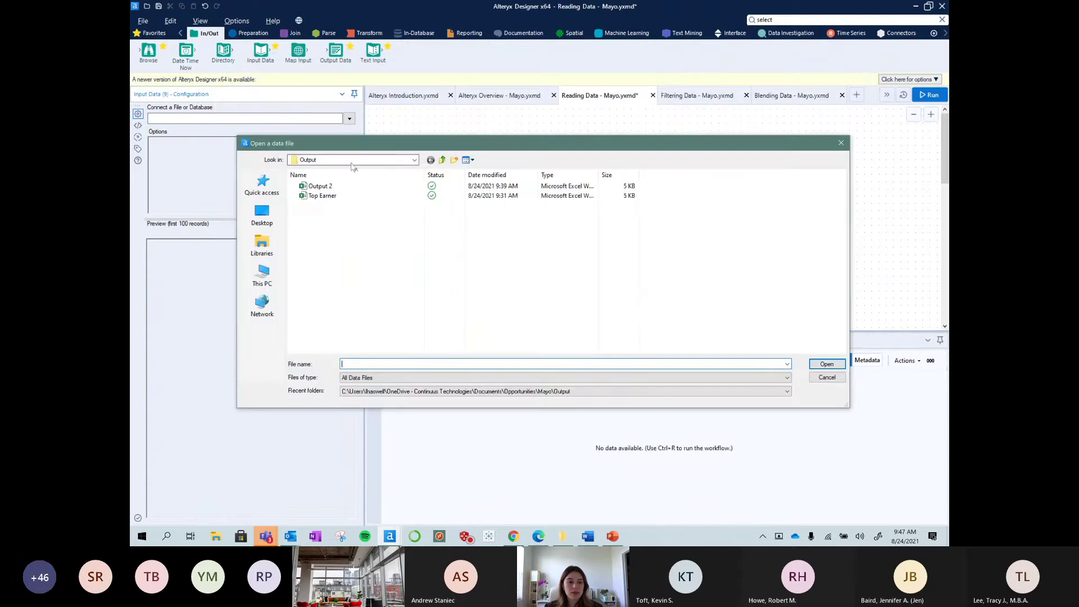
{"action": "left_click", "coordinate": [442, 159]}
{"action": "left_click", "coordinate": [442, 160]}
{"action": "left_click", "coordinate": [262, 275]}
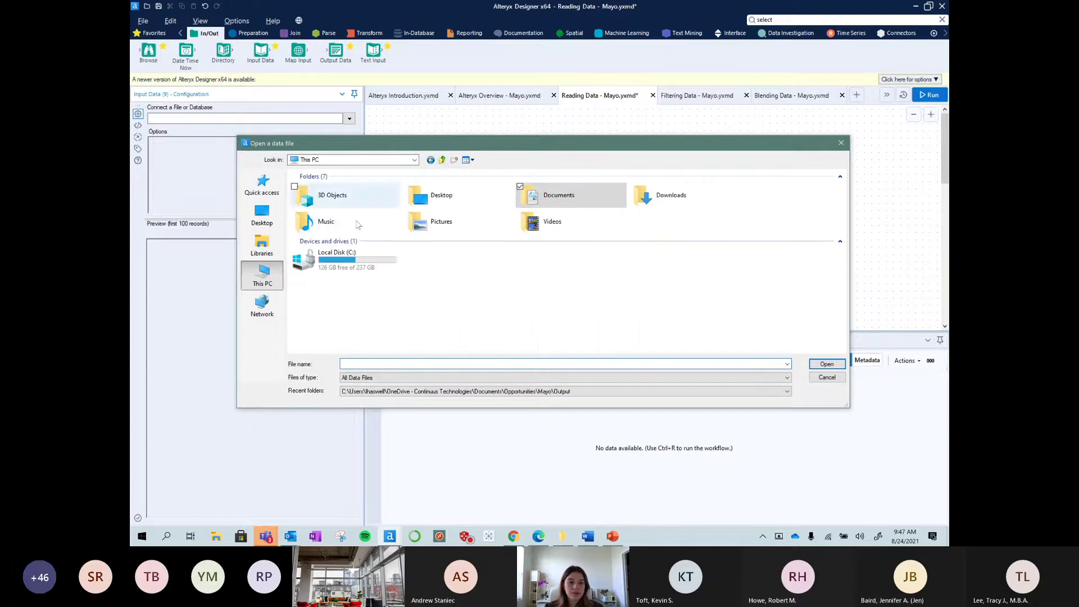
{"action": "double_click", "coordinate": [422, 195]}
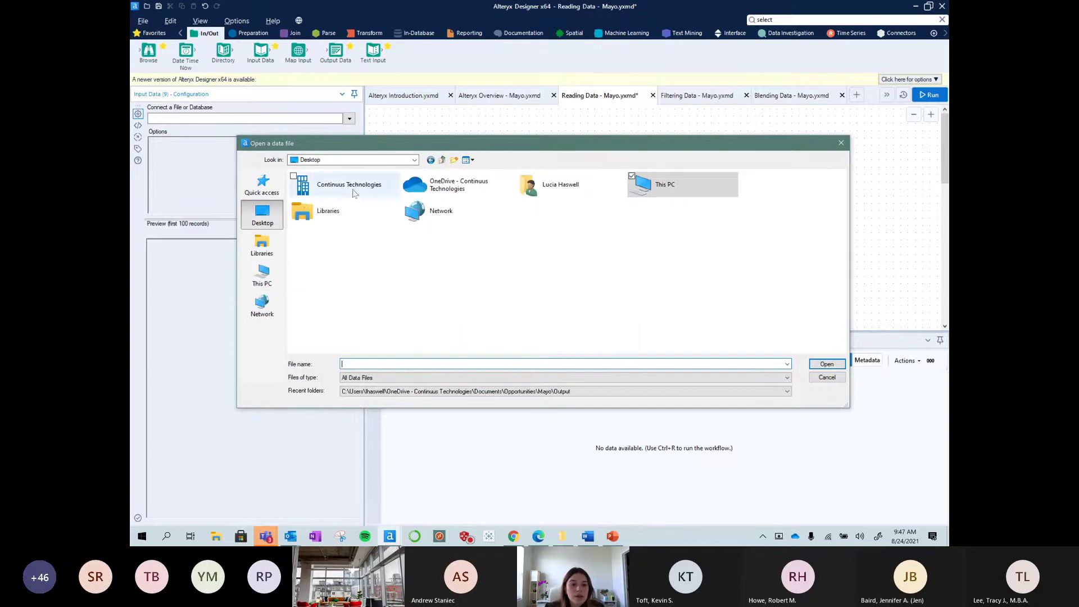
- Browse through Continuus Technologies, CT - Technology Consulting - Documents and General to the All Data folder inside Training Data
{"action": "double_click", "coordinate": [354, 193]}
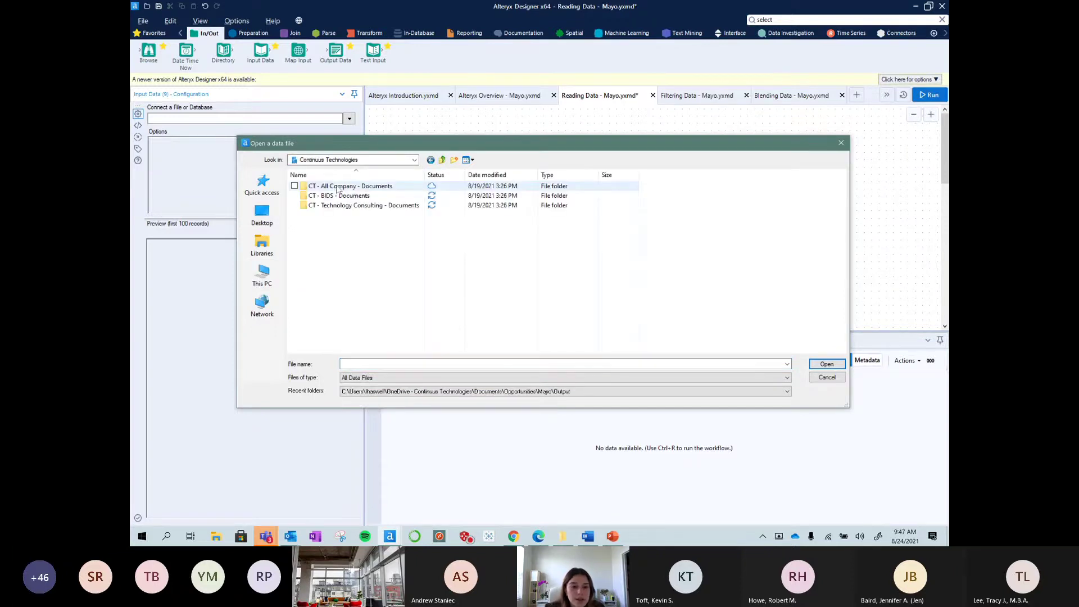
{"action": "double_click", "coordinate": [340, 205]}
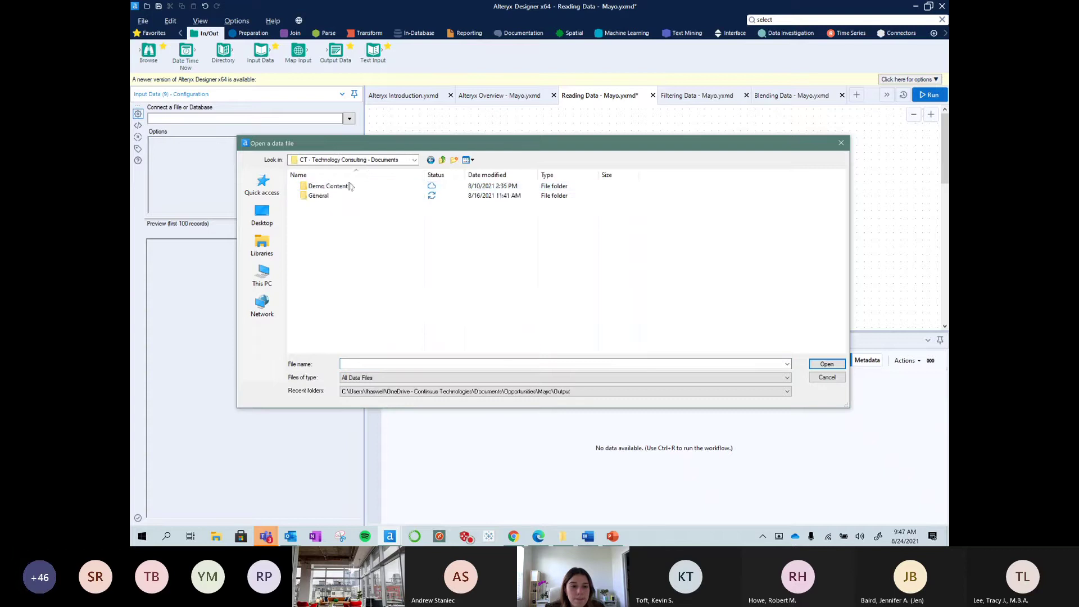
{"action": "double_click", "coordinate": [331, 196]}
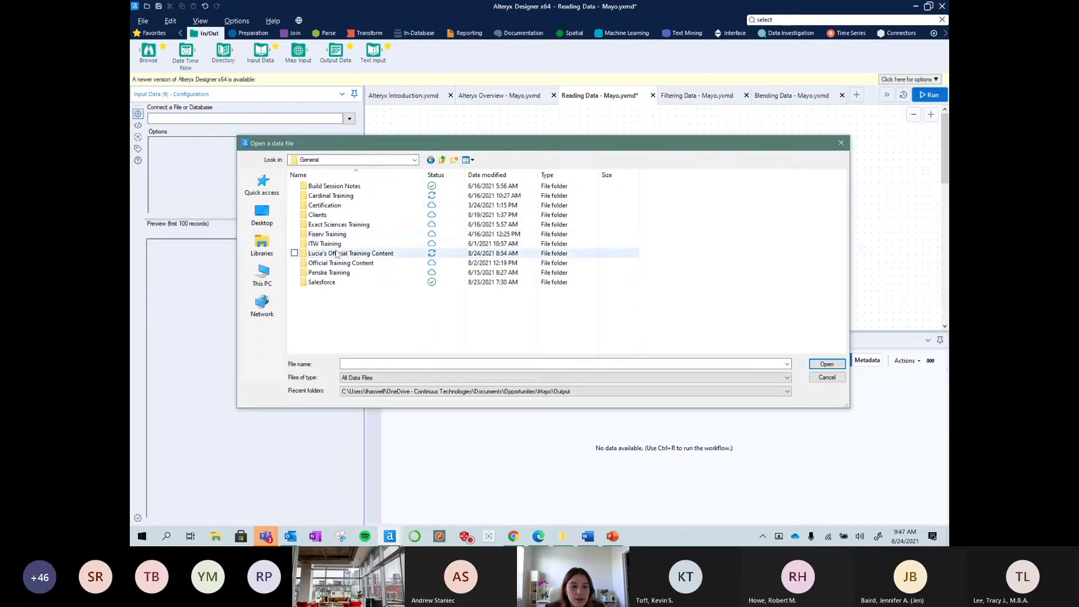
{"action": "double_click", "coordinate": [335, 253]}
{"action": "double_click", "coordinate": [326, 225]}
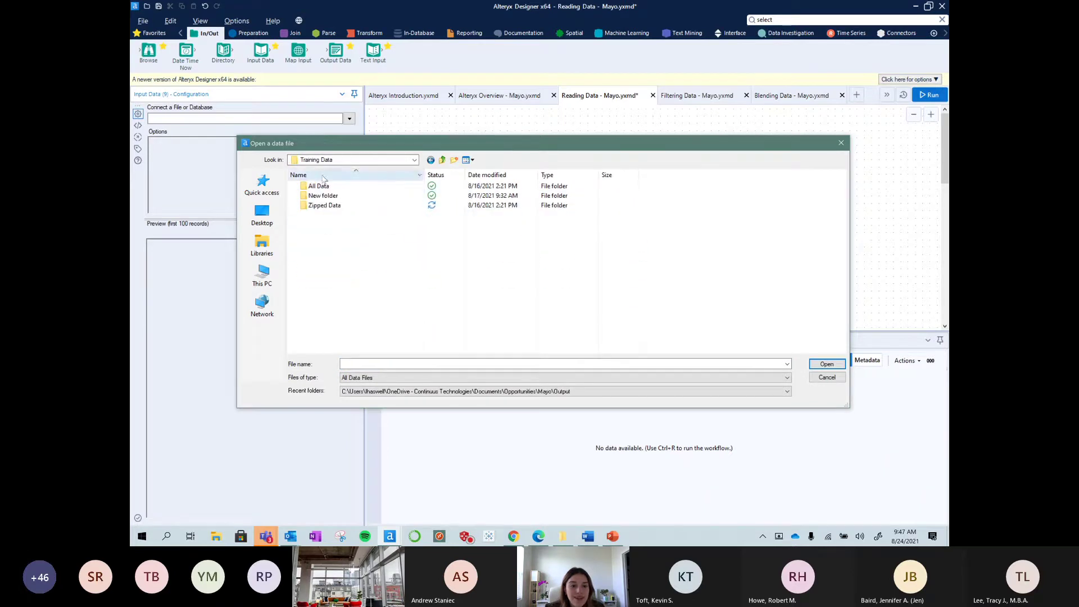
{"action": "double_click", "coordinate": [327, 186]}
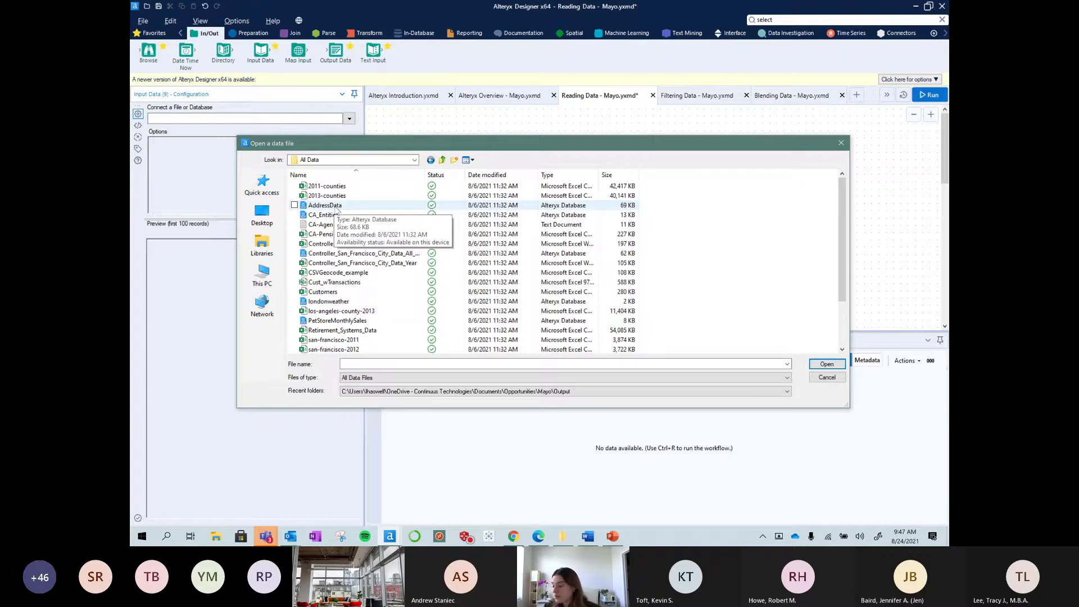
- Connect the AddressData file to the Input Data tool and run the workflow
{"action": "left_click", "coordinate": [336, 206]}
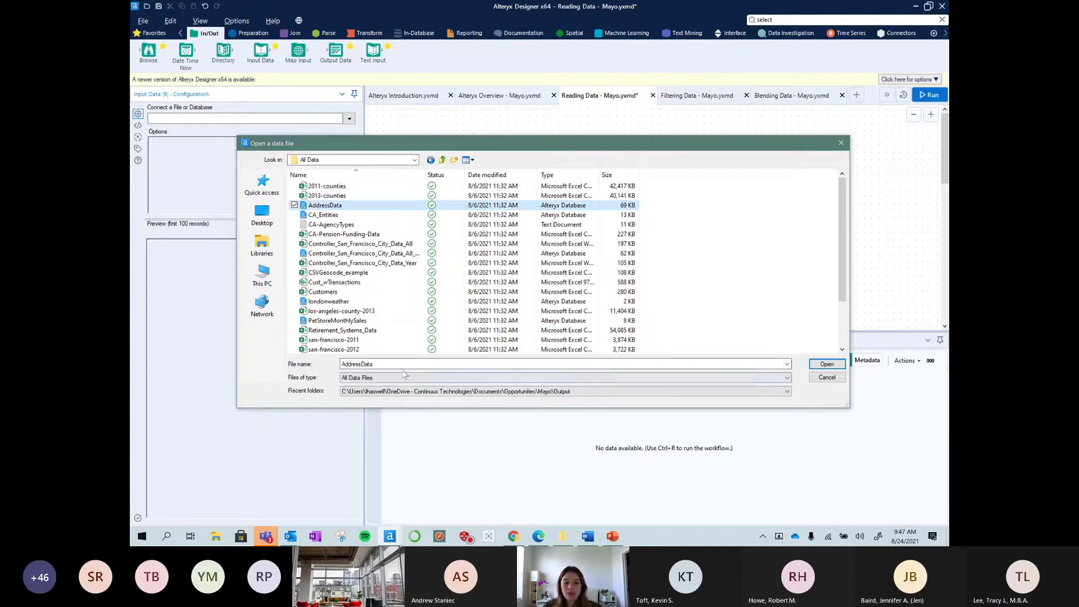
{"action": "left_click", "coordinate": [826, 364]}
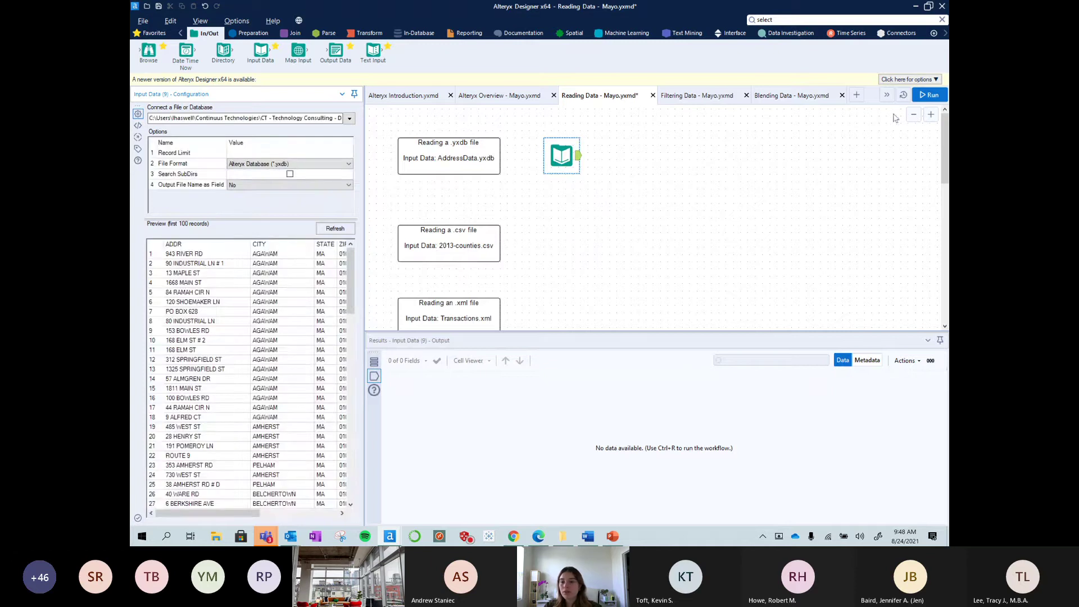
{"action": "left_click", "coordinate": [930, 94]}
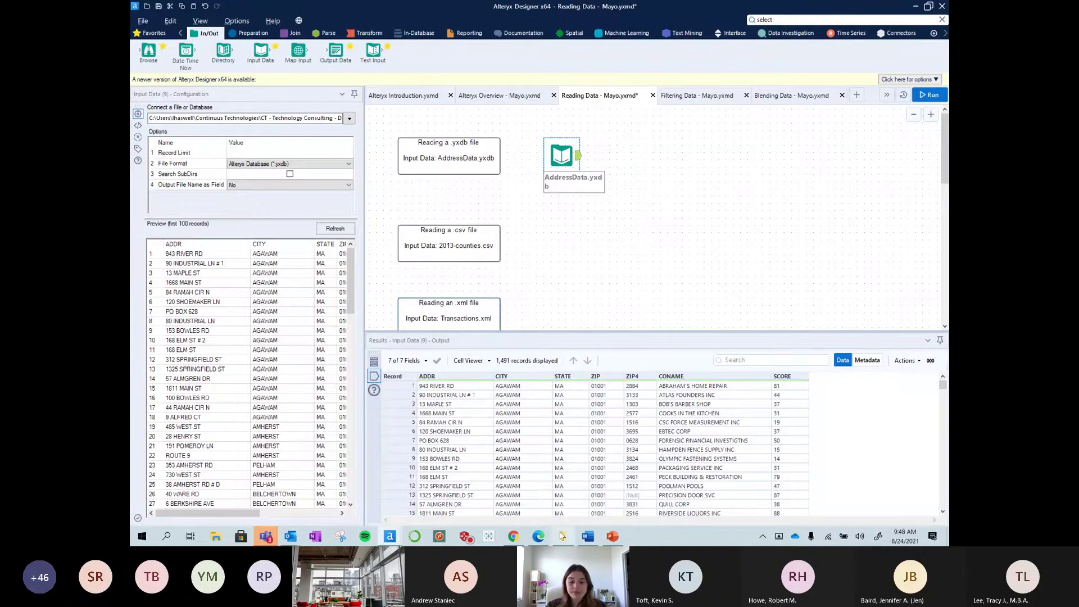
- Switch to File Explorer and copy the full path of the AddressData file in the All Data folder
{"action": "left_click", "coordinate": [562, 535]}
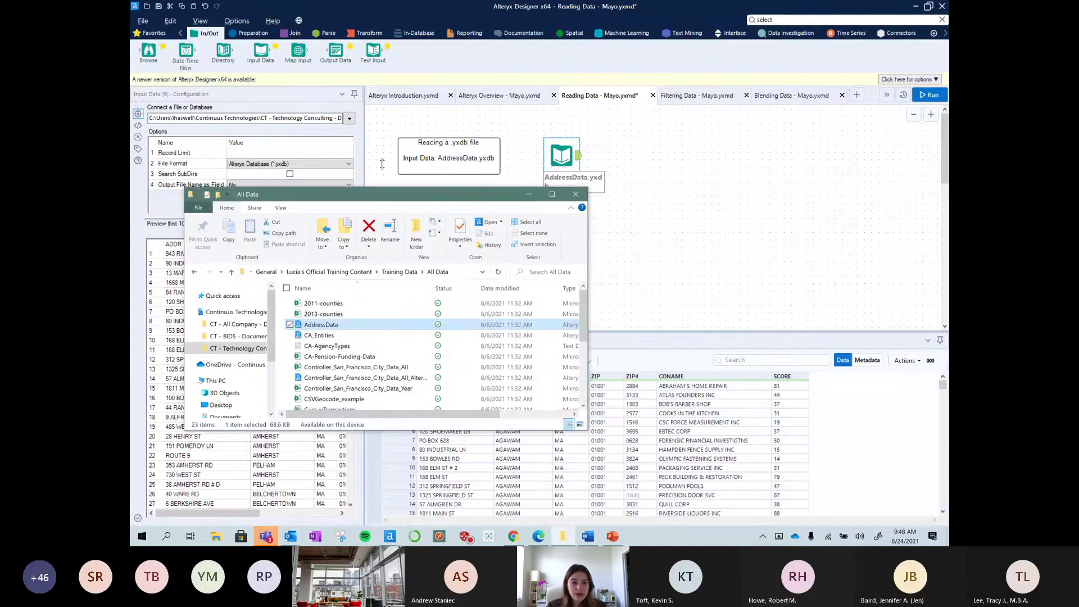
{"action": "left_click_drag", "start_coordinate": [381, 190], "coordinate": [348, 50]}
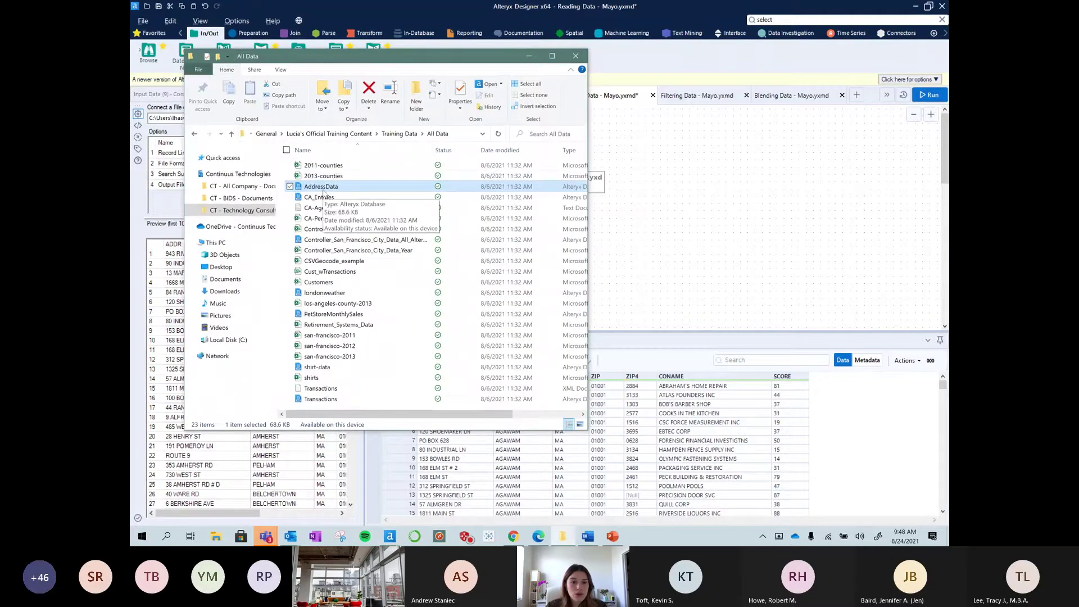
{"action": "left_click", "coordinate": [325, 190], "text": "ctrl"}
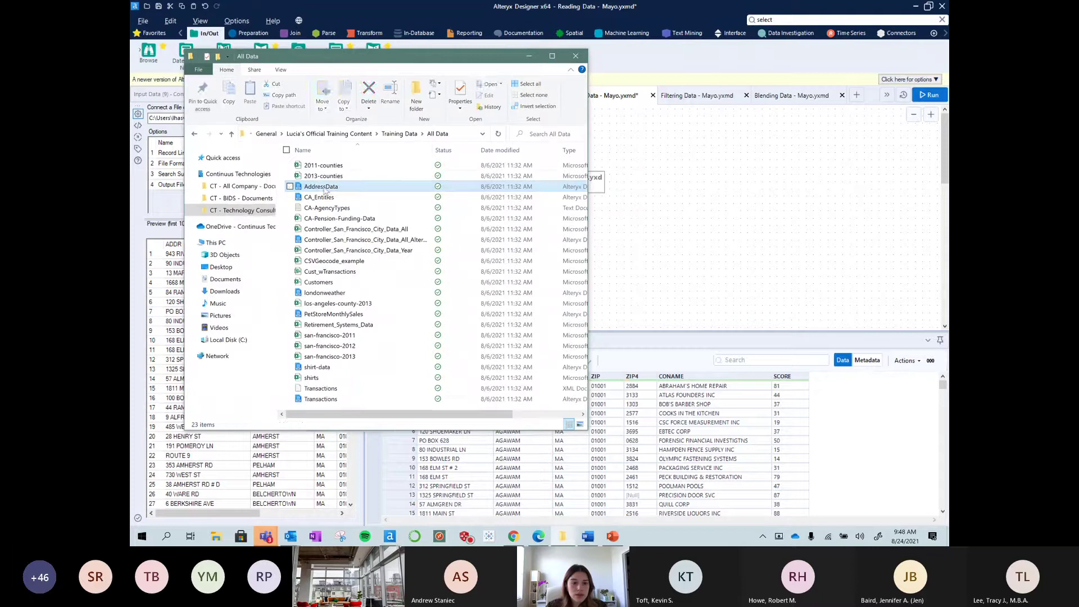
{"action": "key", "text": "Up"}
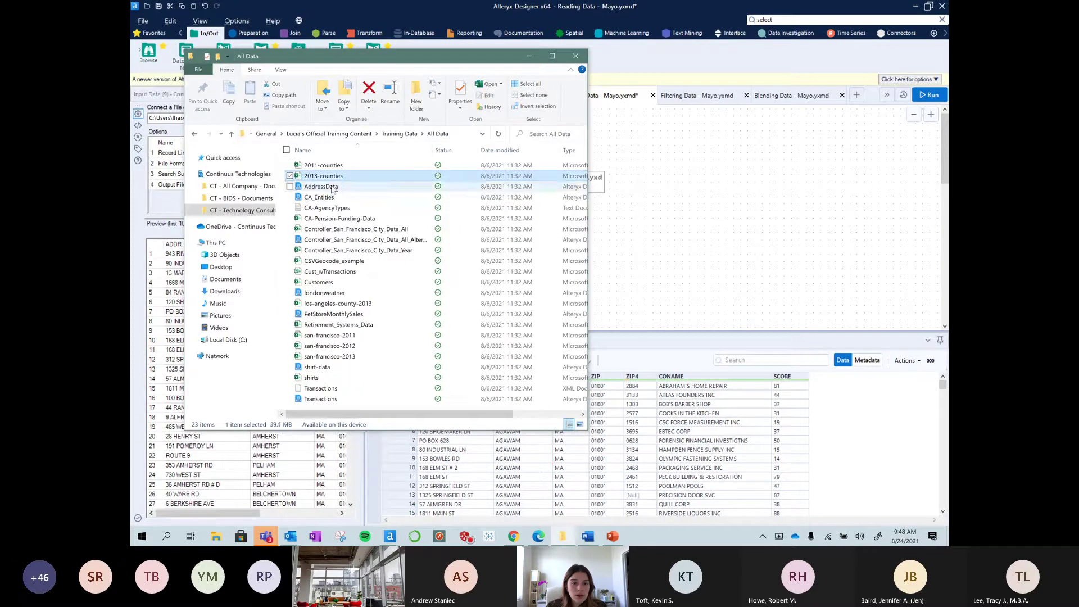
{"action": "left_click", "coordinate": [332, 190]}
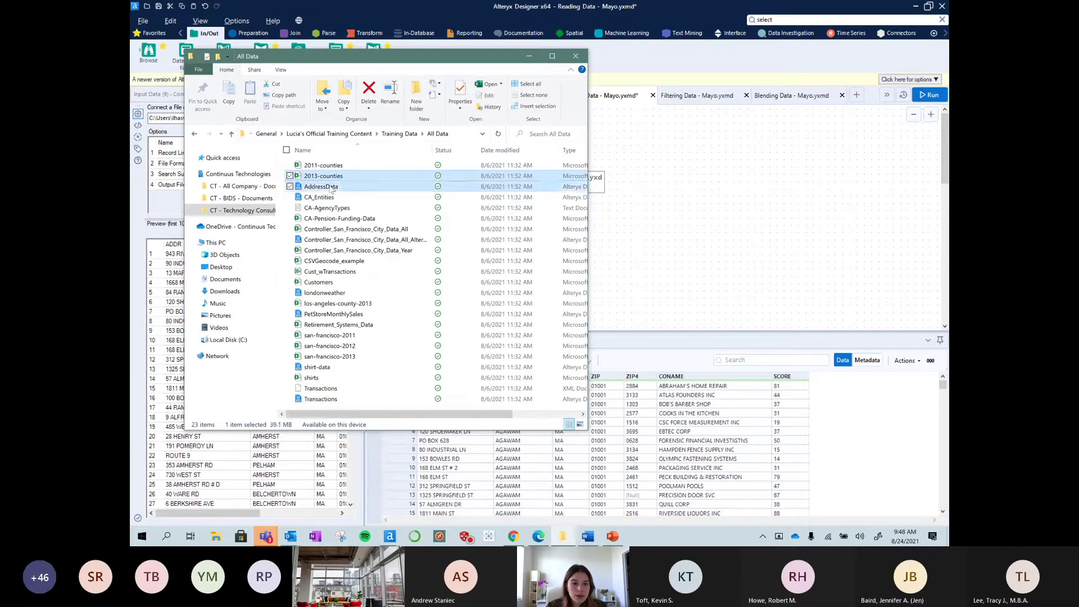
{"action": "left_click", "coordinate": [283, 95]}
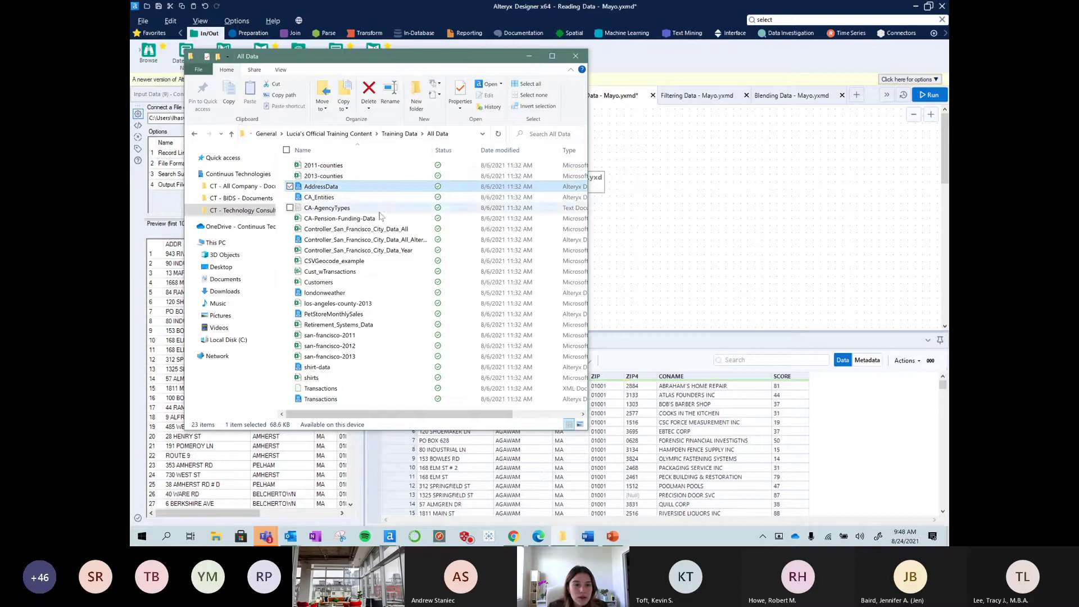
{"action": "left_click", "coordinate": [528, 58]}
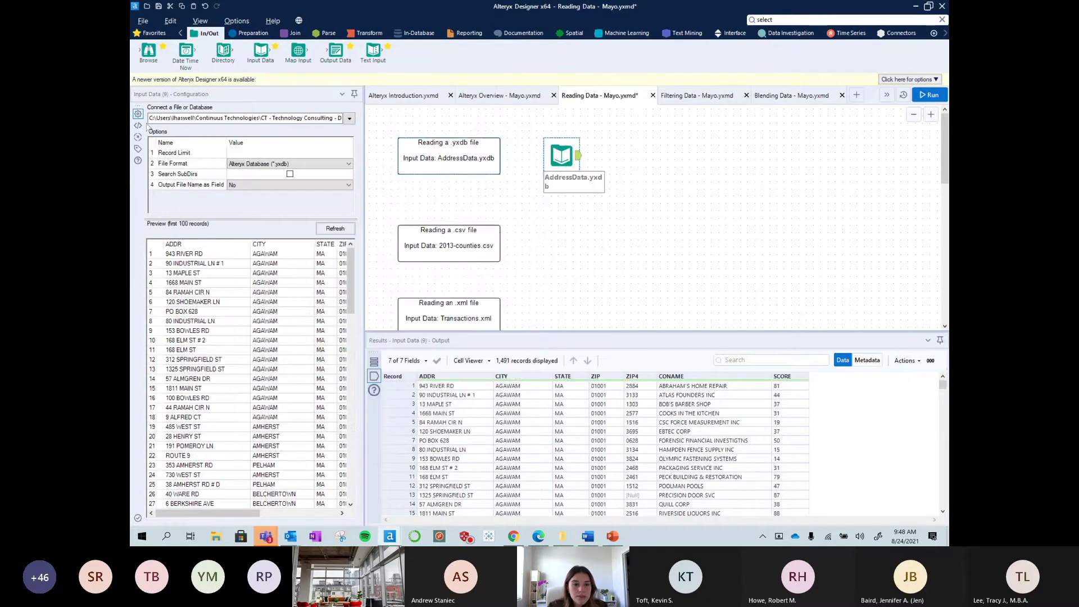
- Replace the Input Data tool's file path with the copied path of AddressData.yxdb
{"action": "left_click_drag", "start_coordinate": [170, 118], "coordinate": [192, 119]}
{"action": "key", "text": "ctrl+a"}
{"action": "key", "text": "ctrl+c"}
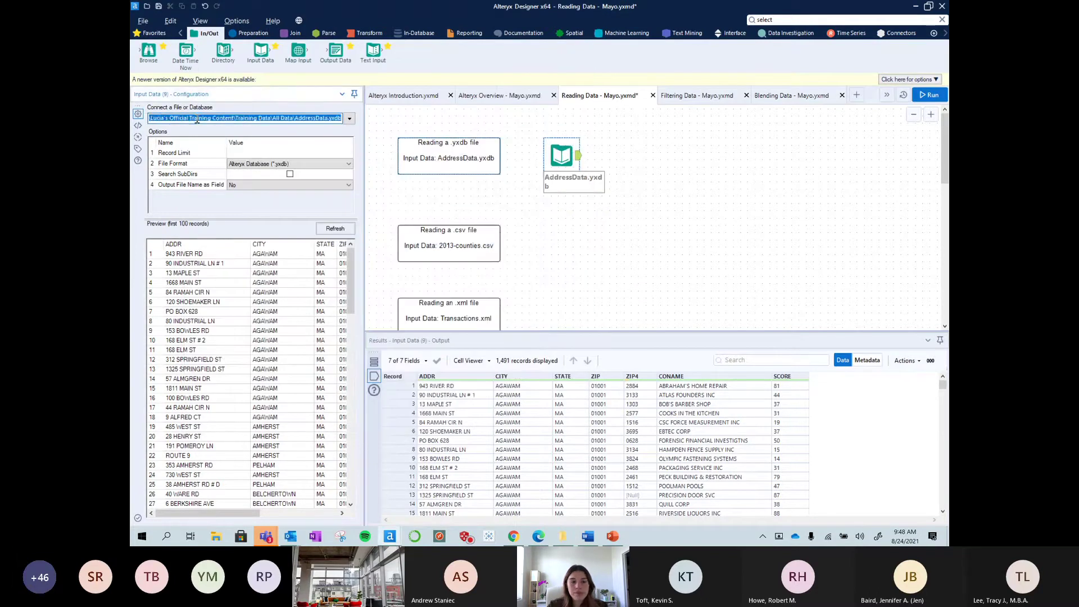
{"action": "key", "text": "BackSpace"}
{"action": "key", "text": "ctrl+v"}
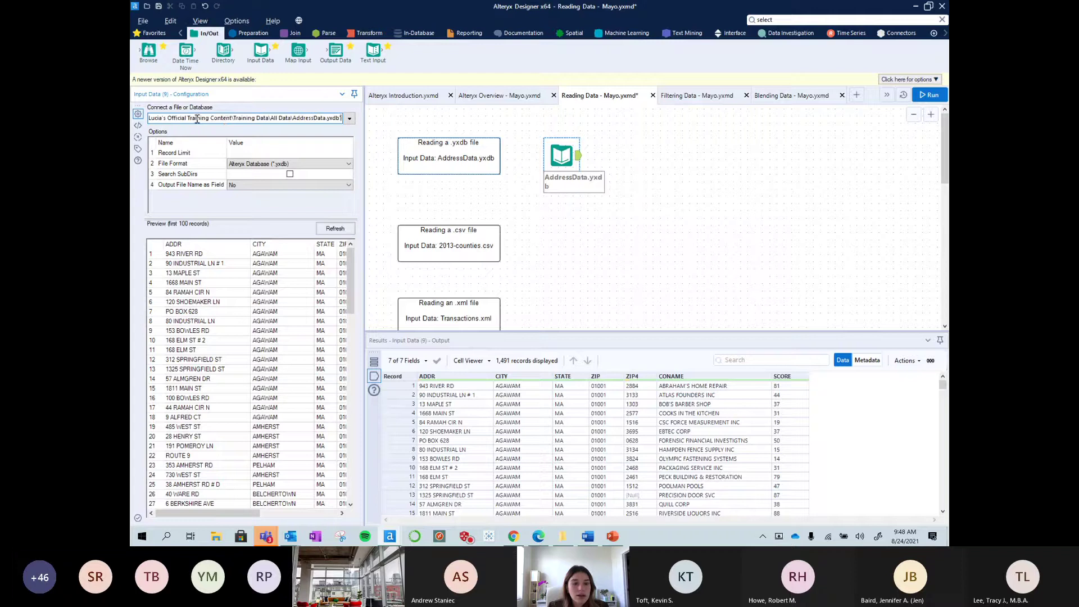
{"action": "key", "text": "Home"}
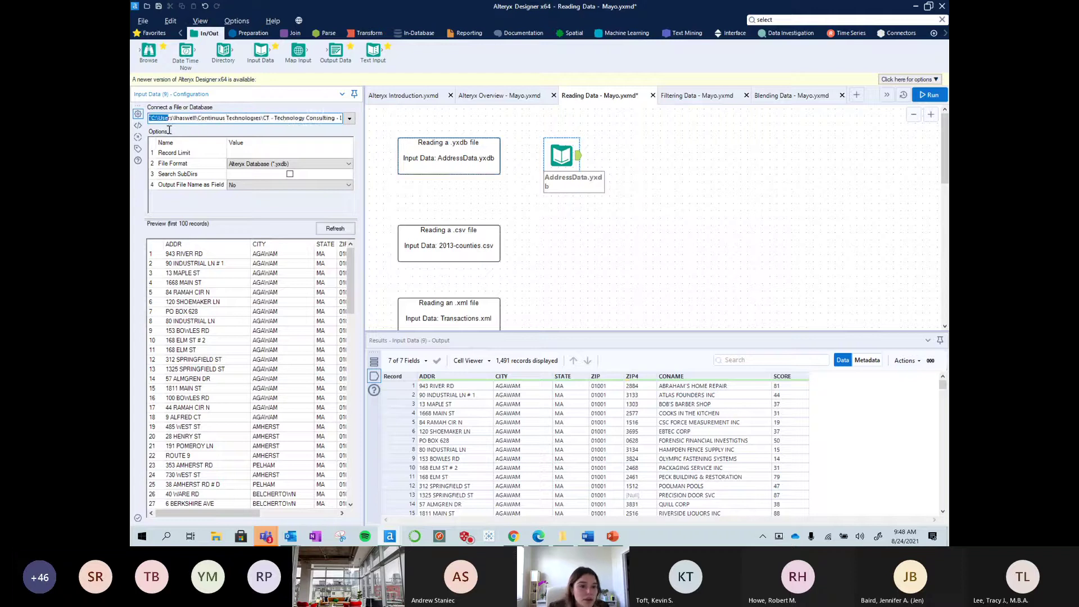
{"action": "left_click", "coordinate": [213, 117]}
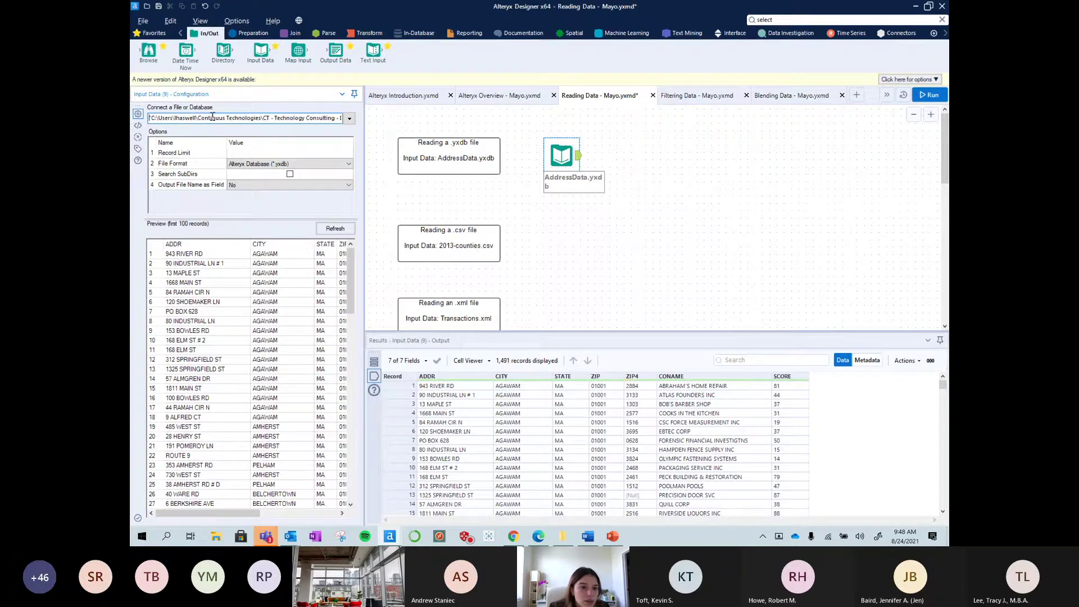
- Resolve the pasted path's file type as the built-in Alteryx Database (*.yxdb) and rerun the workflow
{"action": "left_click", "coordinate": [937, 100]}
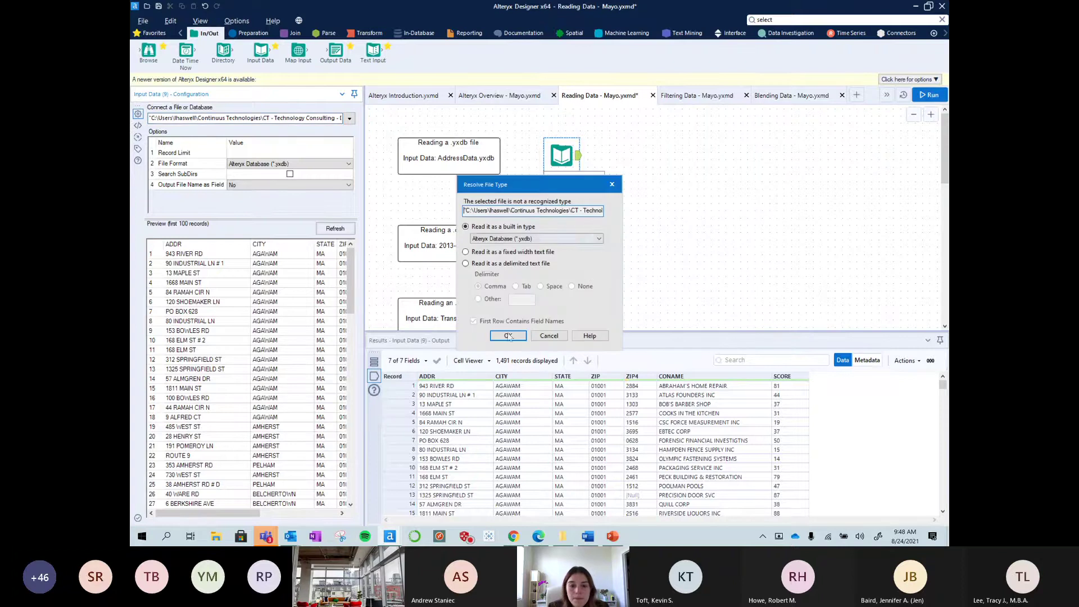
{"action": "left_click", "coordinate": [508, 336]}
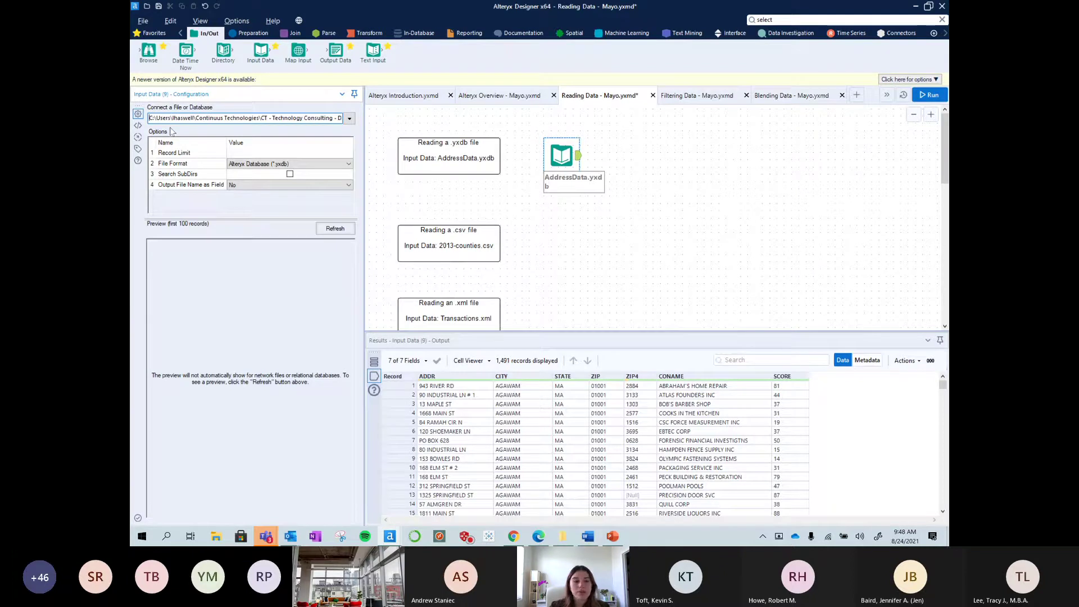
{"action": "left_click", "coordinate": [933, 97]}
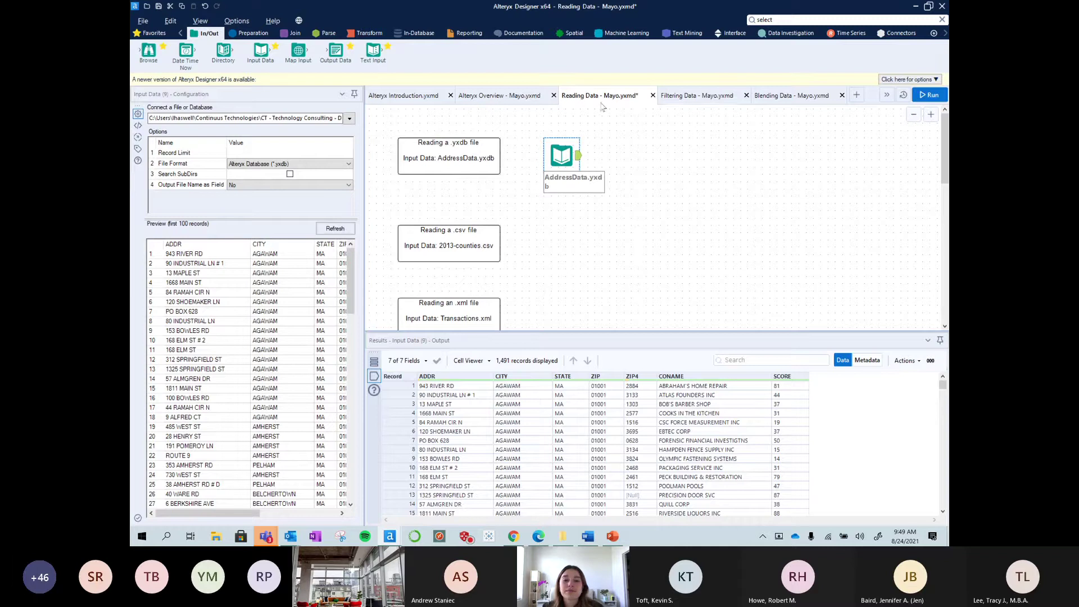
{"action": "left_click_drag", "start_coordinate": [563, 163], "coordinate": [554, 155]}
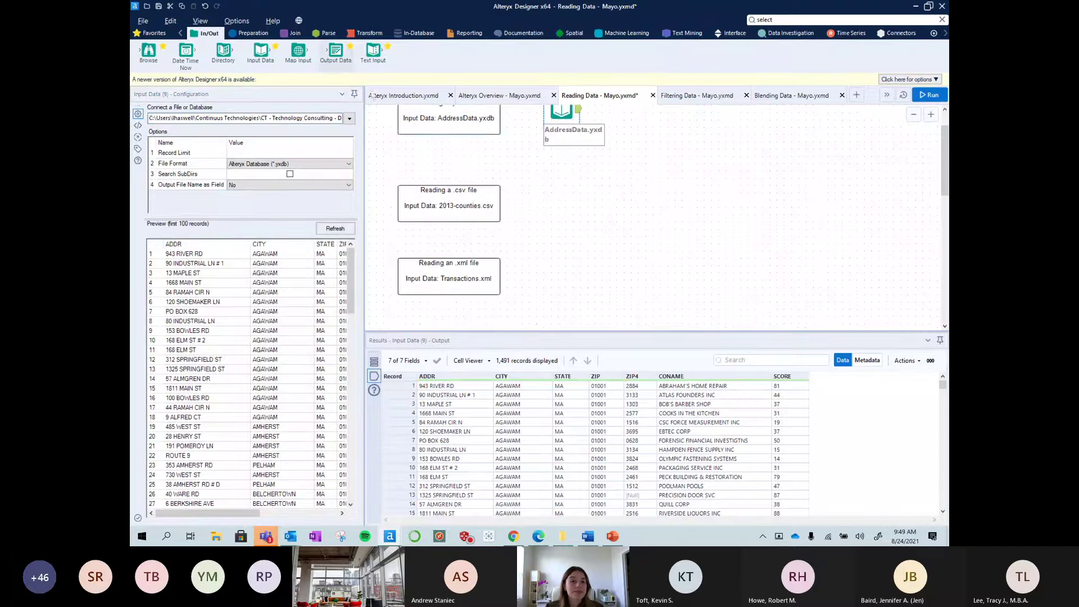
- Add an Input Data tool beside the .csv note and connect it to the 2013-counties file in the All Data folder
{"action": "left_click_drag", "start_coordinate": [261, 52], "coordinate": [561, 240]}
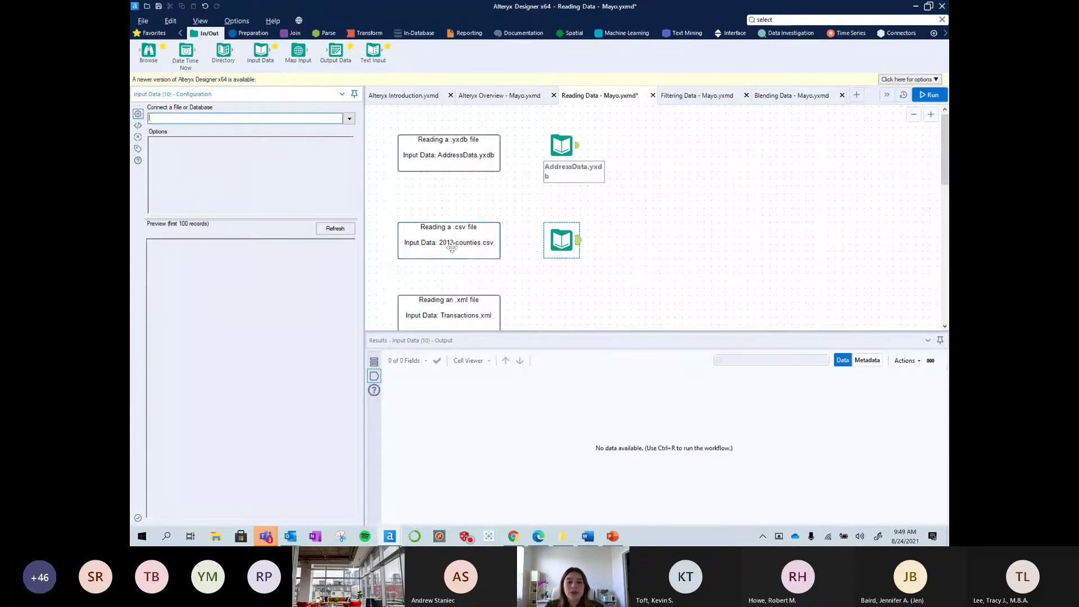
{"action": "left_click", "coordinate": [349, 118]}
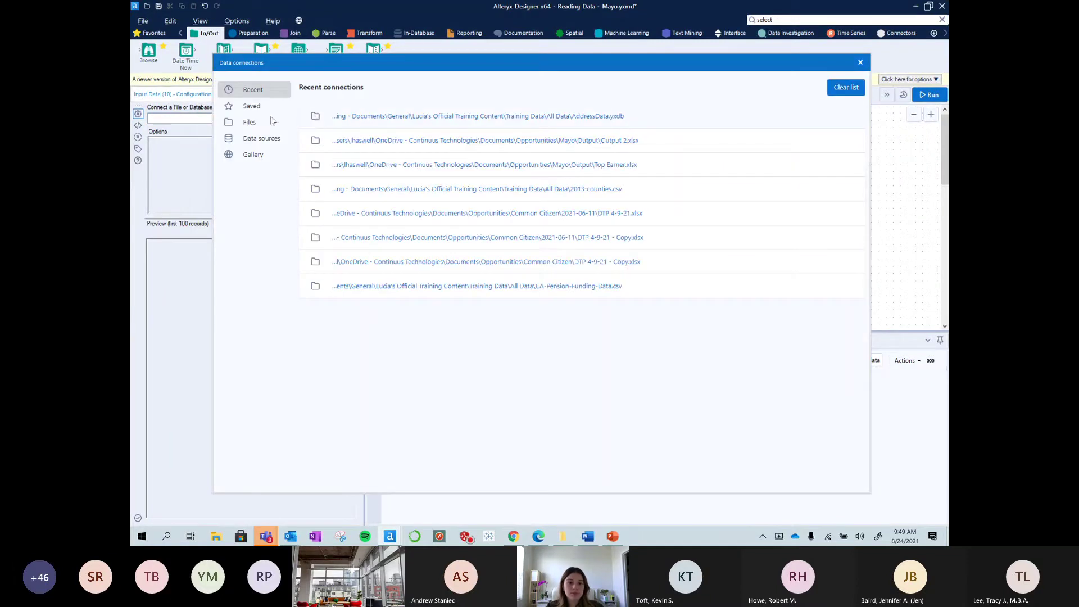
{"action": "left_click", "coordinate": [272, 122]}
{"action": "left_click", "coordinate": [616, 128]}
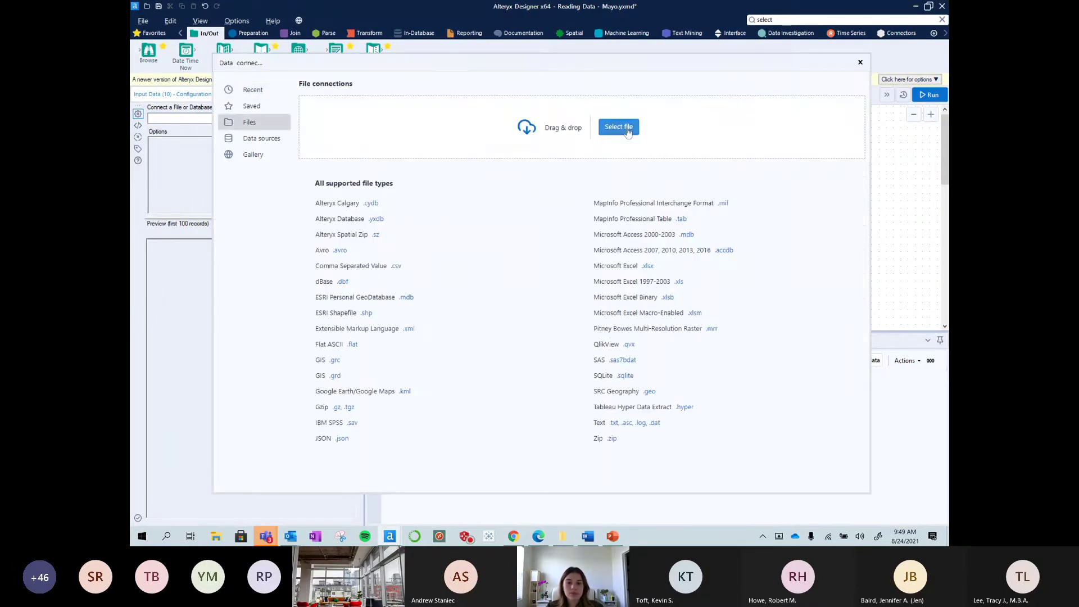
{"action": "left_click", "coordinate": [327, 195]}
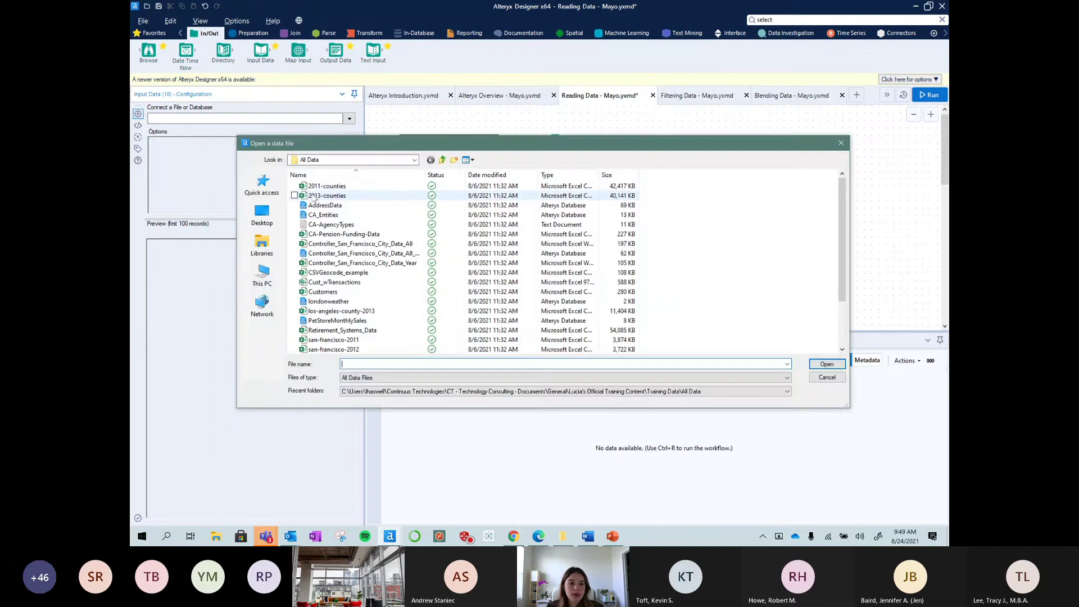
{"action": "left_click", "coordinate": [827, 364]}
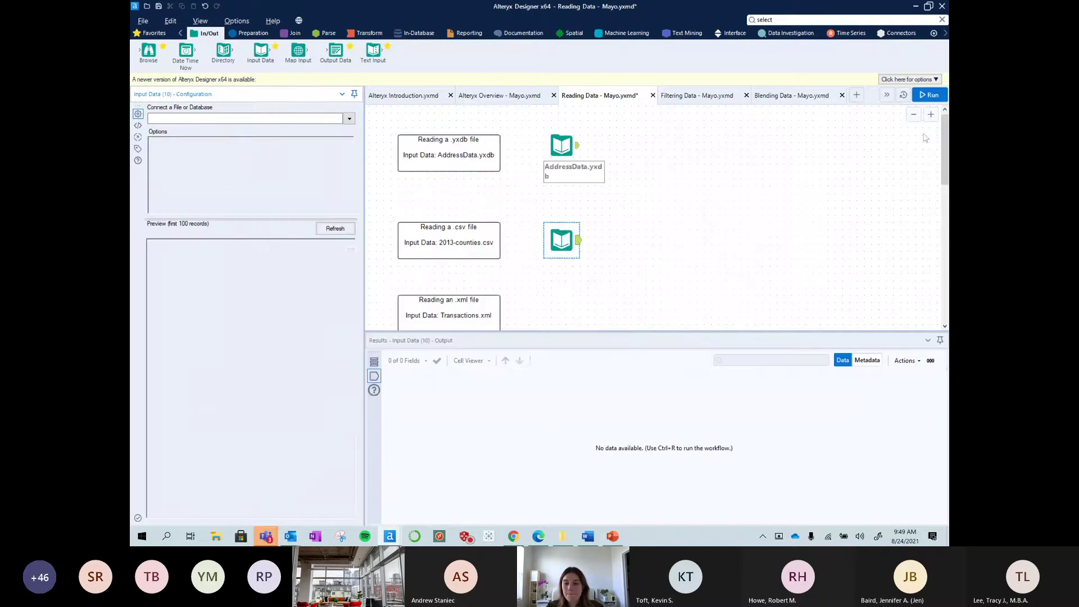
- Run the workflow and display the output records of the 2013-counties.csv input
{"action": "left_click", "coordinate": [924, 93]}
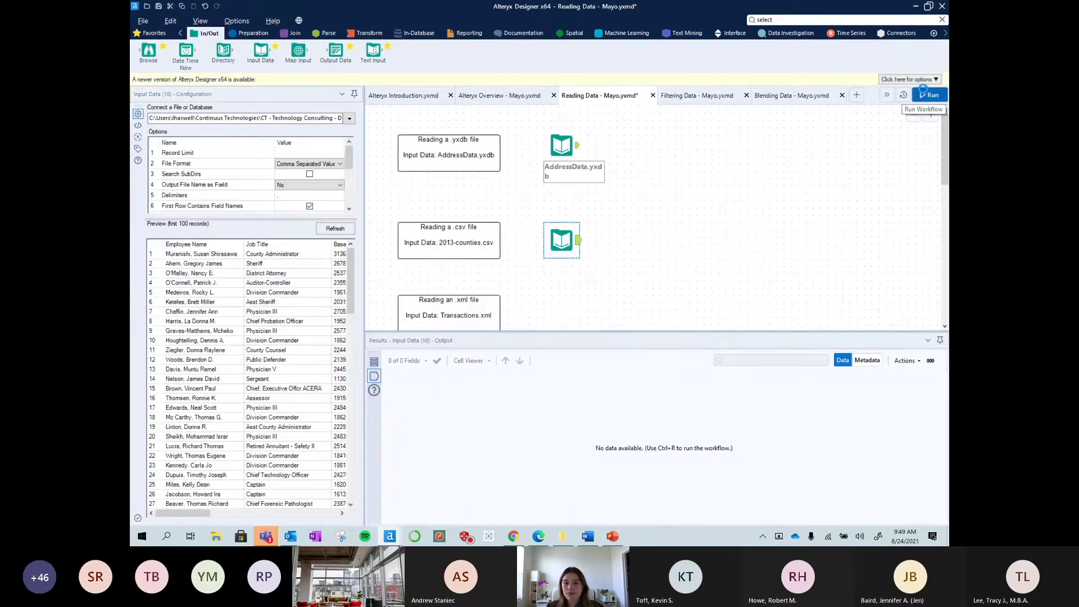
{"action": "left_click", "coordinate": [577, 241]}
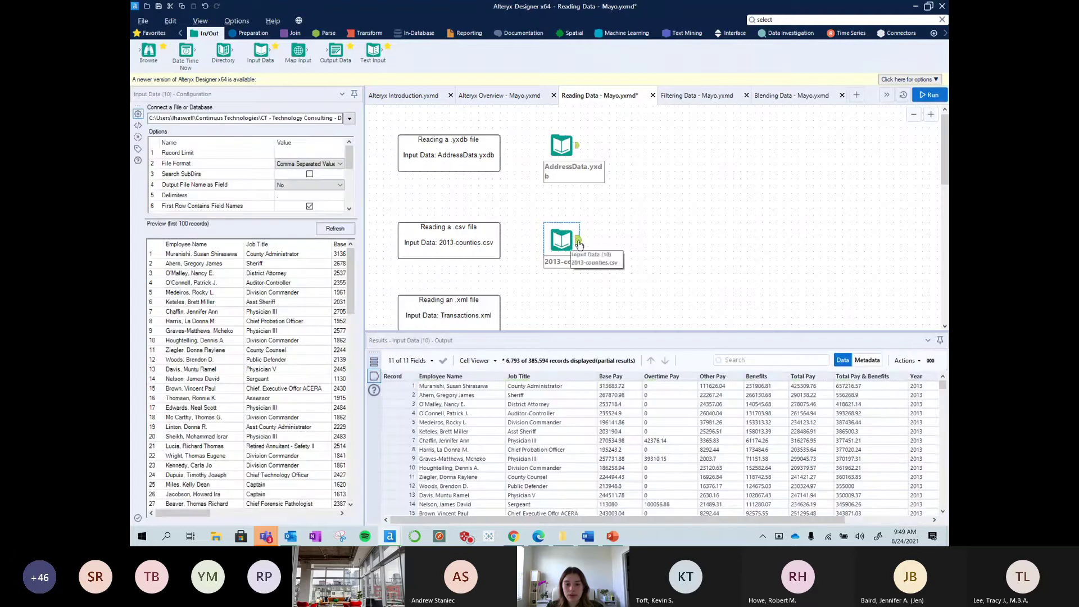
{"action": "left_click", "coordinate": [580, 242]}
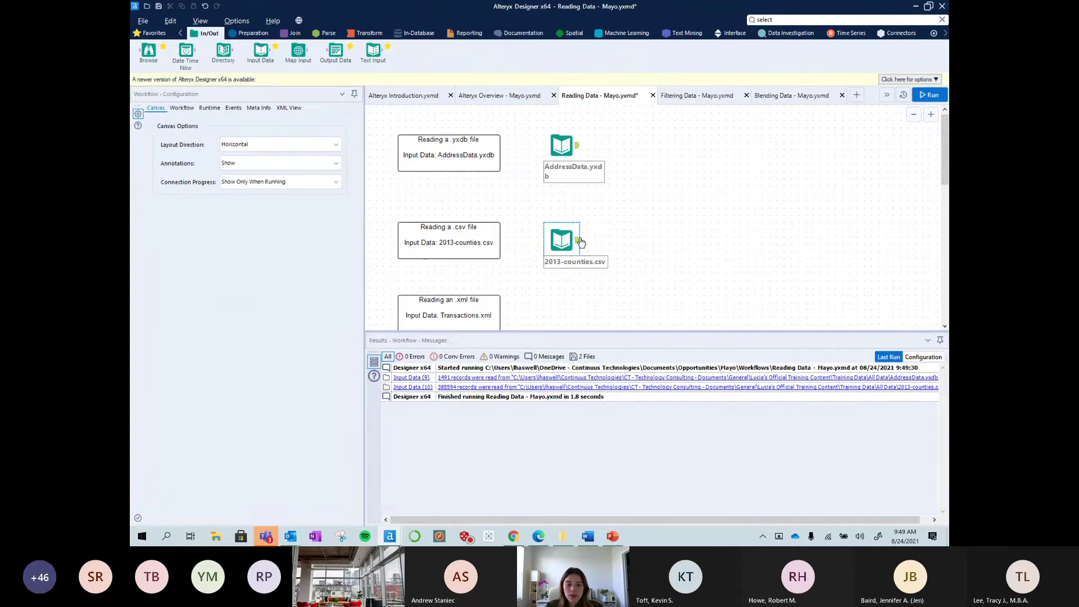
{"action": "left_click", "coordinate": [579, 241]}
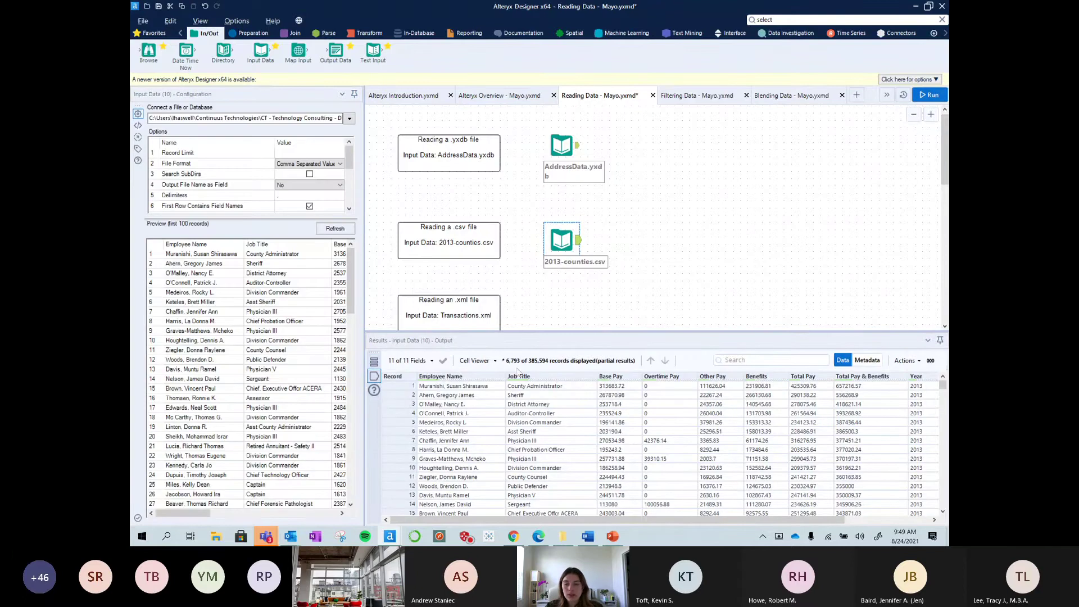
{"action": "mouse_move", "coordinate": [514, 367]}
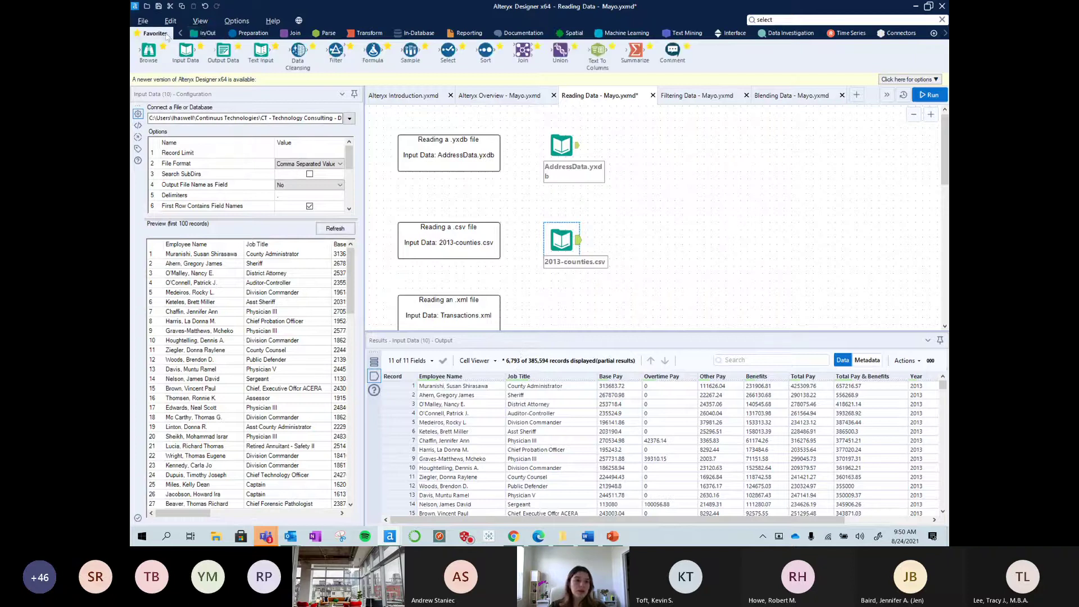
- Attach a Browse tool to the output of the 2013-counties.csv input and run the workflow
{"action": "left_click_drag", "start_coordinate": [144, 52], "coordinate": [618, 240]}
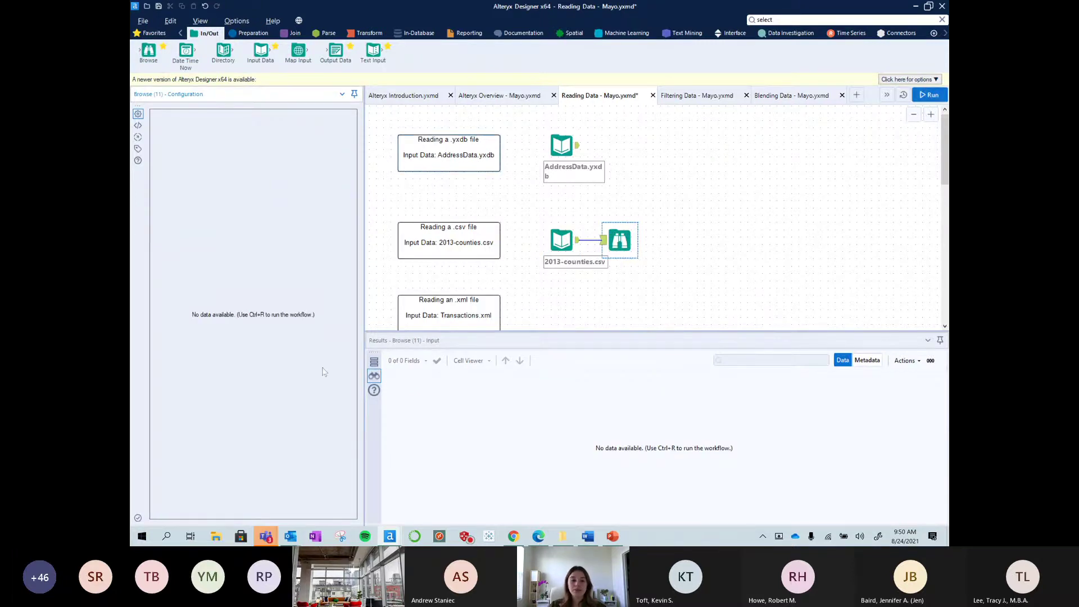
{"action": "left_click", "coordinate": [929, 95]}
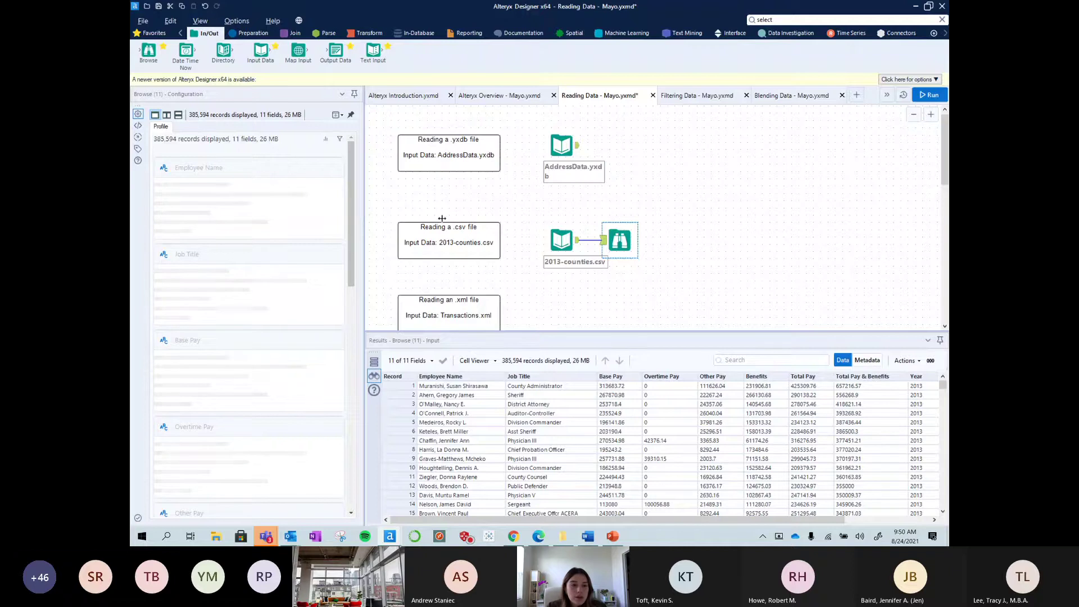
- Widen the Browse tool's configuration area so the data profile has more room beside the canvas
{"action": "left_click_drag", "start_coordinate": [364, 225], "coordinate": [652, 227]}
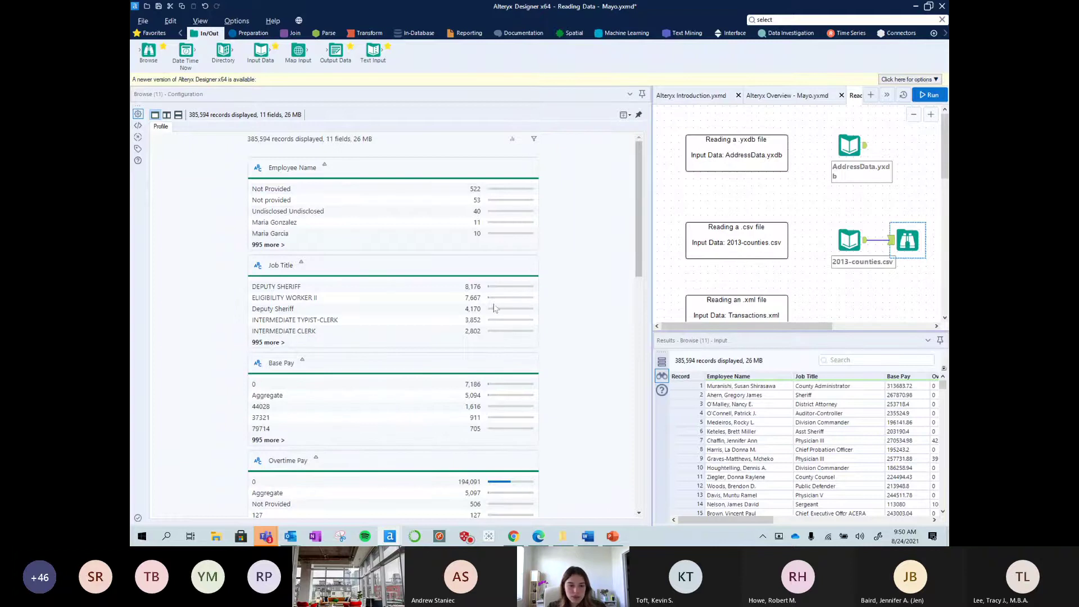
{"action": "left_click_drag", "start_coordinate": [494, 308], "coordinate": [493, 308]}
{"action": "mouse_move", "coordinate": [592, 521]}
{"action": "left_mouse_down"}
{"action": "mouse_move", "coordinate": [605, 522]}
{"action": "mouse_move", "coordinate": [593, 522]}
{"action": "left_mouse_up"}
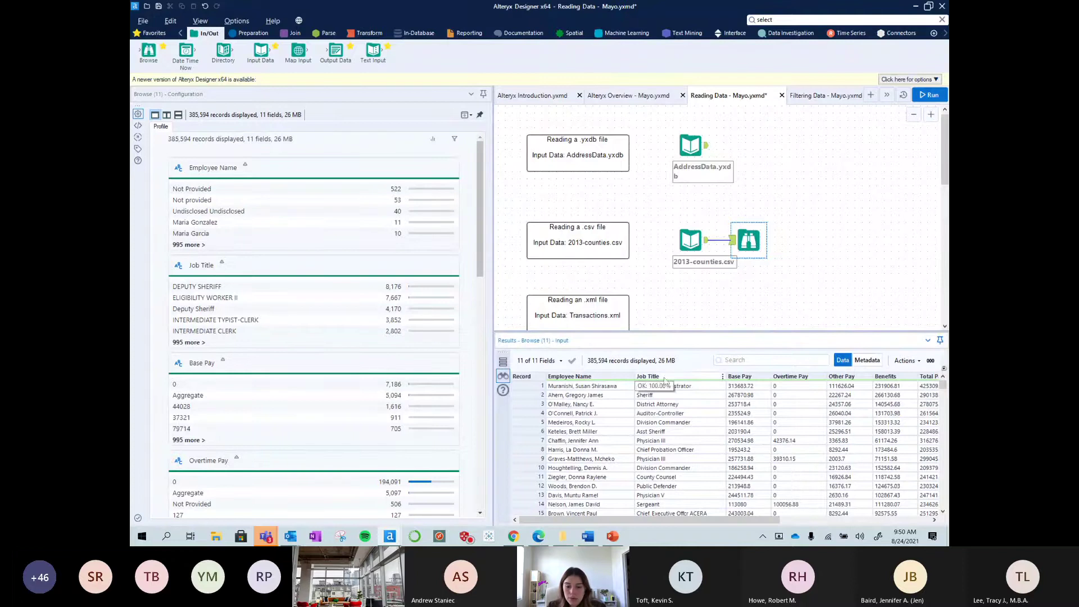
- Examine the Browse profile statistics and frequent values of the Job Title and Base Pay fields
{"action": "left_click", "coordinate": [593, 382]}
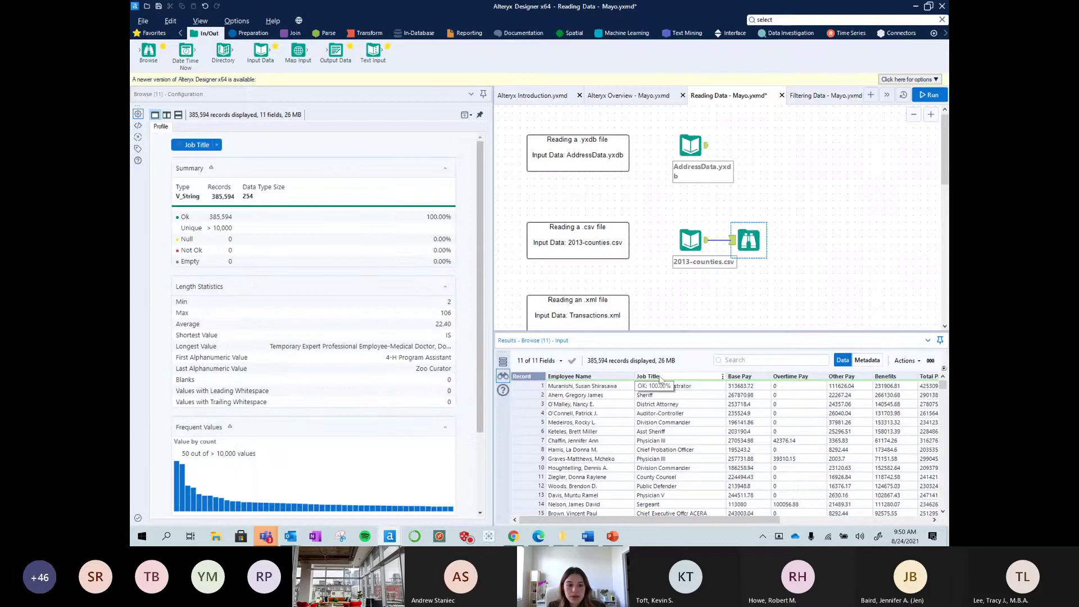
{"action": "left_click", "coordinate": [749, 378]}
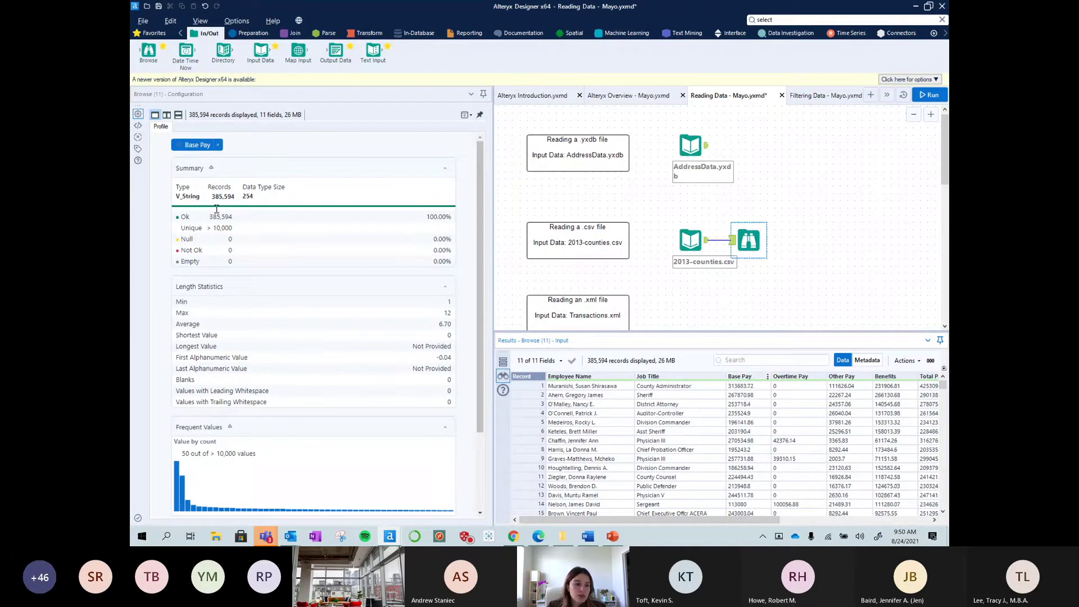
{"action": "scroll", "coordinate": [245, 328], "scroll_direction": "down", "scroll_amount": 3}
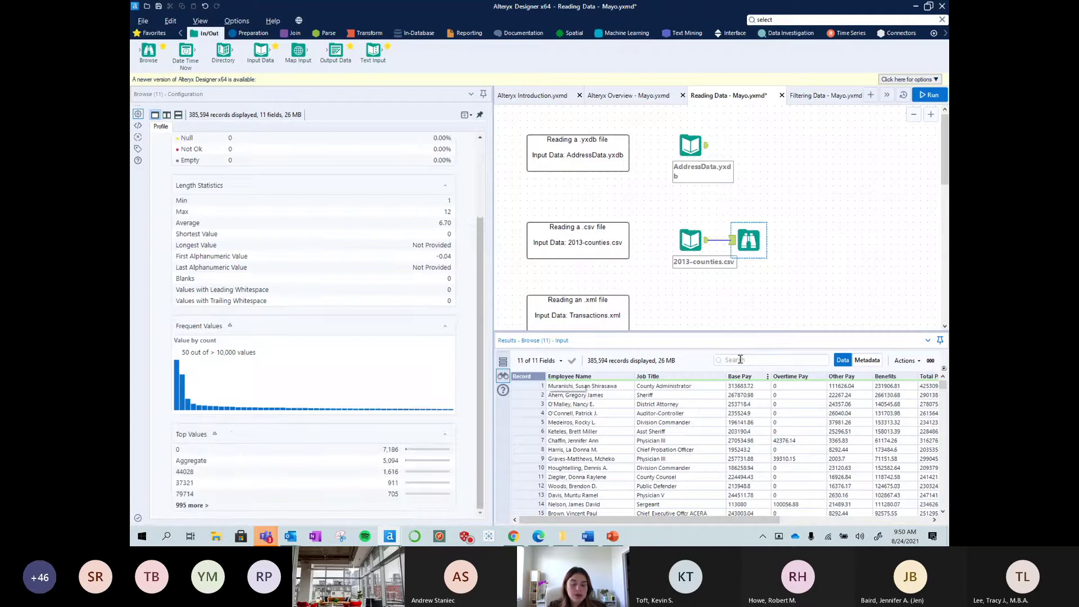
{"action": "left_click", "coordinate": [655, 377]}
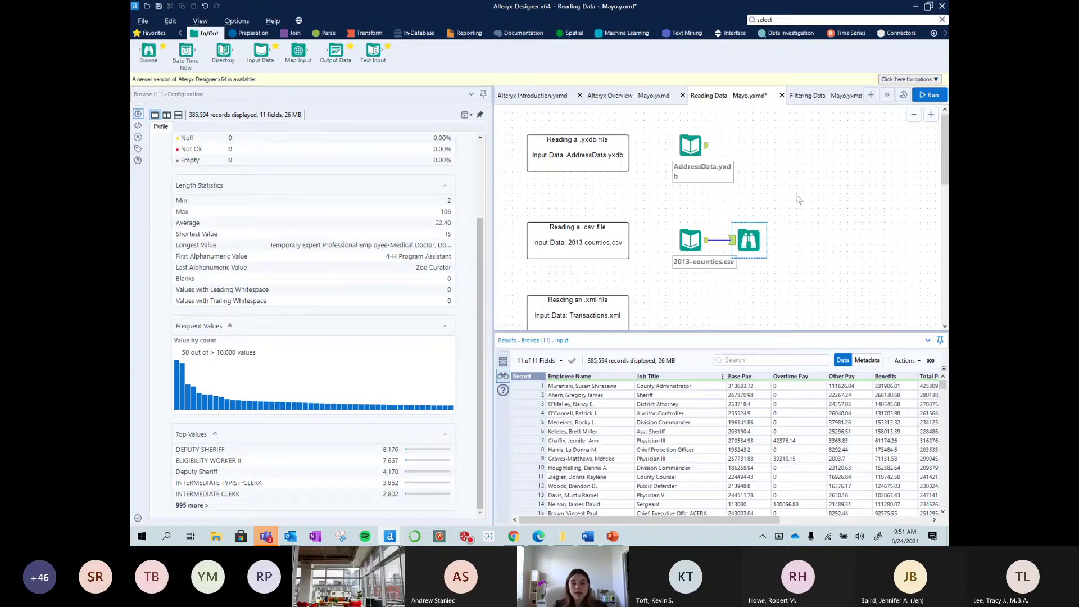
- Rerun the workflow and reopen the results of the Browse tool on 2013-counties.csv
{"action": "left_click", "coordinate": [740, 224]}
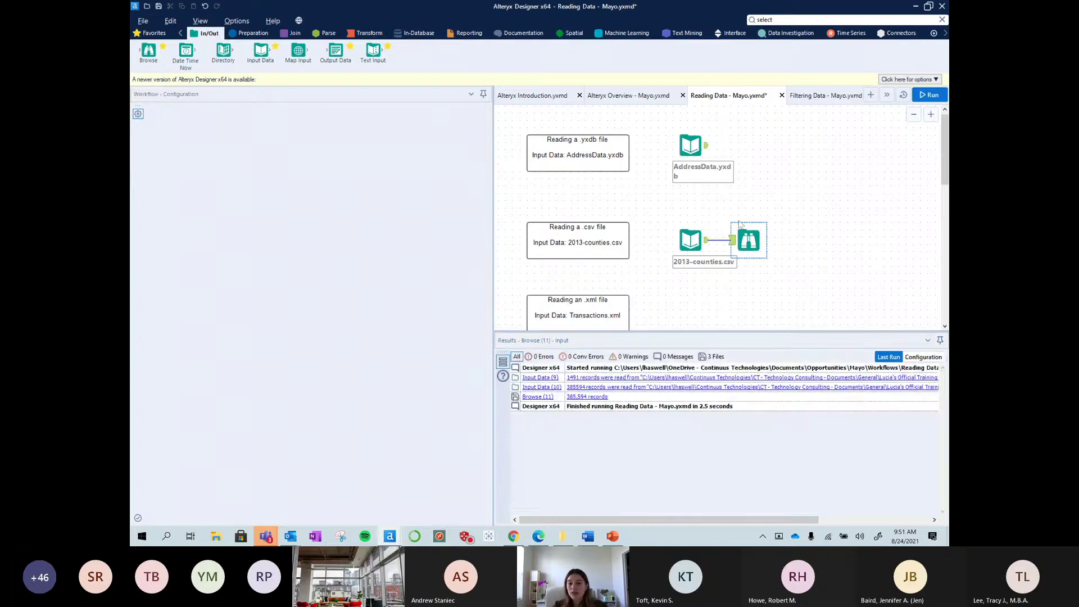
{"action": "left_click", "coordinate": [930, 95]}
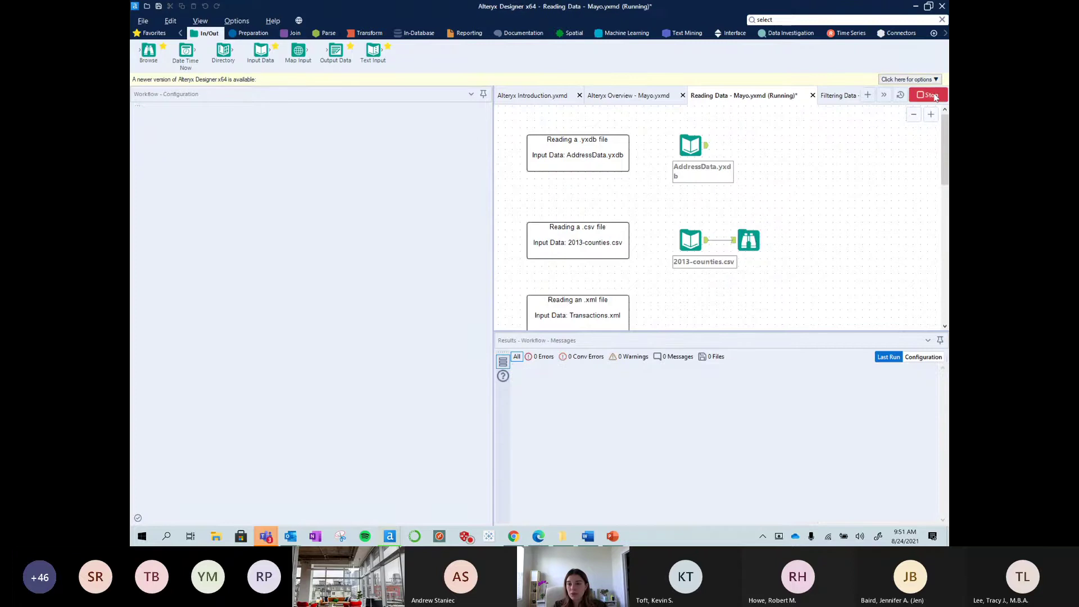
{"action": "left_click", "coordinate": [749, 240]}
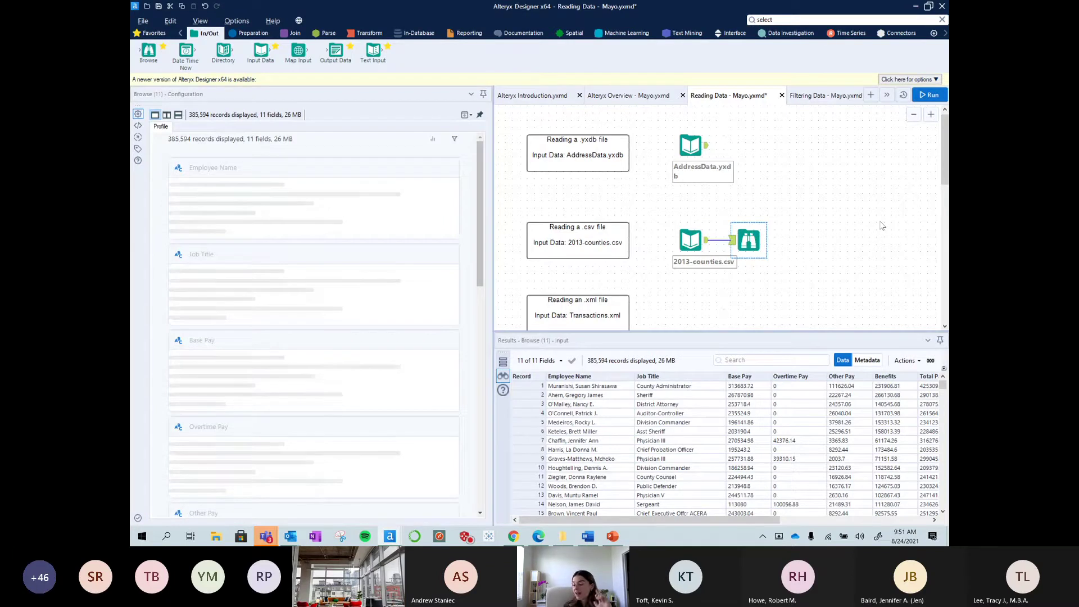
- Review the Browse tool's overall profile from Employee Name through Agency
{"action": "left_click_drag", "start_coordinate": [701, 218], "coordinate": [759, 195]}
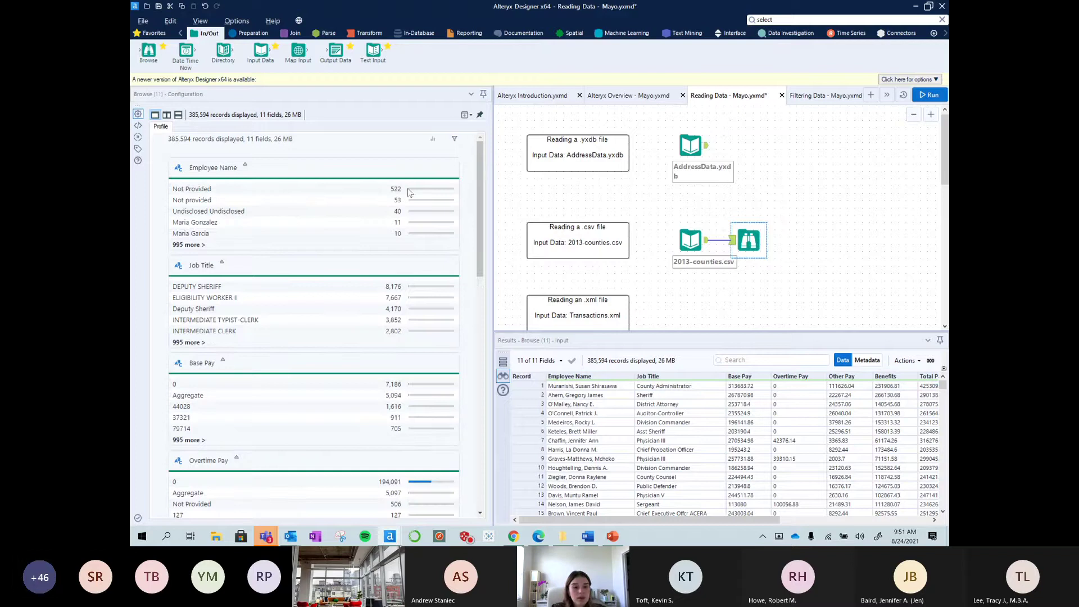
{"action": "left_click_drag", "start_coordinate": [479, 172], "coordinate": [487, 408]}
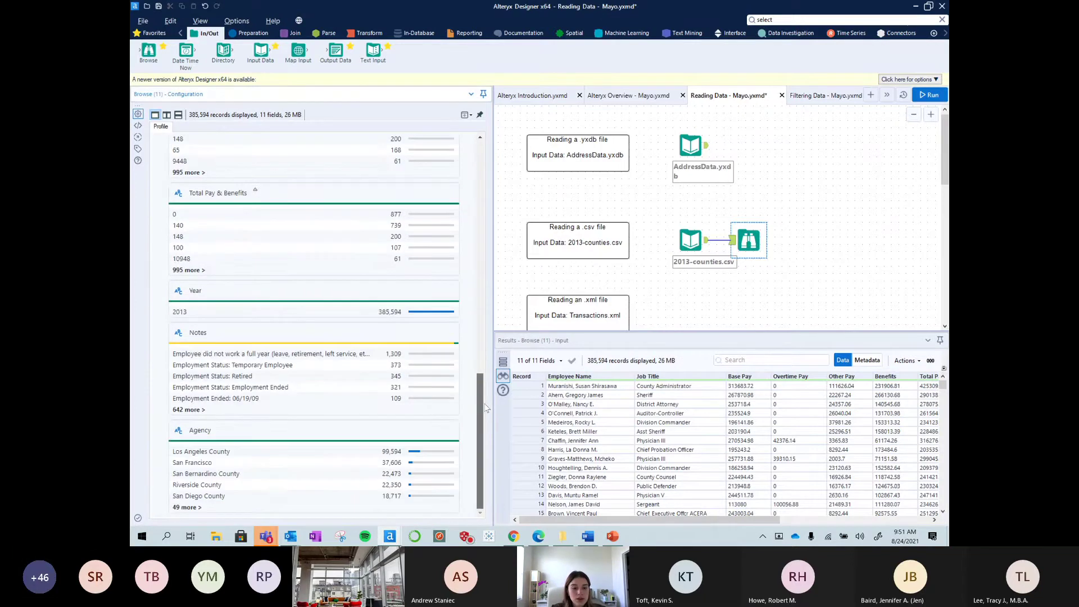
{"action": "scroll", "coordinate": [323, 374], "scroll_direction": "up", "scroll_amount": 10}
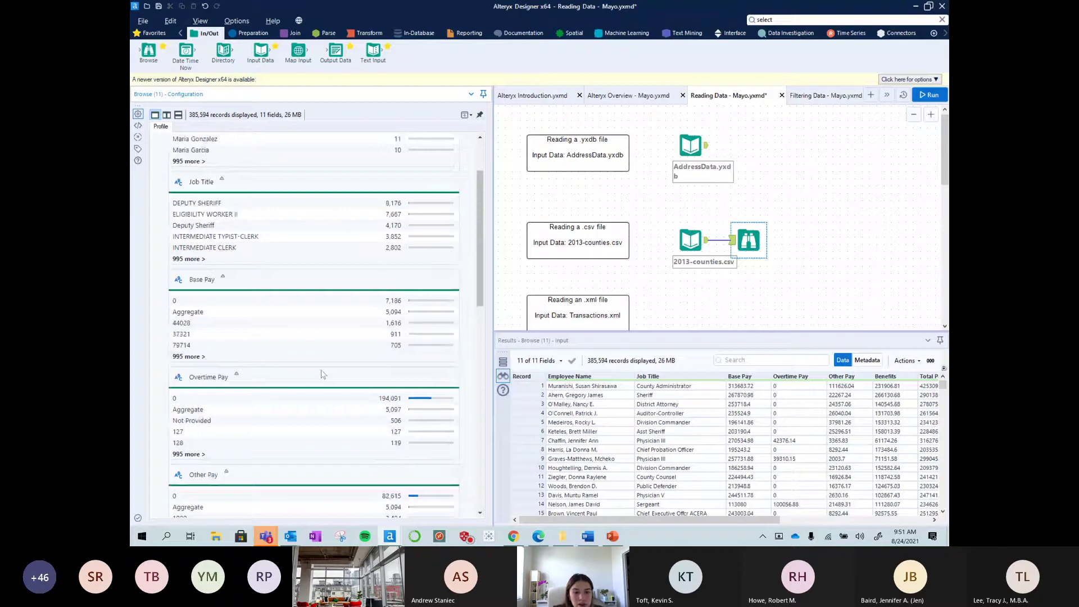
{"action": "scroll", "coordinate": [323, 374], "scroll_direction": "up", "scroll_amount": 3}
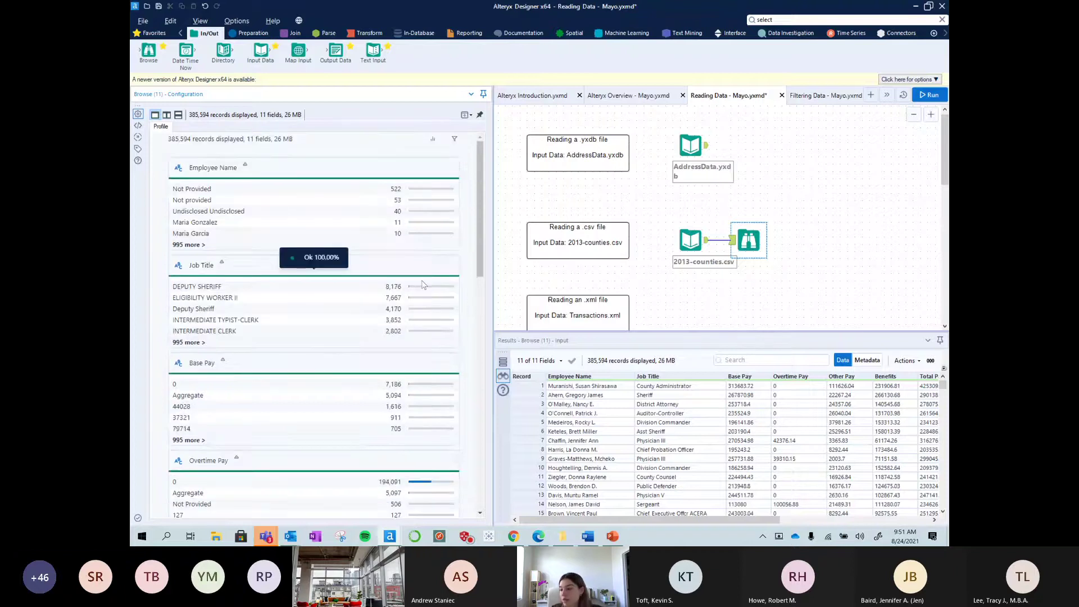
{"action": "scroll", "coordinate": [396, 300], "scroll_direction": "down", "scroll_amount": 3}
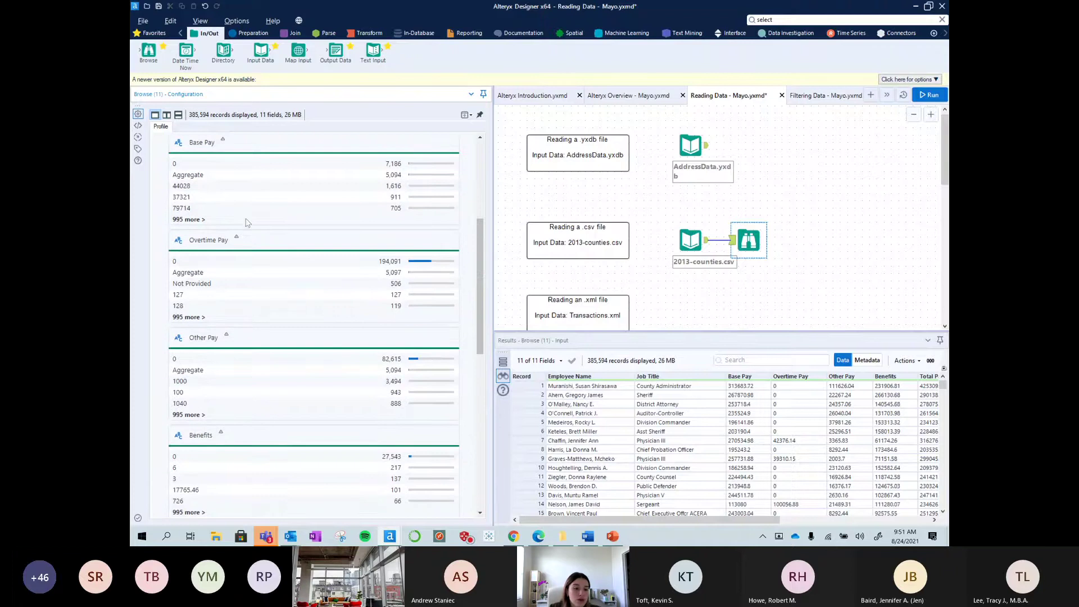
- Show the Job Title profile and check the field types and sizes in the metadata before returning to the data records
{"action": "left_click", "coordinate": [678, 380]}
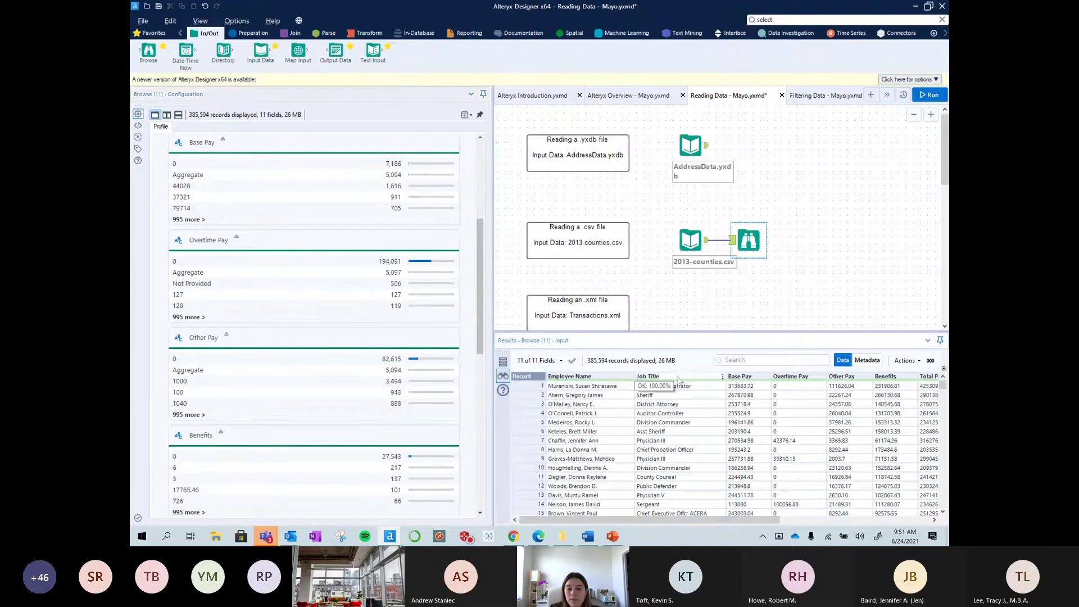
{"action": "scroll", "coordinate": [262, 155], "scroll_direction": "up", "scroll_amount": 3}
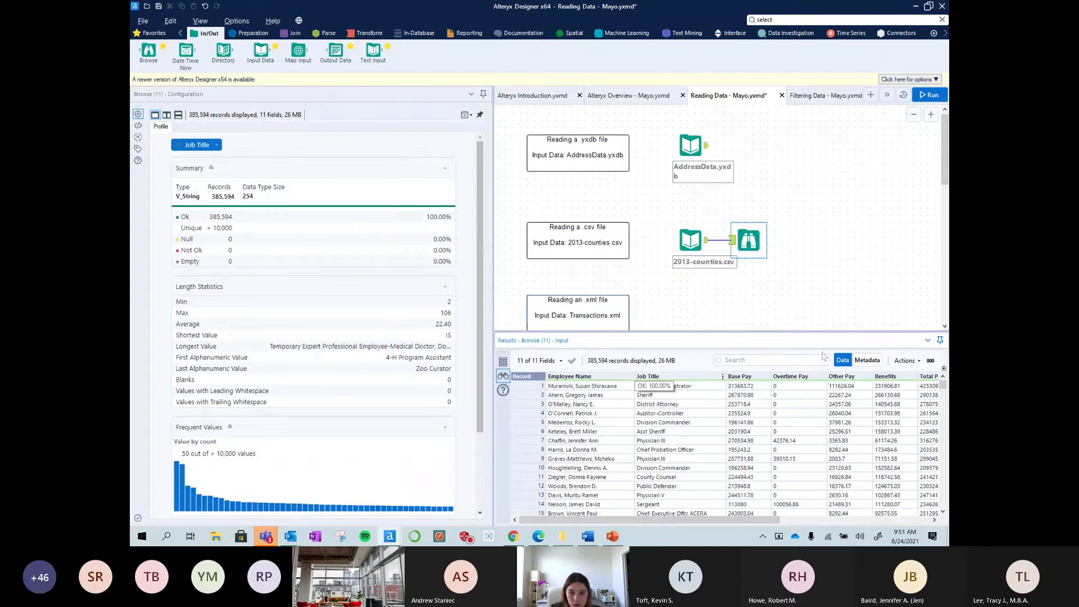
{"action": "left_click", "coordinate": [867, 360]}
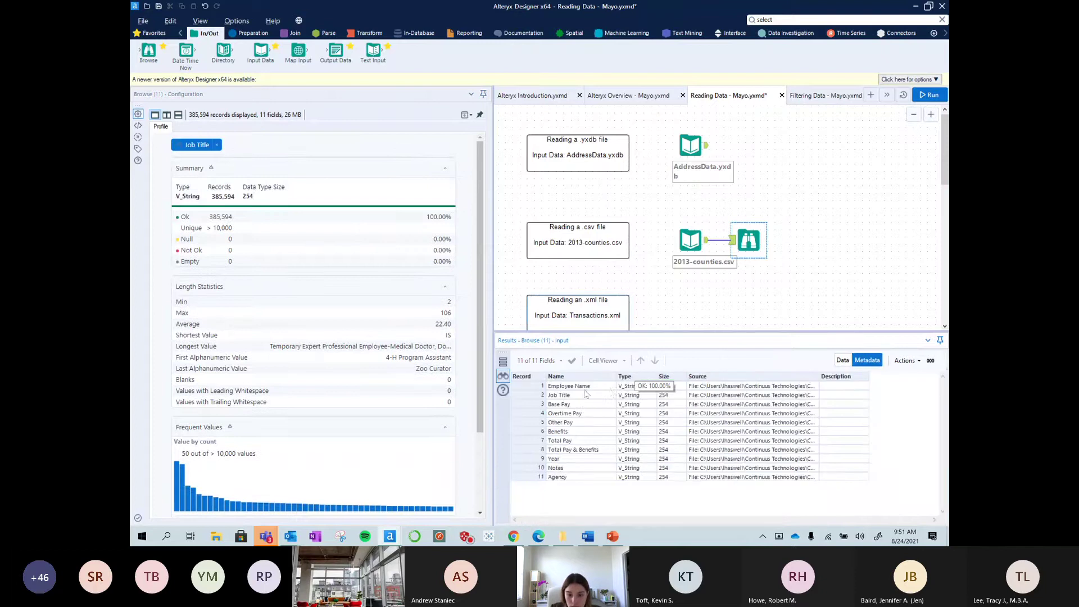
{"action": "left_click", "coordinate": [589, 388]}
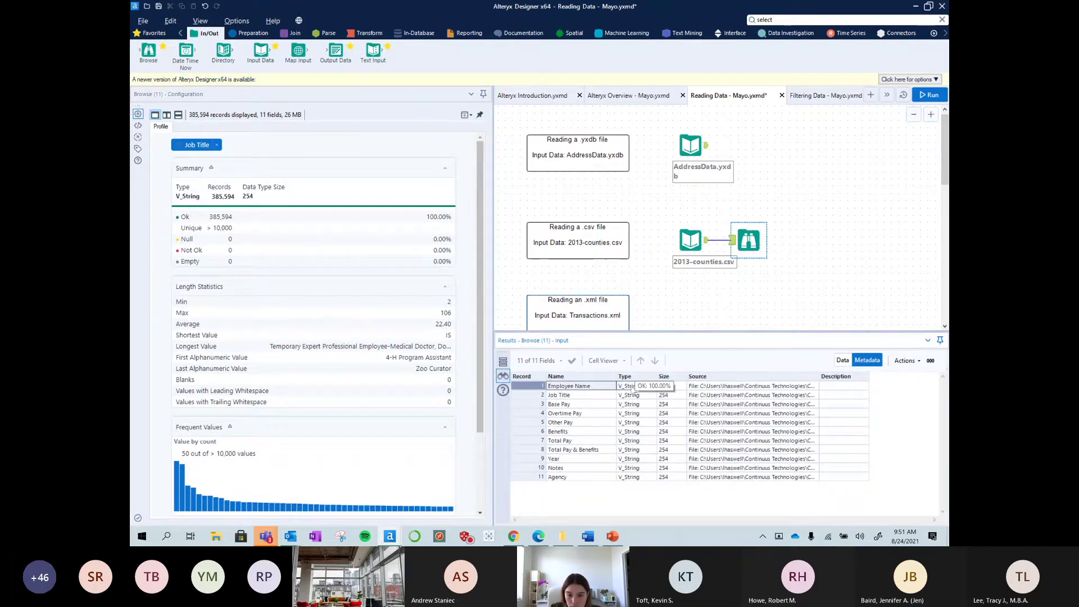
{"action": "left_click", "coordinate": [843, 360]}
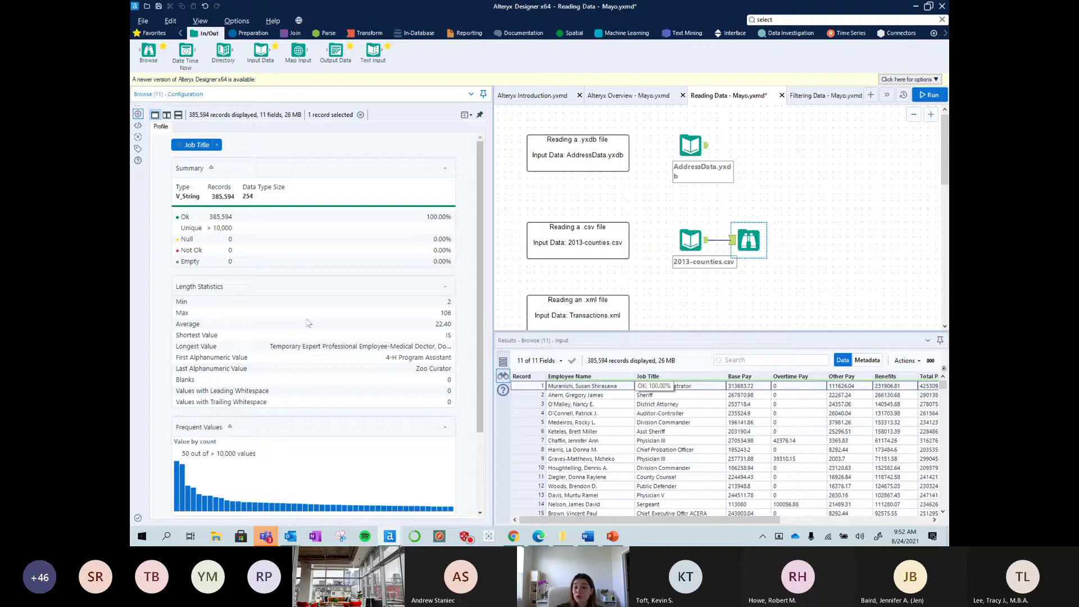
- Compare the Job Title and Base Pay profiles, and return to the overall profile to inspect the Notes and Agency fields
{"action": "scroll", "coordinate": [308, 323], "scroll_direction": "down", "scroll_amount": 3}
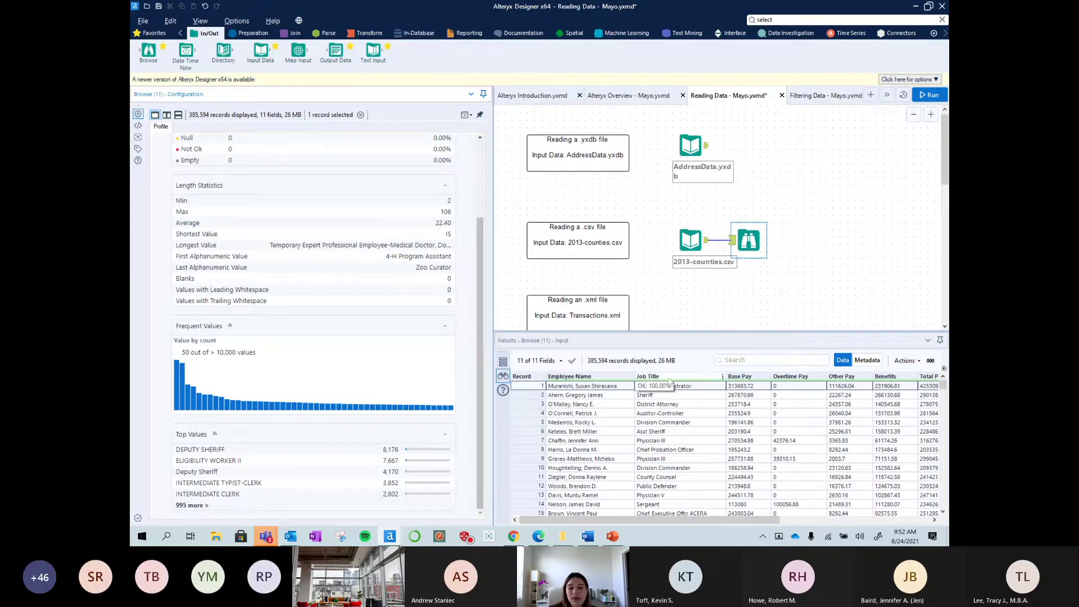
{"action": "left_click", "coordinate": [755, 377]}
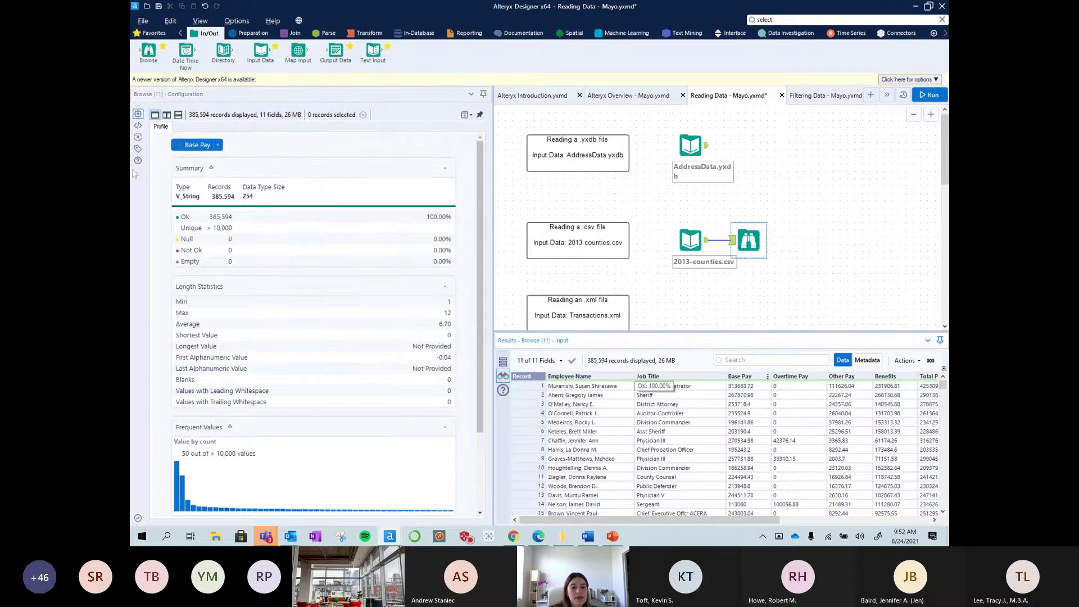
{"action": "left_click", "coordinate": [219, 145]}
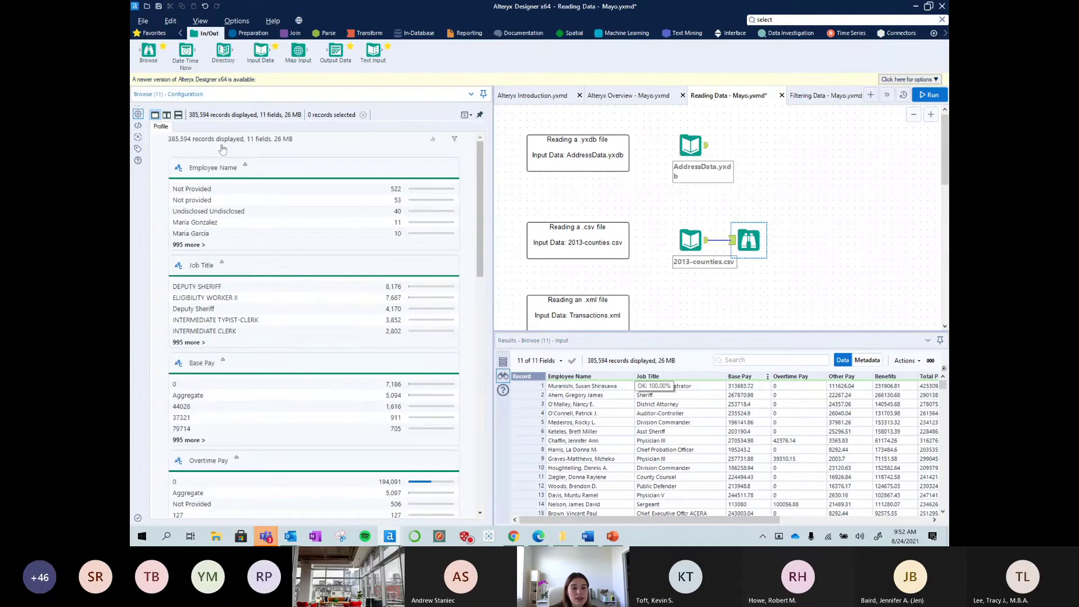
{"action": "scroll", "coordinate": [236, 246], "scroll_direction": "down", "scroll_amount": 10}
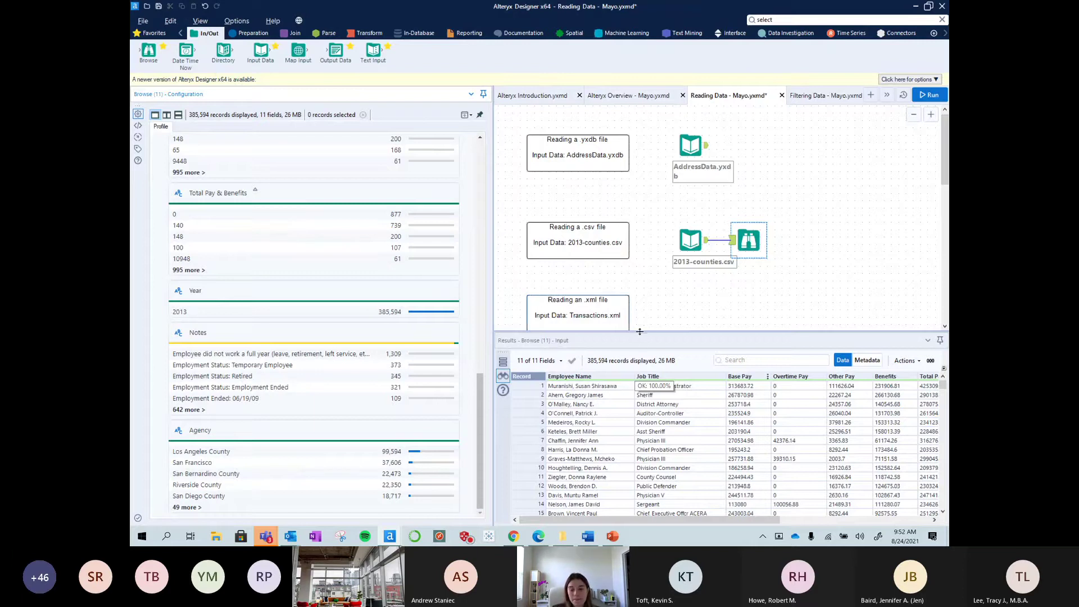
- Open the Transactions XML document from the All Data folder, examine its raw transaction elements, and put the document and folder away
{"action": "left_click_drag", "start_coordinate": [640, 331], "coordinate": [639, 397]}
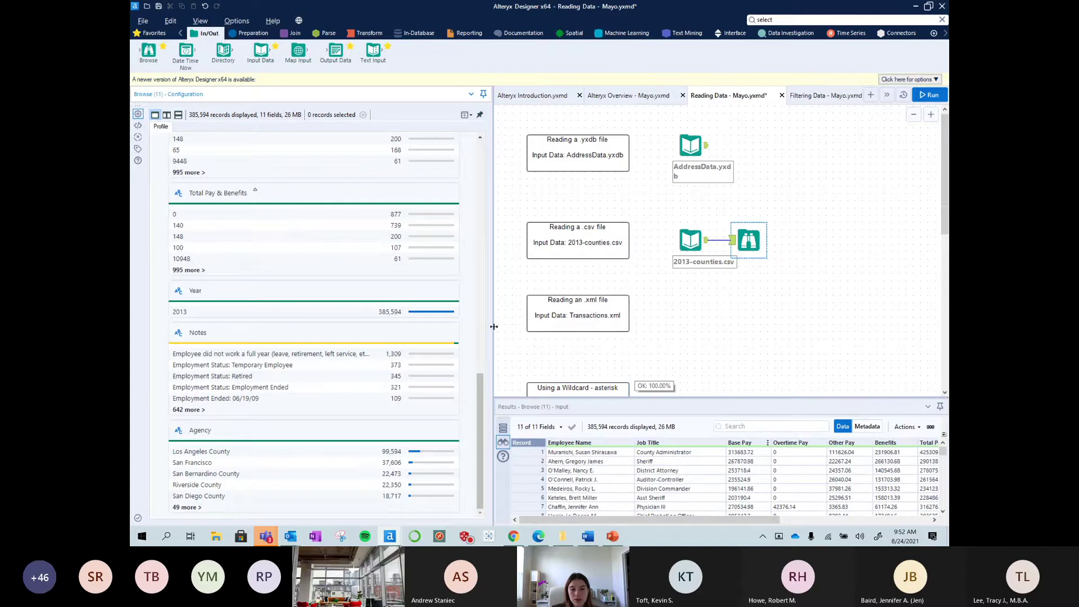
{"action": "left_click_drag", "start_coordinate": [493, 327], "coordinate": [456, 327]}
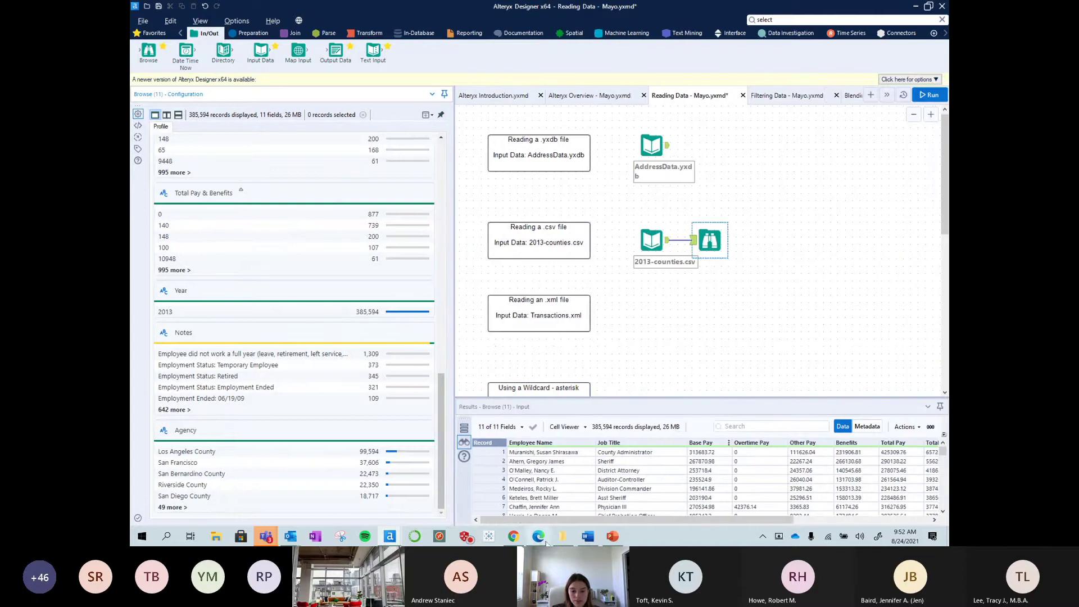
{"action": "left_click", "coordinate": [562, 536]}
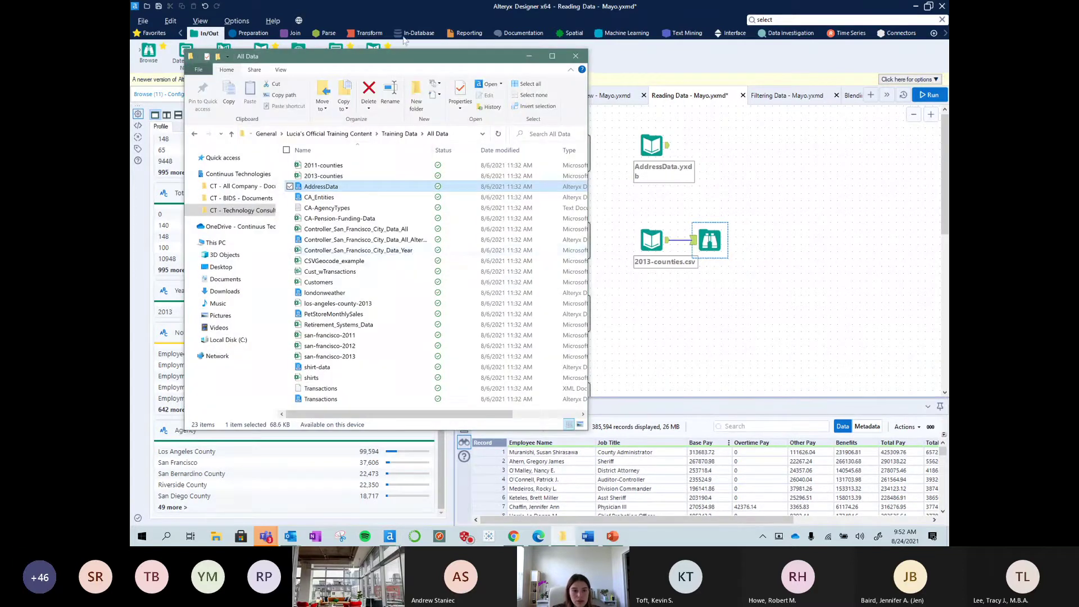
{"action": "left_click_drag", "start_coordinate": [401, 57], "coordinate": [336, 102]}
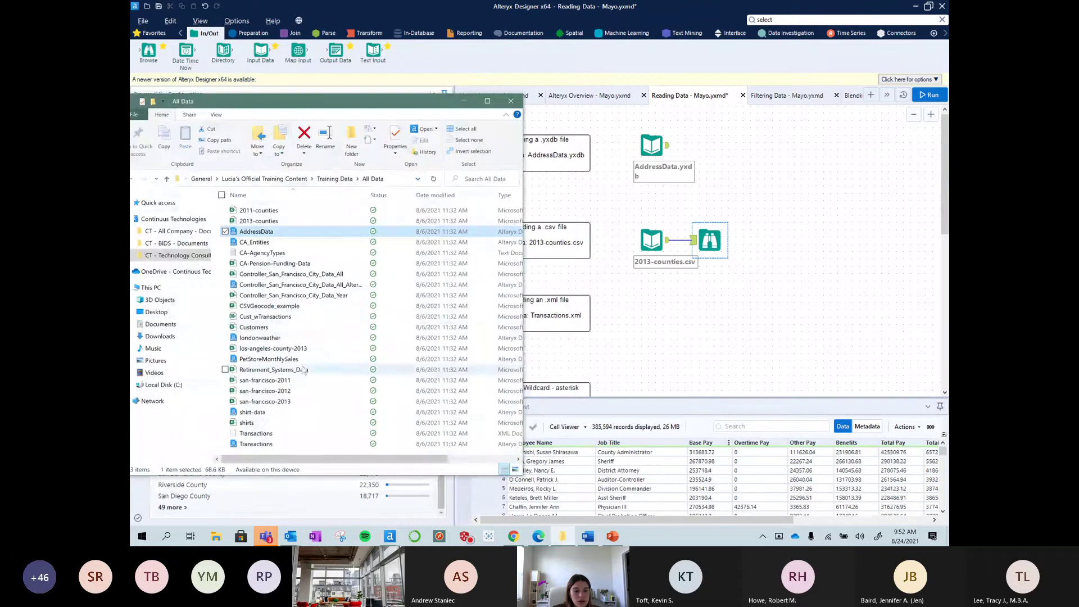
{"action": "left_click", "coordinate": [510, 436]}
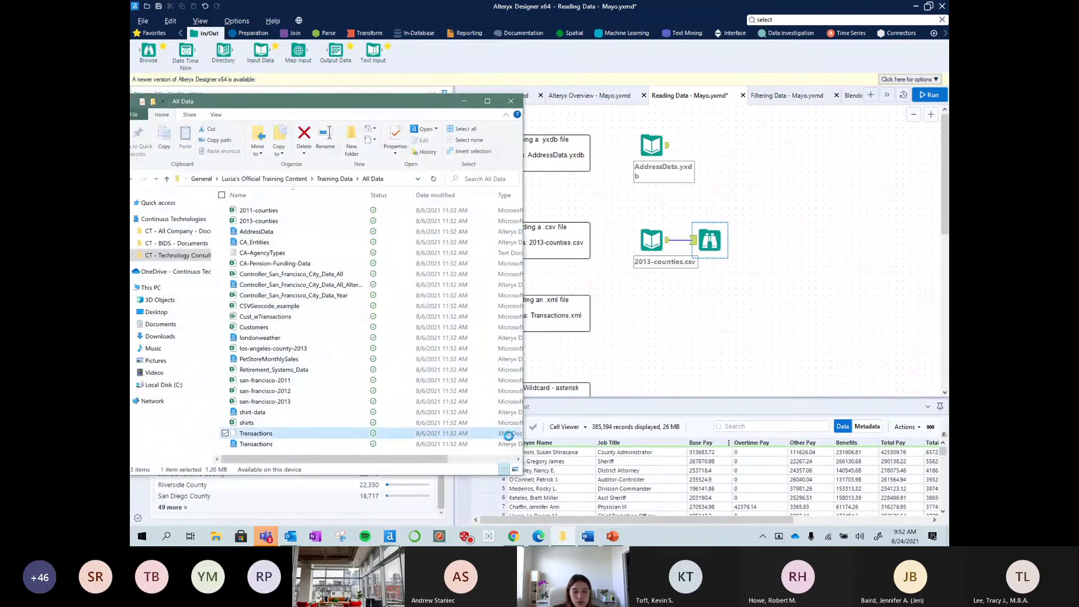
{"action": "double_click", "coordinate": [509, 436]}
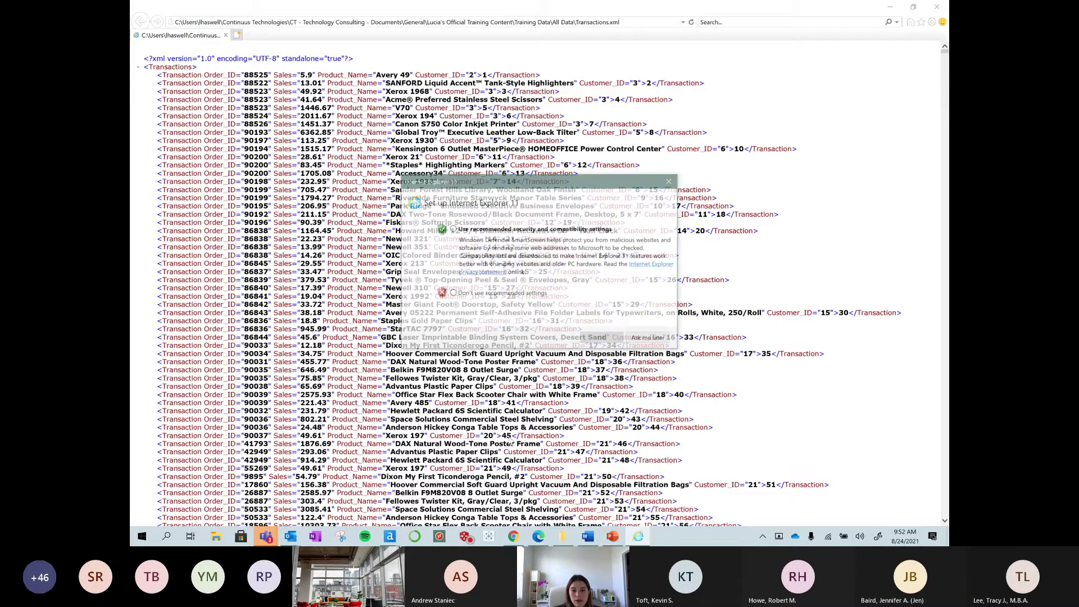
{"action": "left_click", "coordinate": [317, 117]}
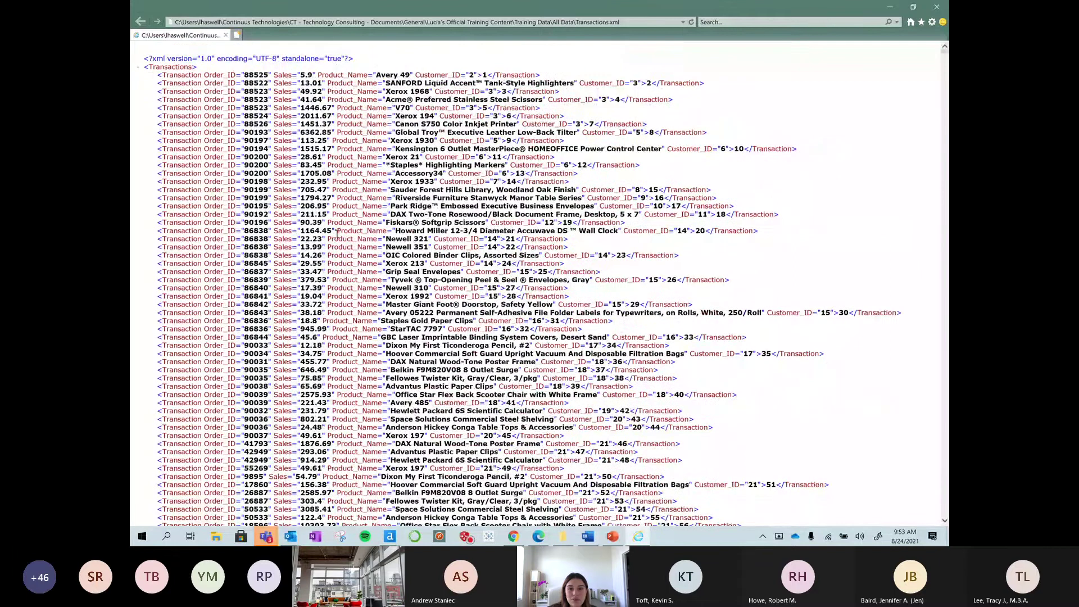
{"action": "left_click", "coordinate": [937, 7]}
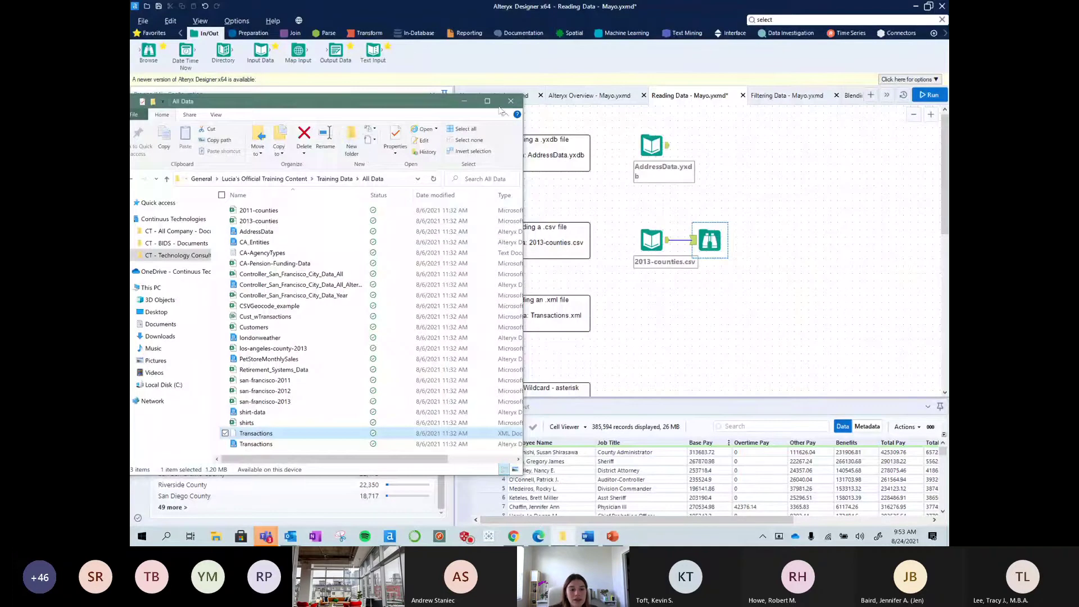
{"action": "left_click", "coordinate": [464, 101]}
- Add an Input Data tool beside the .xml comment box and connect it to the Transactions XML document in All Data
{"action": "left_click_drag", "start_coordinate": [261, 50], "coordinate": [659, 305]}
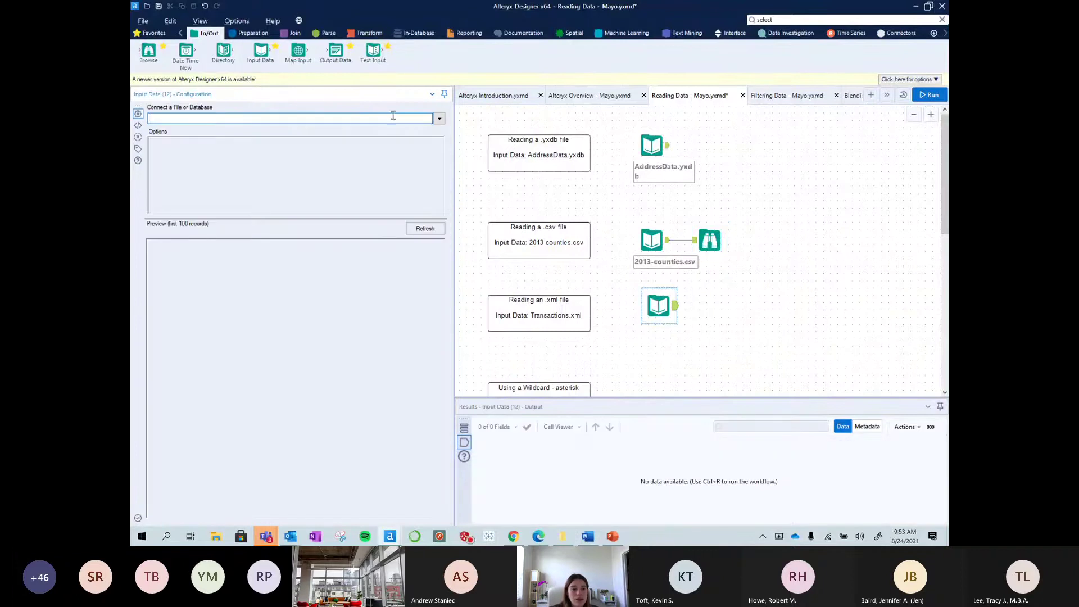
{"action": "left_click", "coordinate": [439, 118]}
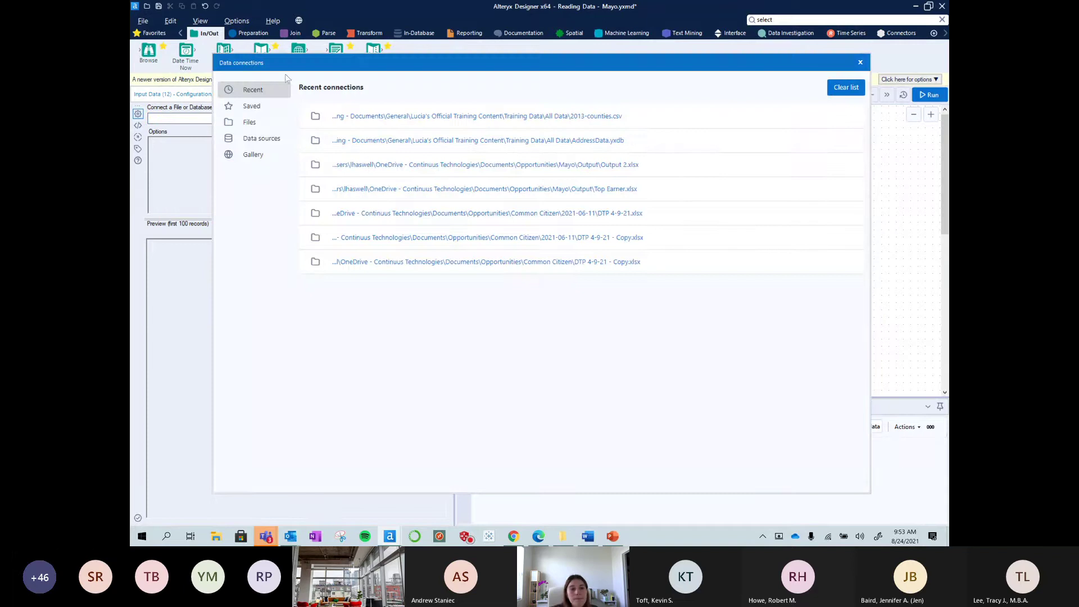
{"action": "left_click", "coordinate": [249, 122]}
{"action": "left_click", "coordinate": [629, 131]}
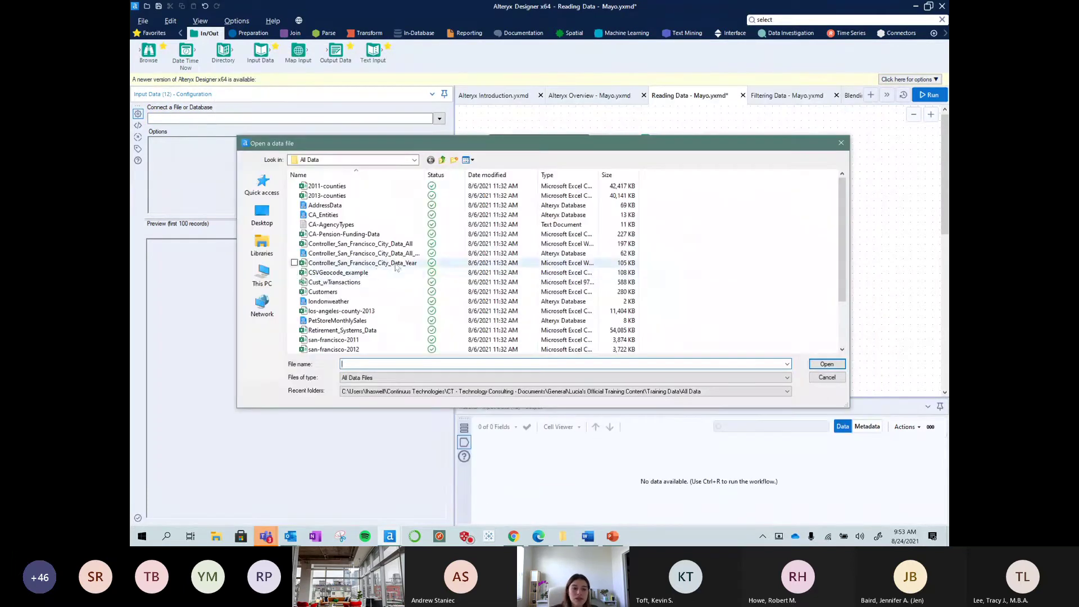
{"action": "scroll", "coordinate": [368, 256], "scroll_direction": "down", "scroll_amount": 2}
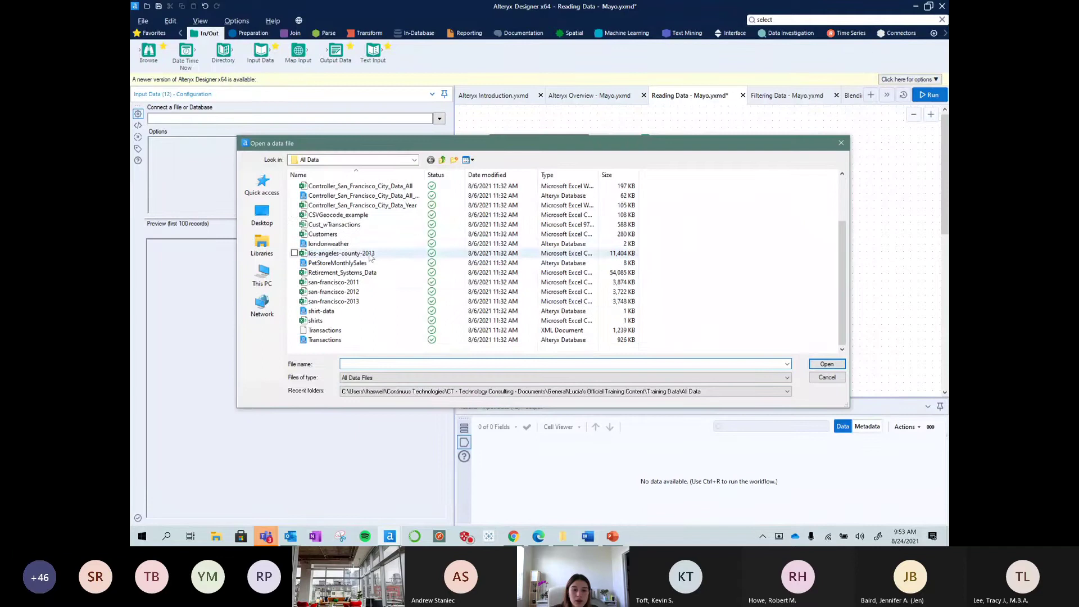
{"action": "left_click", "coordinate": [346, 333]}
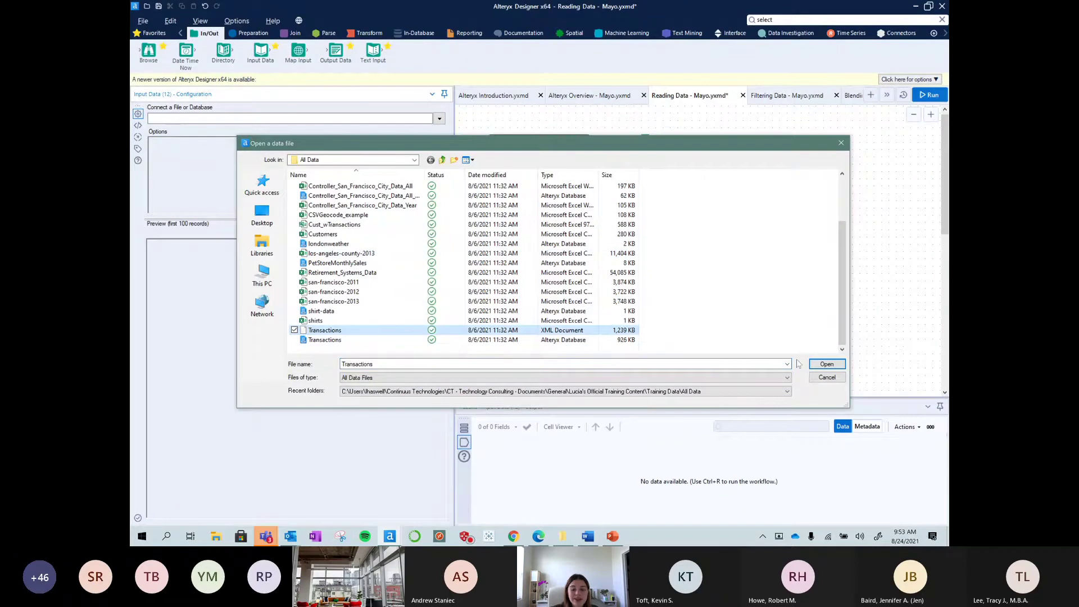
{"action": "left_click", "coordinate": [827, 365]}
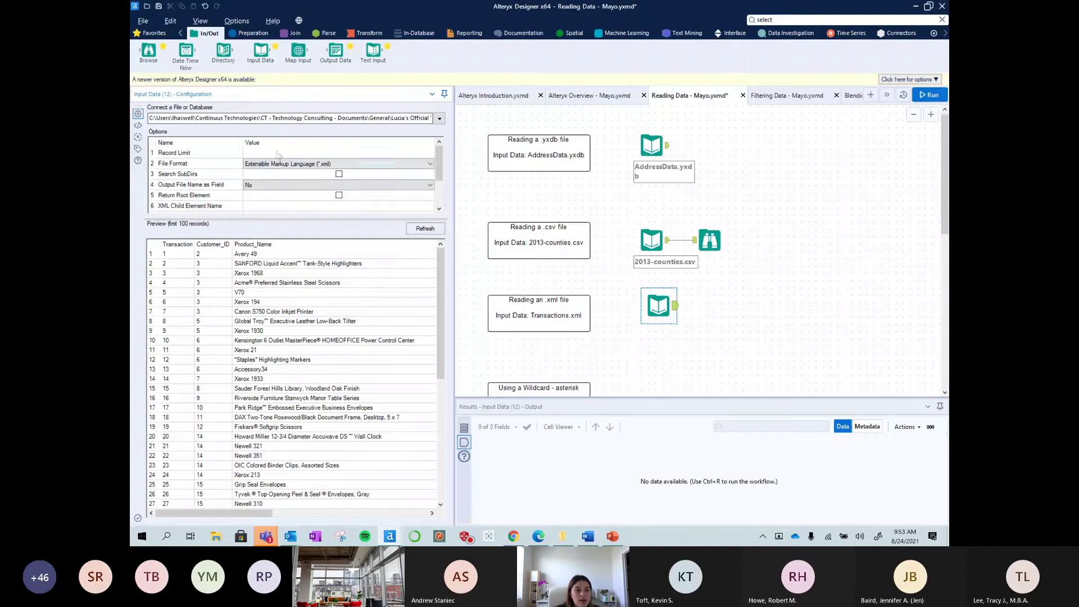
- Review the file format and the XML-specific options of the Transactions.xml input, including the root element and child value settings
{"action": "left_click", "coordinate": [351, 167]}
{"action": "left_click", "coordinate": [351, 167]}
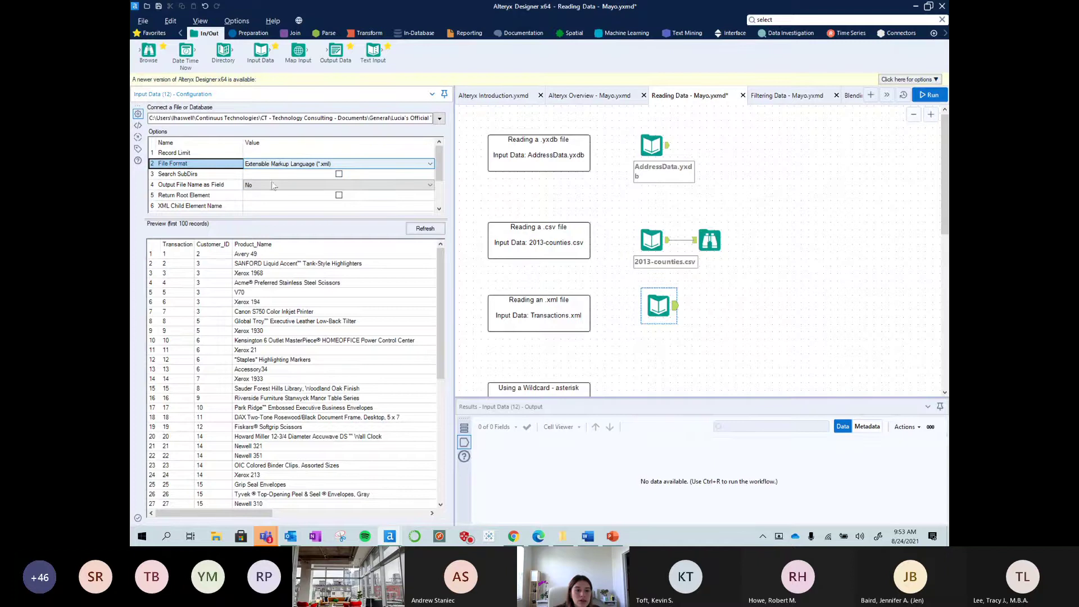
{"action": "left_click_drag", "start_coordinate": [440, 163], "coordinate": [440, 197]}
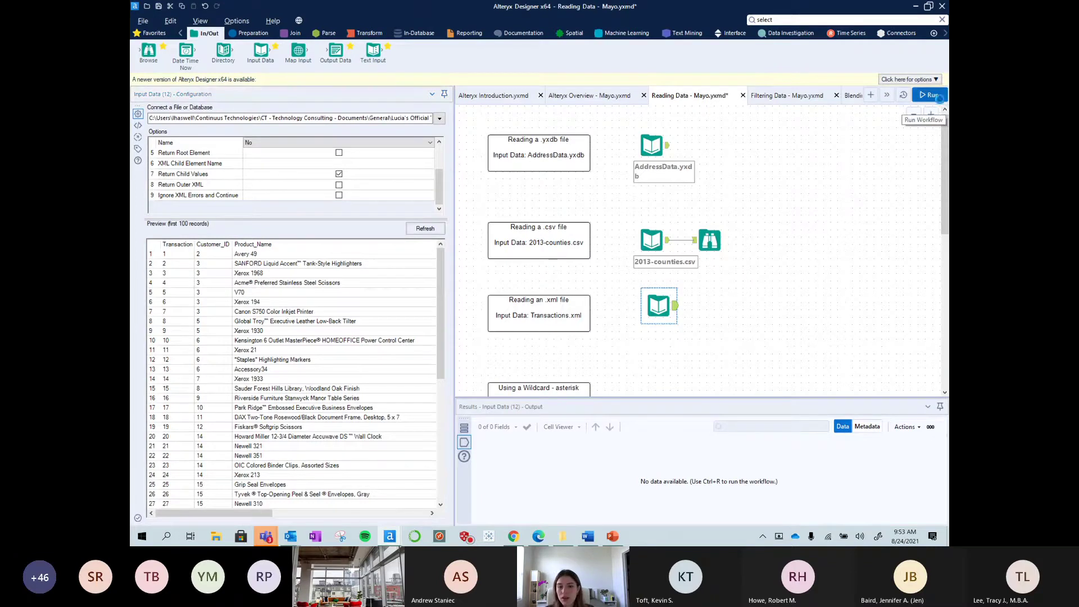
- Run the workflow and show the output records of the Transactions.xml input in an enlarged results area
{"action": "left_click", "coordinate": [745, 283]}
{"action": "key", "text": "ctrl+r"}
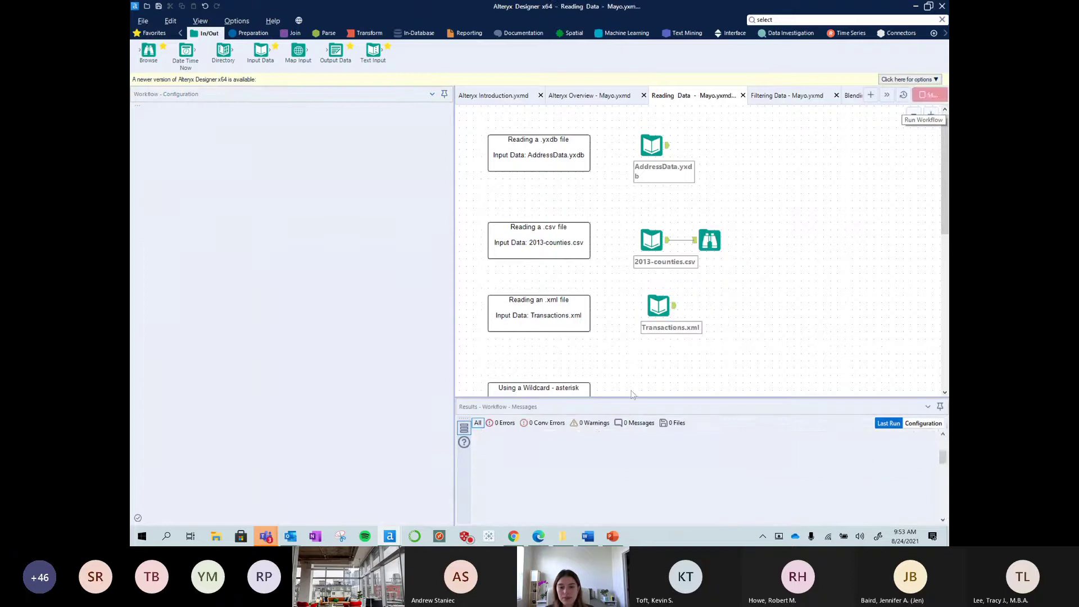
{"action": "left_click_drag", "start_coordinate": [455, 387], "coordinate": [385, 387]}
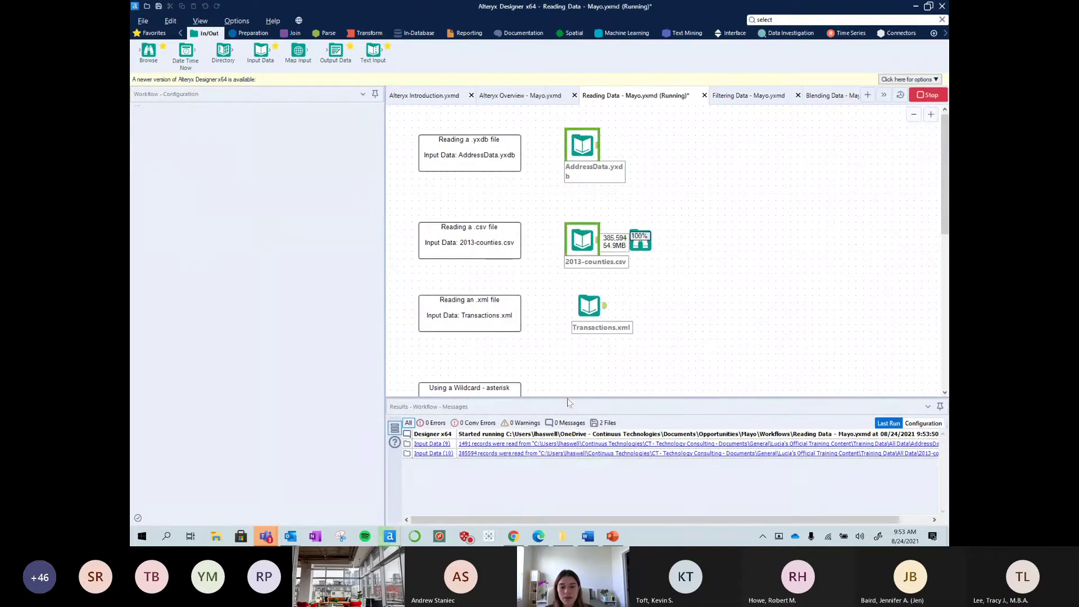
{"action": "left_click", "coordinate": [590, 318]}
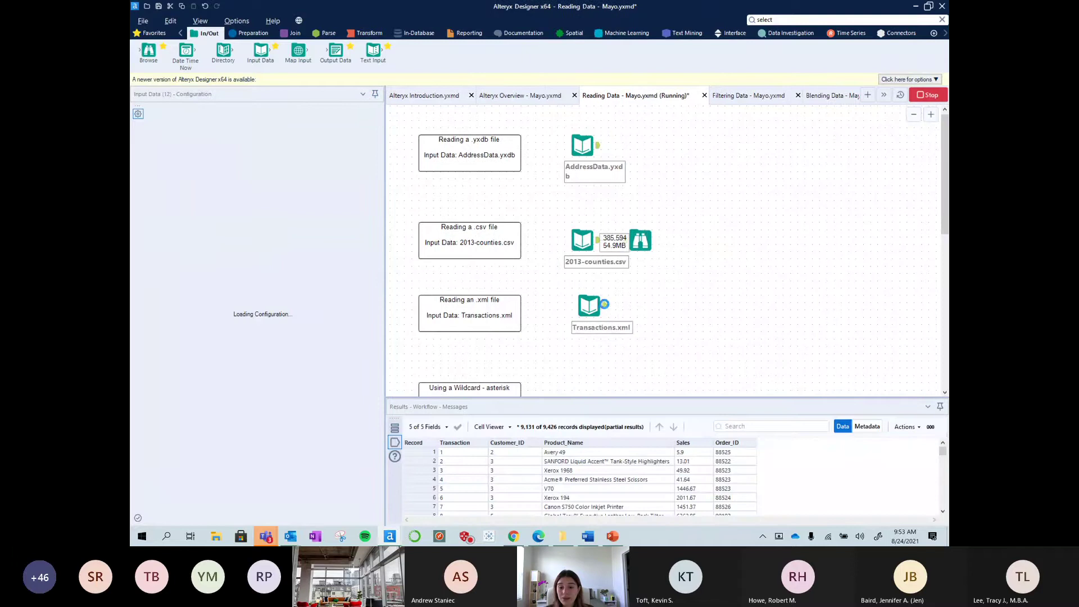
{"action": "left_click_drag", "start_coordinate": [590, 397], "coordinate": [587, 361]}
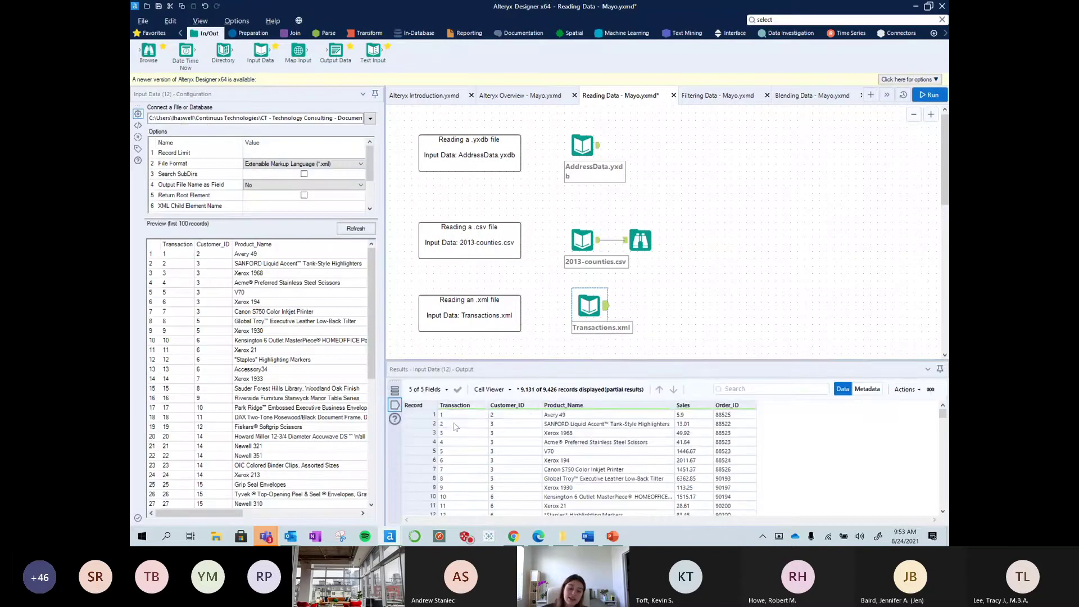
- Look over the Transactions.xml output records from Product_Name to Order_ID, and save the workflow
{"action": "left_click_drag", "start_coordinate": [568, 417], "coordinate": [753, 425]}
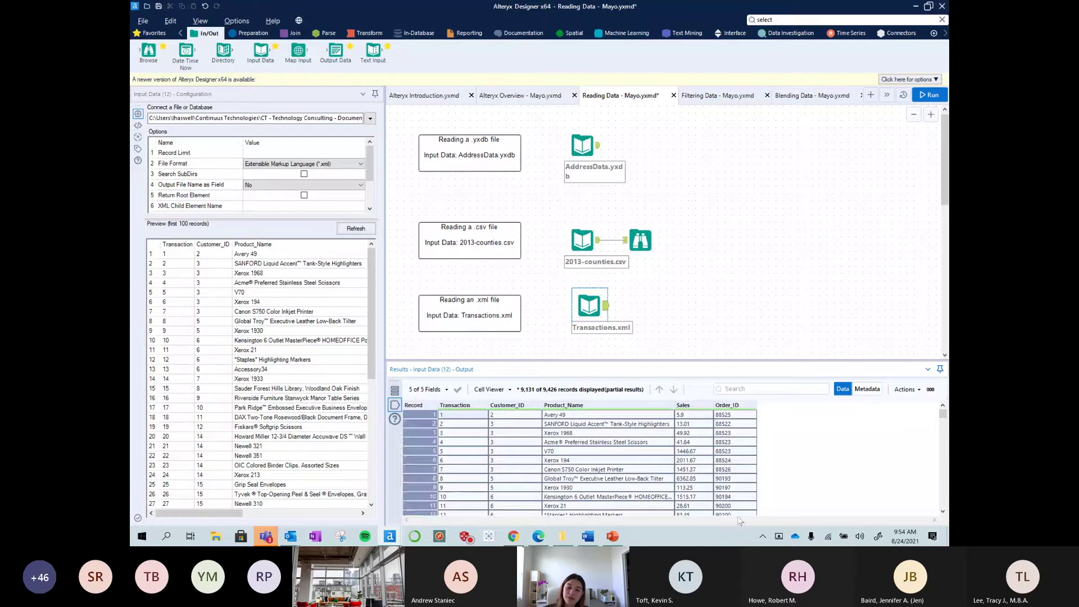
{"action": "left_click", "coordinate": [726, 443]}
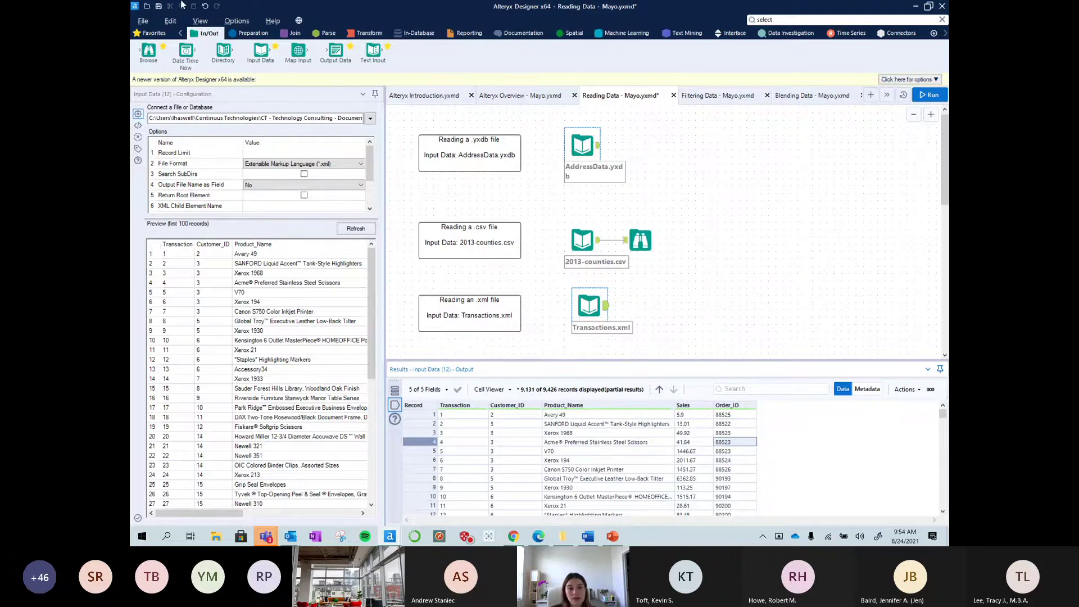
{"action": "key", "text": "ctrl+s"}
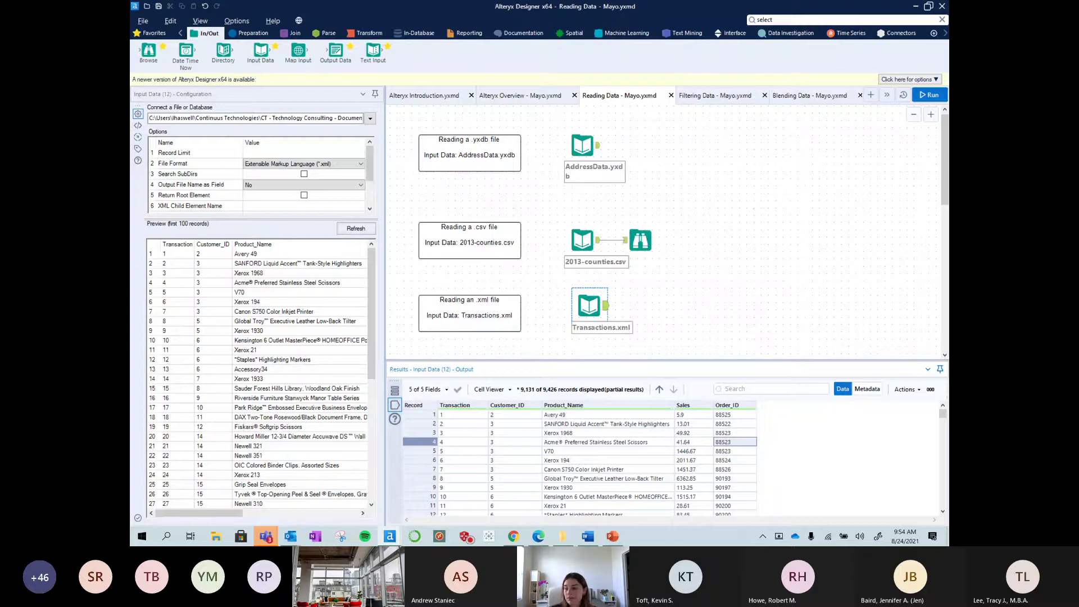
- Locate the wildcard asterisk section of the workflow, and switch to PowerPoint to reveal the asterisk bullet on the Reading Multiple Files slide
{"action": "scroll", "coordinate": [630, 159], "scroll_direction": "down", "scroll_amount": 3}
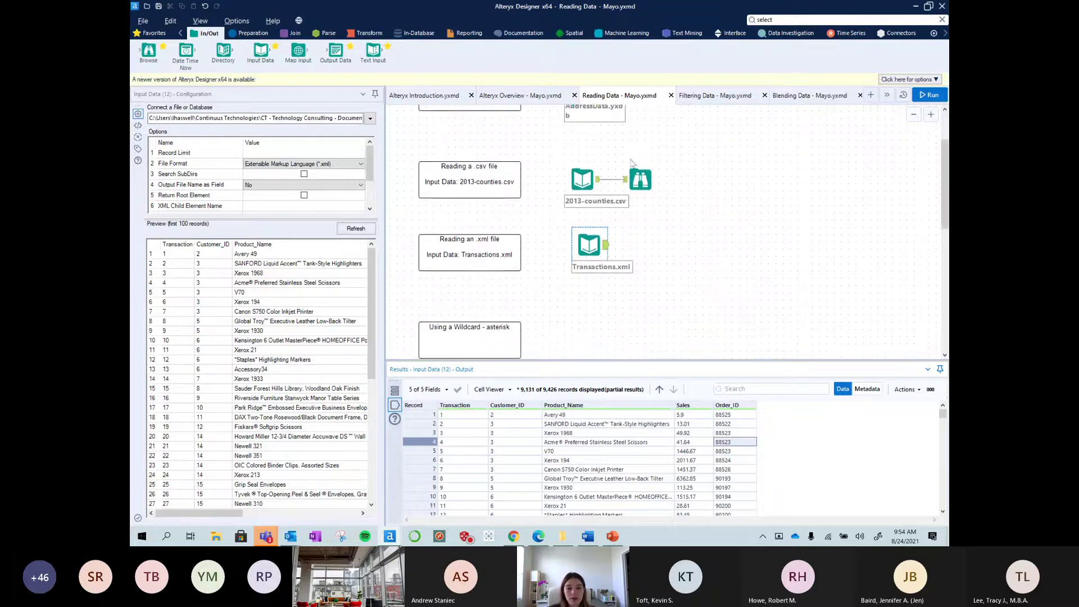
{"action": "scroll", "coordinate": [631, 160], "scroll_direction": "down", "scroll_amount": 1}
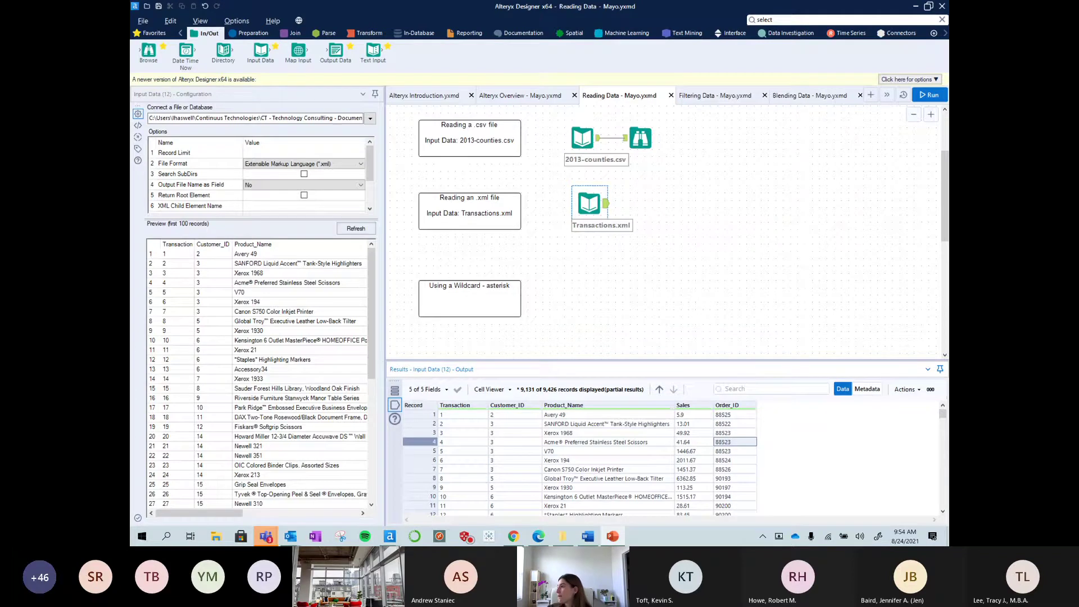
{"action": "key", "text": "alt+Tab"}
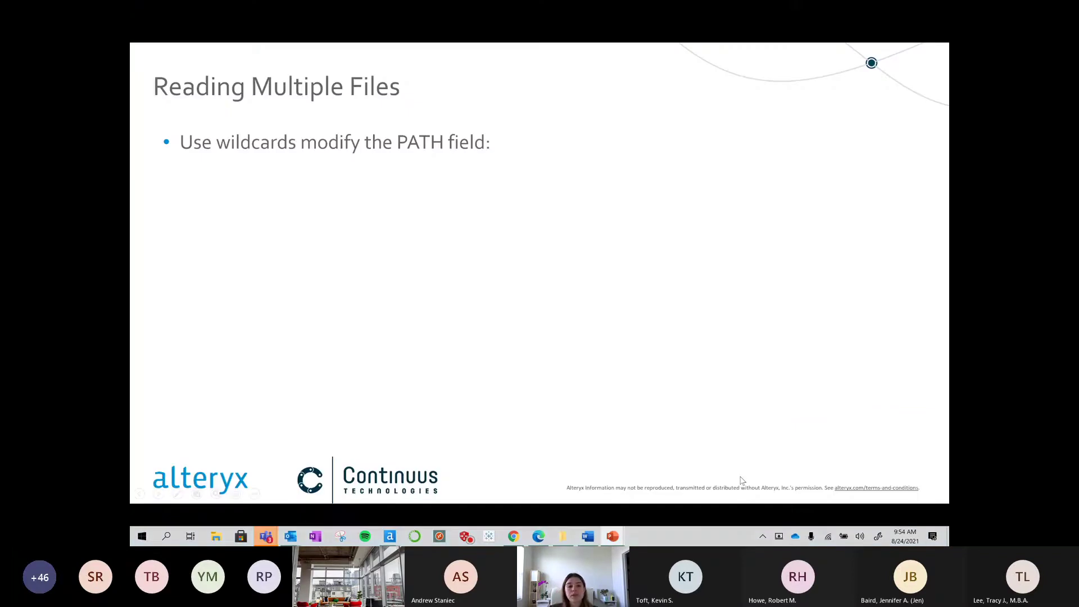
{"action": "key", "text": "Right"}
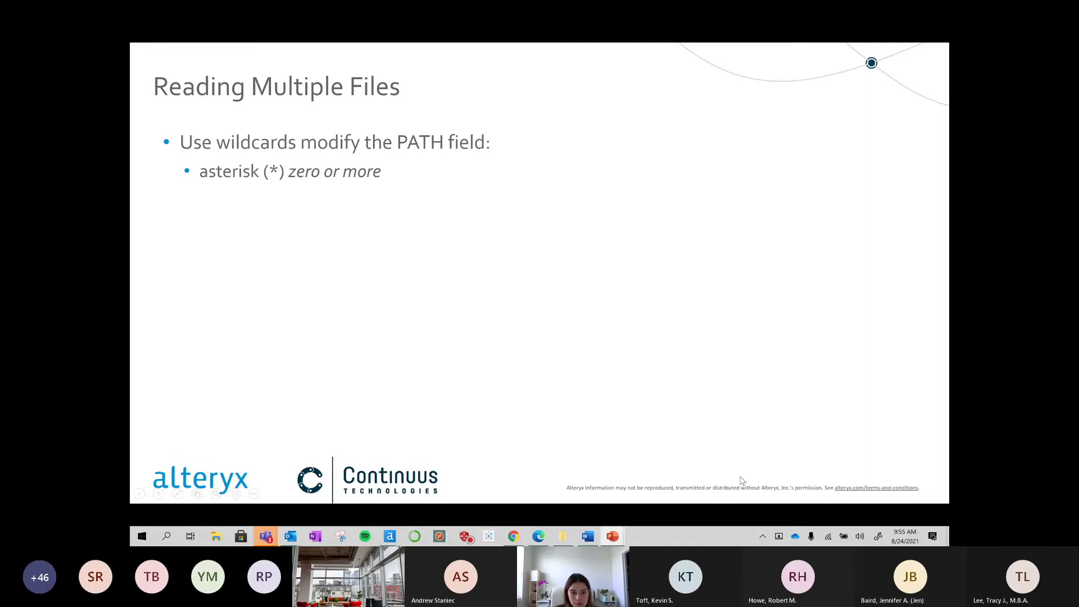
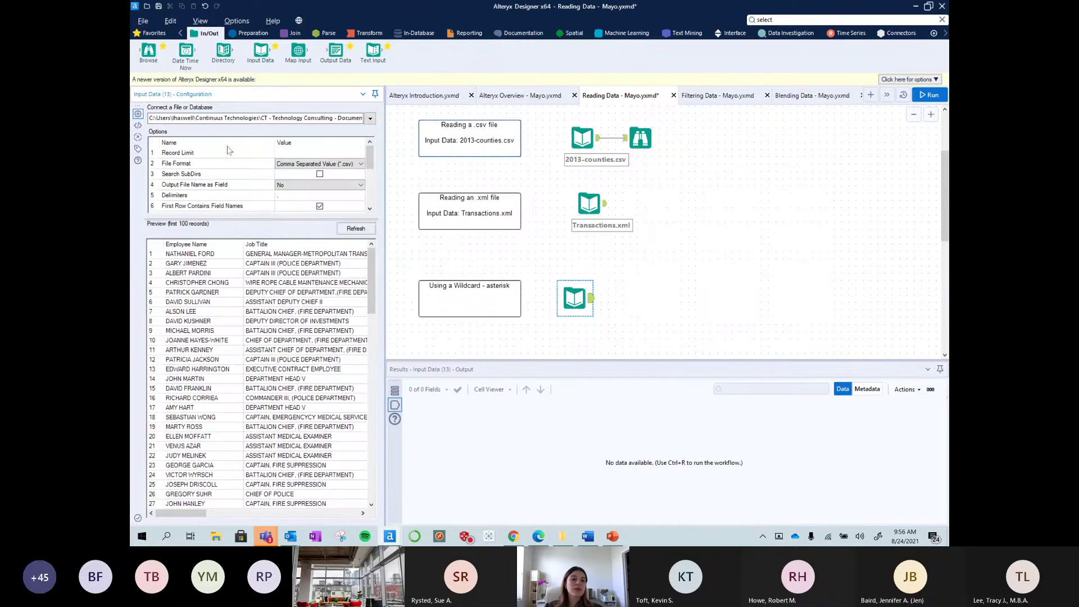
- Try the wildcard path san-francisco-*.csv in the asterisk section's Input Data tool, and restore the file name to san-francisco-2011.csv
{"action": "left_click_drag", "start_coordinate": [152, 119], "coordinate": [360, 120]}
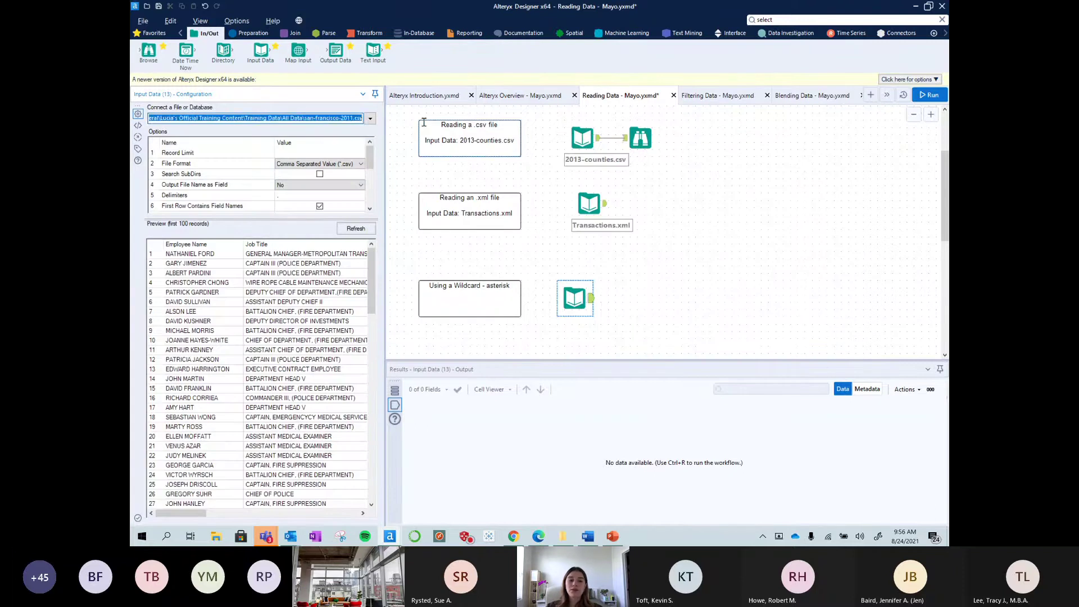
{"action": "left_click", "coordinate": [351, 119]}
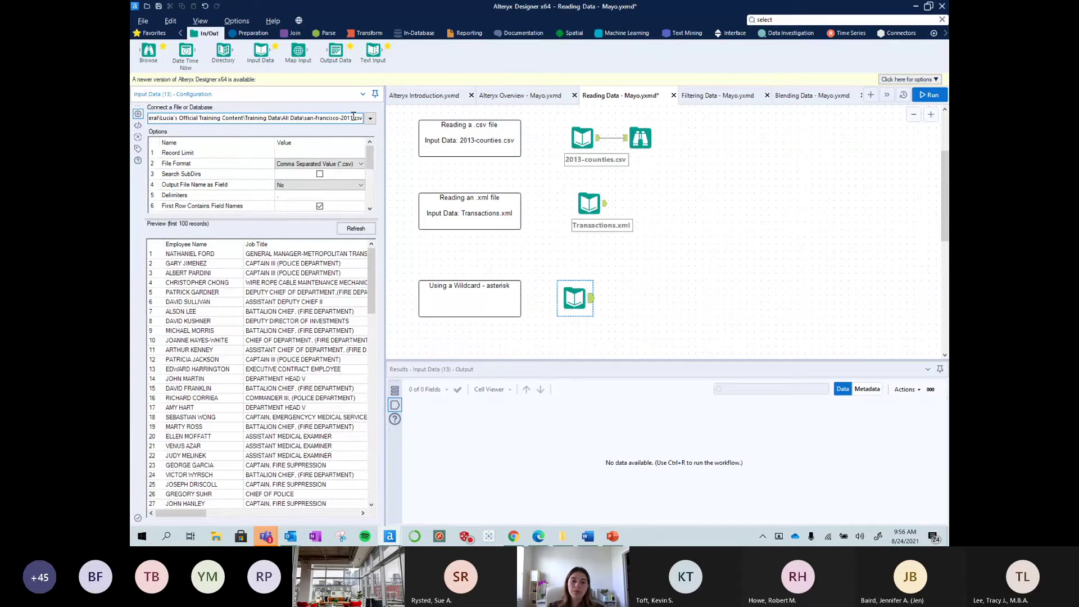
{"action": "key", "text": "BackSpace"}
{"action": "key", "text": "BackSpace"}
{"action": "key", "text": "BackSpace"}
{"action": "key", "text": "BackSpace"}
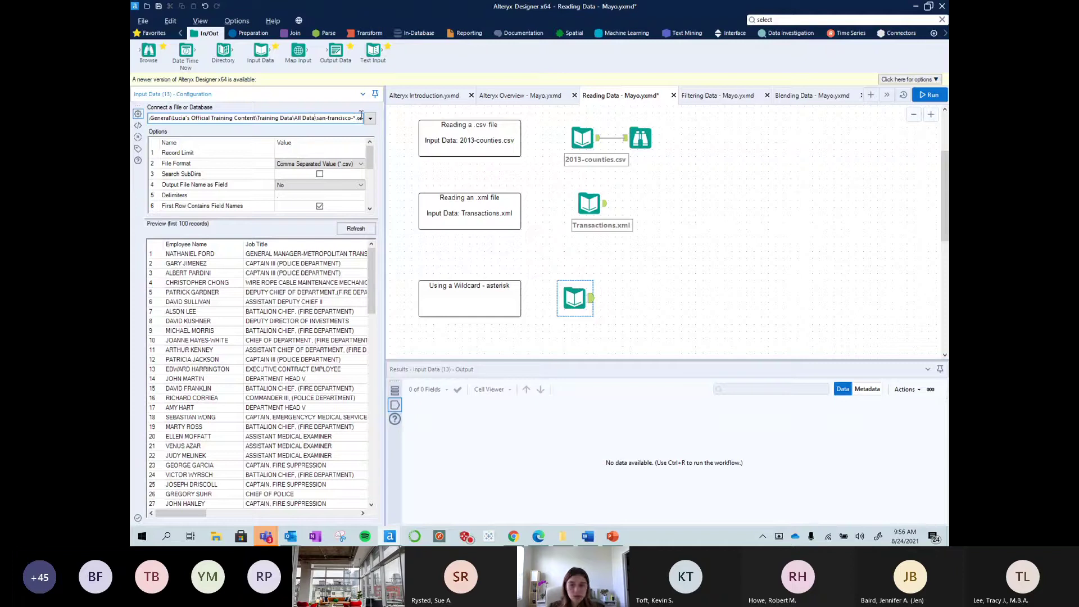
{"action": "left_click_drag", "start_coordinate": [330, 117], "coordinate": [607, 115]}
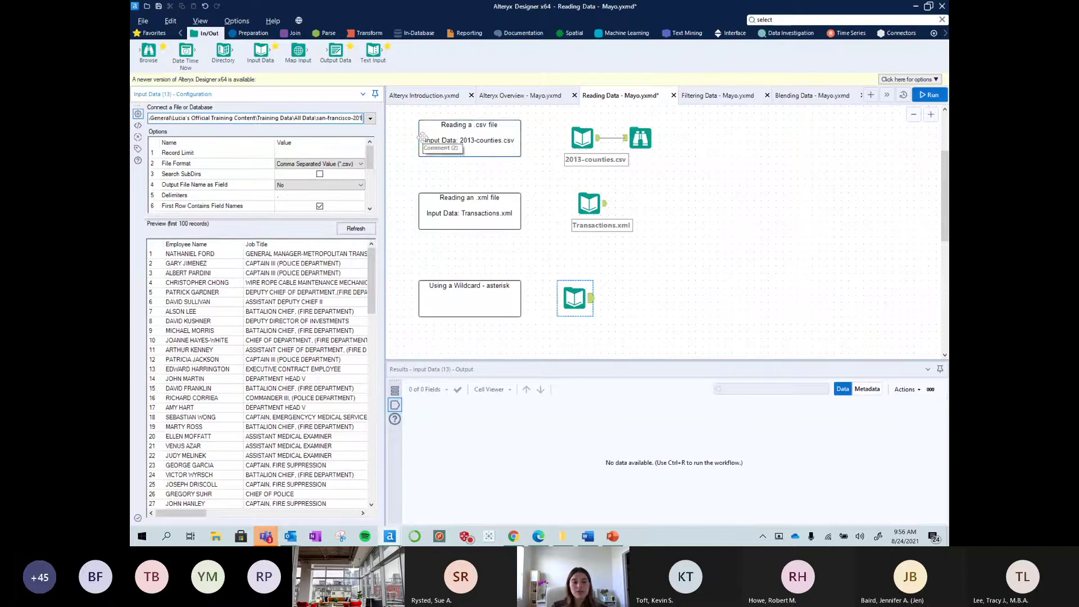
{"action": "key", "text": "Return"}
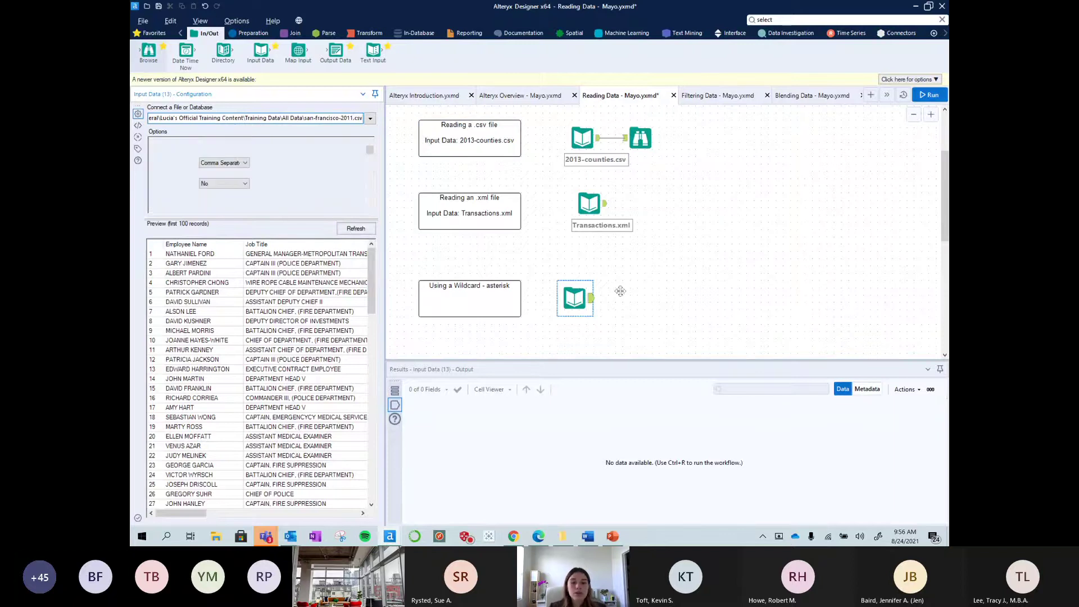
- Attach a Browse tool to the san-francisco-2011.csv input and run the workflow
{"action": "left_click_drag", "start_coordinate": [619, 290], "coordinate": [632, 290]}
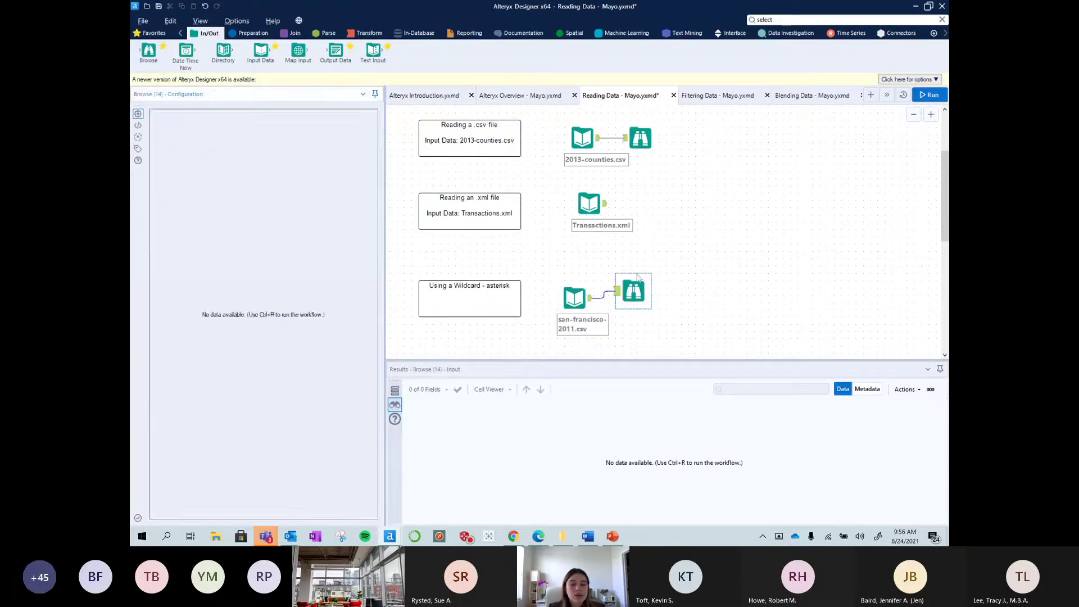
{"action": "left_click", "coordinate": [929, 94]}
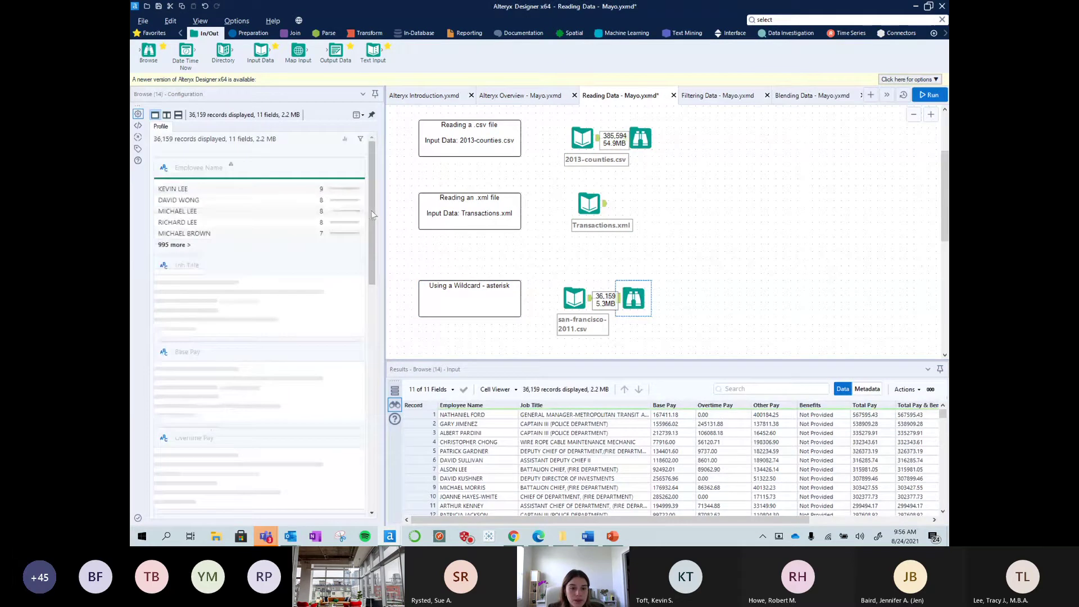
- Examine the Browse results for san-francisco-2011.csv, focusing on the Year field's profile and values
{"action": "left_click_drag", "start_coordinate": [372, 214], "coordinate": [372, 402]}
{"action": "left_click_drag", "start_coordinate": [700, 519], "coordinate": [823, 517]}
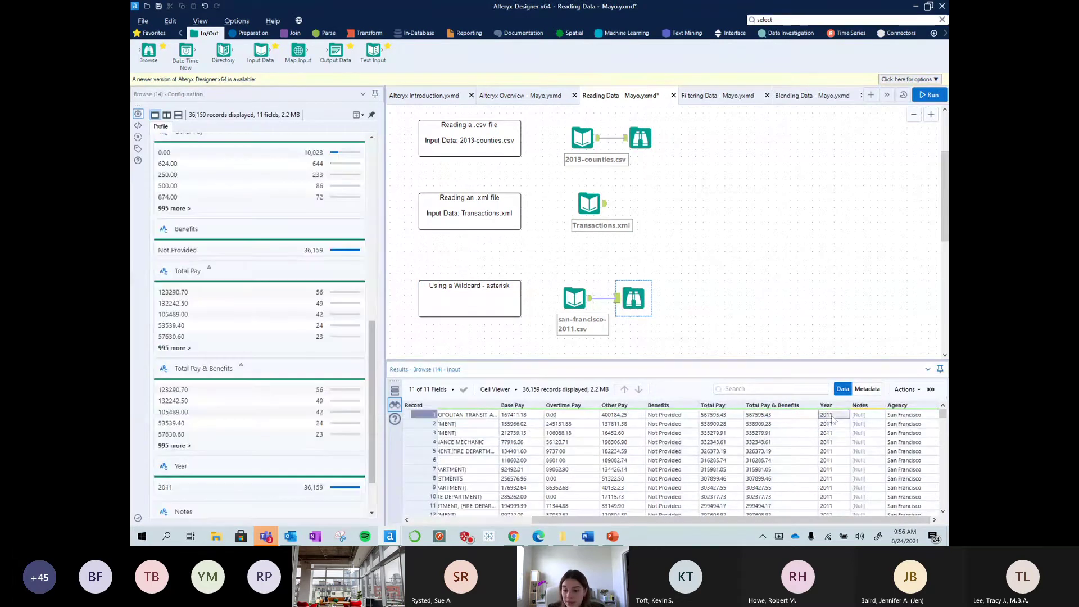
{"action": "left_click", "coordinate": [826, 406]}
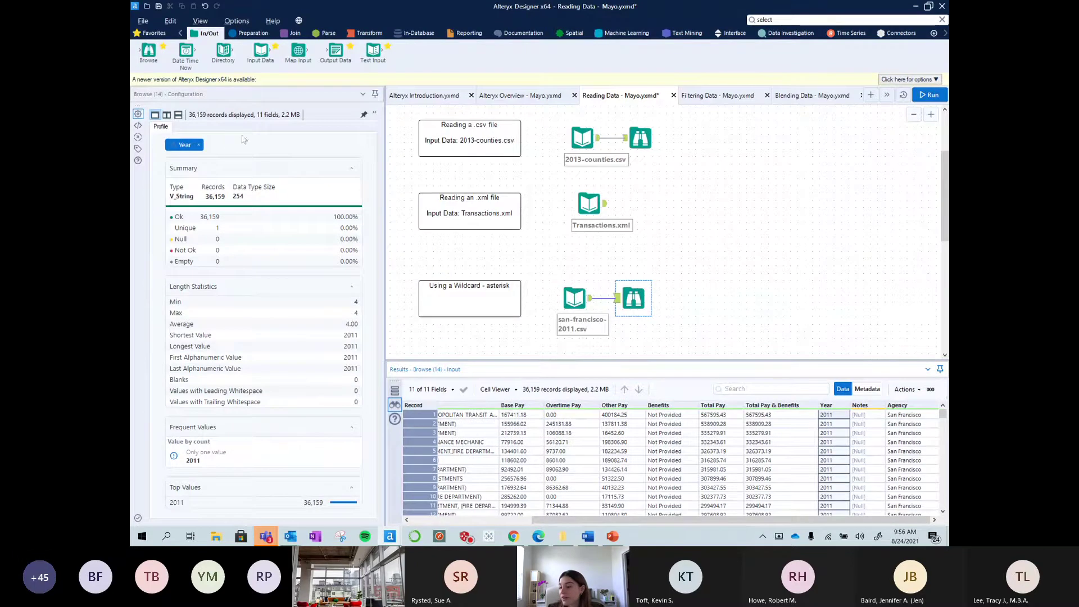
{"action": "left_click", "coordinate": [197, 146]}
{"action": "scroll", "coordinate": [280, 394], "scroll_direction": "down", "scroll_amount": 10}
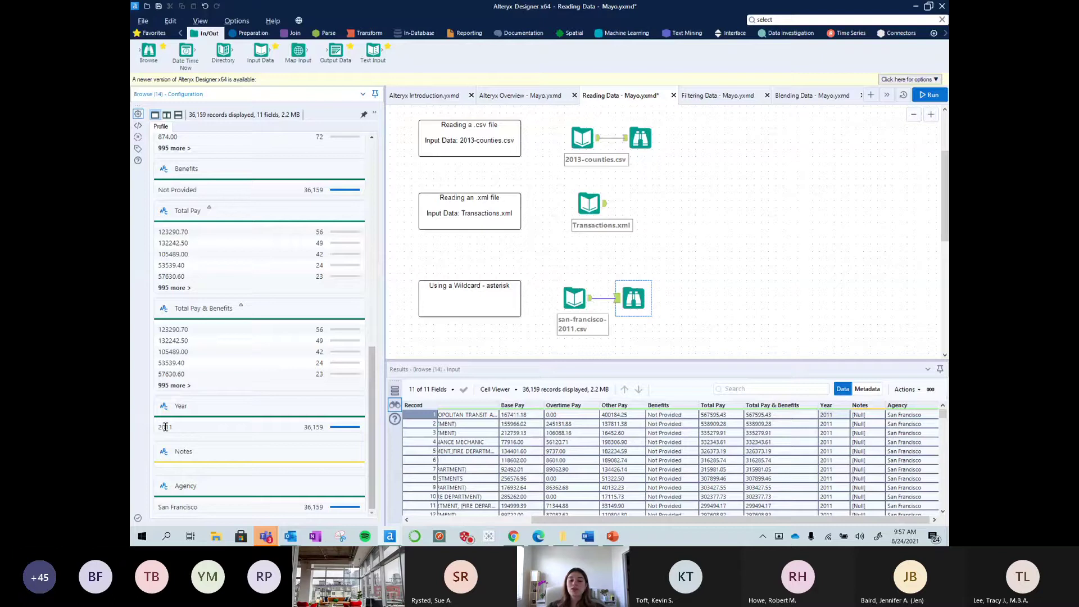
- Change the asterisk section's Input Data file name to san-francisco-*.csv and run the workflow
{"action": "left_click", "coordinate": [571, 292]}
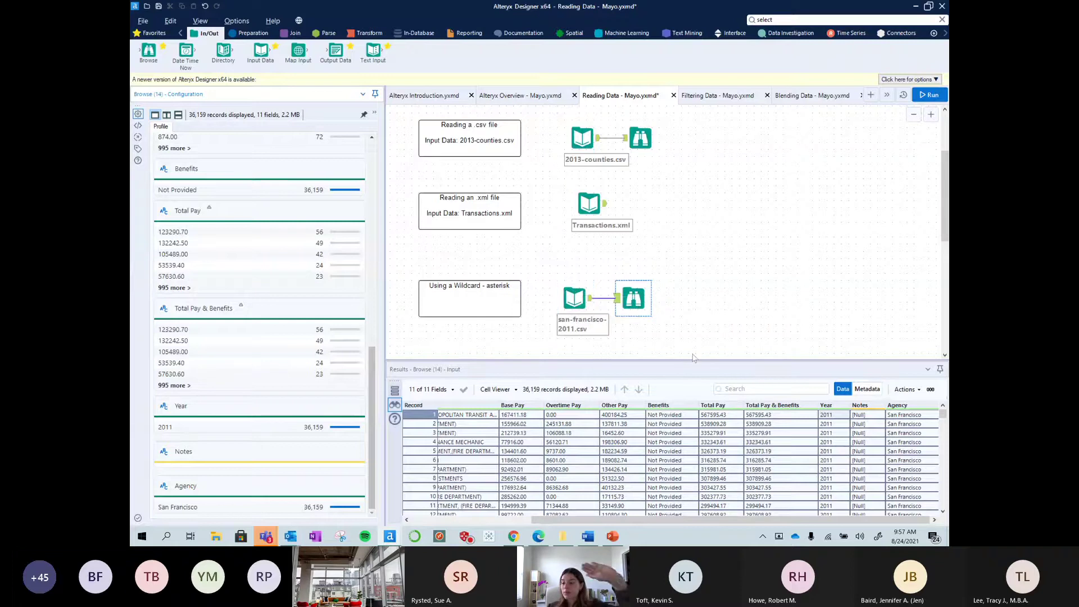
{"action": "left_click", "coordinate": [574, 298]}
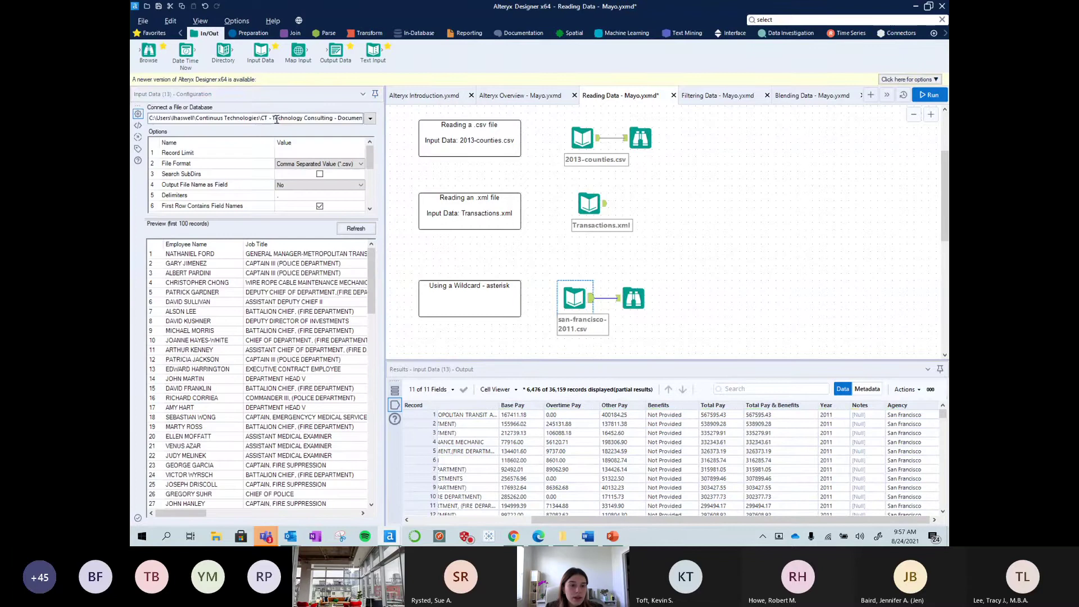
{"action": "left_click", "coordinate": [344, 118]}
{"action": "double_click", "coordinate": [343, 118]}
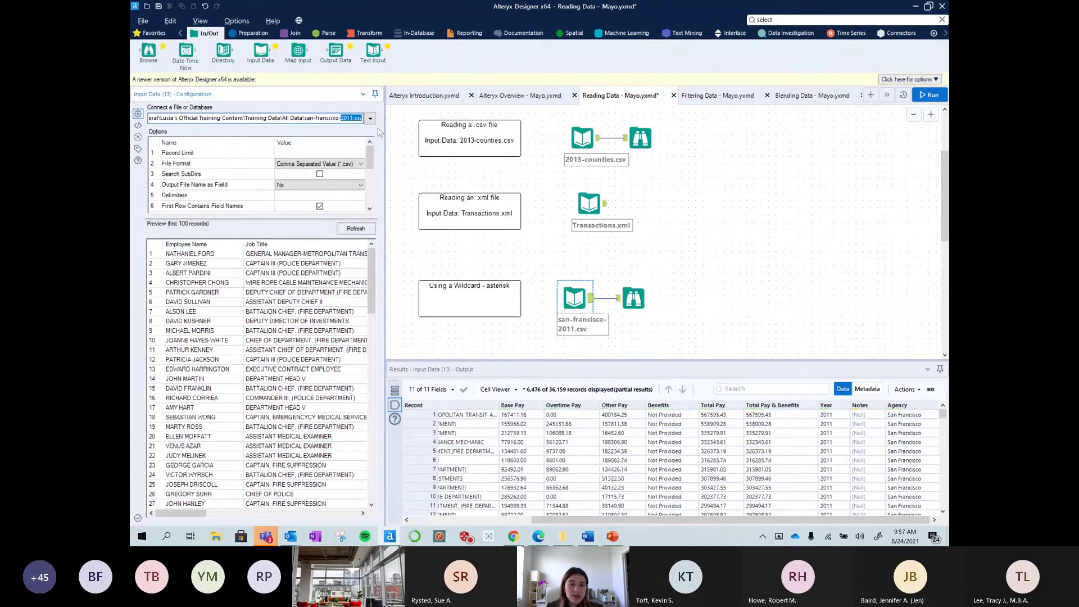
{"action": "key", "text": "Left"}
{"action": "key", "text": "BackSpace"}
{"action": "key", "text": "BackSpace"}
{"action": "key", "text": "BackSpace"}
{"action": "key", "text": "BackSpace"}
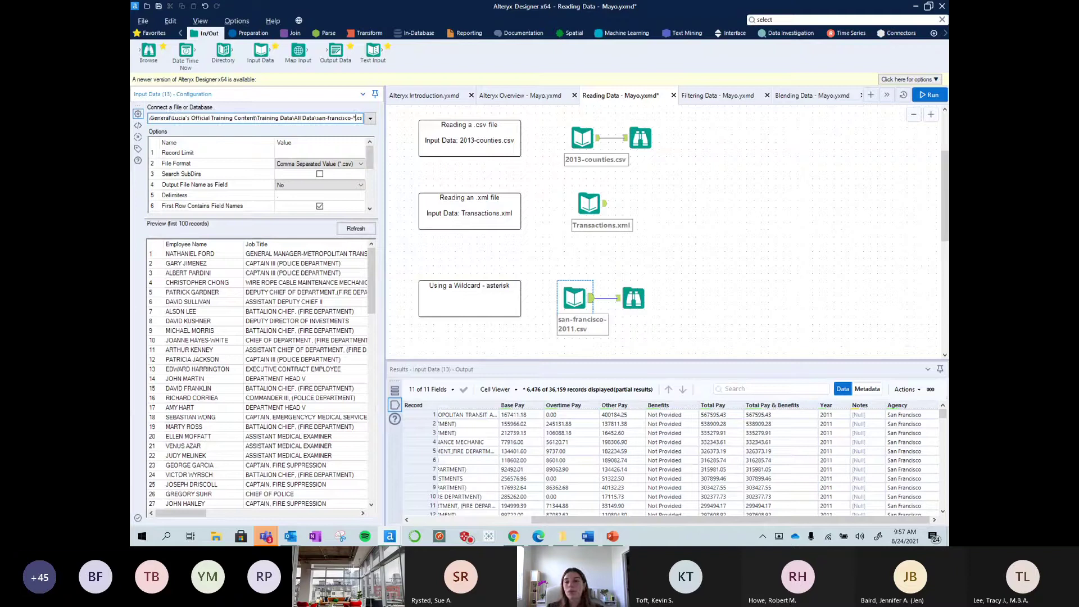
{"action": "type", "text": "*"}
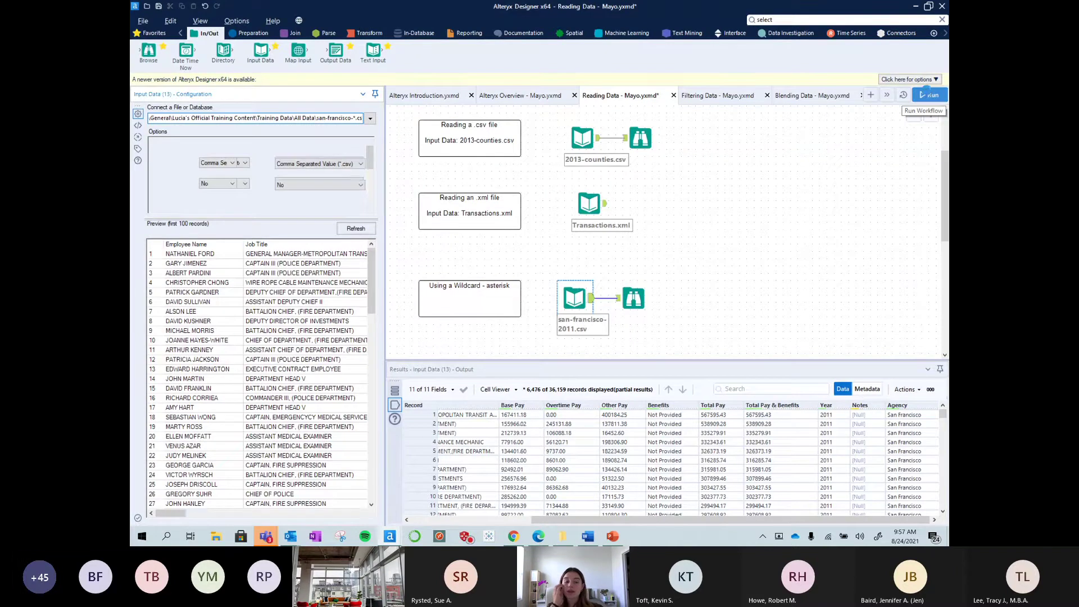
{"action": "left_click", "coordinate": [929, 96]}
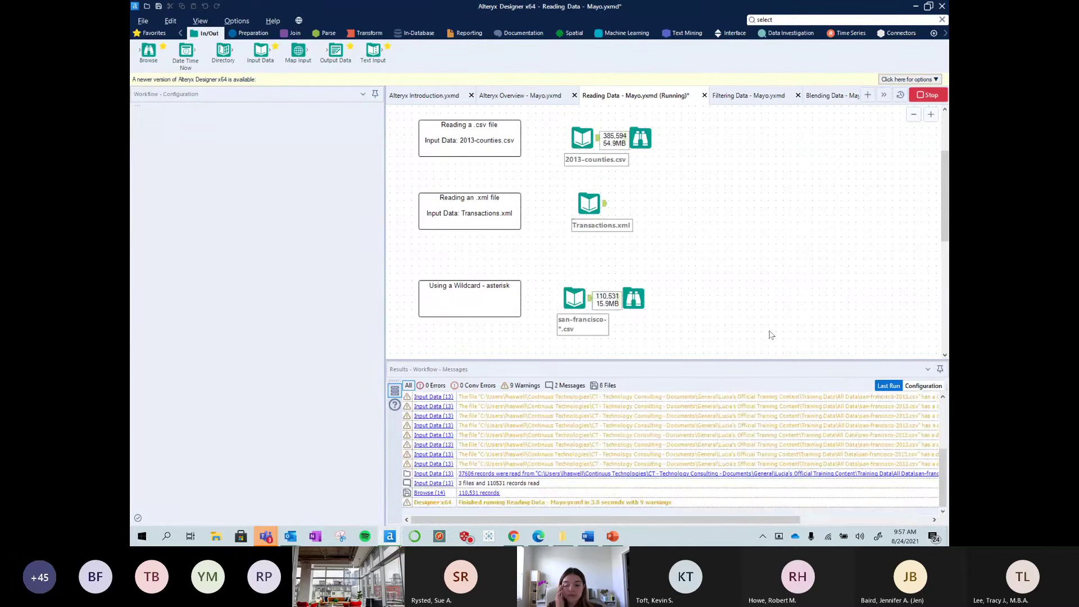
- Check the Year values in the profile of the Browse tool attached to the san-francisco-*.csv input
{"action": "left_click", "coordinate": [645, 298]}
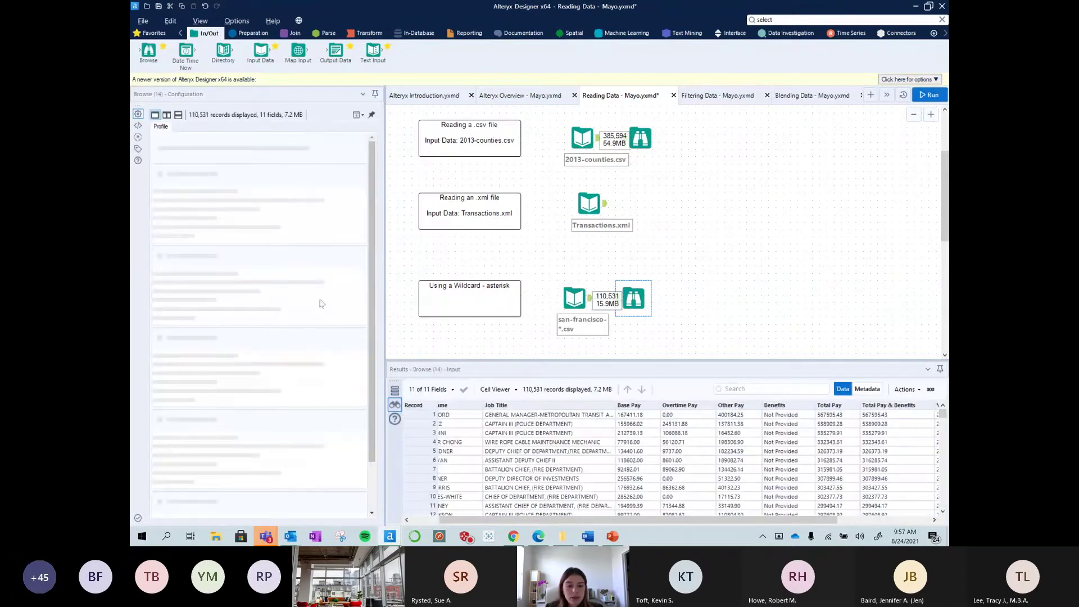
{"action": "scroll", "coordinate": [304, 287], "scroll_direction": "down", "scroll_amount": 5}
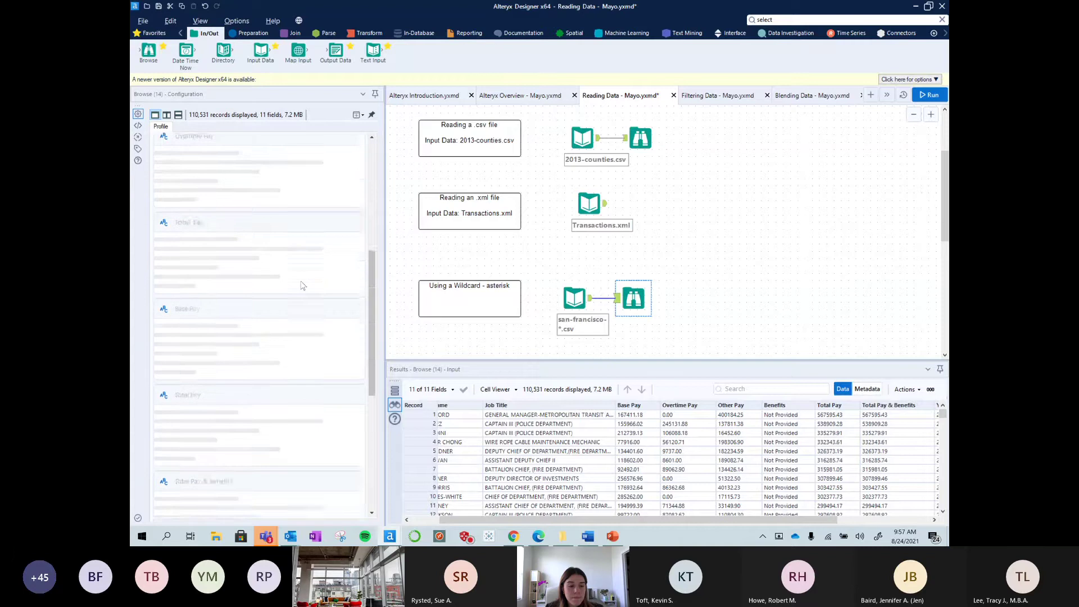
{"action": "scroll", "coordinate": [302, 285], "scroll_direction": "down", "scroll_amount": 5}
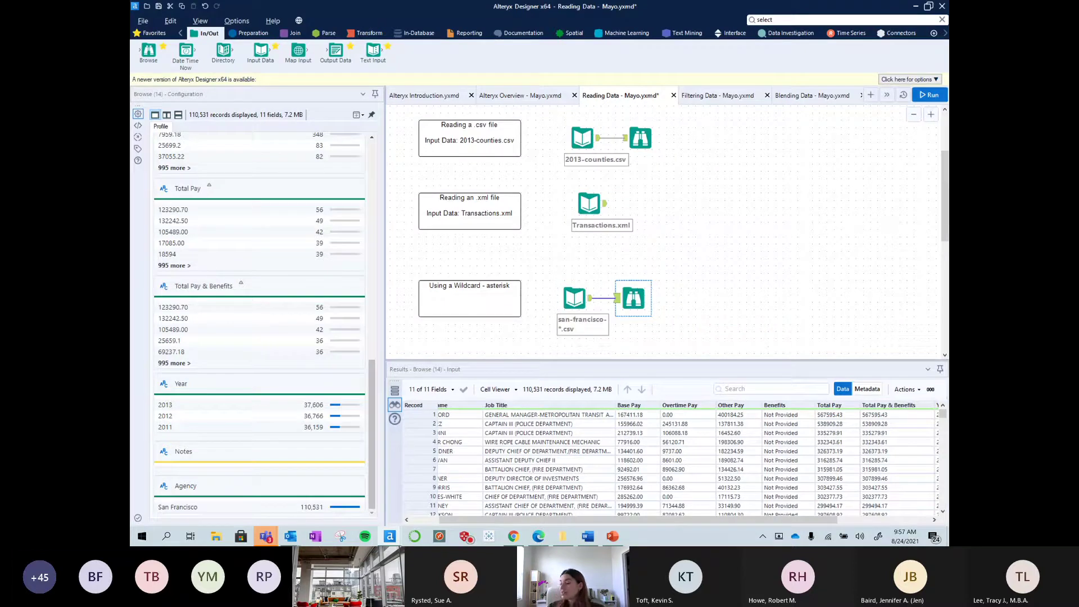
- Examine the last run's messages in an enlarged results area, filtering to warnings and back to all, and restore the area to a smaller height
{"action": "left_click", "coordinate": [720, 226]}
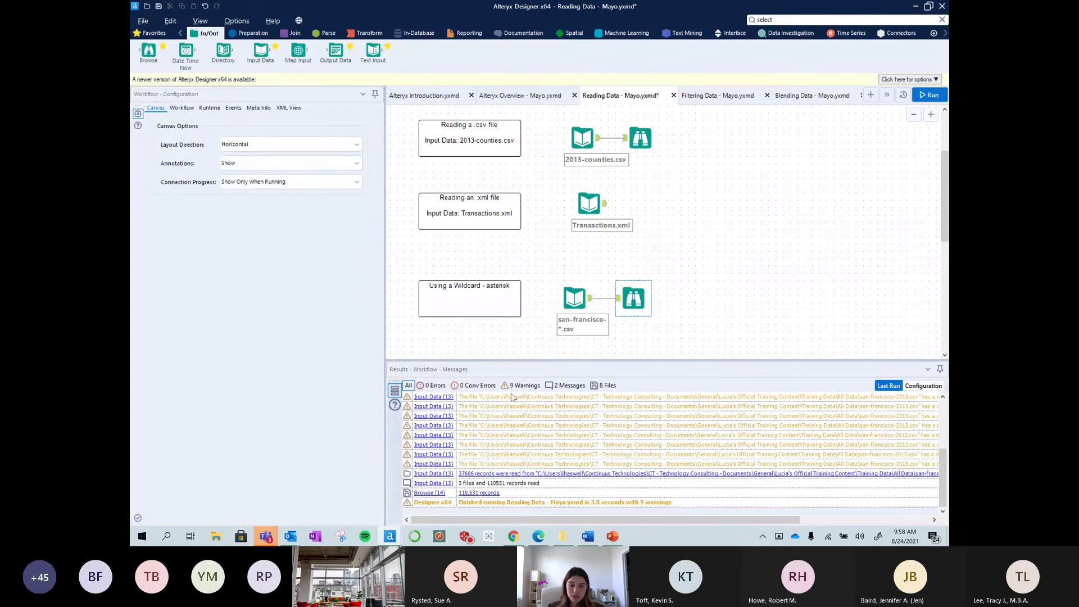
{"action": "left_click_drag", "start_coordinate": [530, 339], "coordinate": [543, 209]}
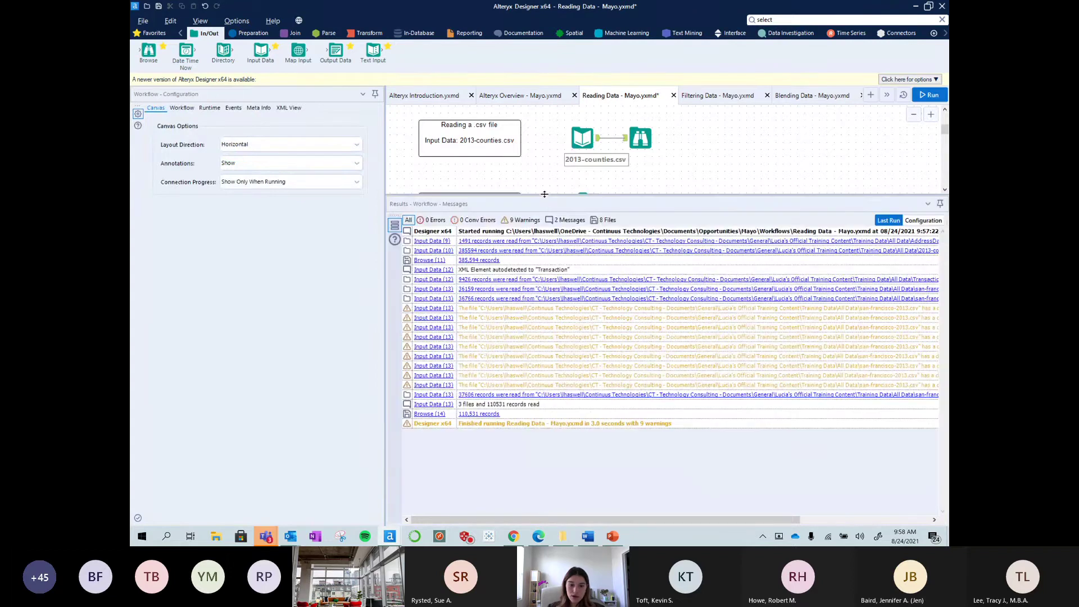
{"action": "left_click_drag", "start_coordinate": [529, 520], "coordinate": [659, 520]}
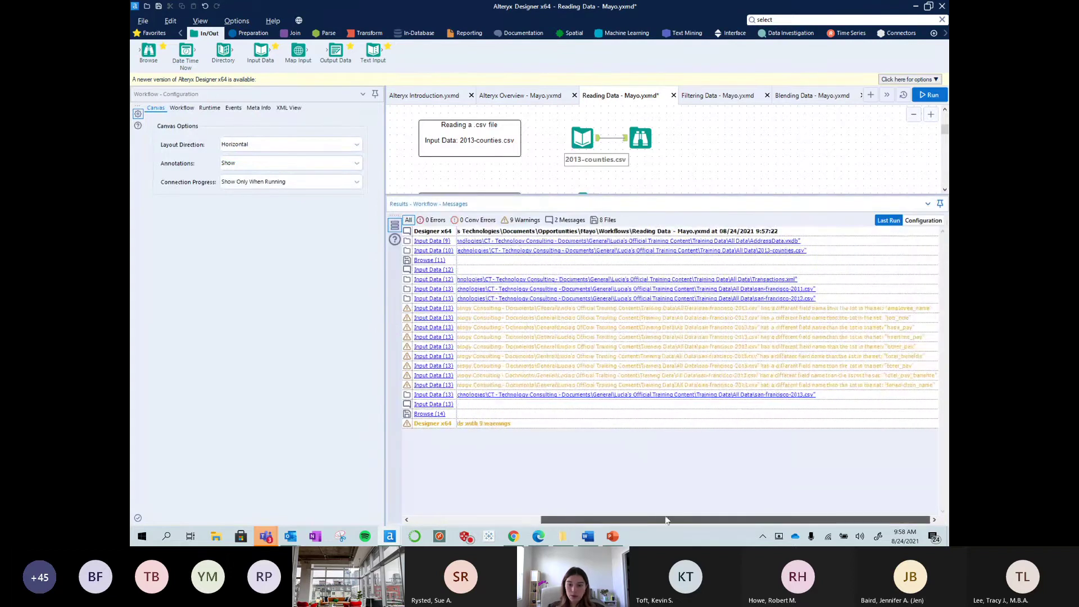
{"action": "left_click", "coordinate": [507, 221]}
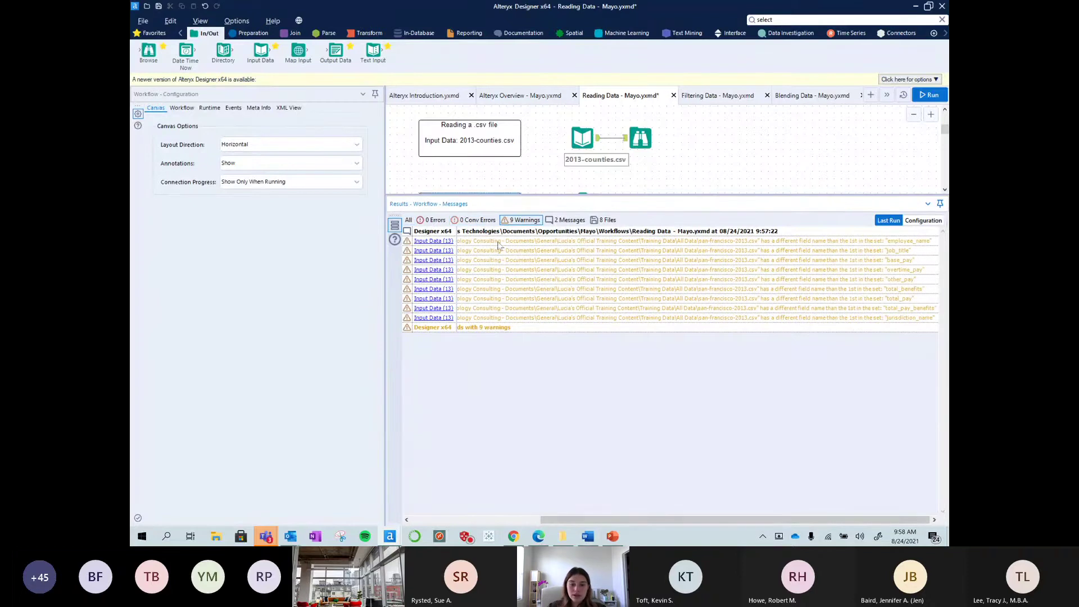
{"action": "left_click", "coordinate": [408, 220]}
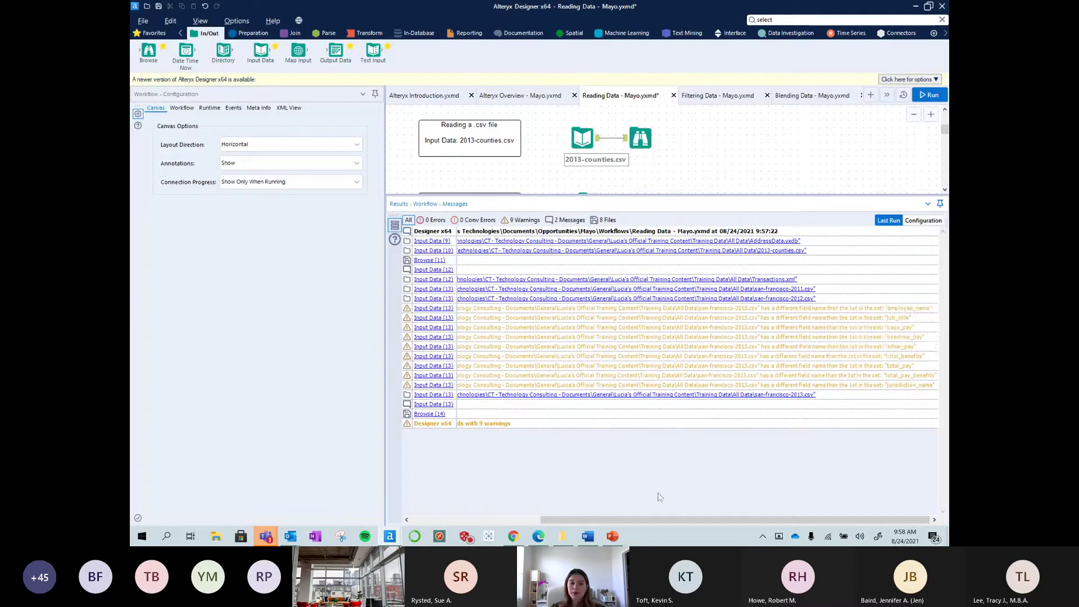
{"action": "left_click", "coordinate": [499, 520]}
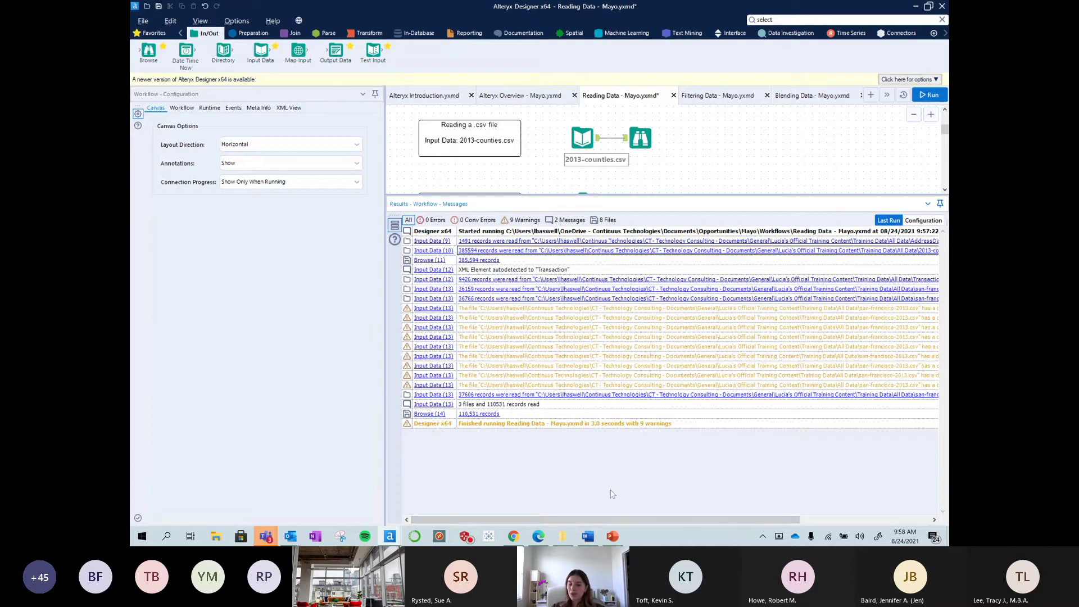
{"action": "left_click_drag", "start_coordinate": [577, 518], "coordinate": [708, 519]}
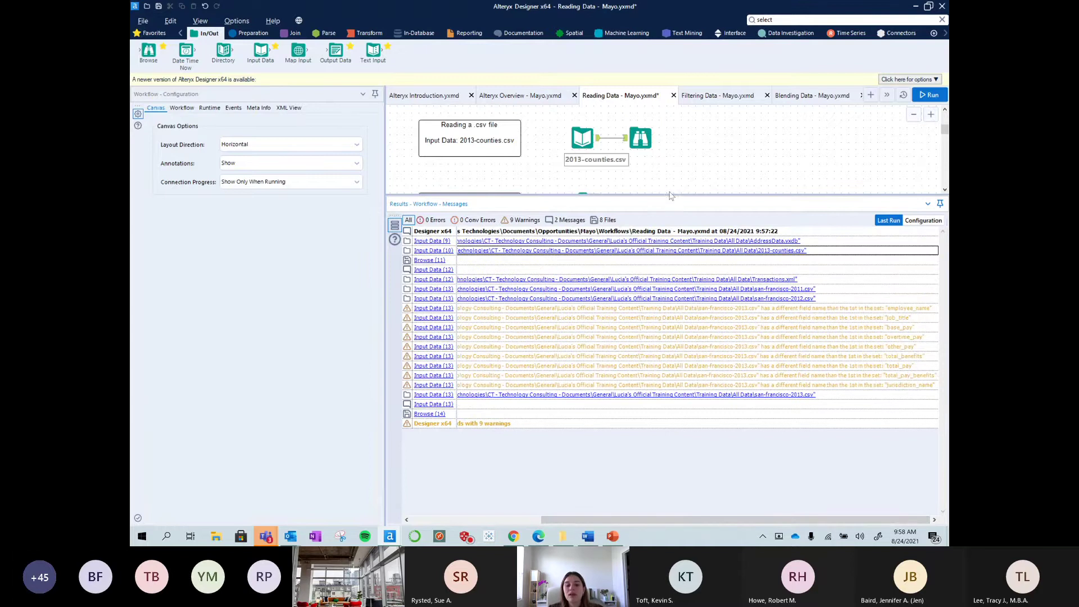
{"action": "left_click_drag", "start_coordinate": [668, 196], "coordinate": [689, 387]}
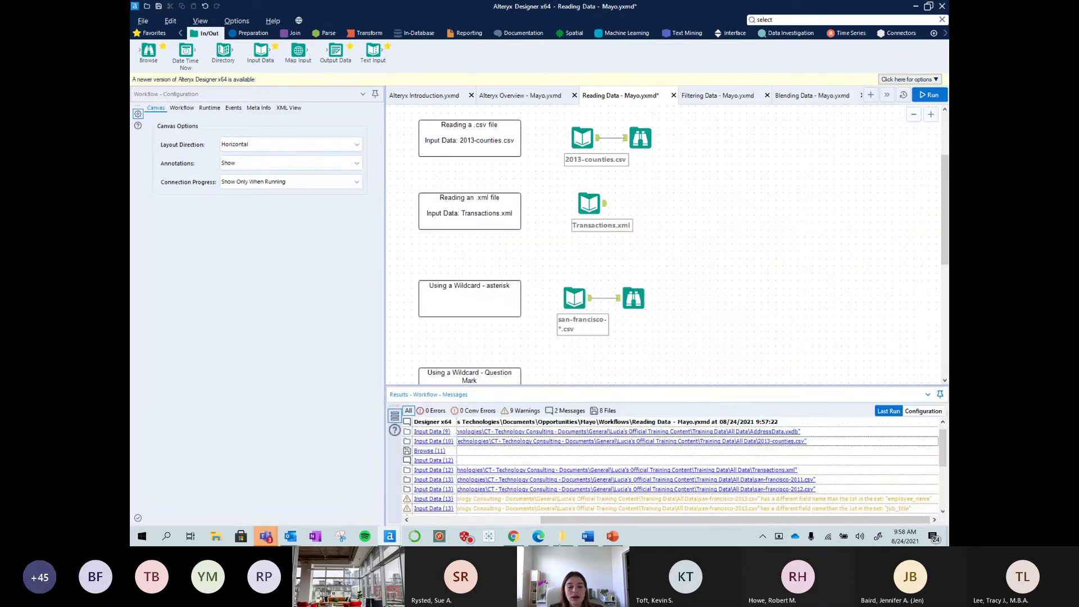
- View the san-francisco-2012 file from the All Data folder in Excel, and raise the speaker volume to 96
{"action": "left_click", "coordinate": [563, 537]}
{"action": "left_click", "coordinate": [291, 391]}
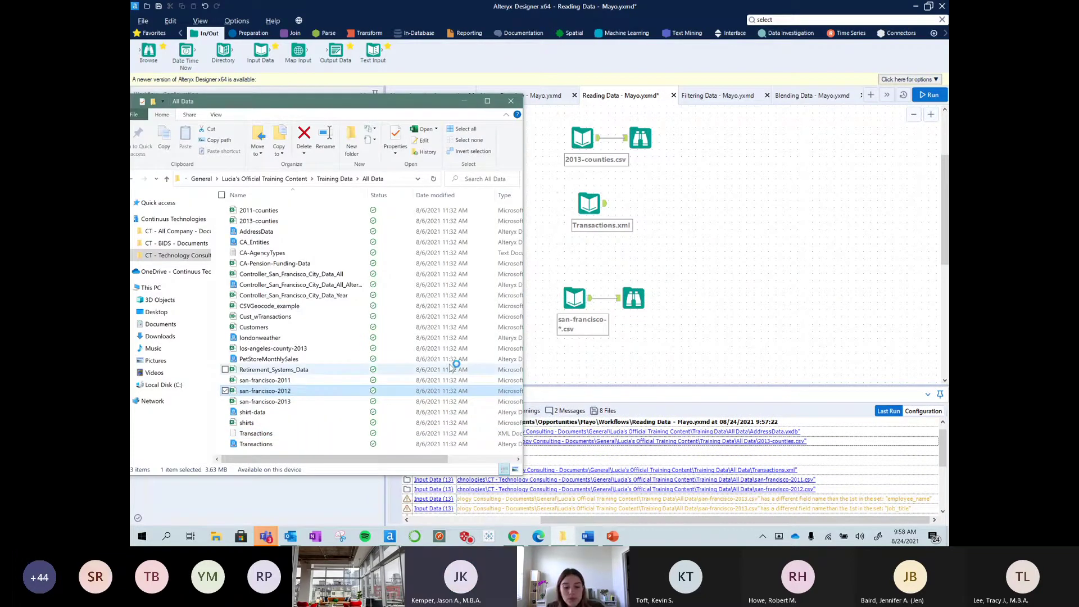
{"action": "key", "text": "XF86AudioRaiseVolume"}
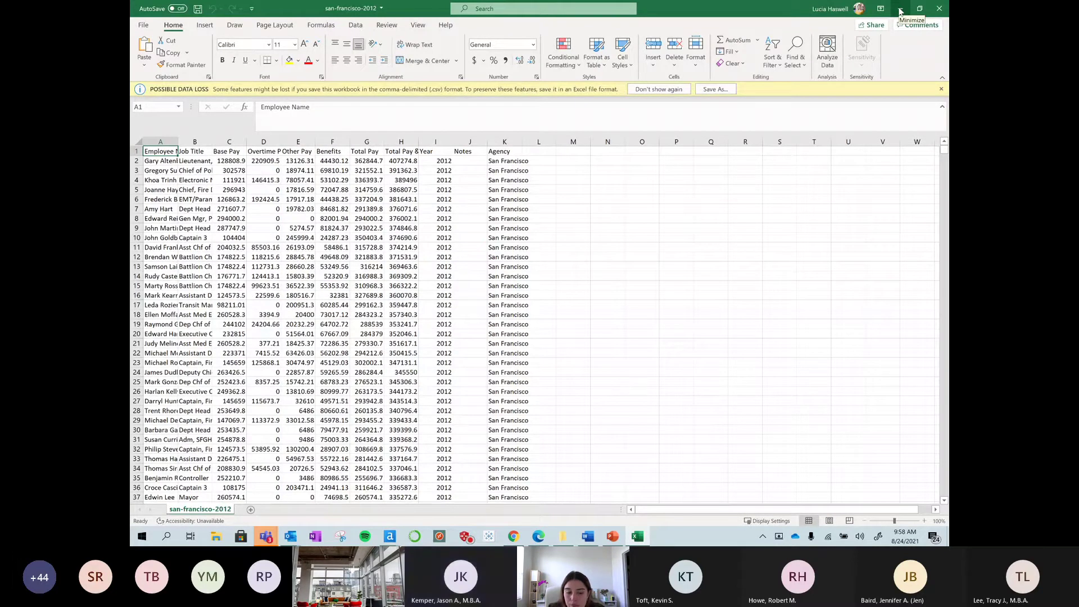
{"action": "left_click", "coordinate": [861, 536]}
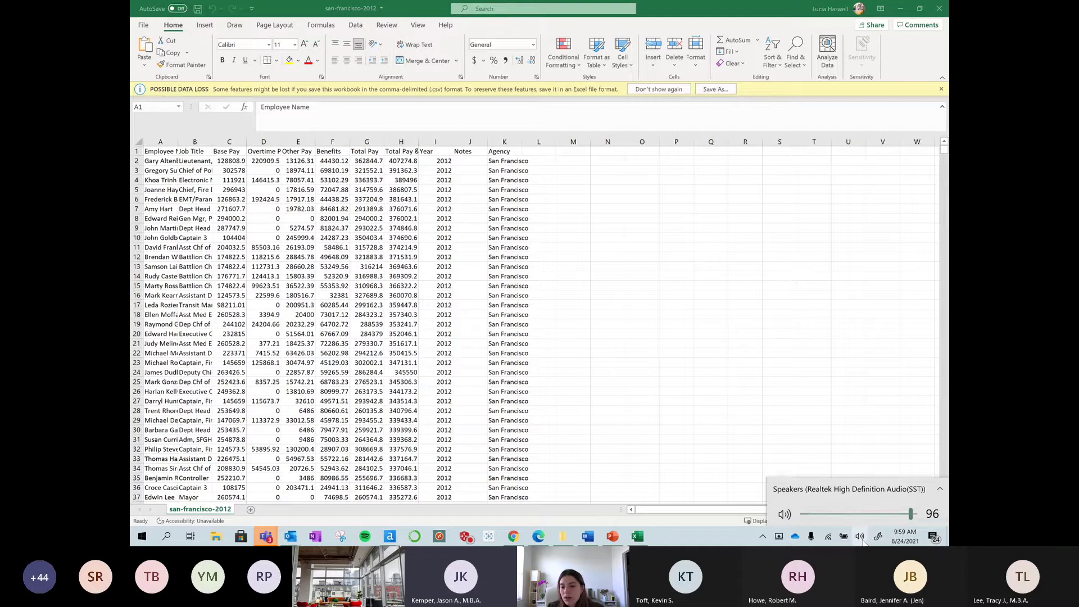
{"action": "left_click", "coordinate": [900, 9]}
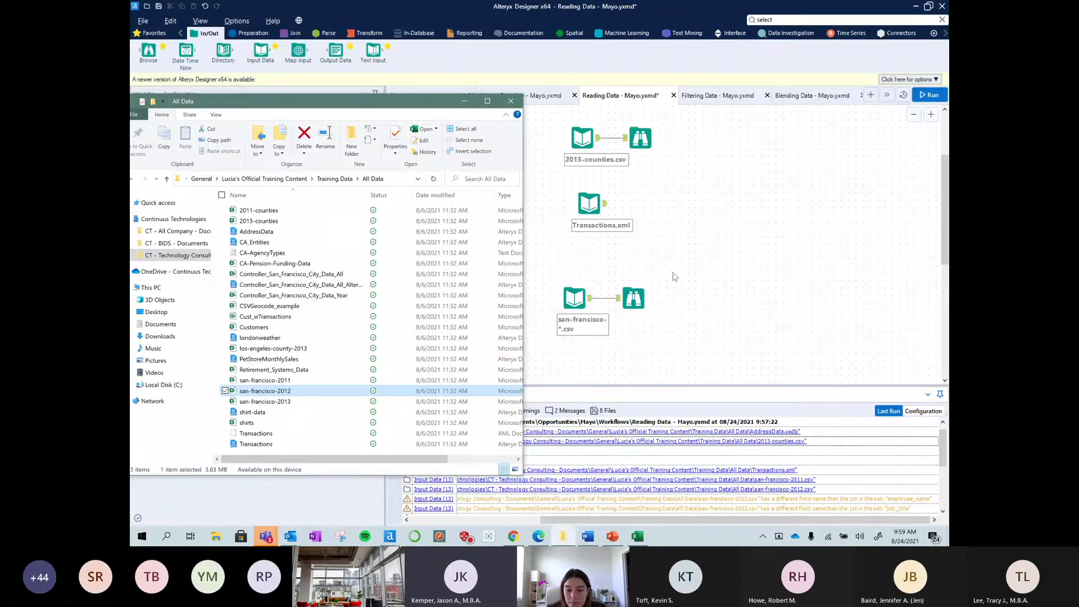
{"action": "left_click", "coordinate": [463, 102]}
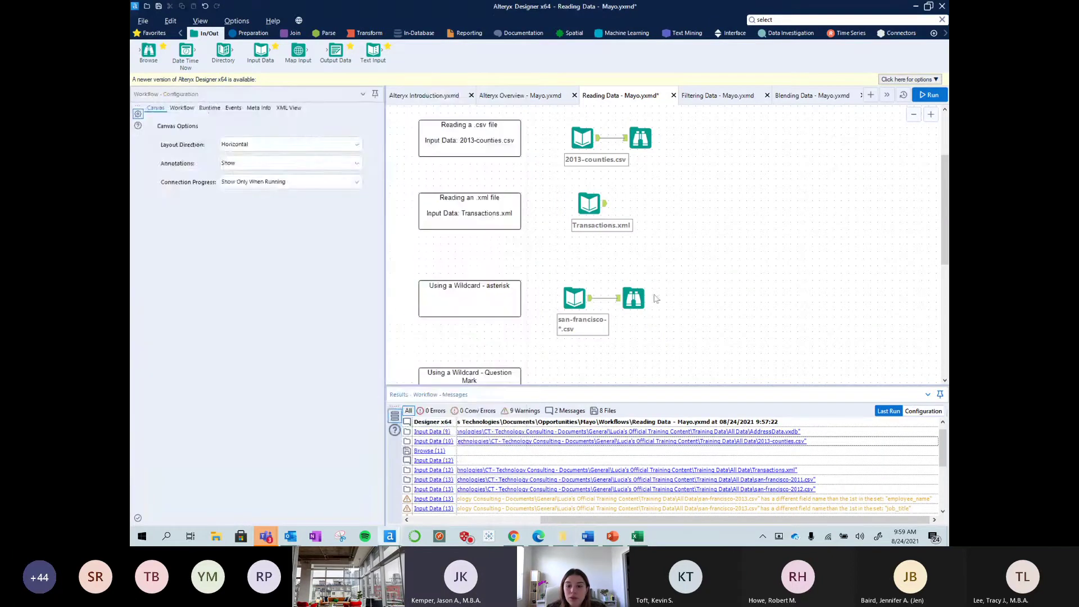
- Review the wildcard Browse tool's profile down to Year and Agency, and view the san-francisco-2011 file in Excel before closing it
{"action": "left_click", "coordinate": [647, 302]}
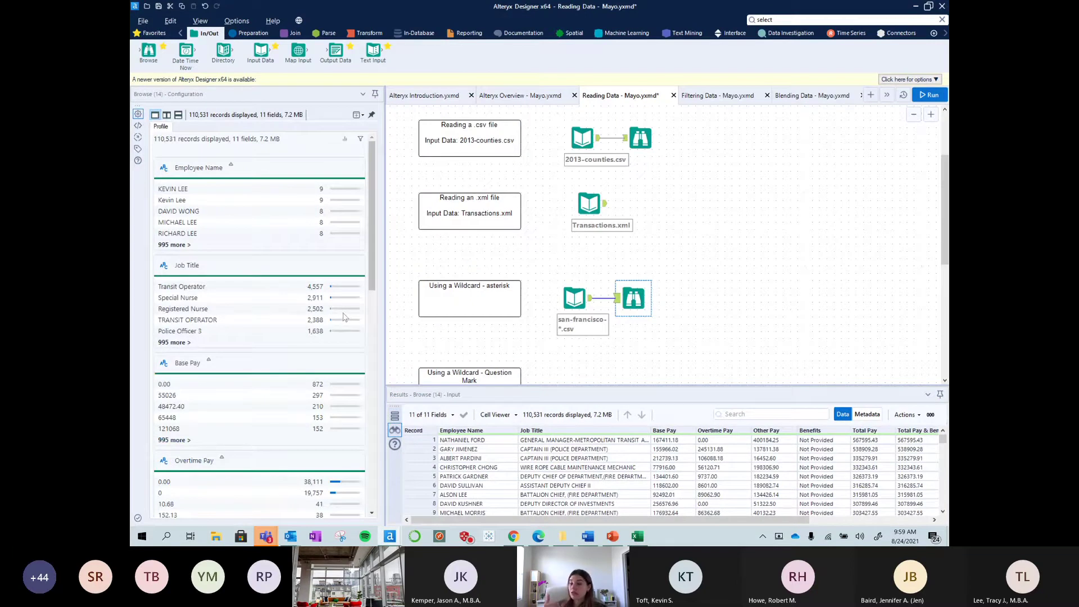
{"action": "scroll", "coordinate": [253, 362], "scroll_direction": "down", "scroll_amount": 10}
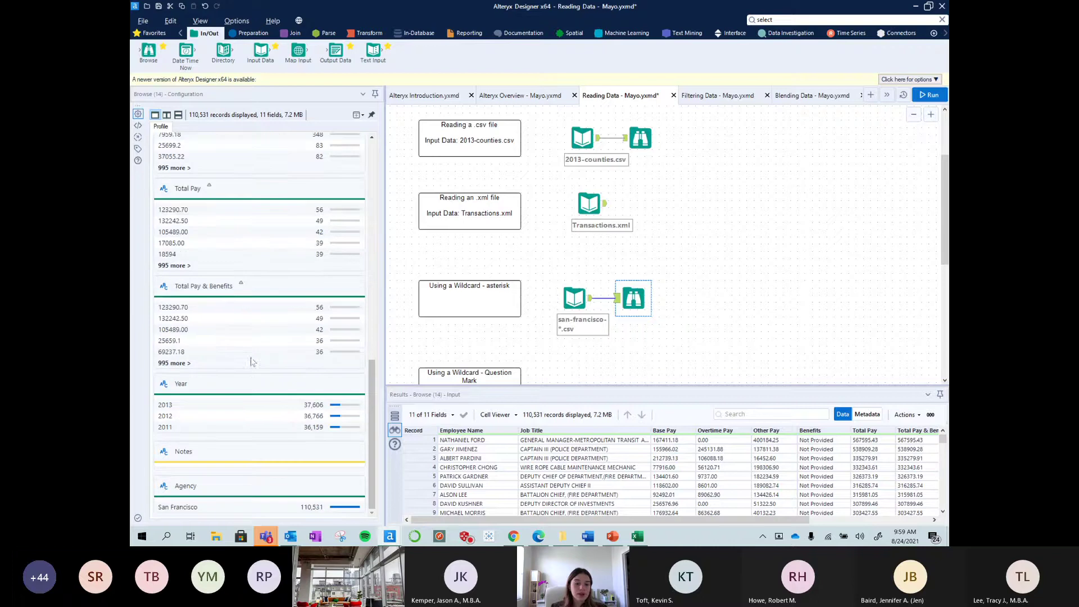
{"action": "left_click", "coordinate": [563, 536]}
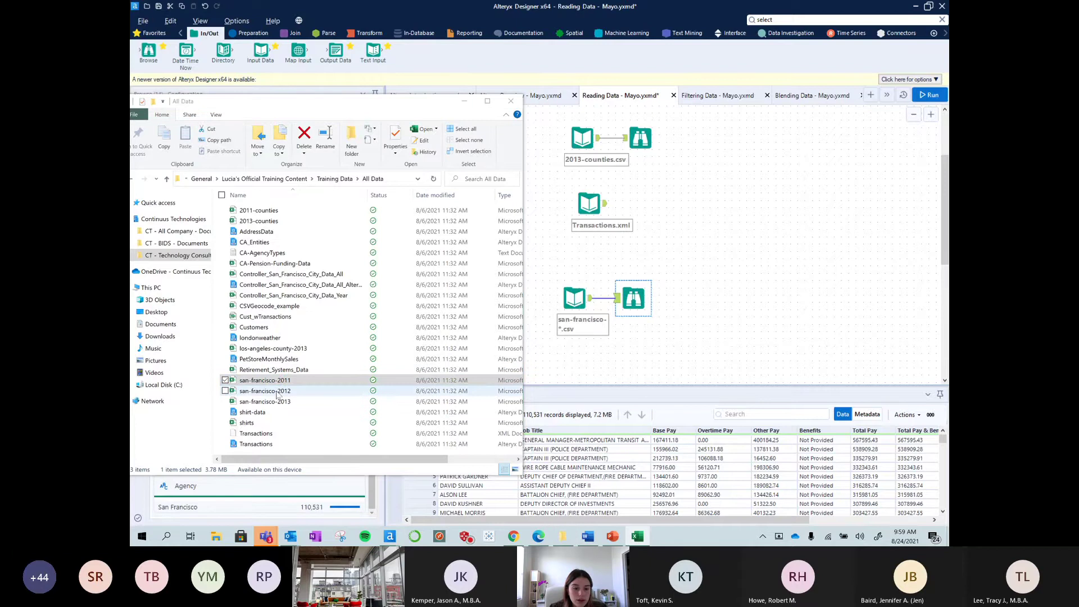
{"action": "double_click", "coordinate": [277, 395]}
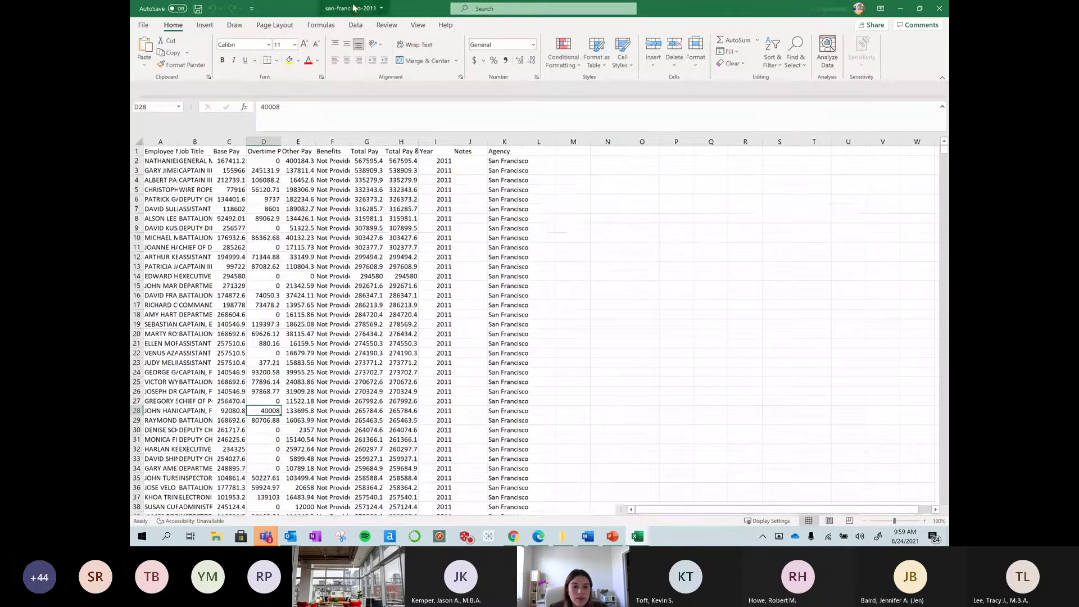
{"action": "left_click_drag", "start_coordinate": [353, 7], "coordinate": [356, 176]}
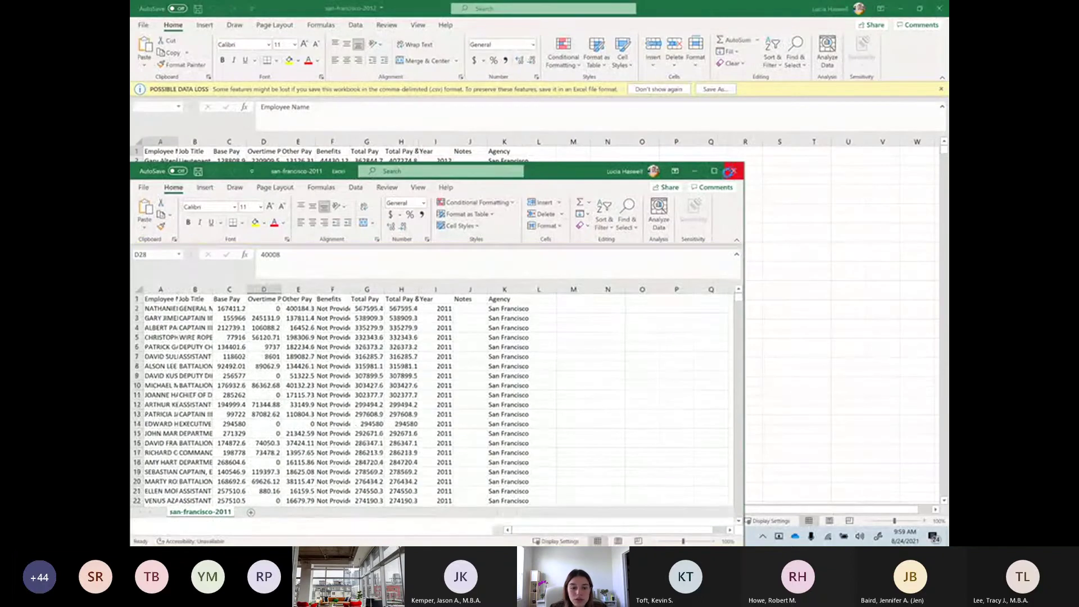
{"action": "left_click", "coordinate": [729, 172]}
- Open the san-francisco-2012 and san-francisco-2011 files from the All Data folder in Excel, with the 2011 window moved clear of the 2012 headers
{"action": "left_click", "coordinate": [562, 537]}
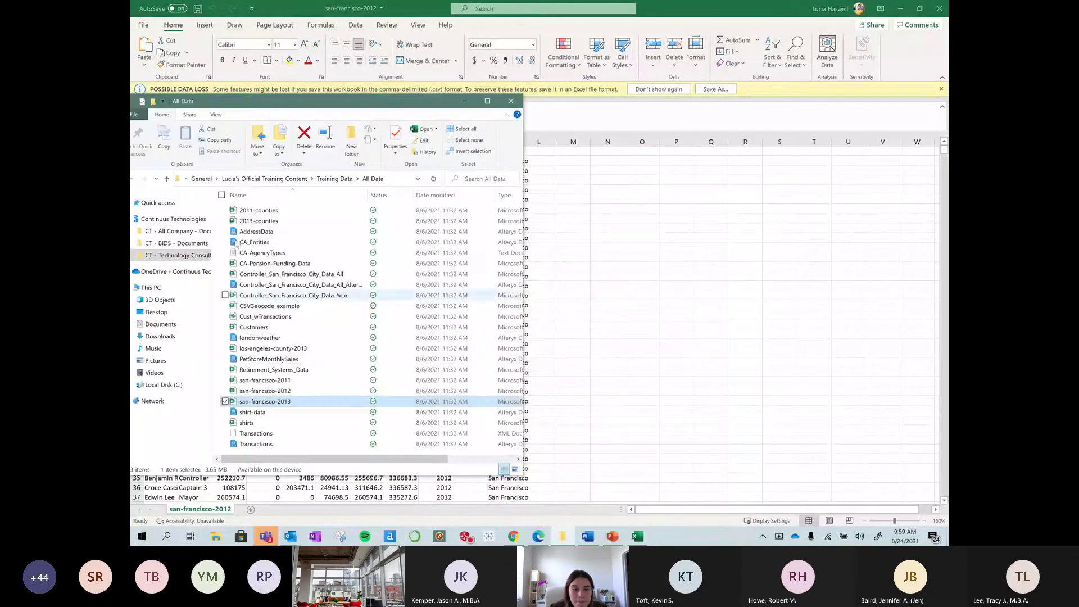
{"action": "left_click", "coordinate": [268, 393]}
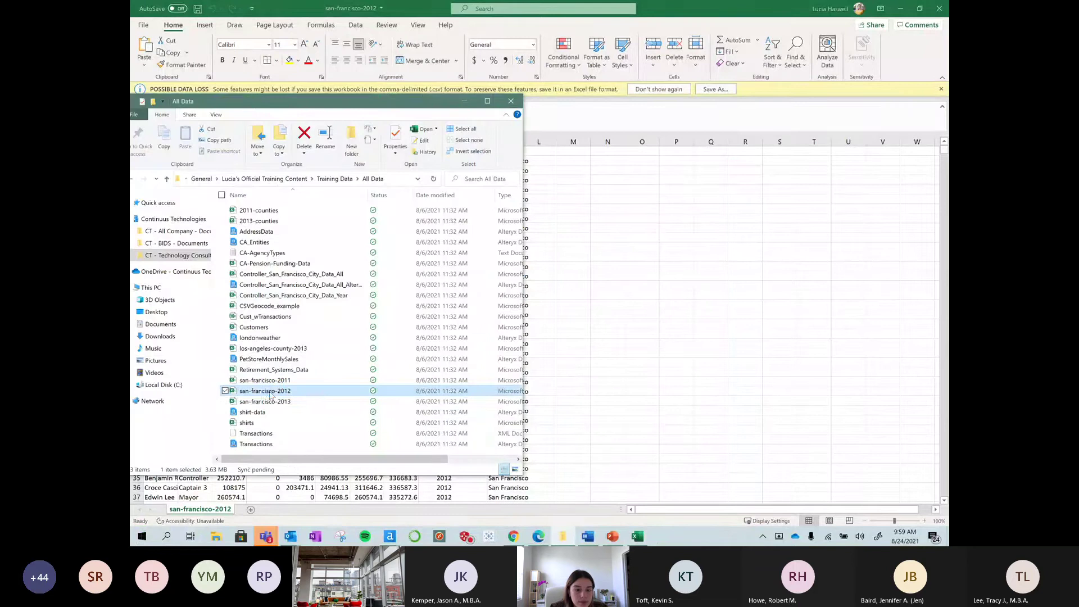
{"action": "double_click", "coordinate": [269, 393]}
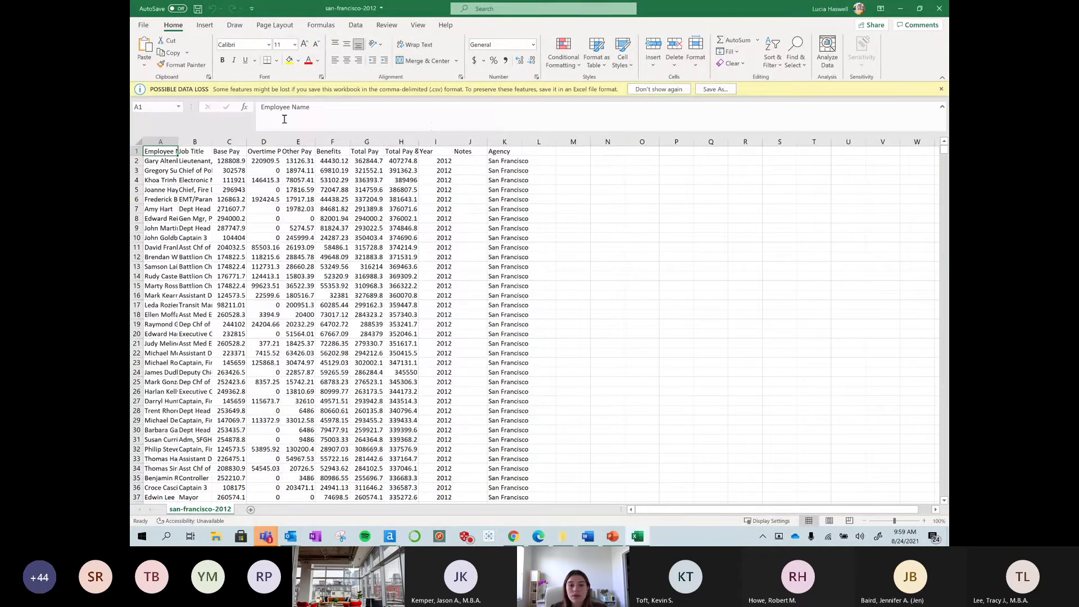
{"action": "double_click", "coordinate": [697, 13]}
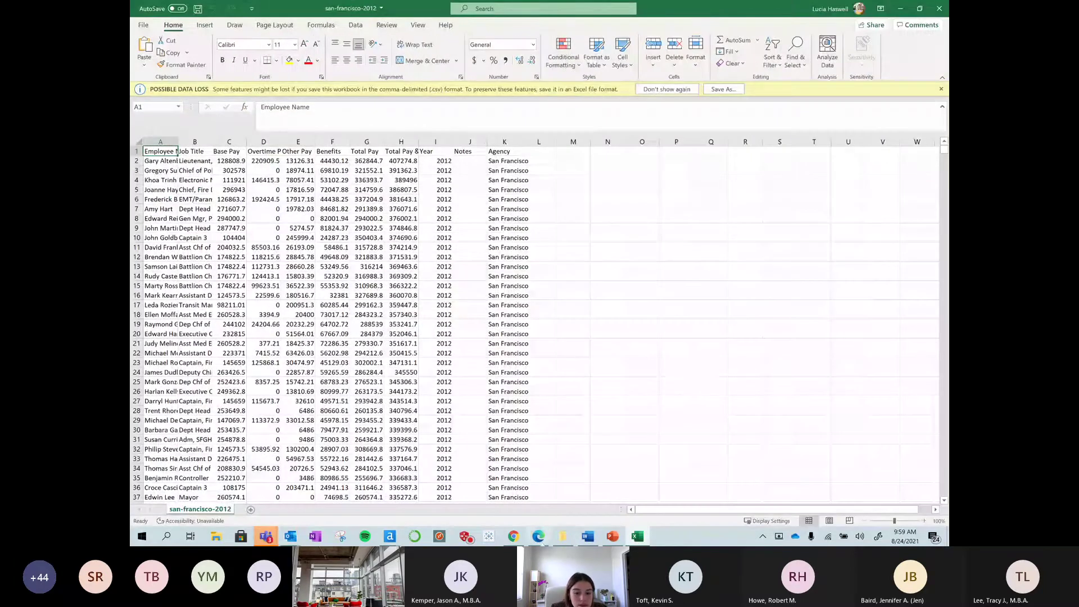
{"action": "left_click", "coordinate": [562, 536]}
{"action": "left_click", "coordinate": [281, 381]}
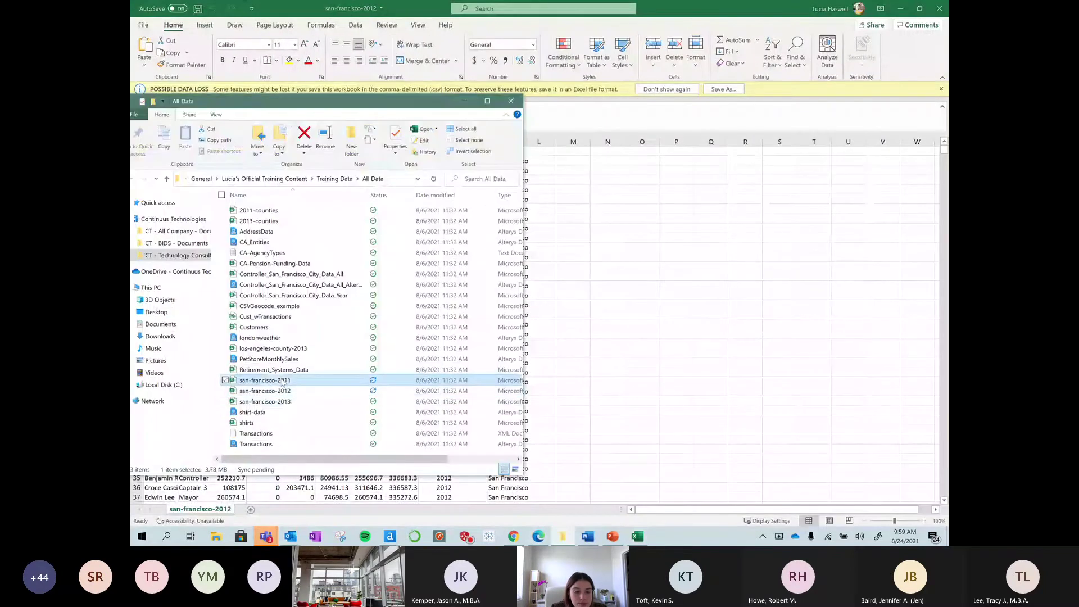
{"action": "double_click", "coordinate": [281, 380]}
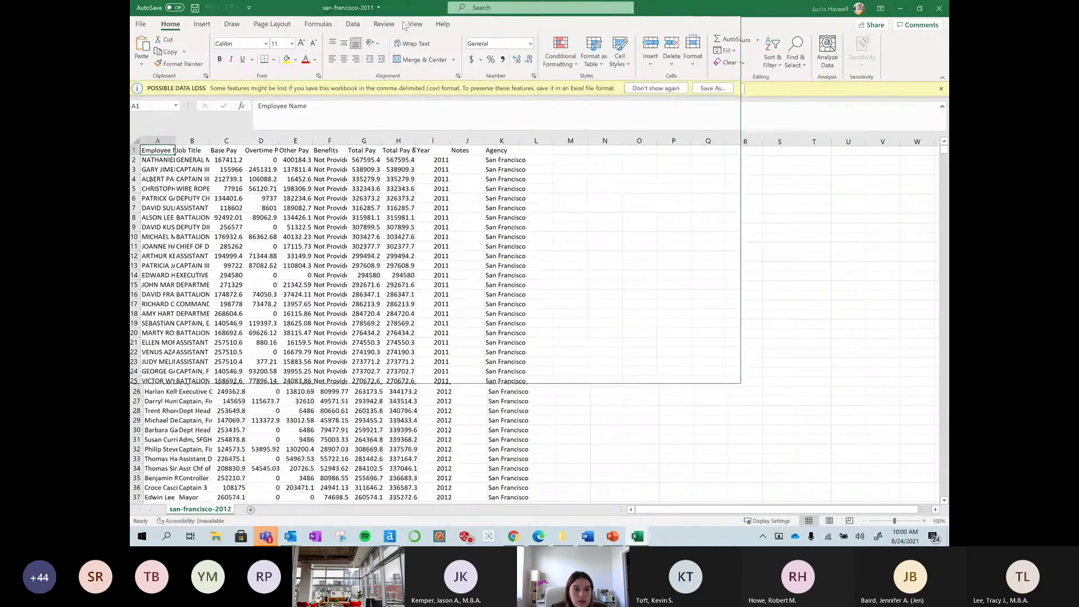
{"action": "left_click_drag", "start_coordinate": [406, 42], "coordinate": [419, 107]}
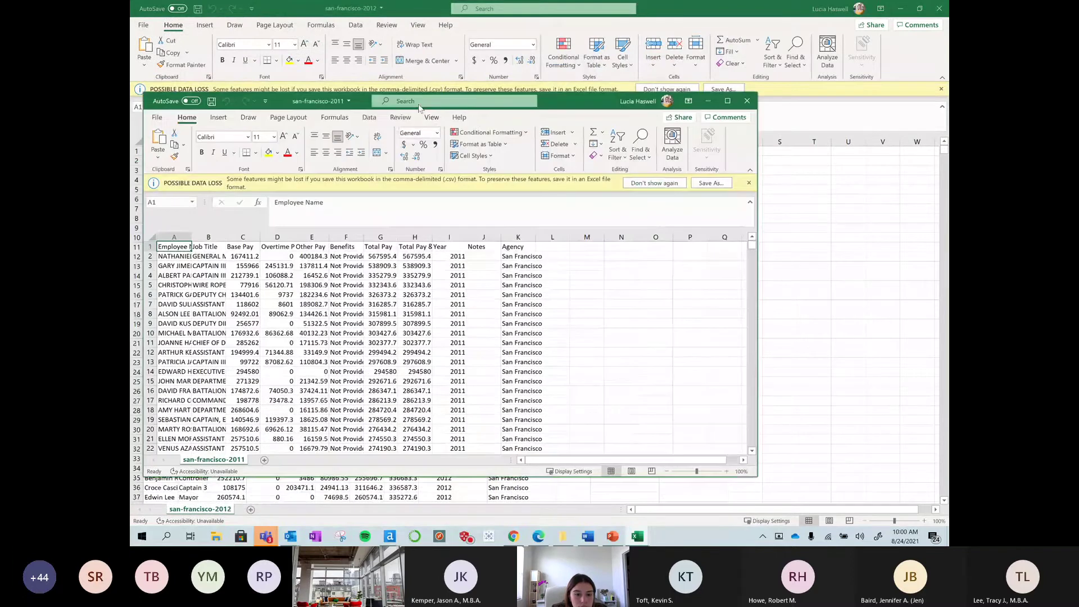
- Open the san-francisco-2013 file from All Data and arrange its window above the san-francisco-2011 window to compare their column headers
{"action": "left_click", "coordinate": [563, 536]}
{"action": "left_click", "coordinate": [273, 406]}
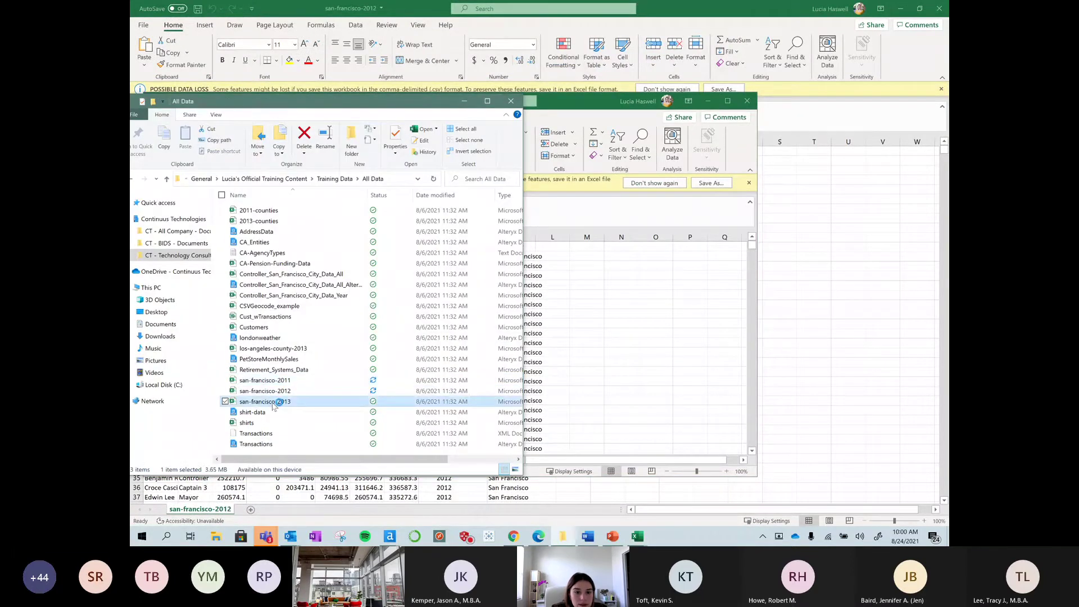
{"action": "key", "text": "alt+Tab"}
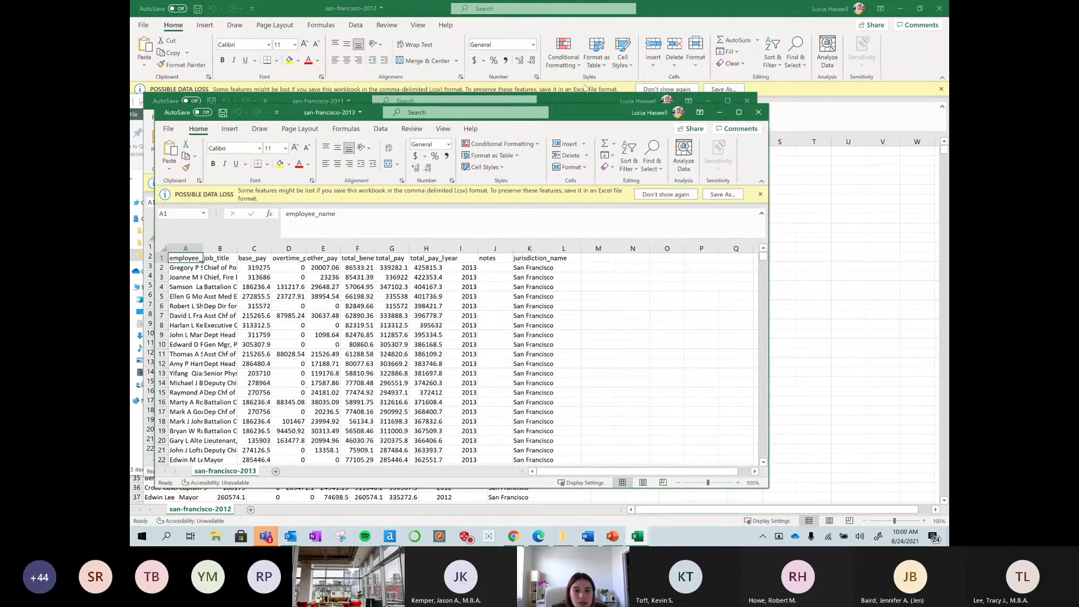
{"action": "left_click_drag", "start_coordinate": [575, 99], "coordinate": [596, 288]}
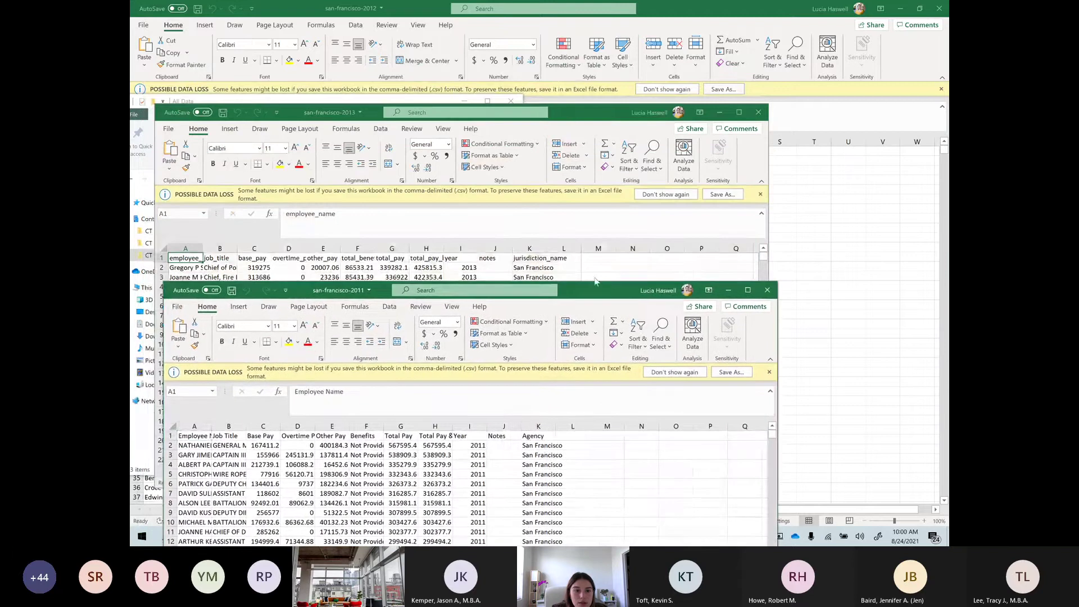
{"action": "left_click_drag", "start_coordinate": [575, 119], "coordinate": [596, 19]}
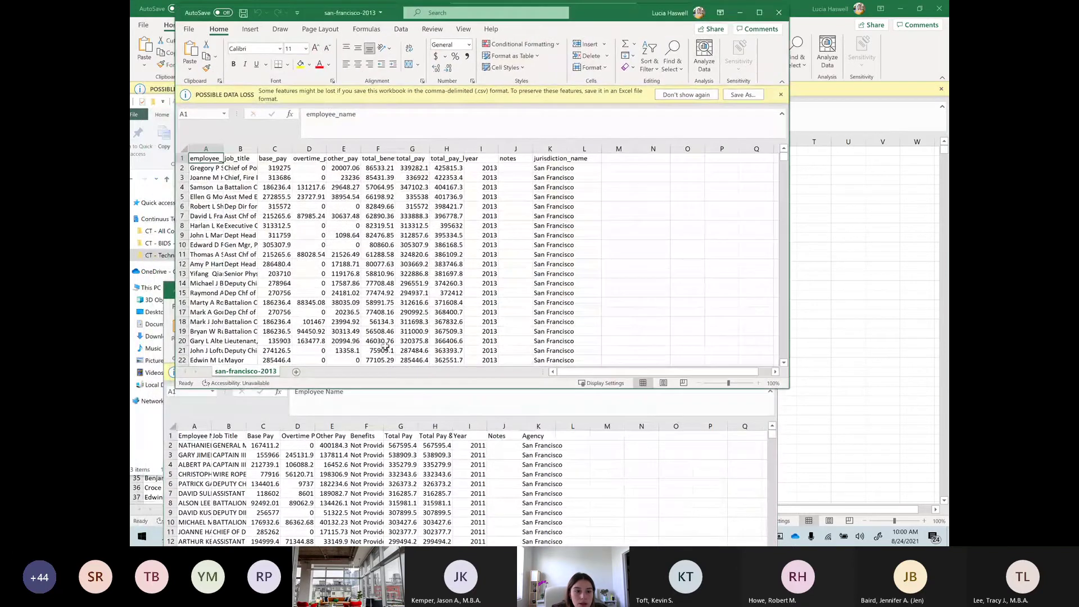
{"action": "left_click", "coordinate": [396, 395]}
{"action": "left_click_drag", "start_coordinate": [576, 290], "coordinate": [580, 209]}
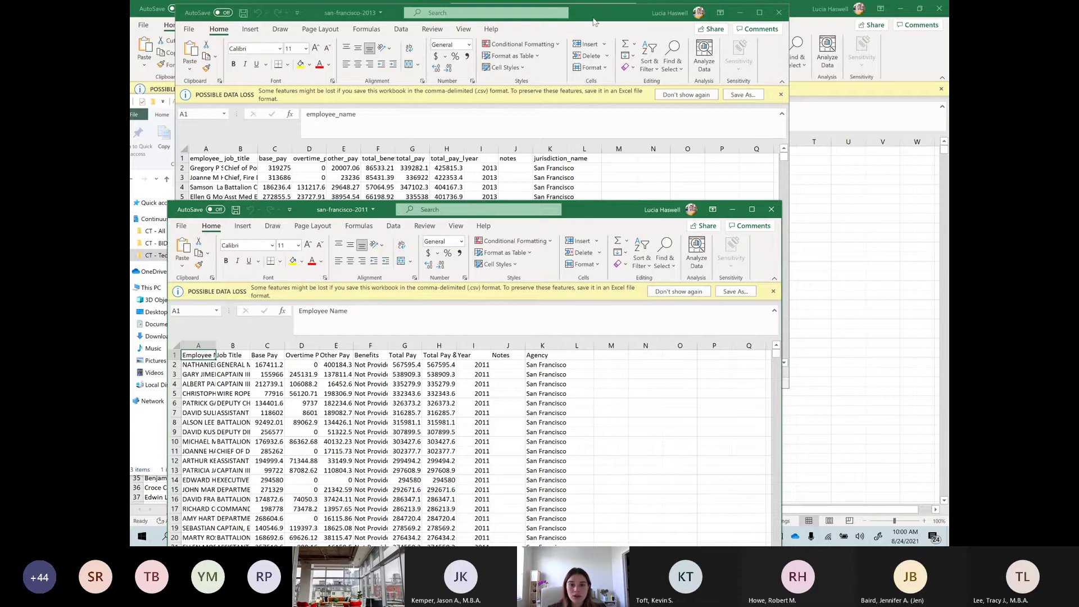
- Move the san-francisco-2013 window aside, highlight Year values in rows 2 to 18 of san-francisco-2012, and close that workbook
{"action": "left_click_drag", "start_coordinate": [594, 22], "coordinate": [566, 313]}
{"action": "left_click", "coordinate": [621, 162]}
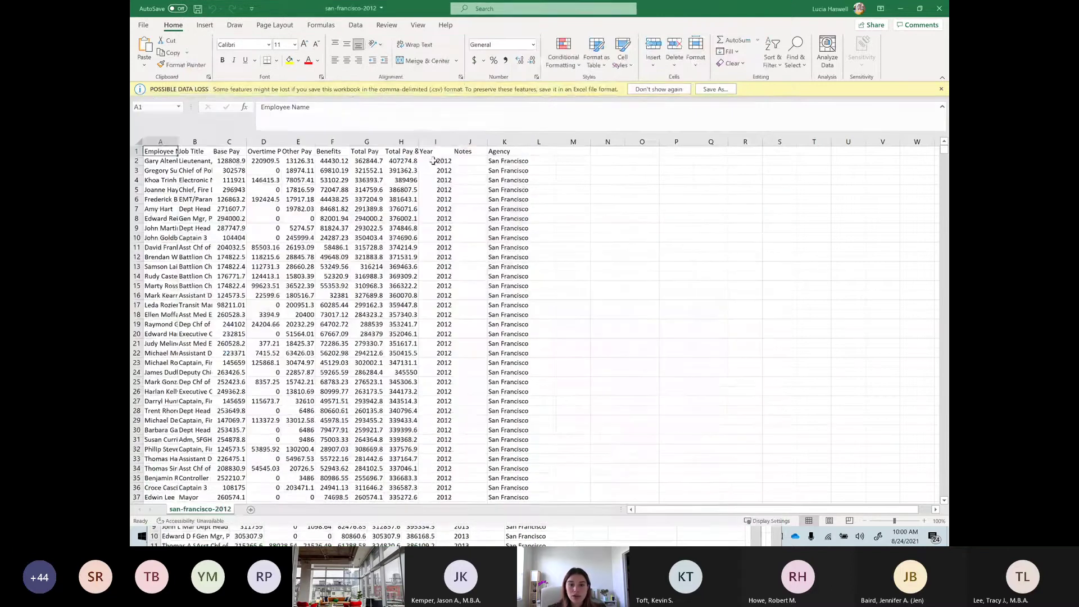
{"action": "left_click_drag", "start_coordinate": [434, 160], "coordinate": [435, 310]}
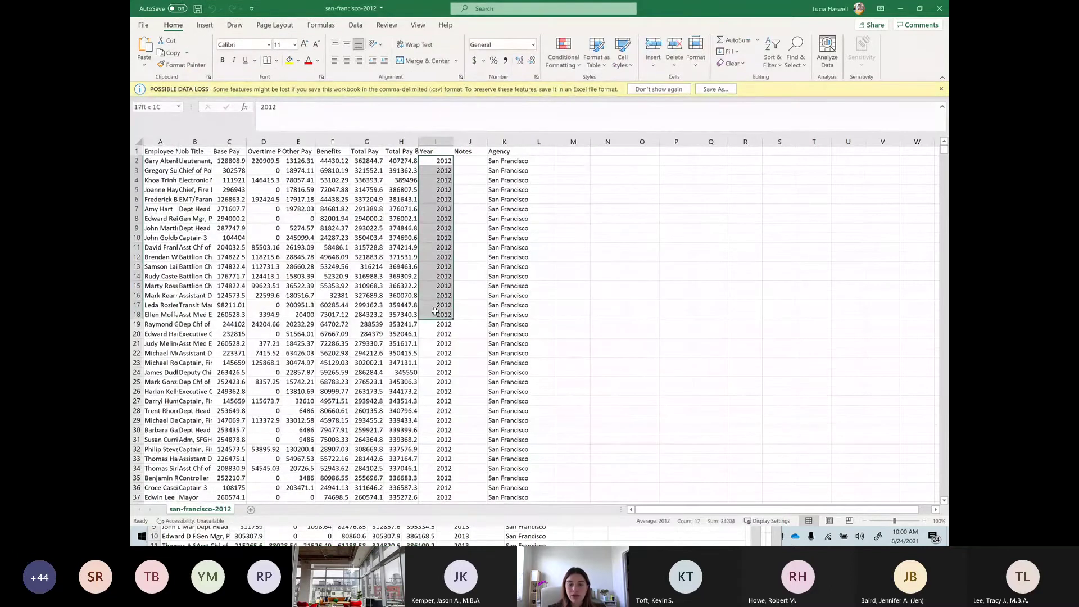
{"action": "left_click", "coordinate": [939, 9]}
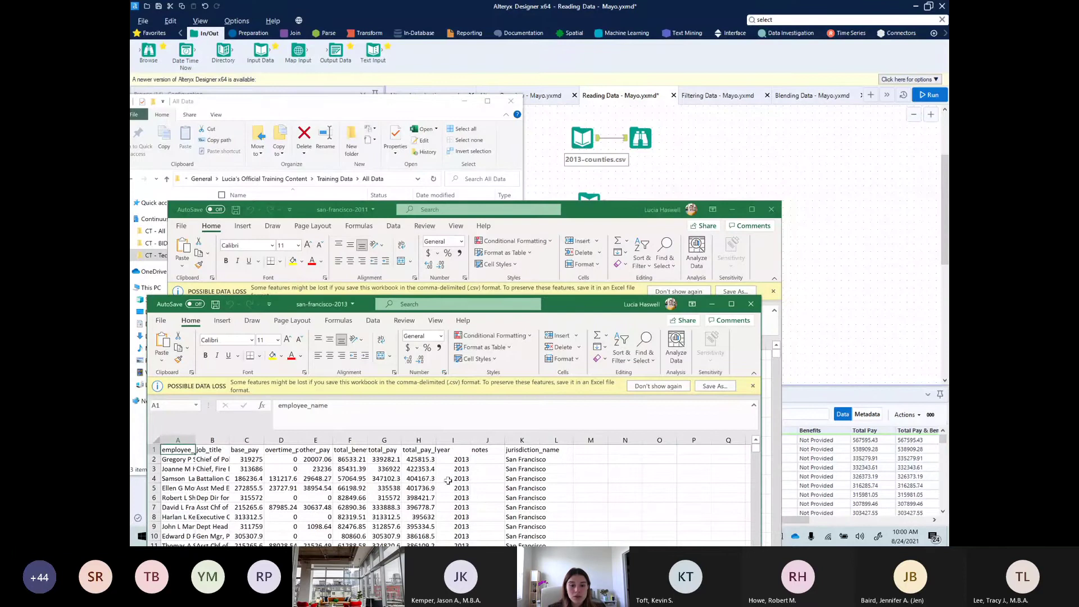
- Close the san-francisco-2011 and san-francisco-2013 workbooks and minimize the All Data folder to return to Alteryx Designer
{"action": "left_click_drag", "start_coordinate": [584, 312], "coordinate": [583, 453]}
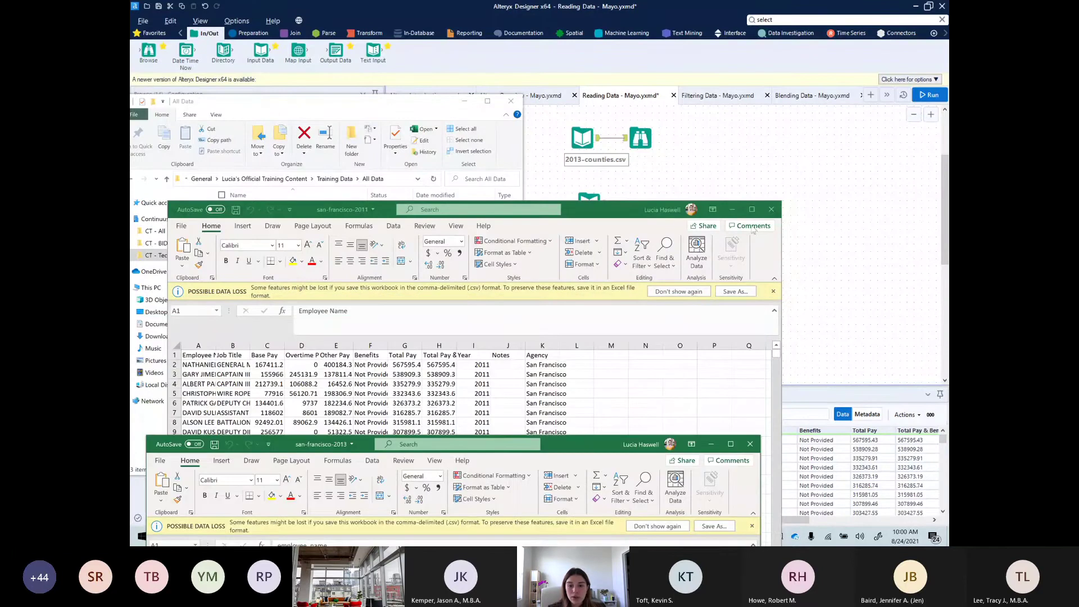
{"action": "left_click", "coordinate": [771, 209]}
{"action": "left_click", "coordinate": [750, 444]}
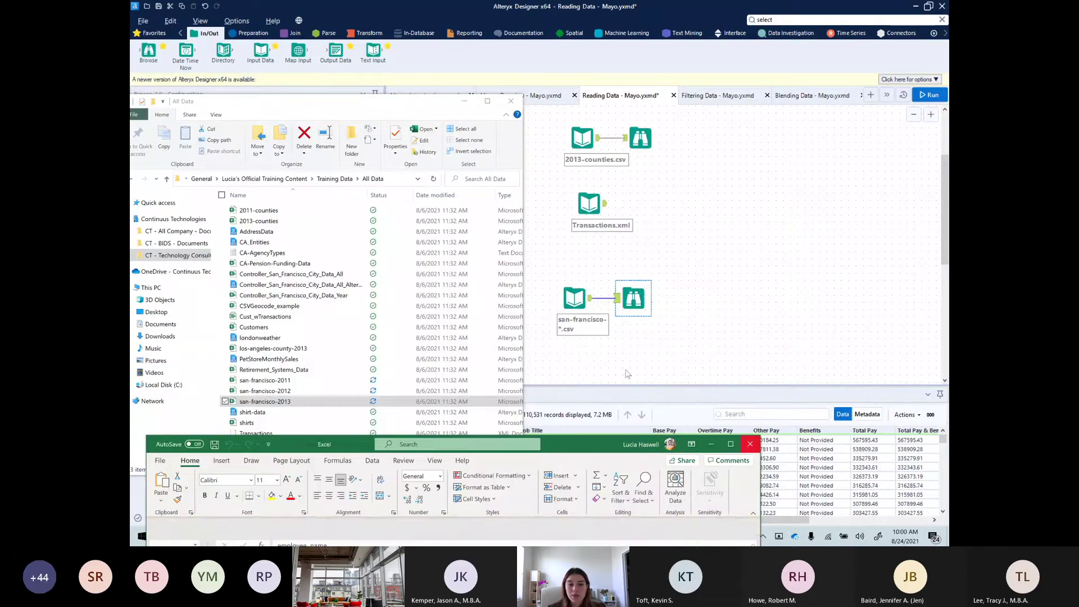
{"action": "left_click", "coordinate": [463, 93]}
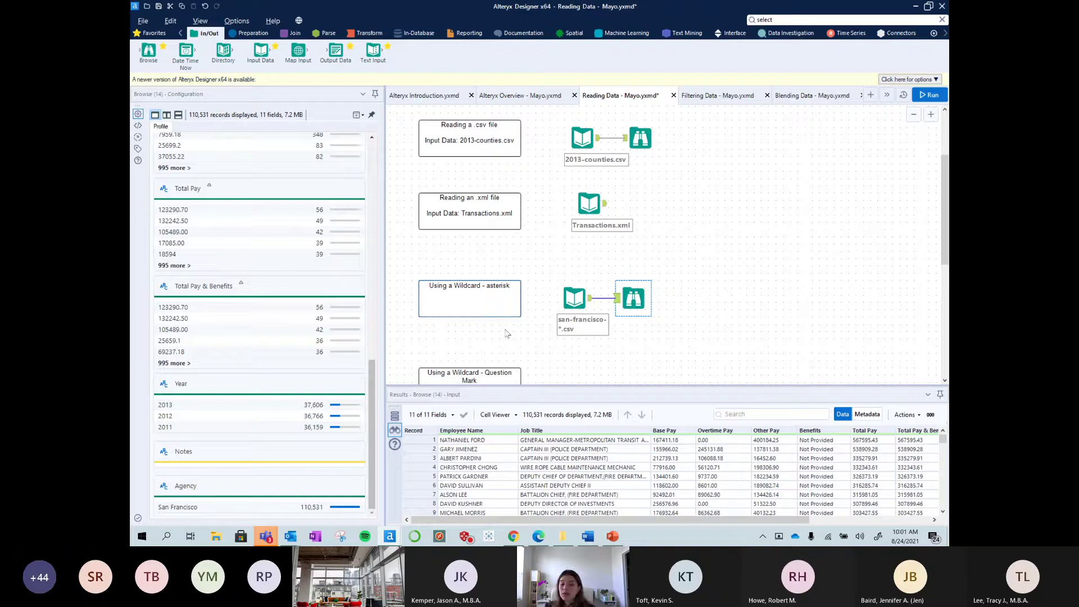
- Check the last run's field-name warnings, and review the wildcard Browse tool's profile down to Year and Agency
{"action": "left_click", "coordinate": [723, 246]}
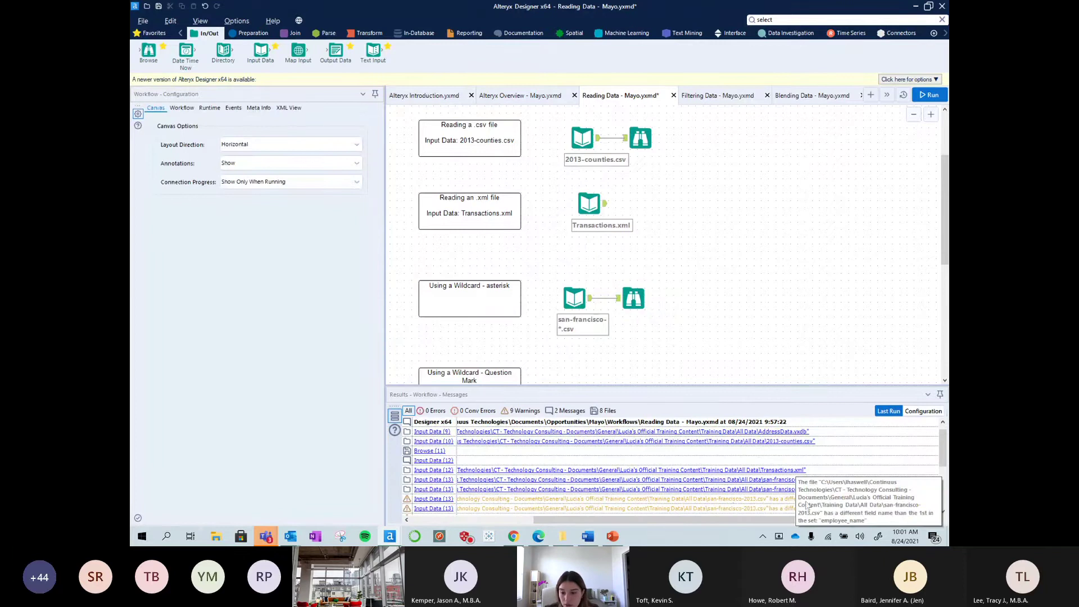
{"action": "scroll", "coordinate": [807, 495], "scroll_direction": "down", "scroll_amount": 5}
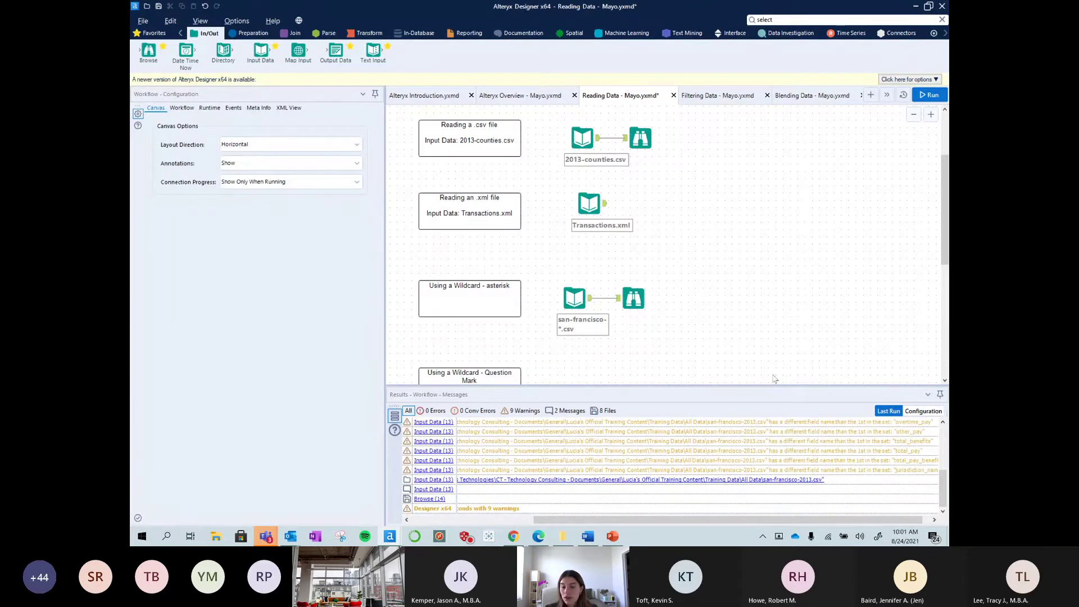
{"action": "left_click", "coordinate": [633, 298]}
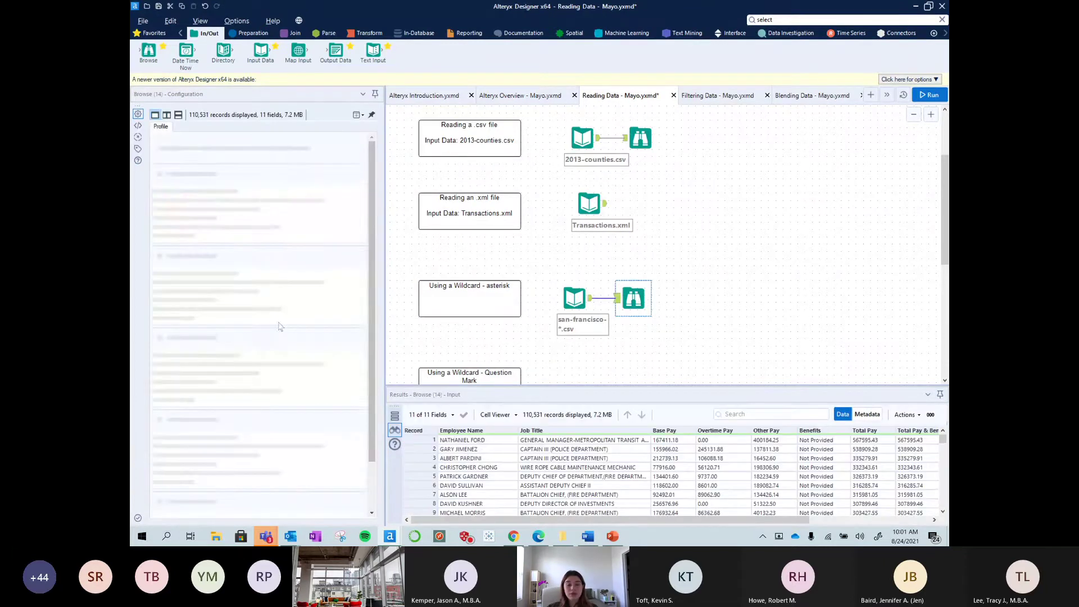
{"action": "scroll", "coordinate": [284, 341], "scroll_direction": "down", "scroll_amount": 10}
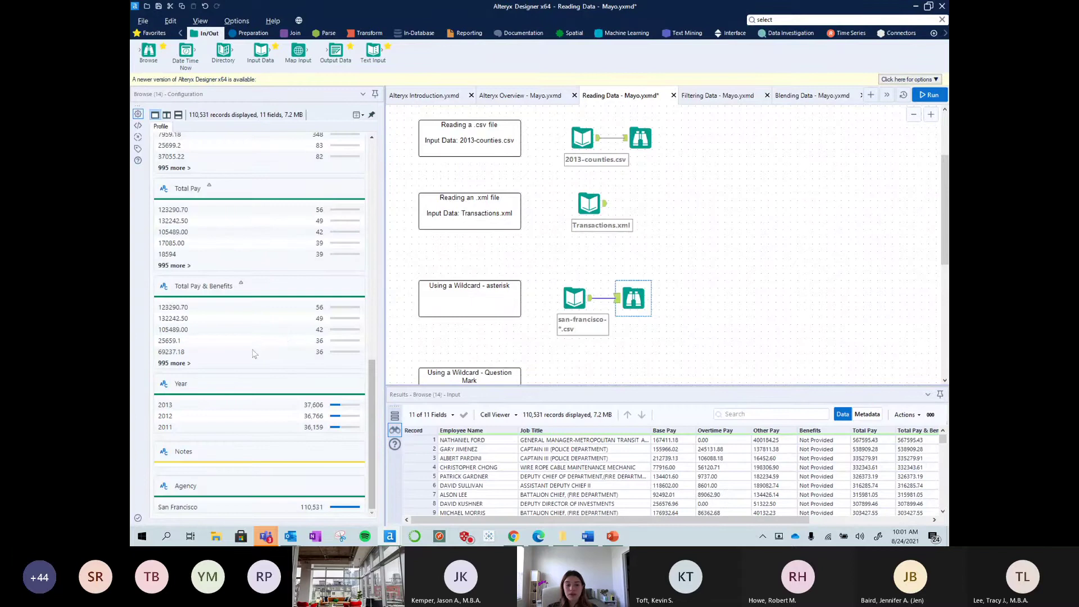
- Read the workflow's last-run messages for the files read, and inspect the san-francisco-*.csv input's own messages and output records
{"action": "left_click", "coordinate": [807, 350]}
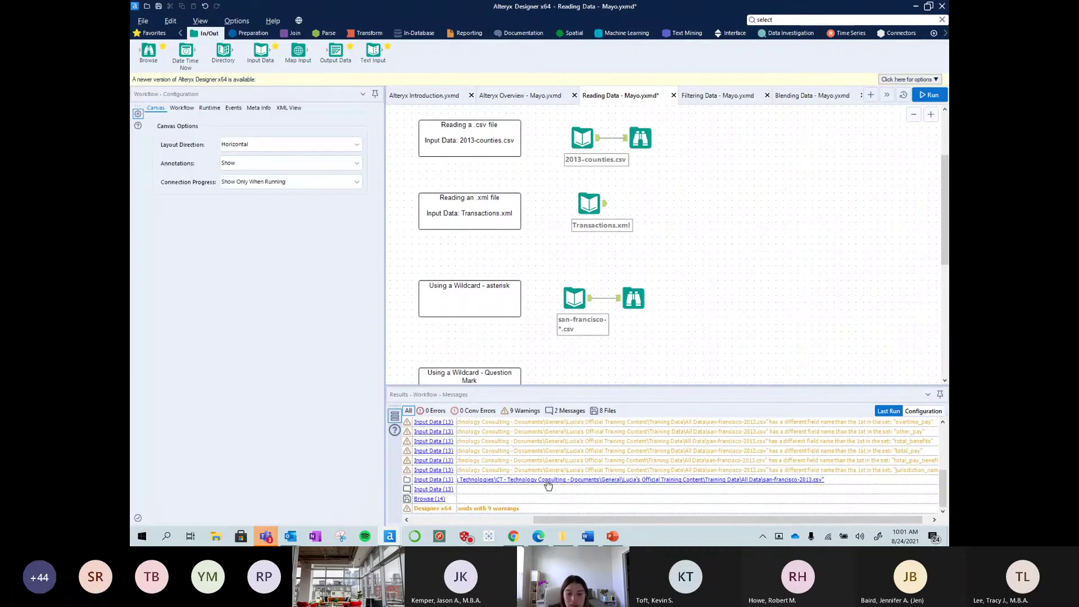
{"action": "left_click_drag", "start_coordinate": [609, 520], "coordinate": [488, 521]}
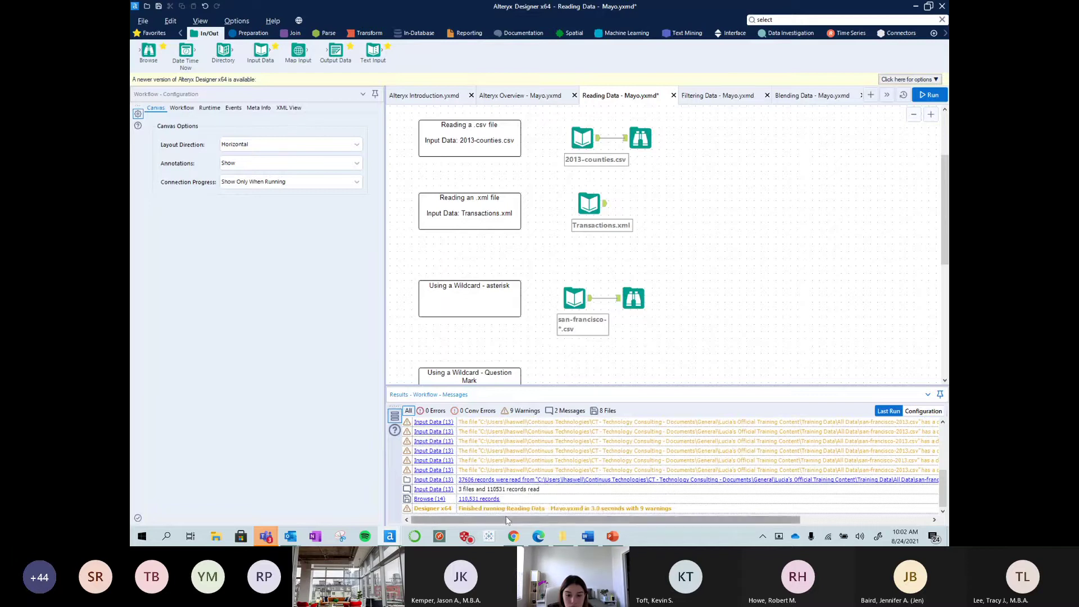
{"action": "left_click_drag", "start_coordinate": [506, 521], "coordinate": [708, 522]}
{"action": "scroll", "coordinate": [623, 499], "scroll_direction": "up", "scroll_amount": 4}
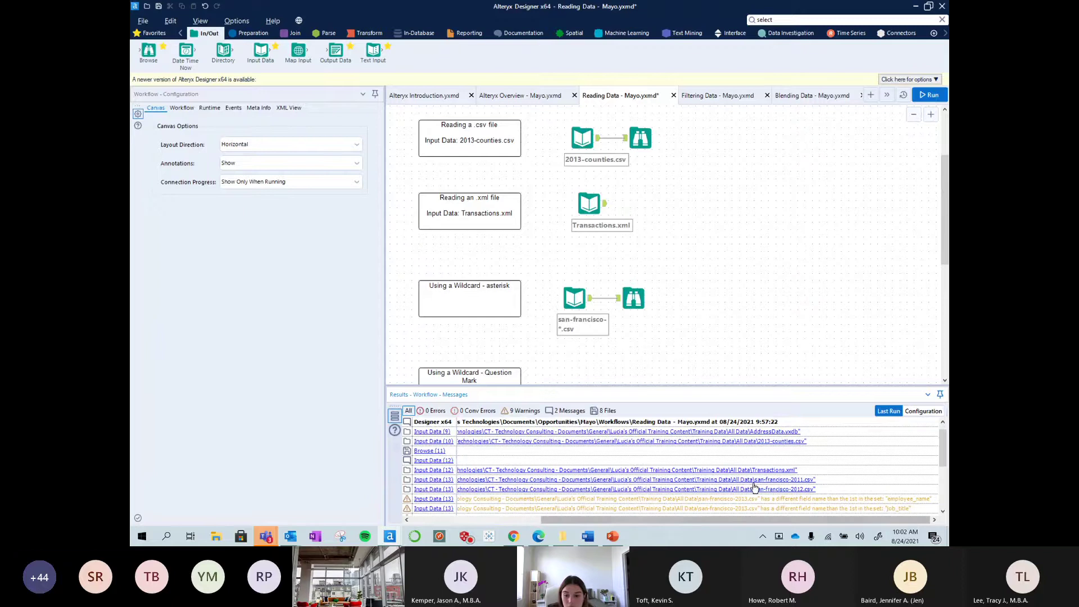
{"action": "left_click_drag", "start_coordinate": [749, 520], "coordinate": [562, 520]}
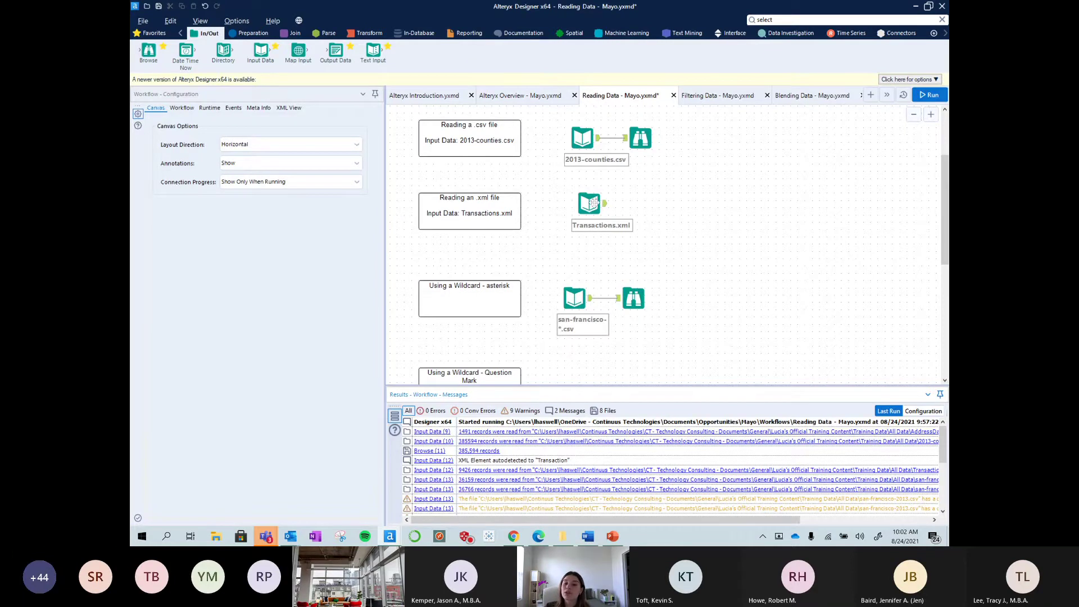
{"action": "left_click", "coordinate": [564, 294]}
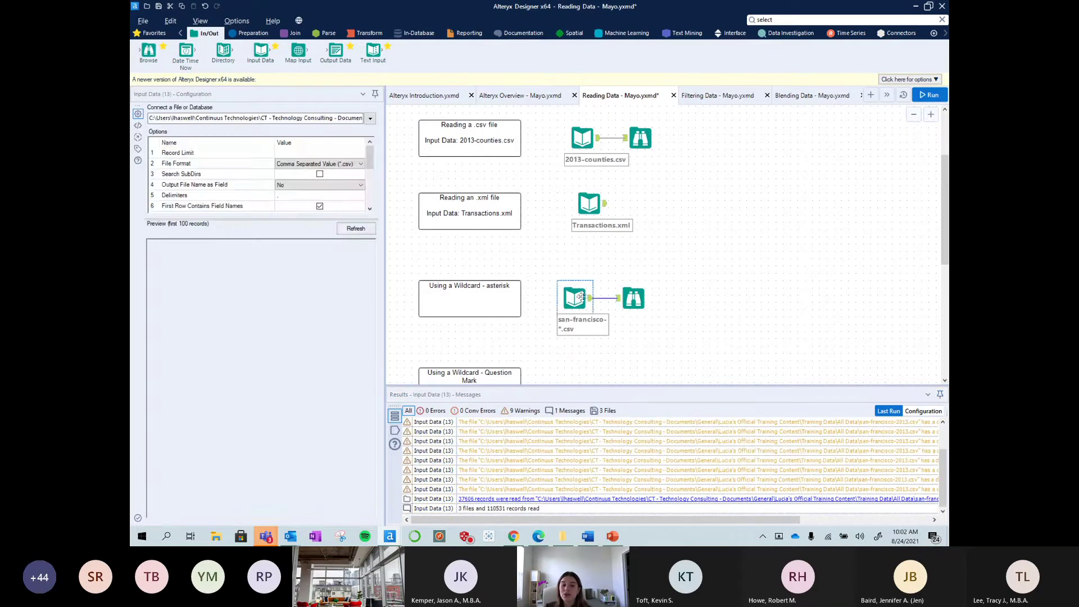
{"action": "left_click", "coordinate": [591, 298]}
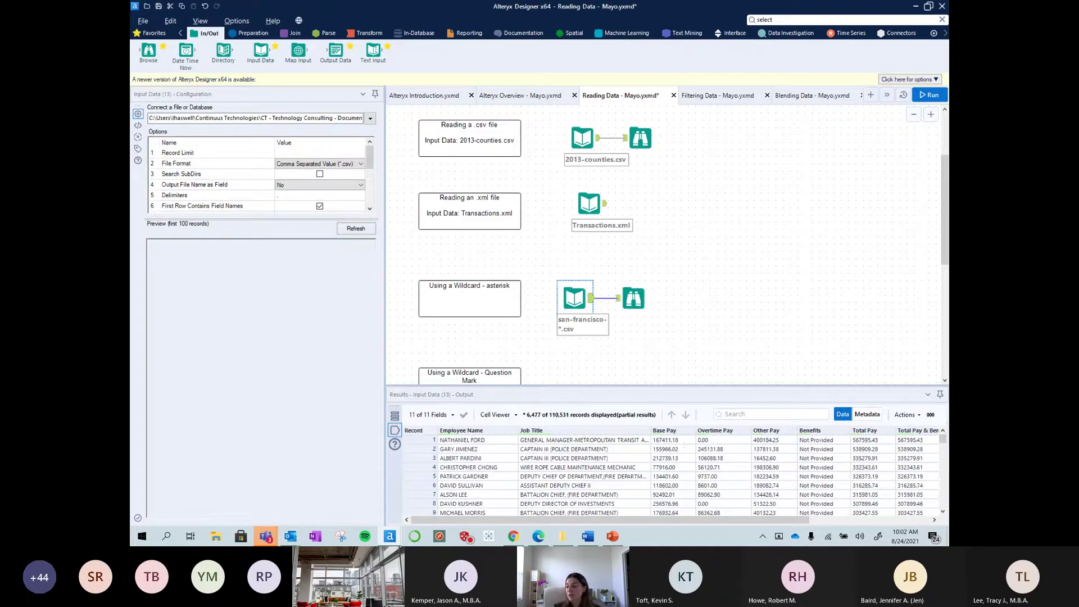
- Search the tools for "comm" and place a Comment tool beside the Browse tool of the san-francisco-*.csv input
{"action": "scroll", "coordinate": [729, 241], "scroll_direction": "down", "scroll_amount": 1}
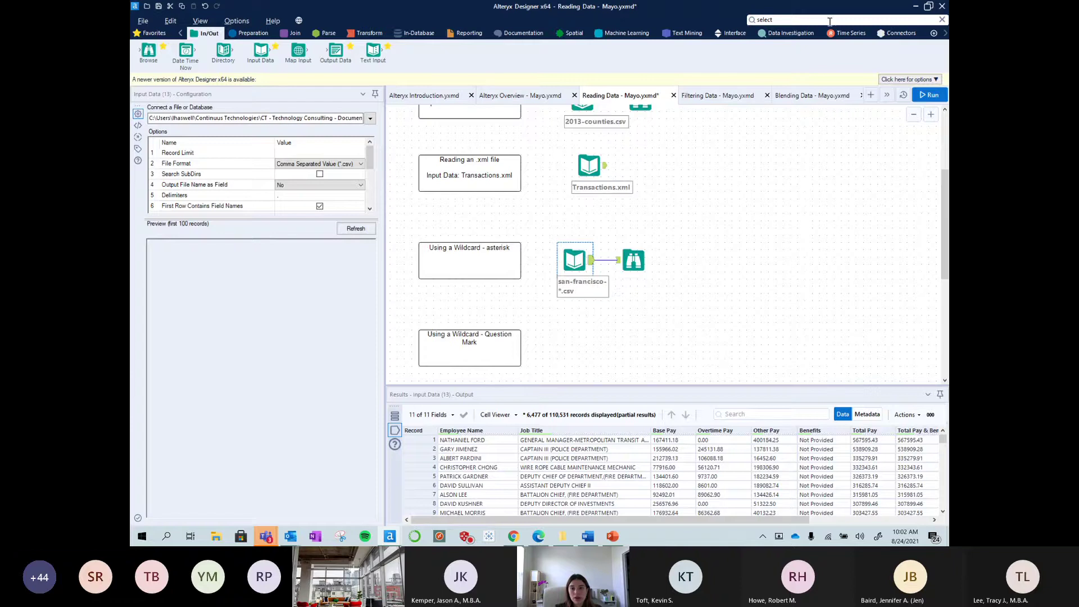
{"action": "left_click", "coordinate": [808, 22]}
{"action": "double_click", "coordinate": [808, 23]}
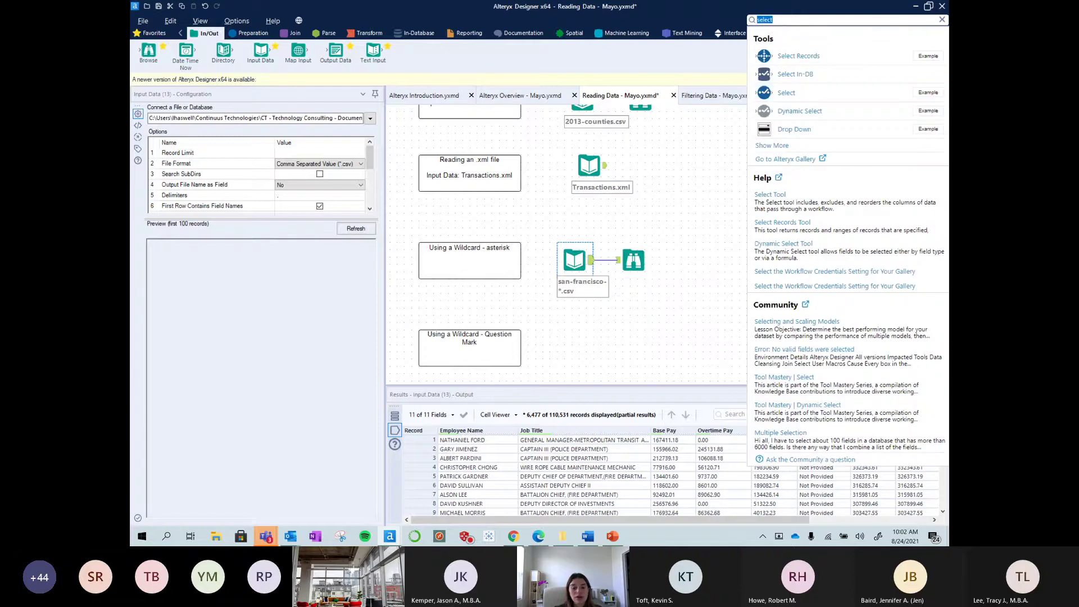
{"action": "type", "text": "comm"}
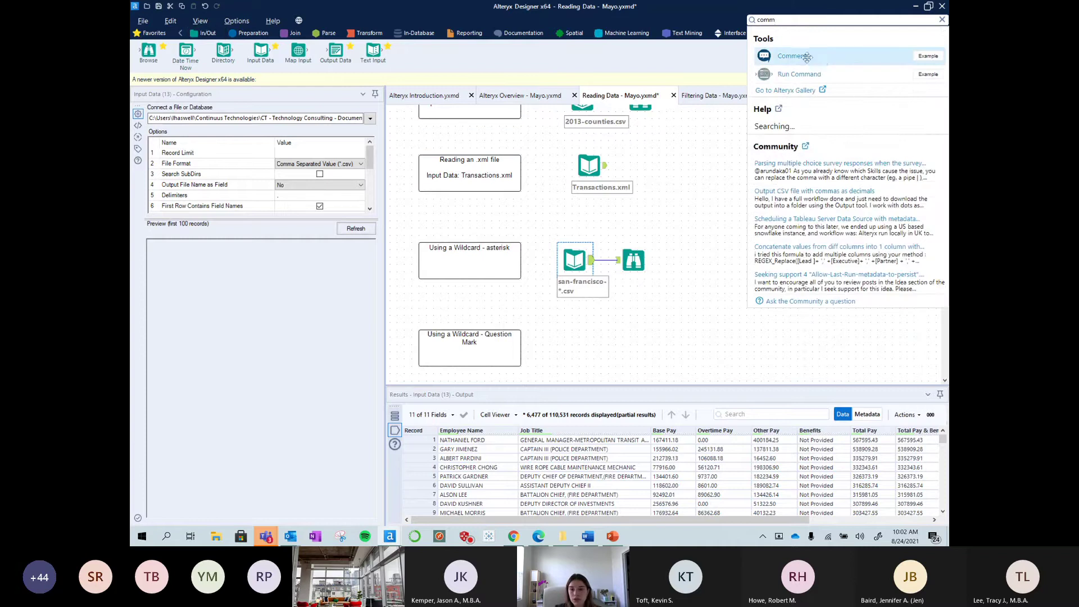
{"action": "left_click_drag", "start_coordinate": [807, 56], "coordinate": [731, 255]}
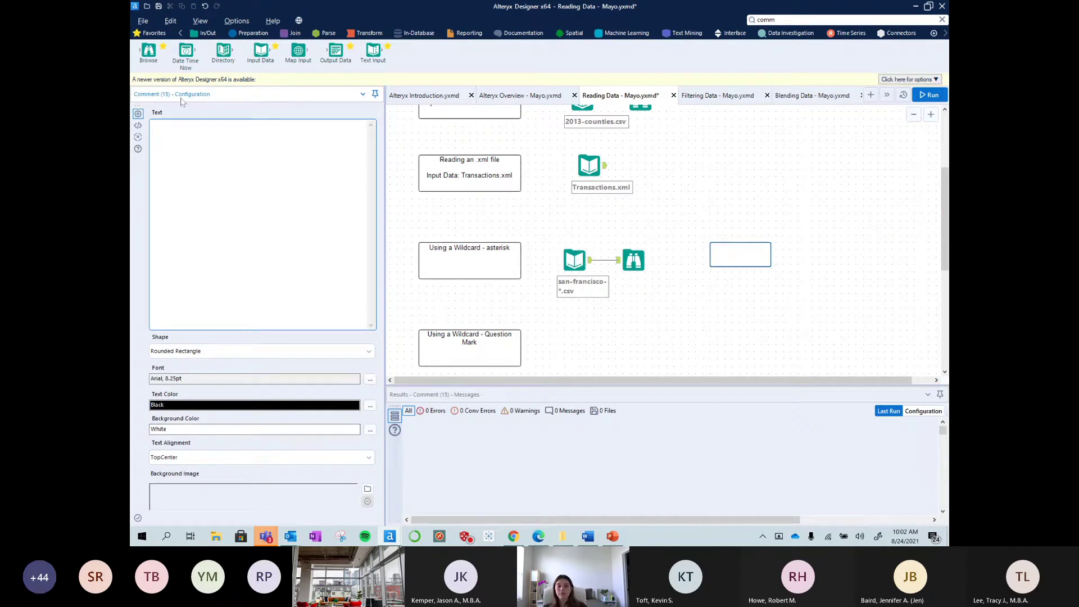
- Enlarge the empty comment box beside the Browse tool and enter the heading "Different Asterisk Methods:" in it
{"action": "left_click", "coordinate": [772, 269]}
{"action": "mouse_move", "coordinate": [773, 272]}
{"action": "left_mouse_down"}
{"action": "mouse_move", "coordinate": [834, 298]}
{"action": "mouse_move", "coordinate": [758, 273]}
{"action": "left_mouse_up"}
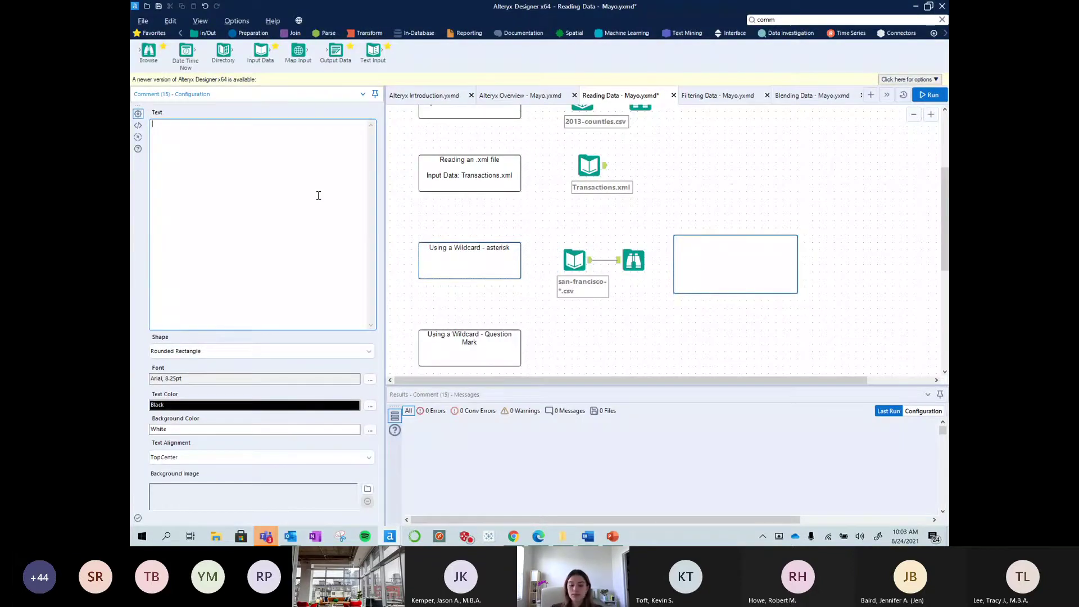
{"action": "type", "text": "Differen"}
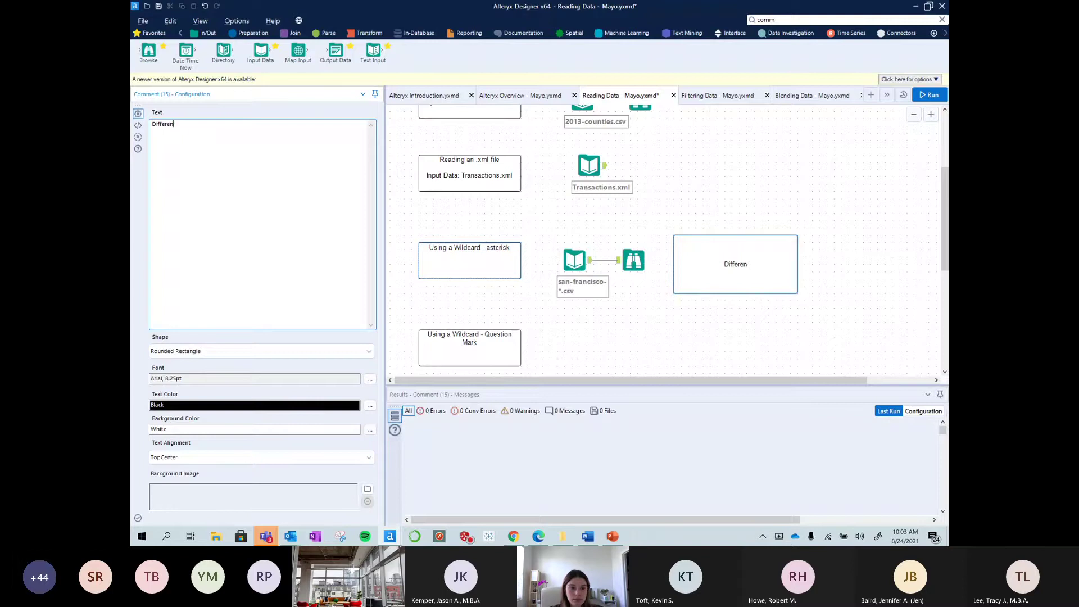
{"action": "type", "text": "t Asteri"}
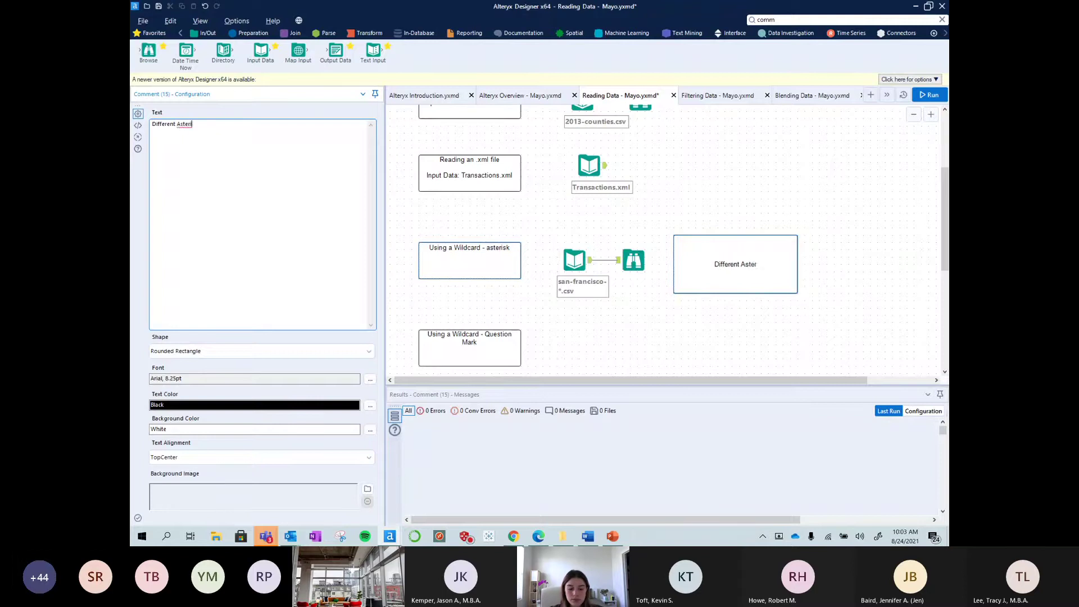
{"action": "type", "text": "sk Metho"}
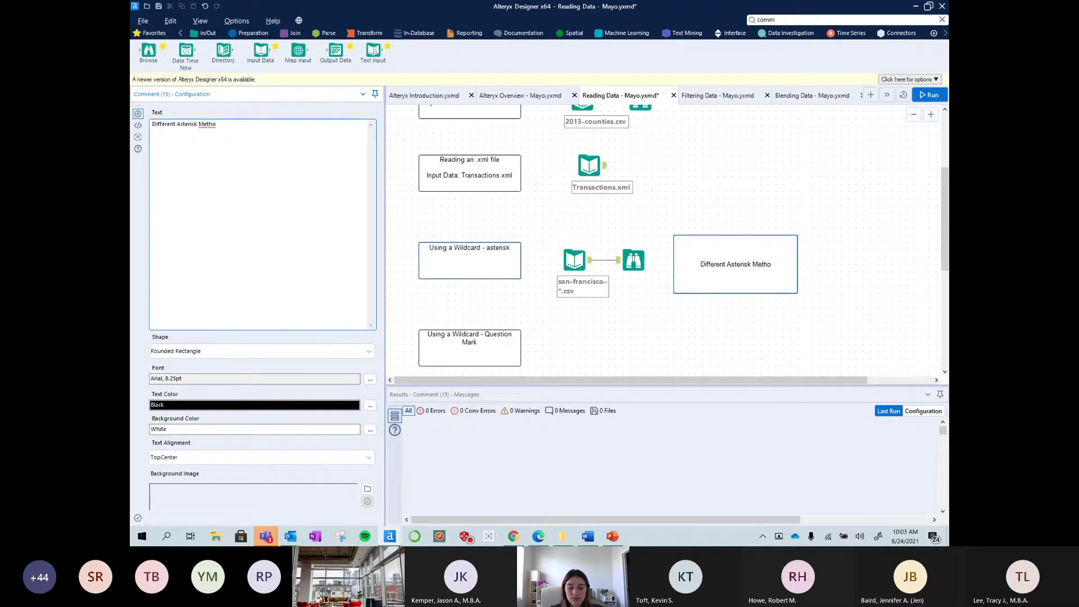
{"action": "type", "text": "ds:"}
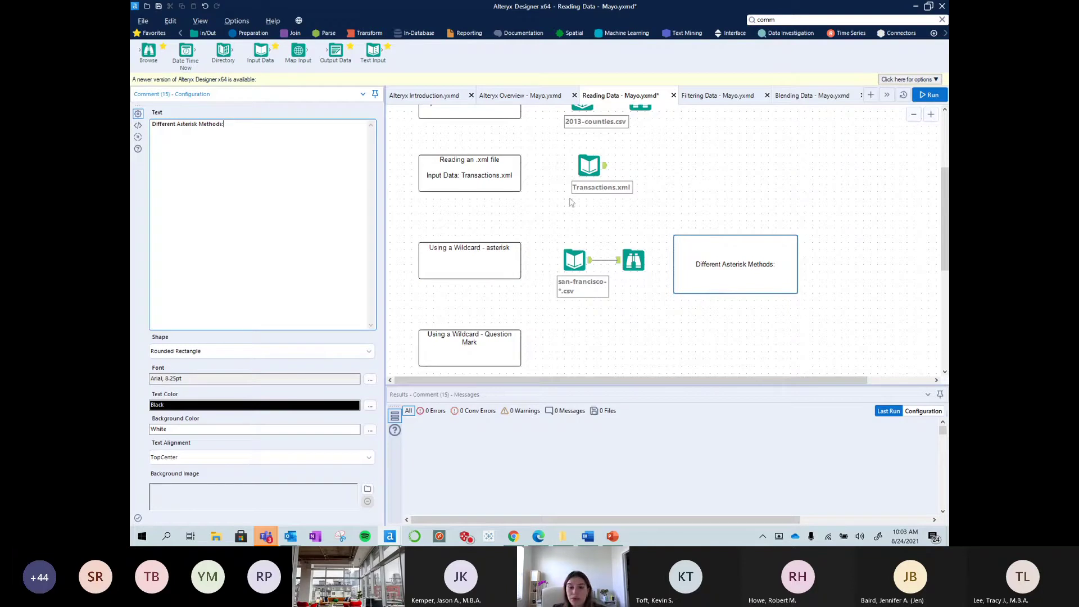
- Set Output File Name as Field to File Name Only for the san-francisco-*.csv input
{"action": "left_click", "coordinate": [567, 263]}
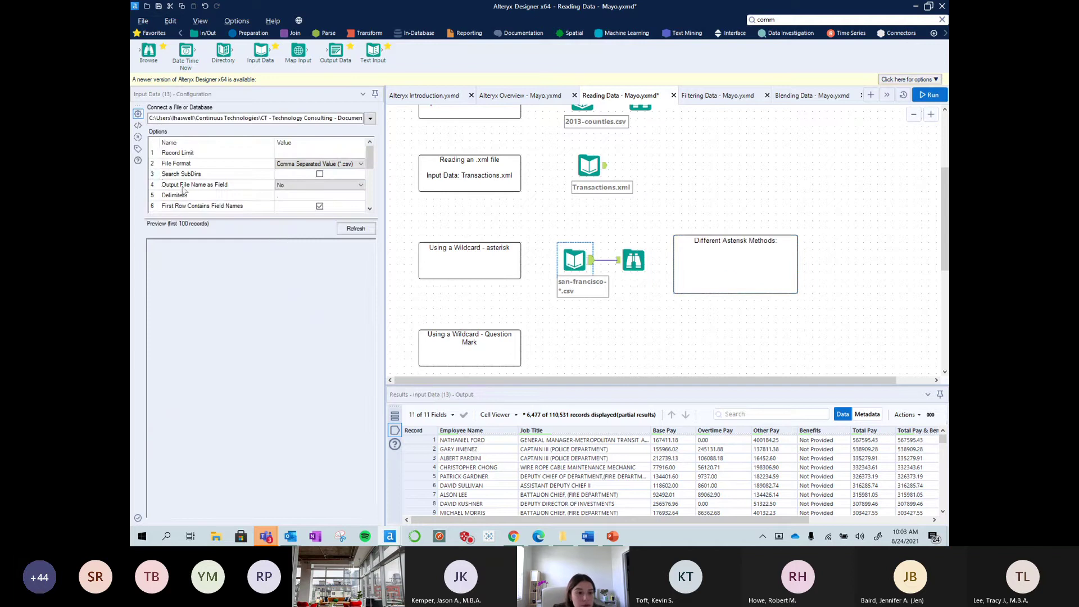
{"action": "left_click", "coordinate": [284, 187]}
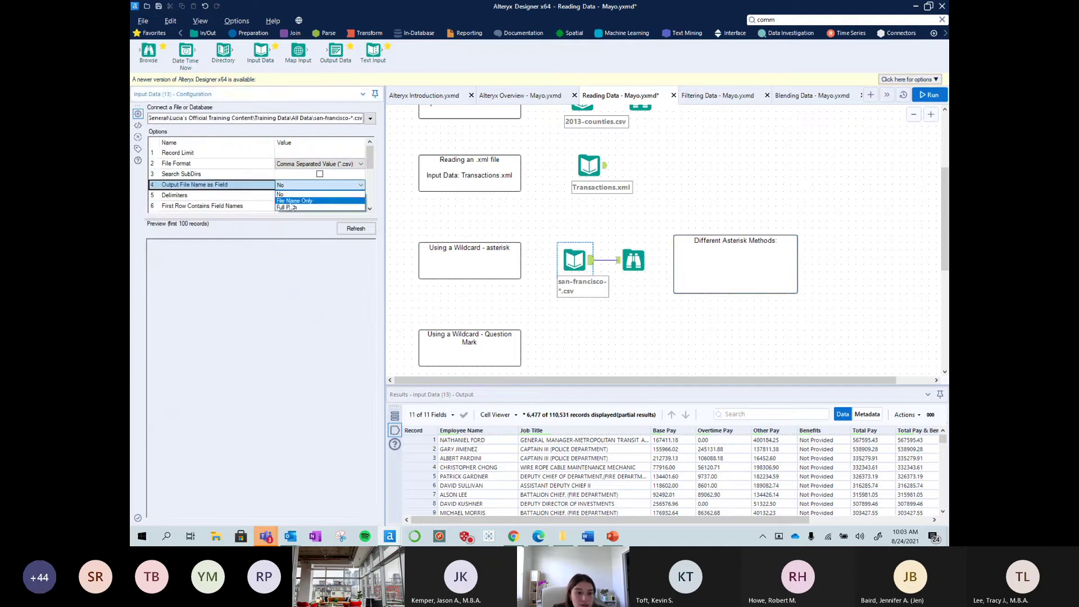
{"action": "left_click", "coordinate": [292, 203]}
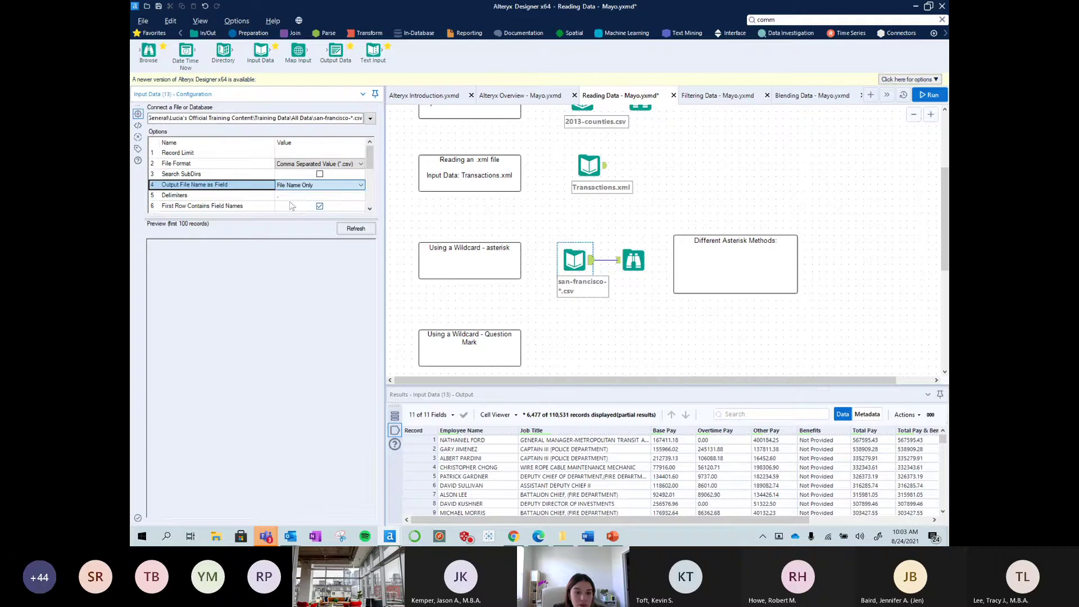
- Run the workflow and review the wildcard Browse tool's profile down to the FileName field
{"action": "left_click", "coordinate": [930, 95]}
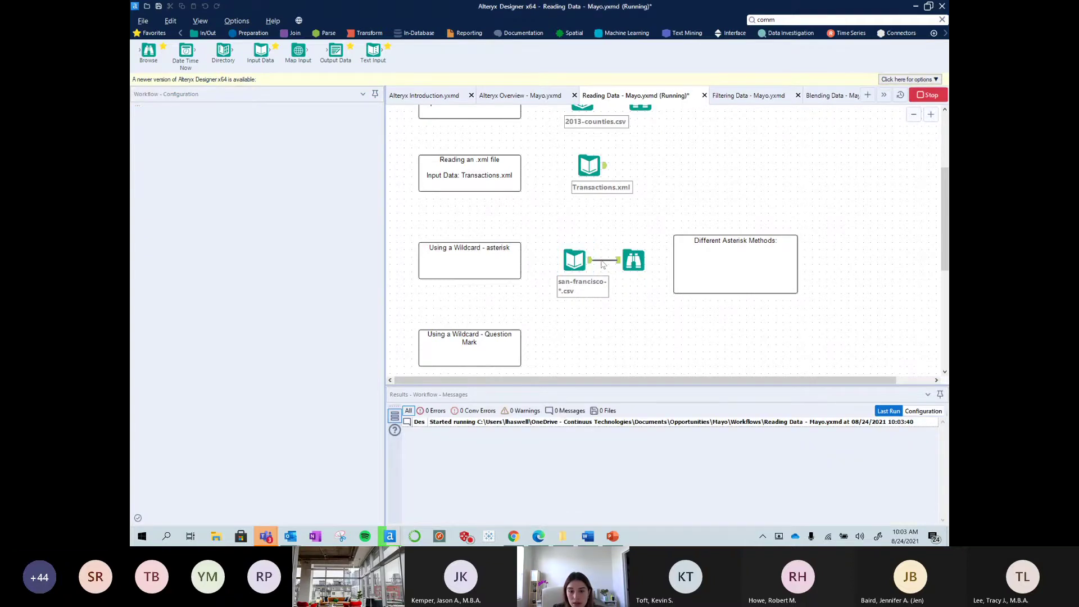
{"action": "left_click", "coordinate": [634, 260]}
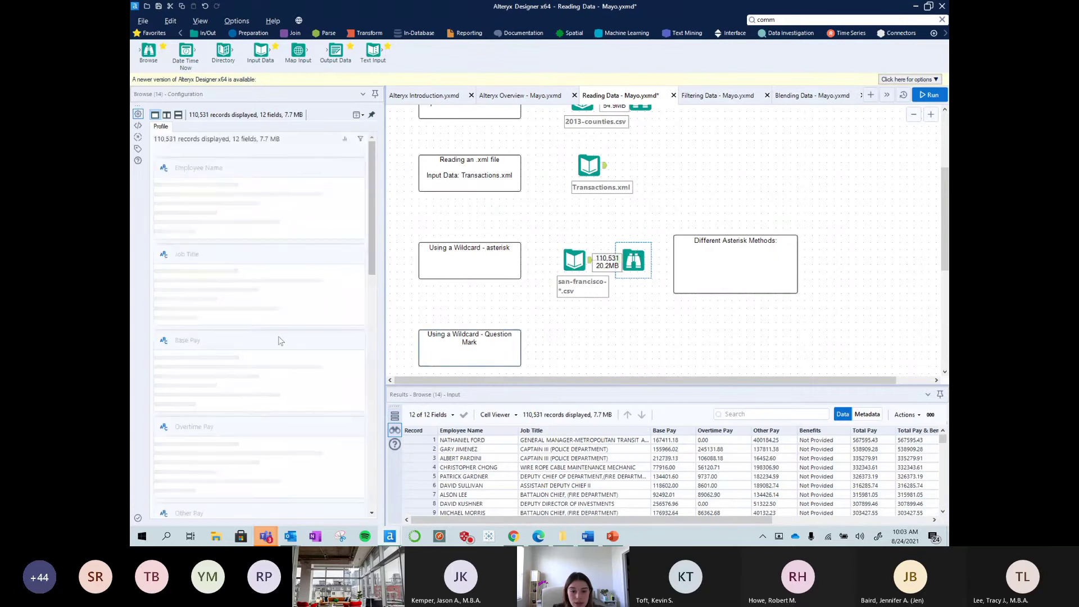
{"action": "scroll", "coordinate": [280, 340], "scroll_direction": "down", "scroll_amount": 15}
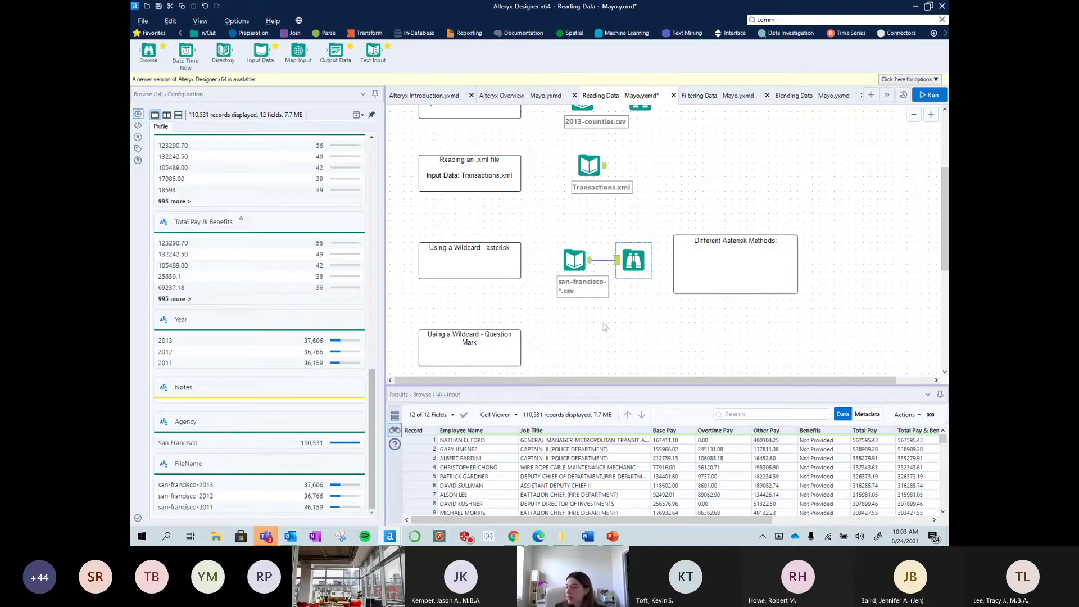
- Switch the san-francisco-*.csv input's Output File Name as Field to No and Full Path, and restore File Name Only
{"action": "left_click", "coordinate": [568, 258]}
{"action": "left_click", "coordinate": [292, 185]}
{"action": "left_click", "coordinate": [292, 185]}
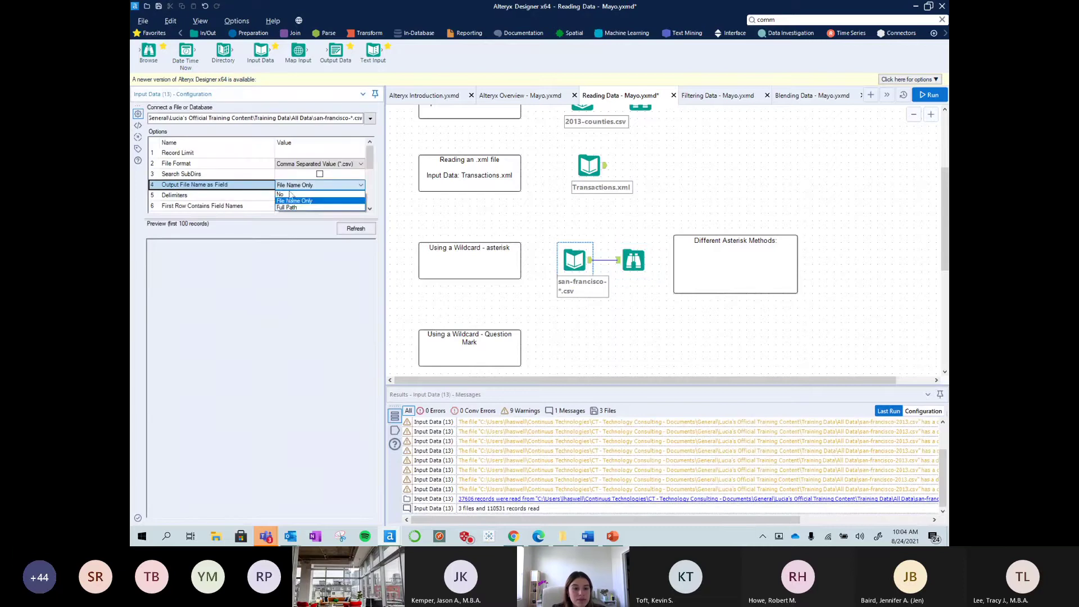
{"action": "left_click", "coordinate": [292, 194]}
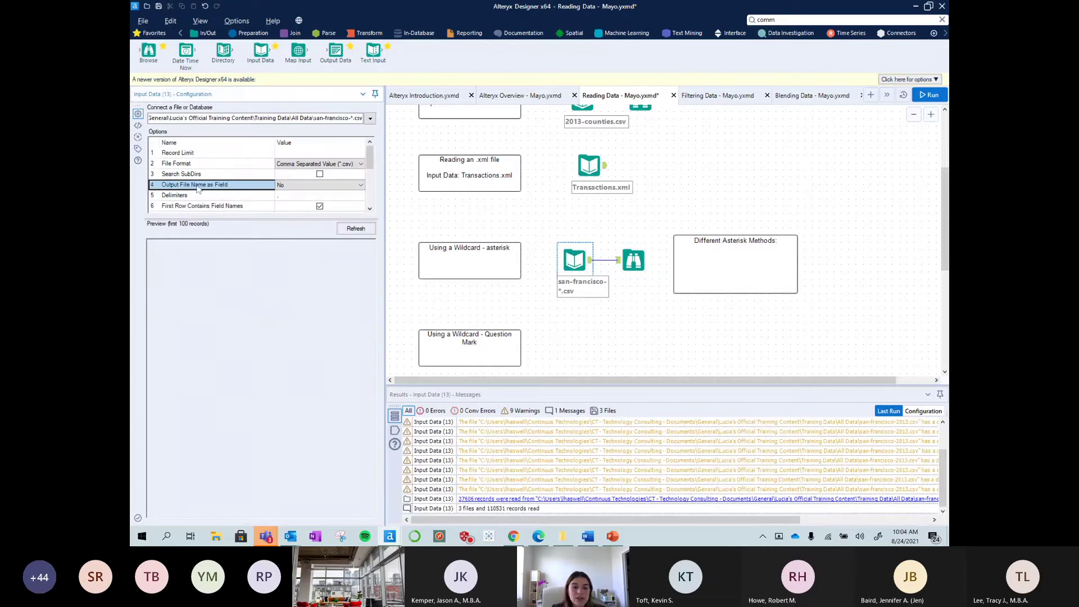
{"action": "left_click", "coordinate": [293, 186]}
{"action": "left_click", "coordinate": [295, 187]}
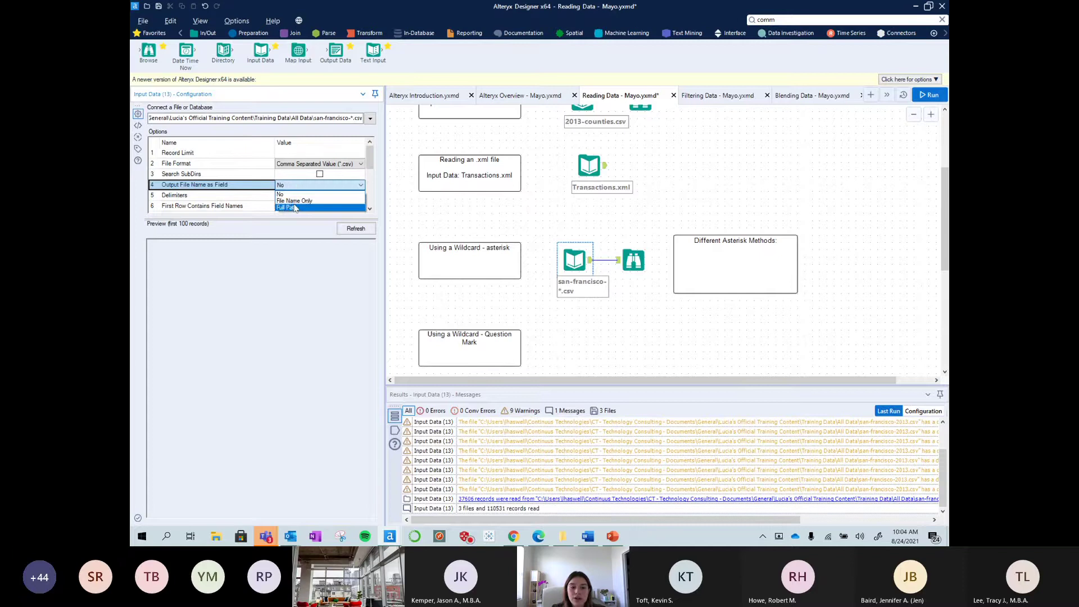
{"action": "left_click", "coordinate": [294, 208]}
{"action": "left_click", "coordinate": [294, 186]}
{"action": "left_click", "coordinate": [294, 201]}
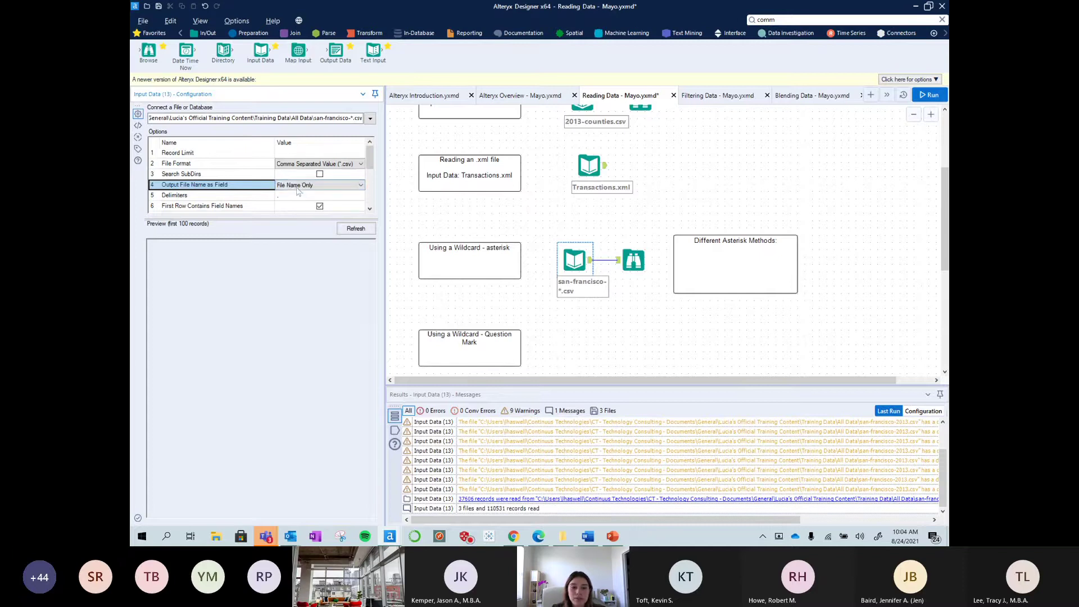
{"action": "left_click", "coordinate": [664, 225]}
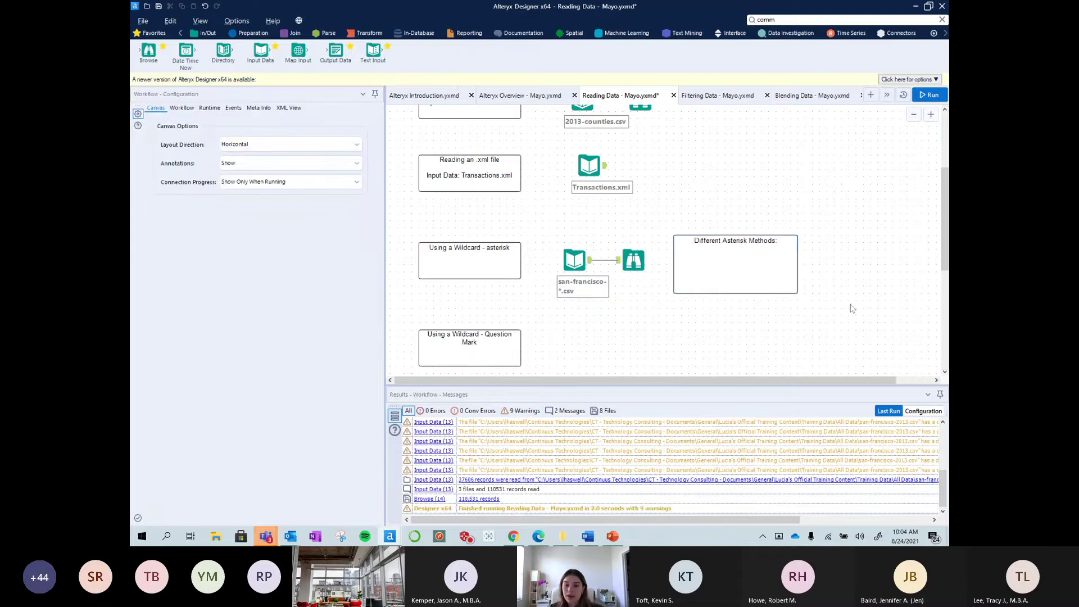
- Add the line "-san-francisco-20*" below the "Different Asterisk Methods:" heading in the comment
{"action": "left_click", "coordinate": [757, 273]}
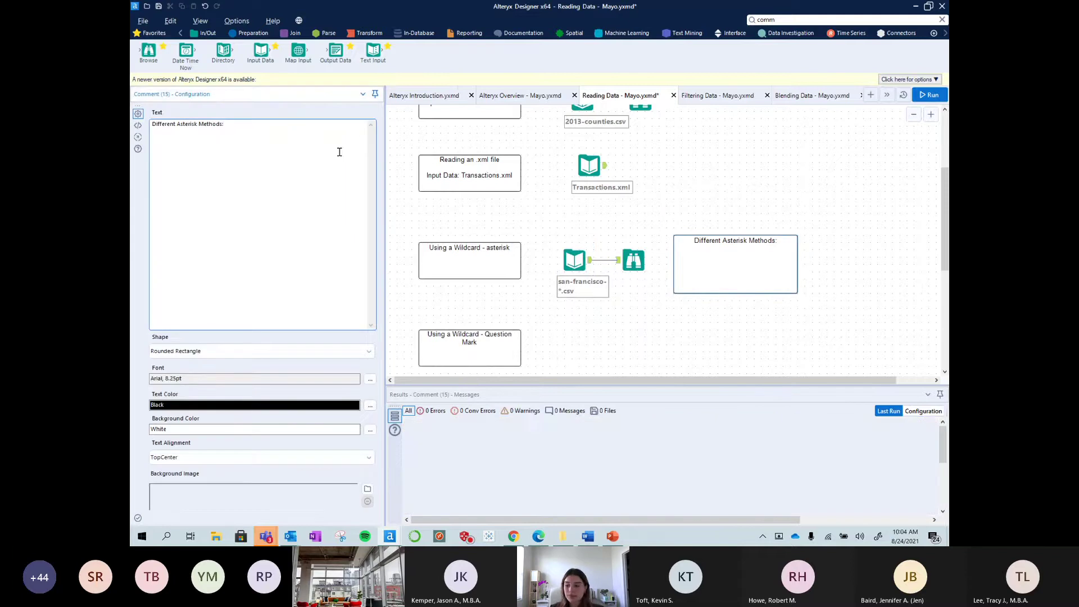
{"action": "key", "text": "Return"}
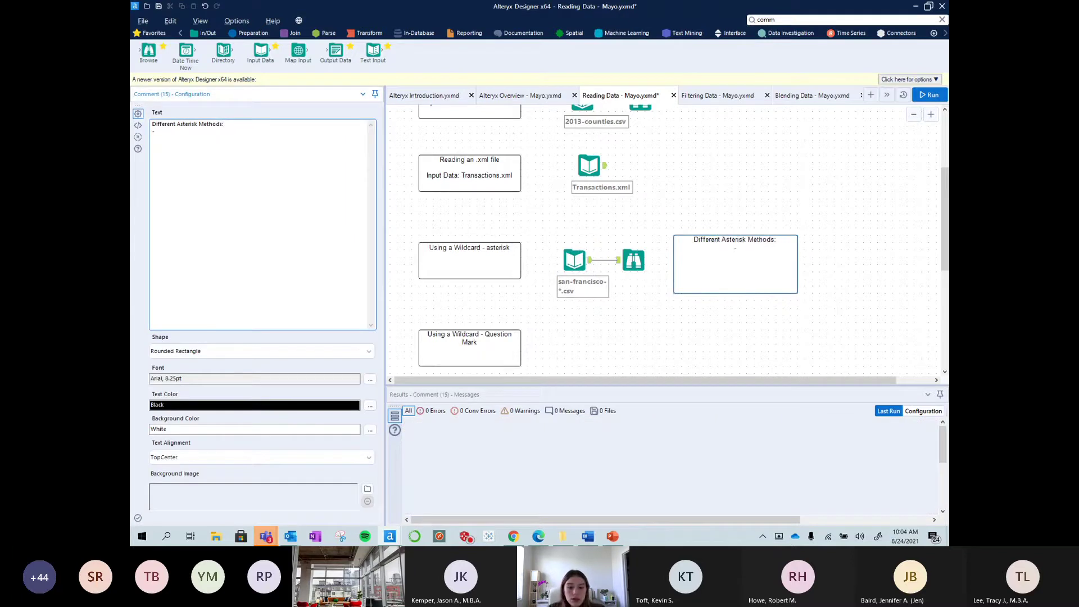
{"action": "type", "text": "-san-francic"}
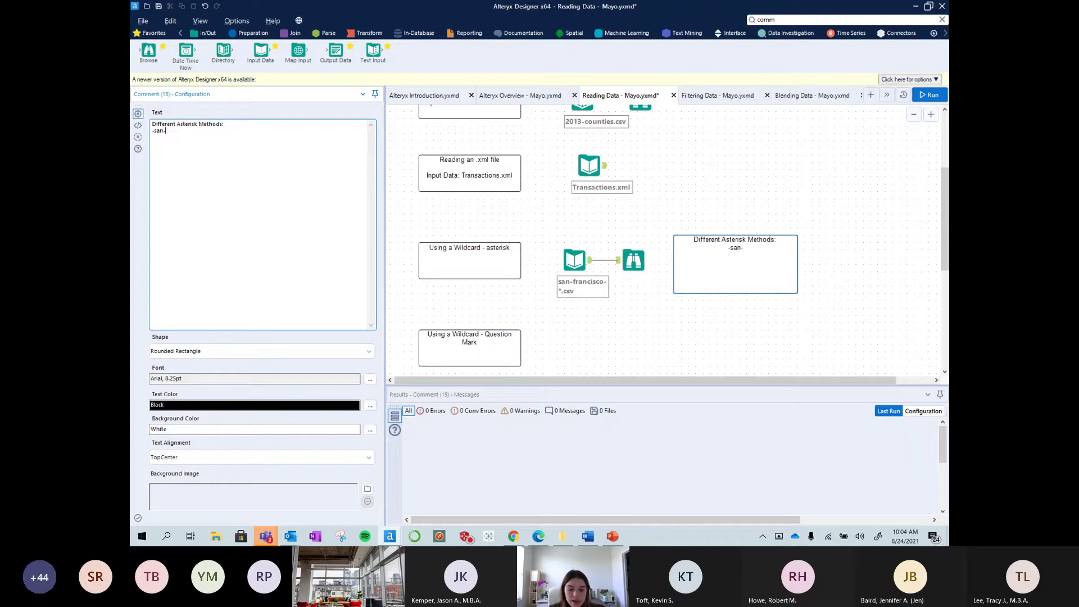
{"action": "type", "text": "so"}
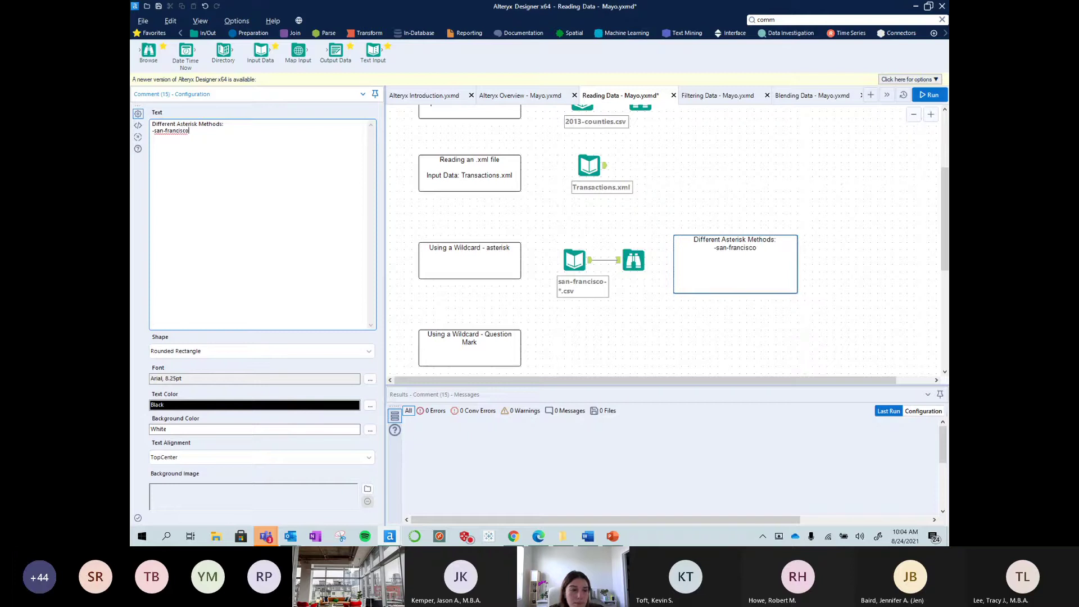
{"action": "type", "text": "*"}
{"action": "key", "text": "Left"}
{"action": "type", "text": "-"}
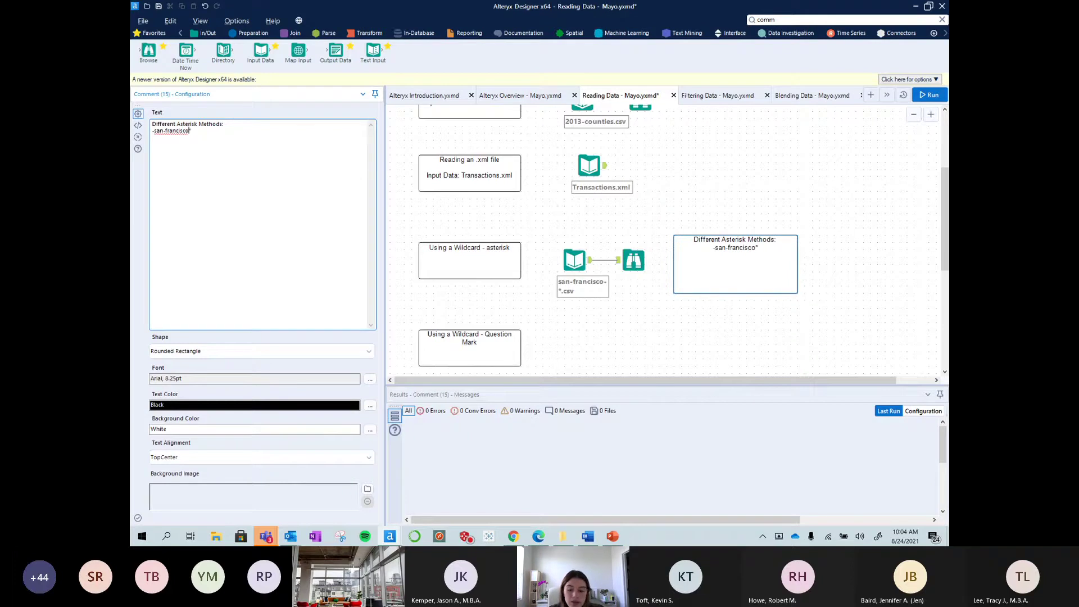
{"action": "key", "text": "BackSpace"}
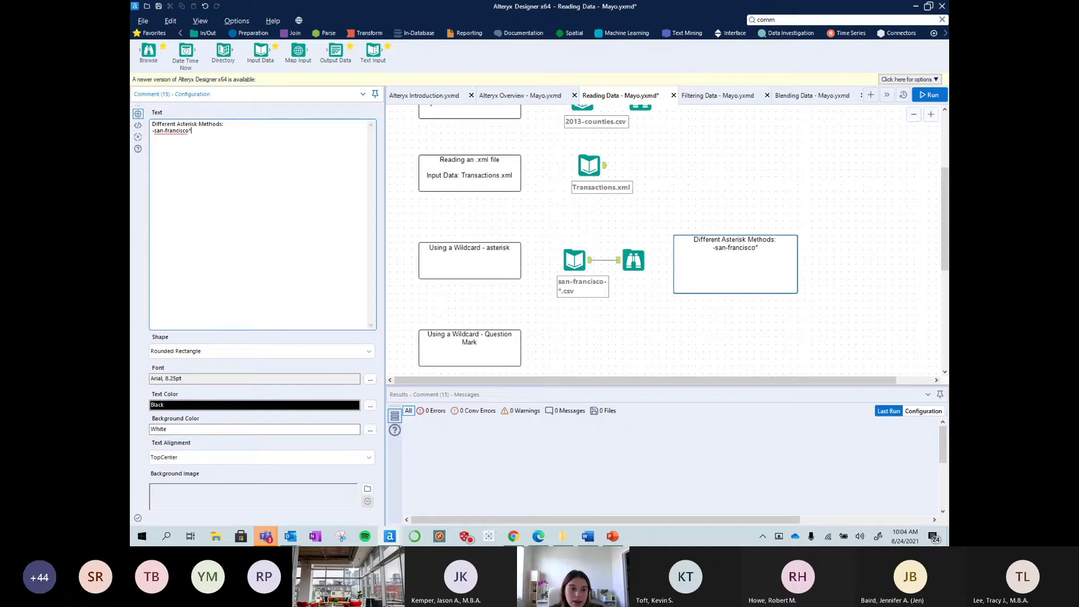
{"action": "key", "text": "Delete"}
{"action": "type", "text": "-20*"}
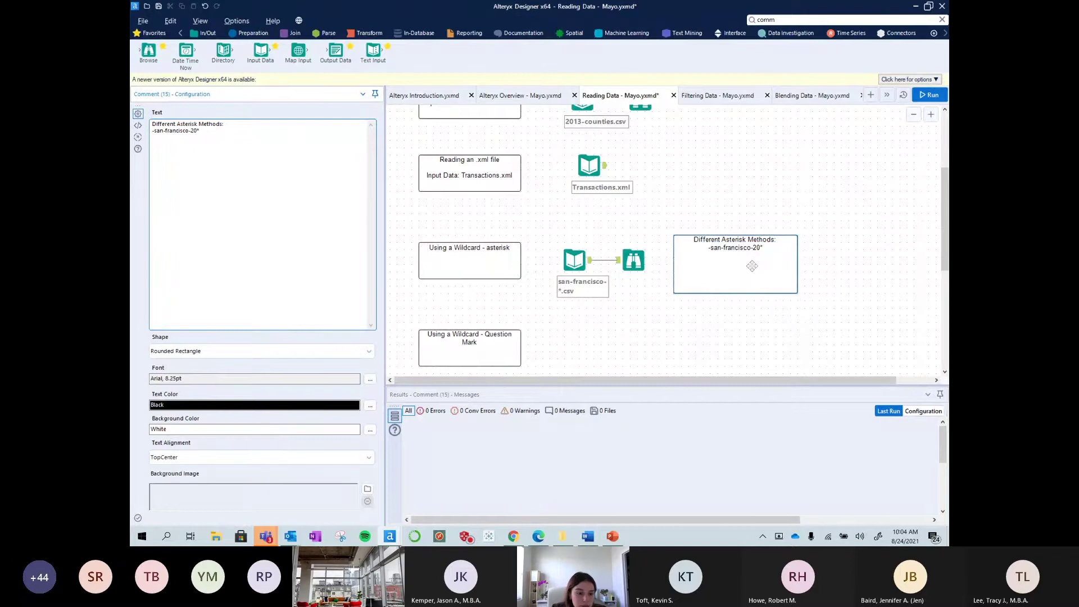
- Set the font size of the "Different Asterisk Methods:" comment to 12 pt
{"action": "left_click_drag", "start_coordinate": [178, 378], "coordinate": [166, 380]}
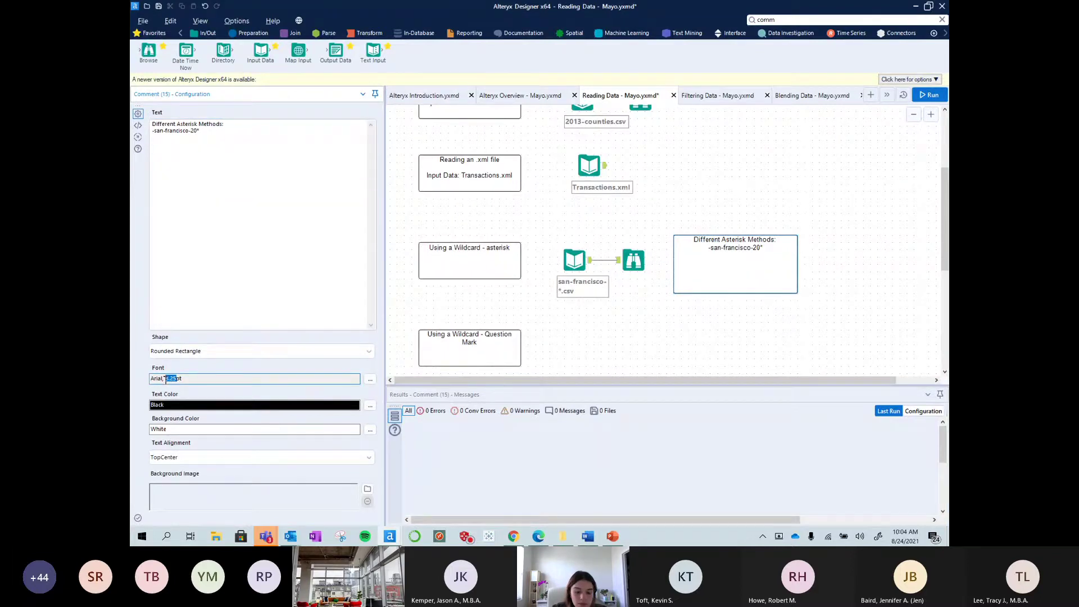
{"action": "left_click", "coordinate": [369, 380]}
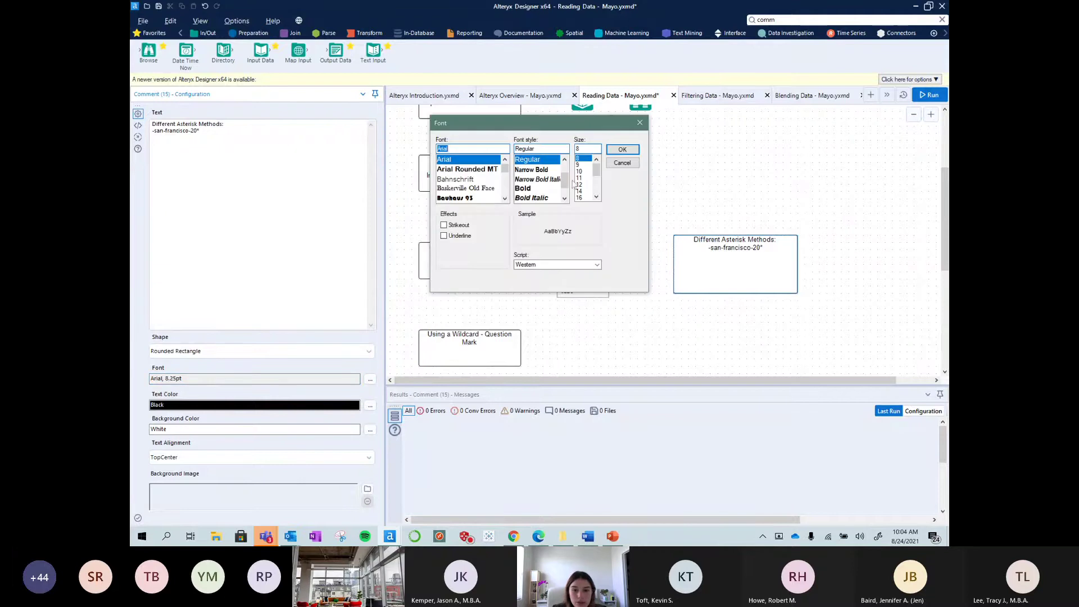
{"action": "left_click", "coordinate": [579, 184]}
{"action": "left_click", "coordinate": [622, 149]}
- Run the workflow and enlarge the asterisk methods comment box so its heading fits on one line
{"action": "left_click", "coordinate": [299, 152]}
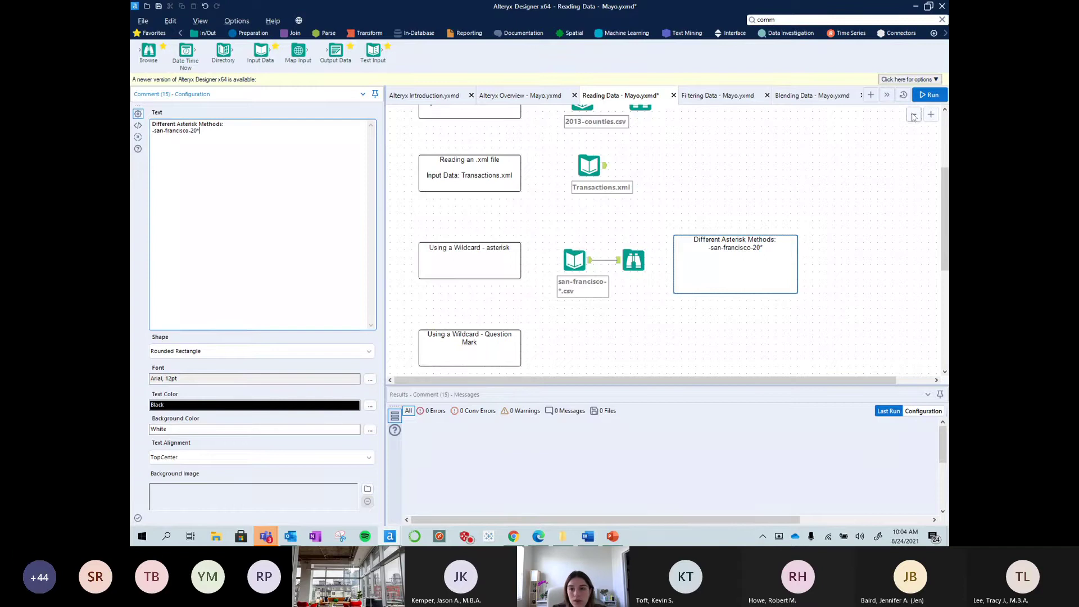
{"action": "left_click", "coordinate": [929, 94]}
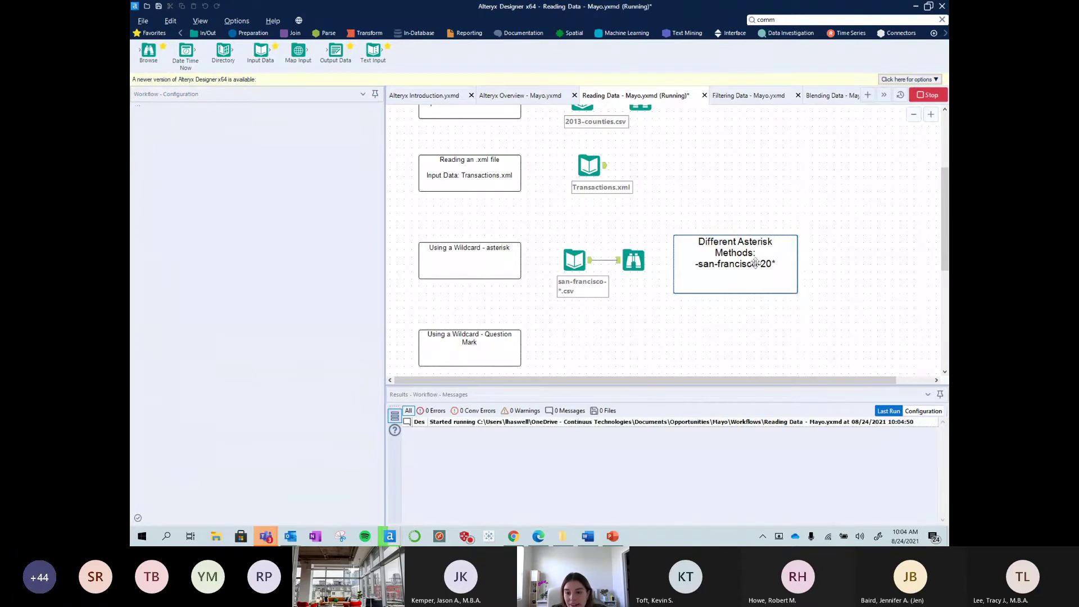
{"action": "left_click_drag", "start_coordinate": [797, 293], "coordinate": [877, 315]}
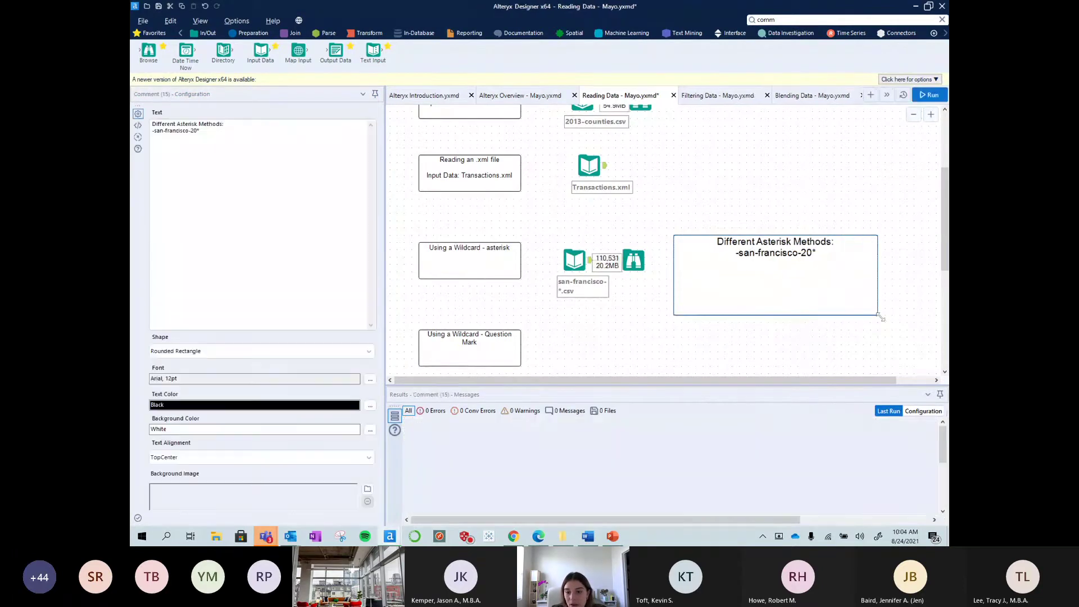
- Add the lines "-san-fran*" and "-san*" below "-san-francisco-20*" in the asterisk methods comment
{"action": "left_click", "coordinate": [206, 178]}
{"action": "left_click", "coordinate": [213, 139]}
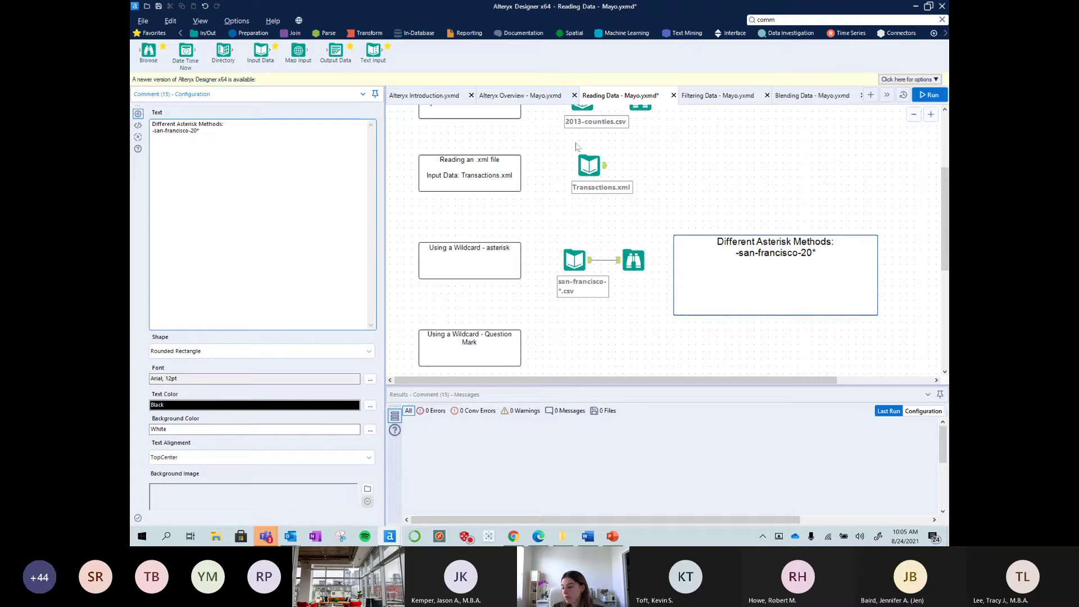
{"action": "key", "text": "Return"}
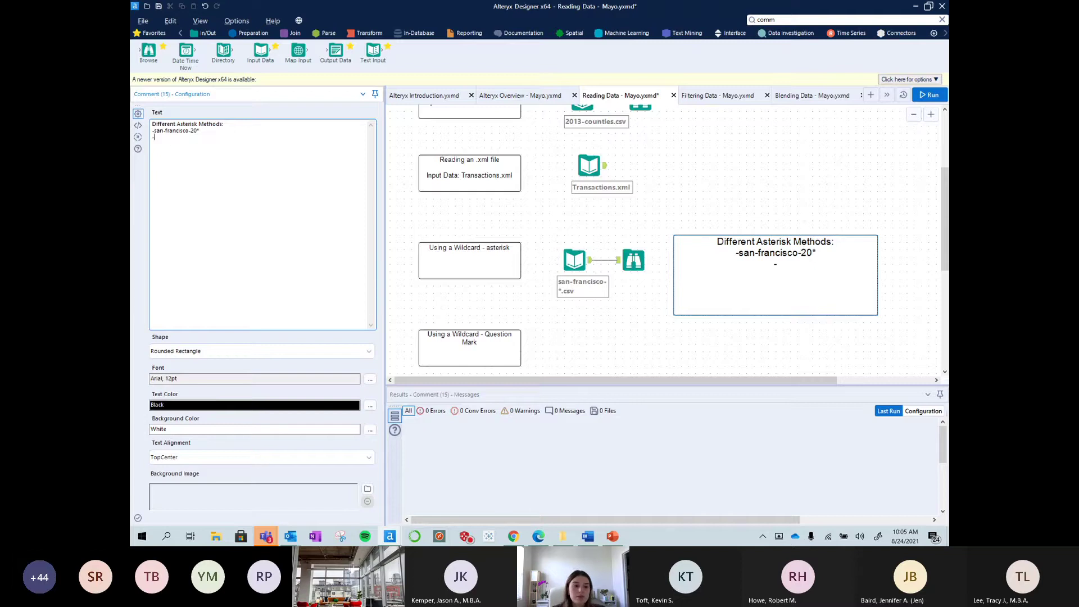
{"action": "type", "text": "-san-fran"}
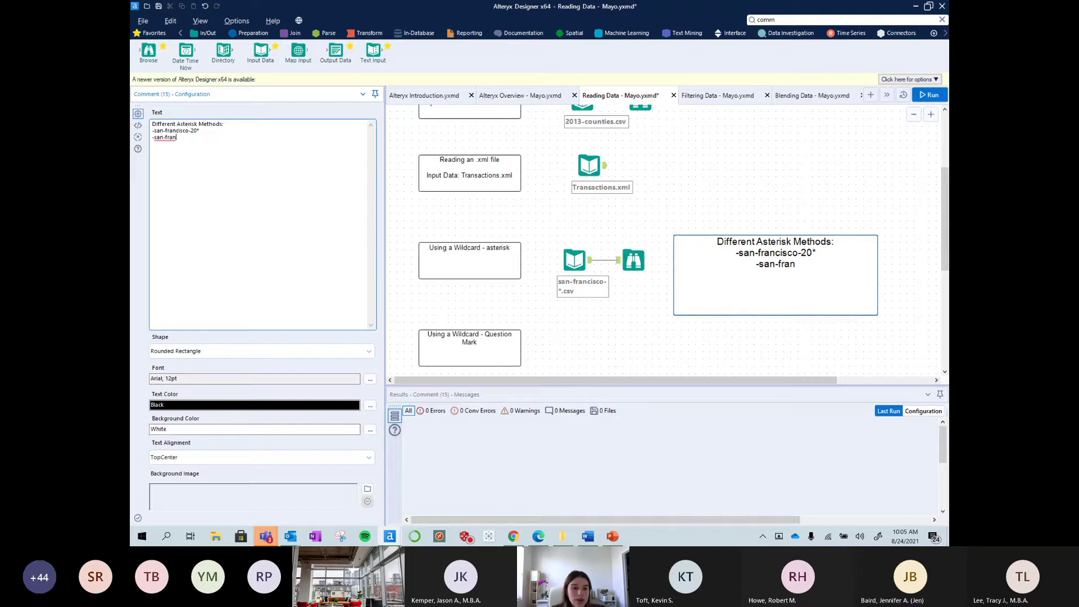
{"action": "type", "text": "*"}
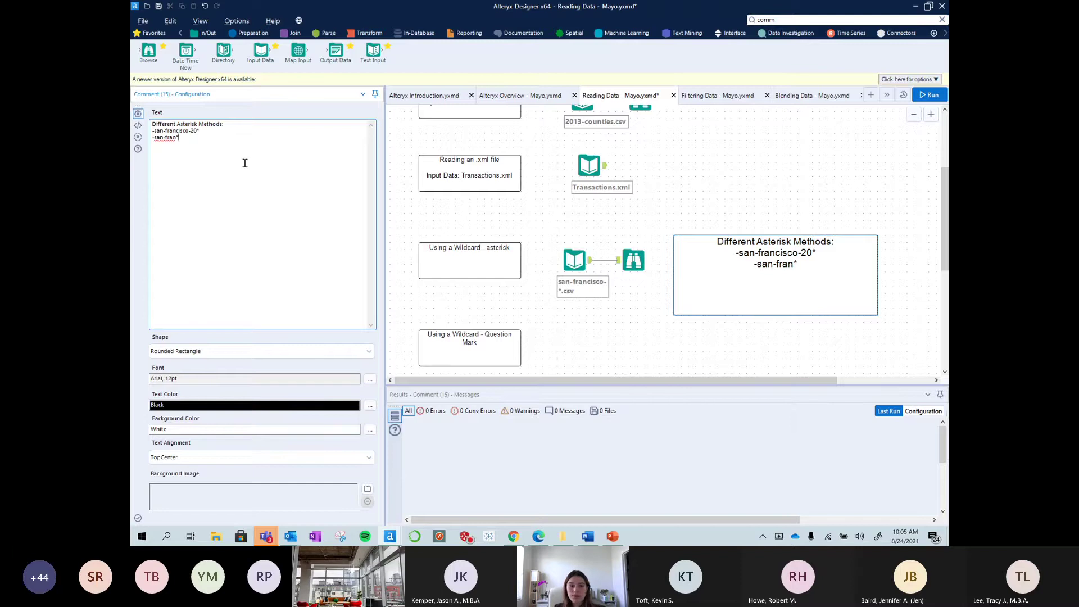
{"action": "key", "text": "Return"}
{"action": "type", "text": "-sam"}
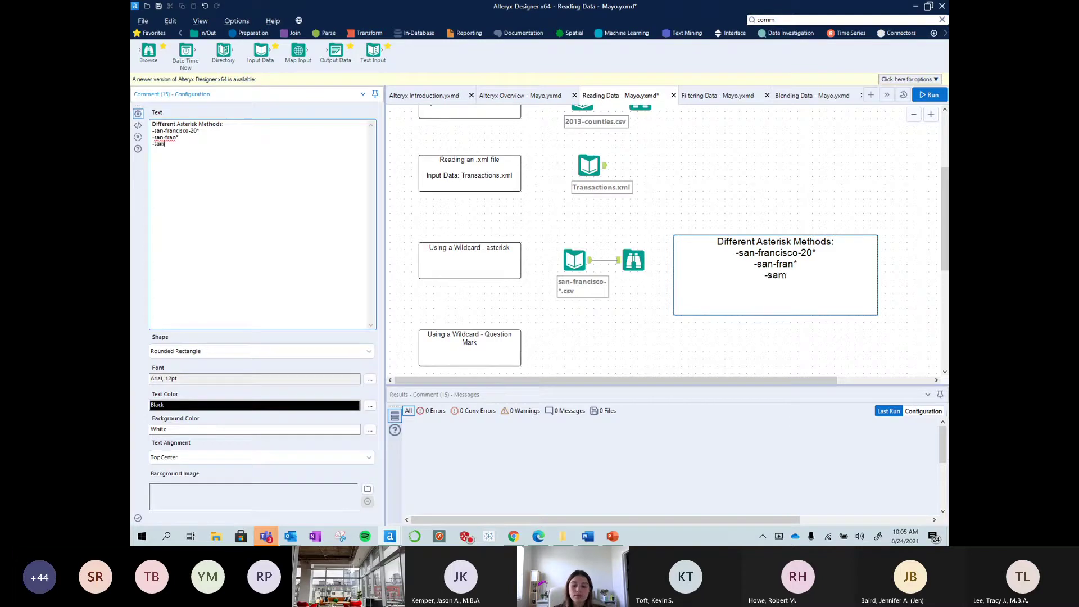
{"action": "type", "text": "*"}
{"action": "key", "text": "BackSpace"}
{"action": "key", "text": "BackSpace"}
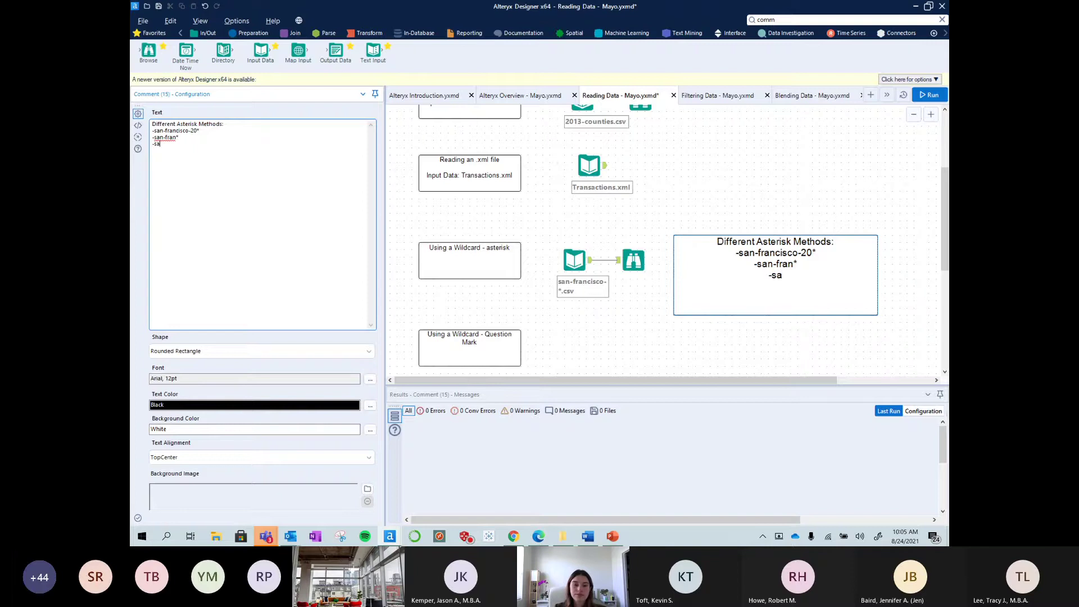
{"action": "type", "text": "n*"}
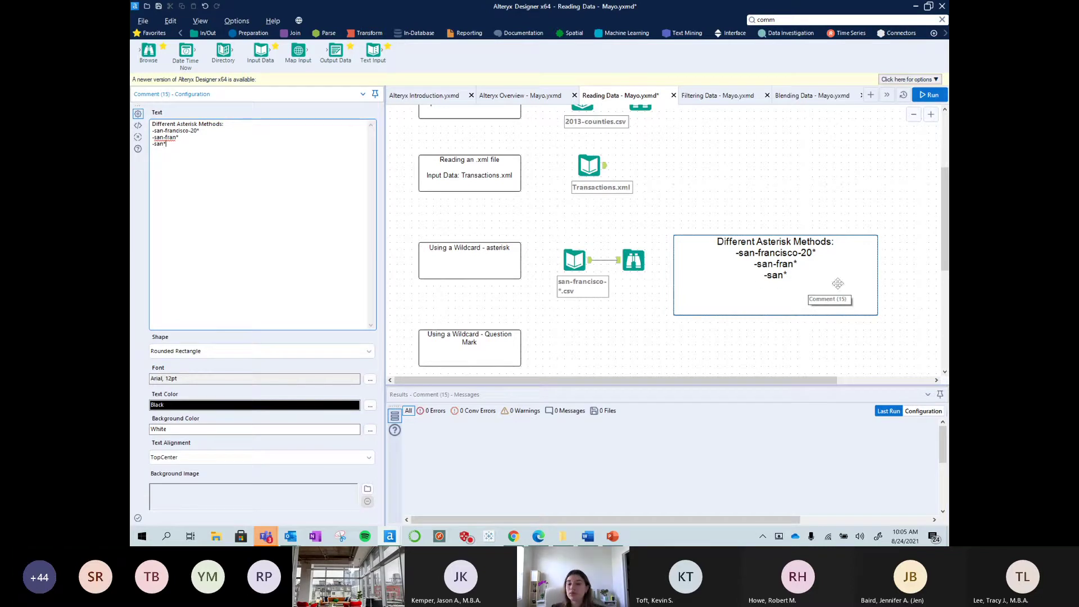
{"action": "left_click", "coordinate": [192, 140]}
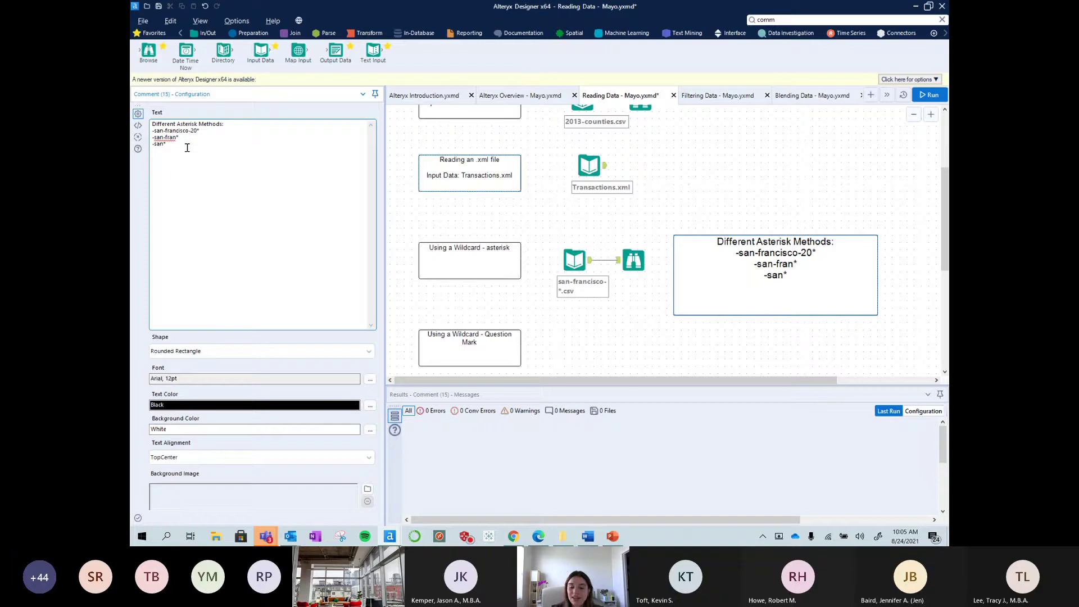
{"action": "key", "text": "Return"}
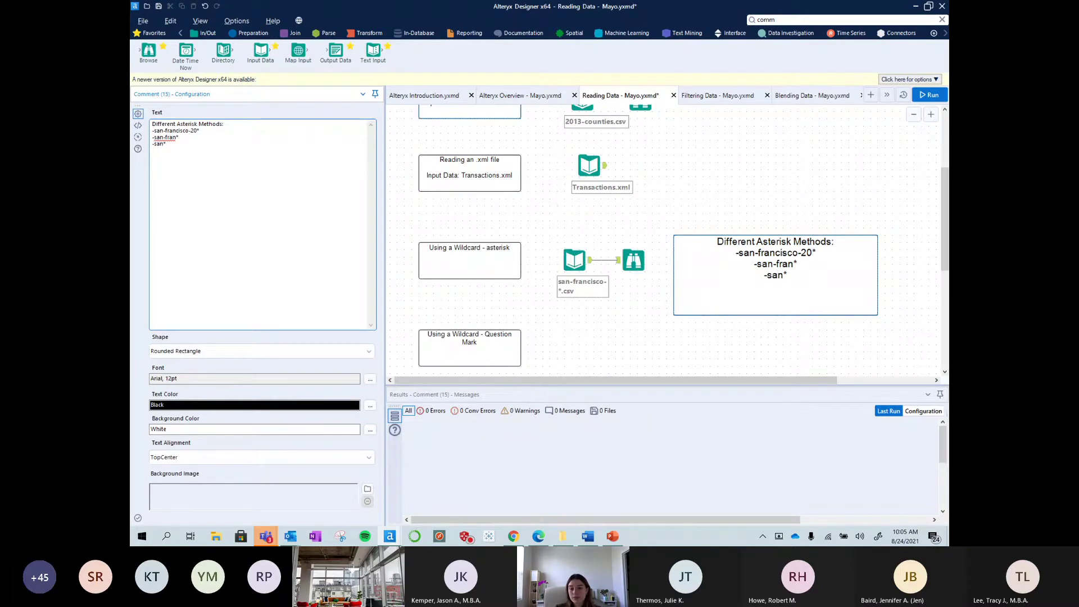
{"action": "left_click", "coordinate": [787, 247]}
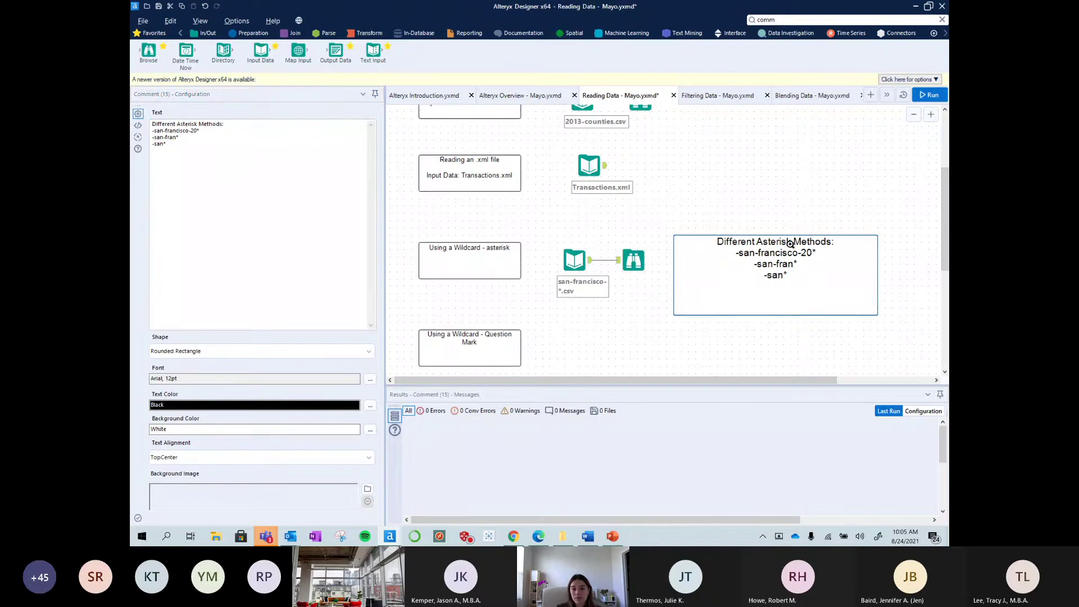
{"action": "scroll", "coordinate": [787, 236], "scroll_direction": "up", "scroll_amount": 2}
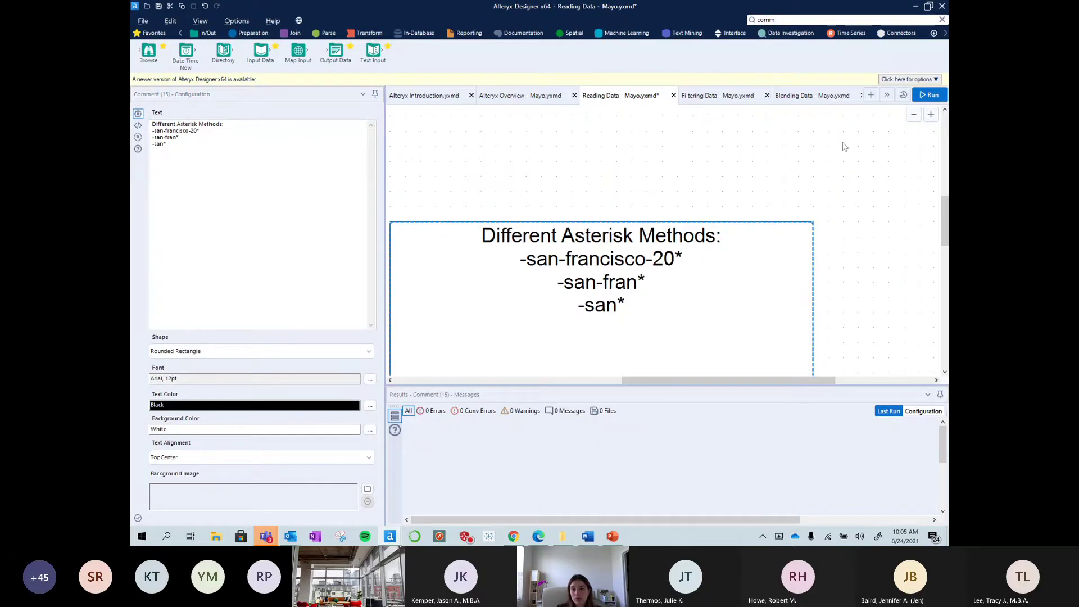
{"action": "left_click", "coordinate": [914, 114]}
{"action": "left_click", "coordinate": [914, 114]}
{"action": "left_click", "coordinate": [913, 114]}
{"action": "left_click", "coordinate": [914, 114]}
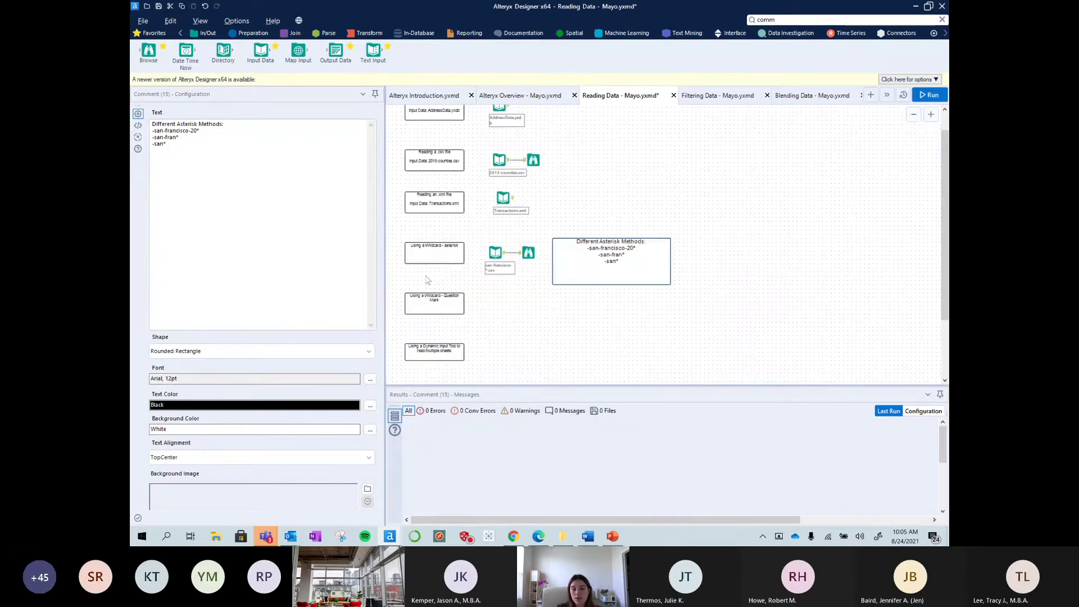
{"action": "left_click", "coordinate": [930, 115]}
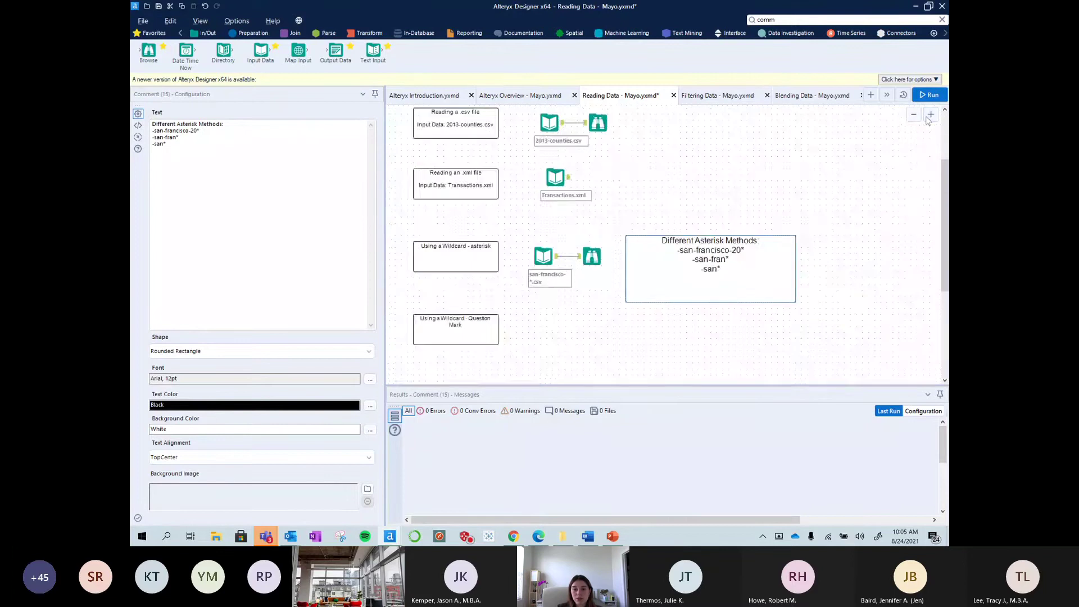
{"action": "left_click", "coordinate": [930, 115]}
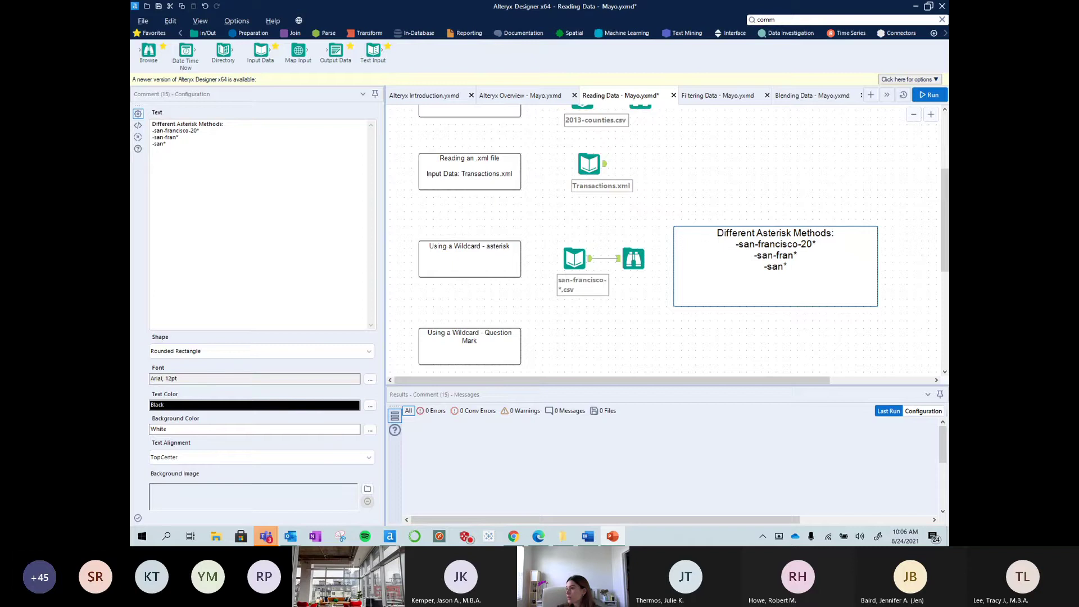
- Switch to the presentation to review the Reading Multiple Files slide about wildcards, and return to the Reading Data workflow
{"action": "key", "text": "alt+Tab"}
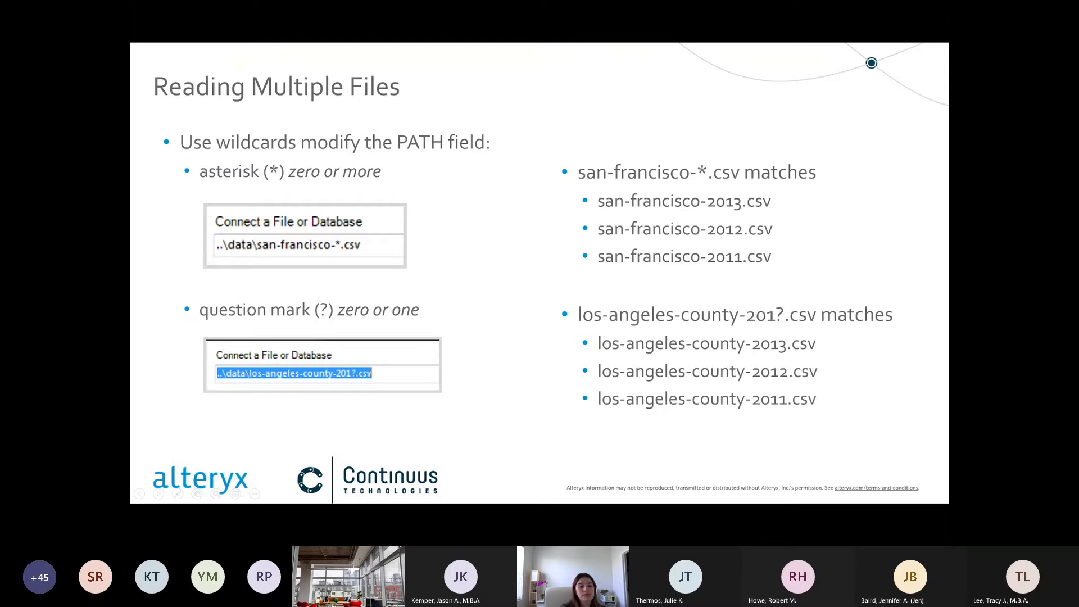
{"action": "key", "text": "alt+Tab"}
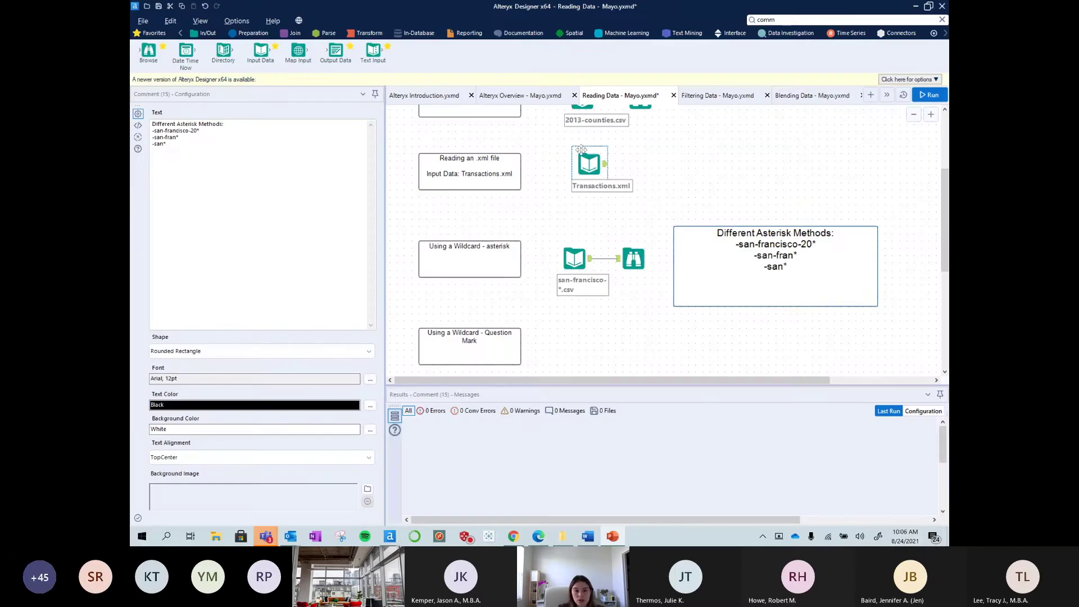
{"action": "scroll", "coordinate": [613, 166], "scroll_direction": "down", "scroll_amount": 1}
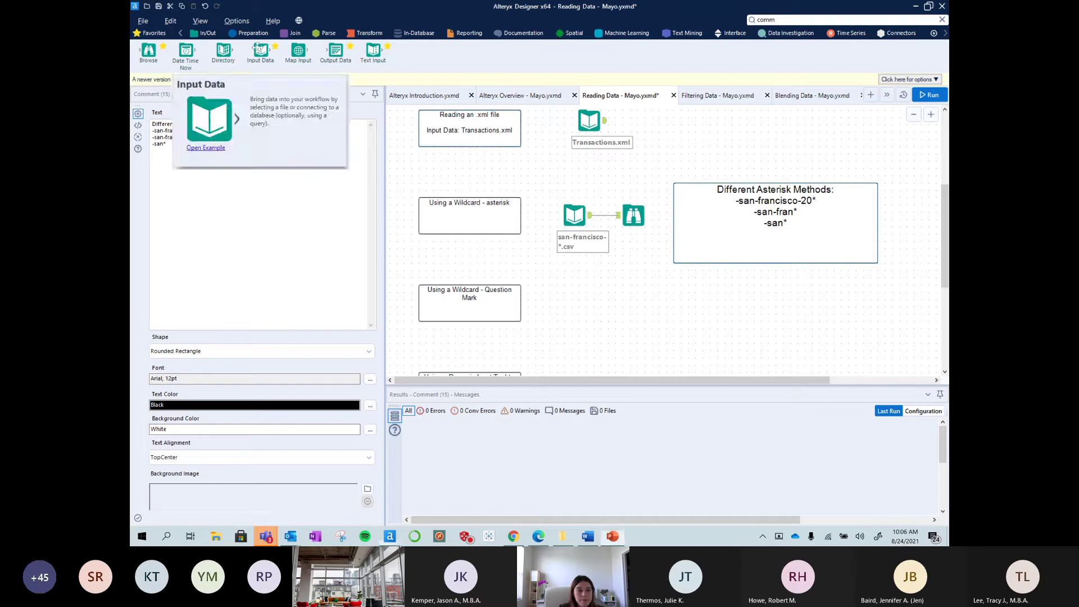
{"action": "left_click_drag", "start_coordinate": [260, 52], "coordinate": [588, 297]}
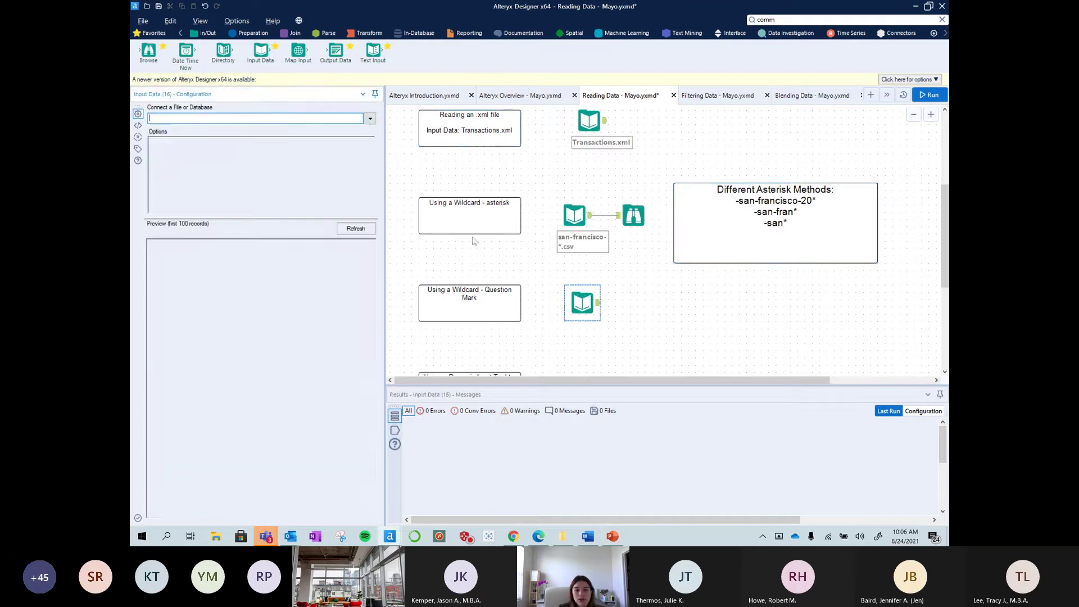
{"action": "left_click", "coordinate": [370, 119]}
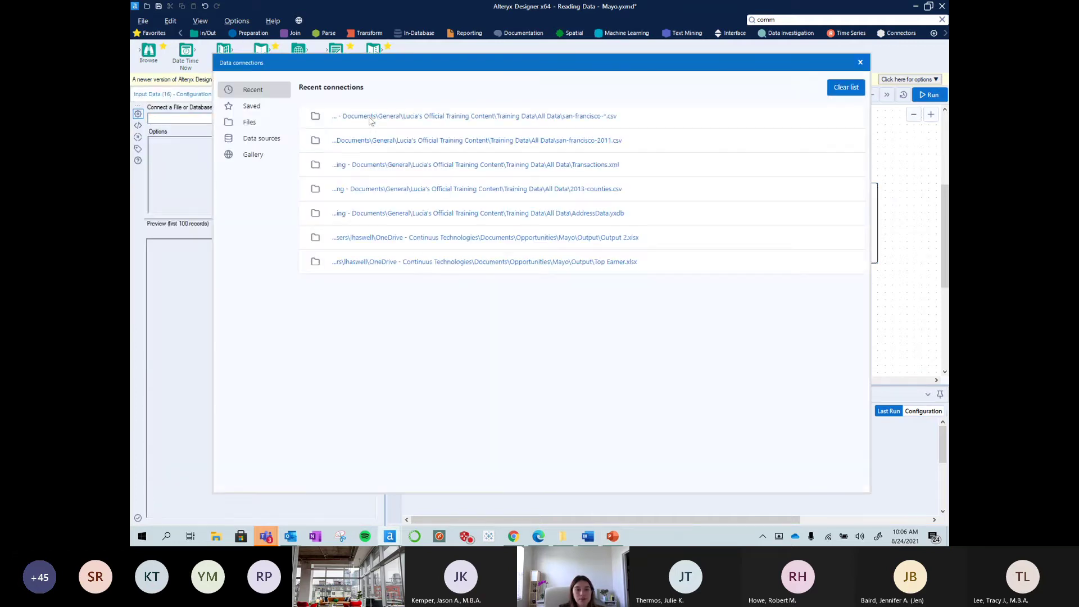
{"action": "left_click", "coordinate": [544, 140]}
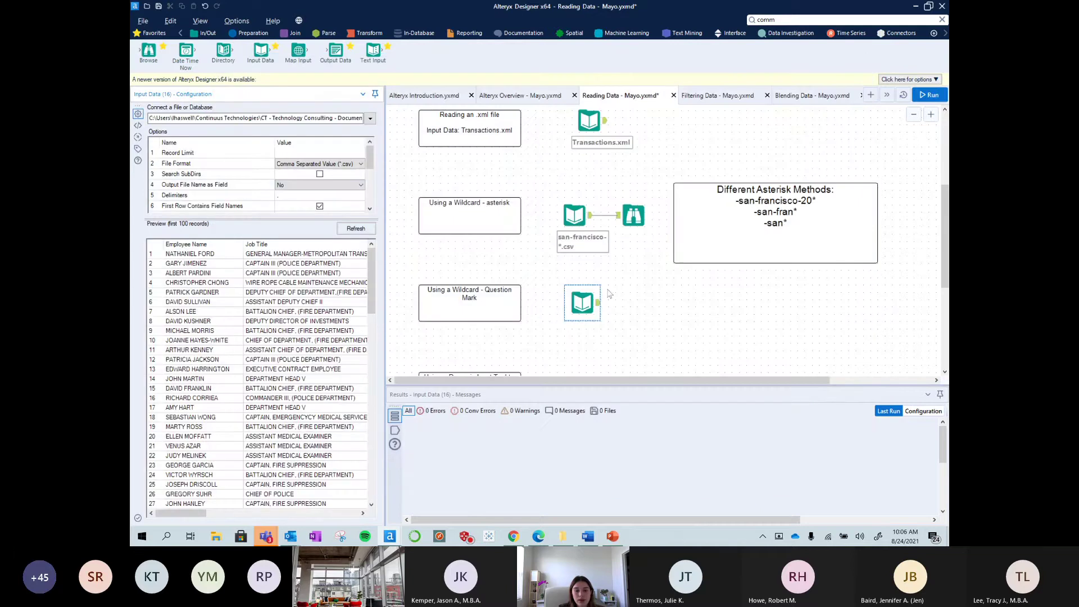
{"action": "right_click", "coordinate": [622, 312]}
{"action": "left_click", "coordinate": [646, 407]}
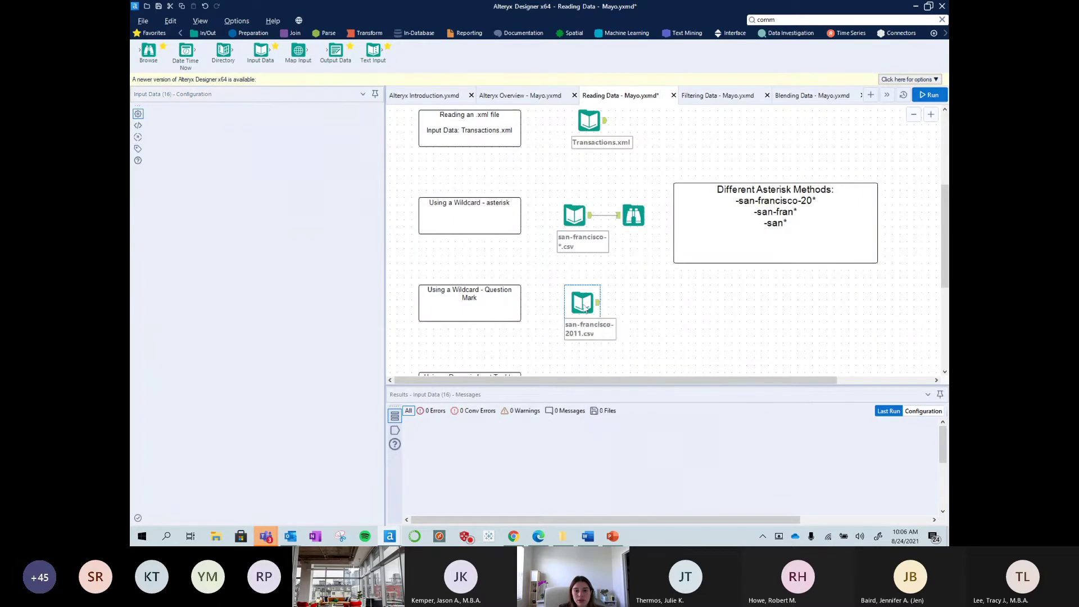
- Add an Input Data tool beside the question mark wildcard comment, connect it to san-francisco-2011.csv, and run the workflow
{"action": "left_click_drag", "start_coordinate": [282, 59], "coordinate": [571, 302]}
{"action": "left_click", "coordinate": [370, 119]}
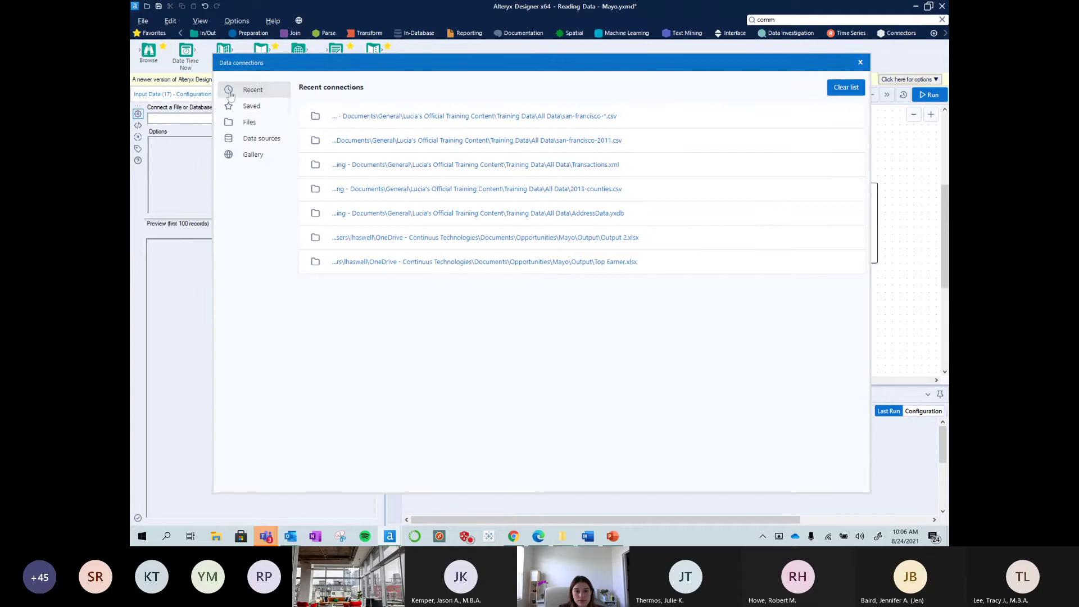
{"action": "left_click", "coordinate": [511, 140]}
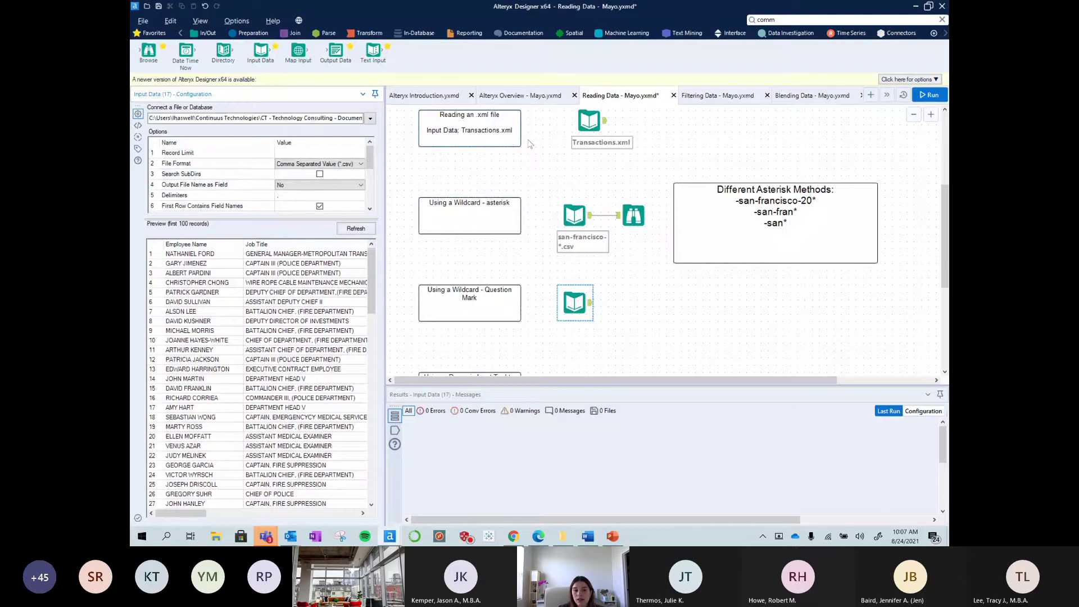
{"action": "left_click", "coordinate": [928, 95]}
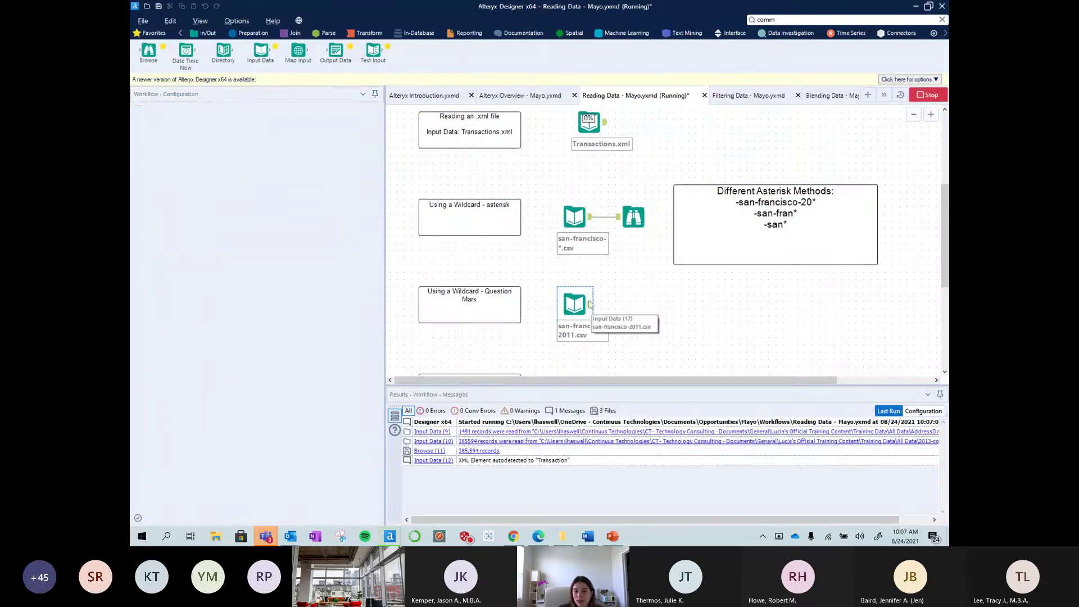
- Add an empty Comment box to the right of the san-francisco-2011.csv input
{"action": "scroll", "coordinate": [612, 313], "scroll_direction": "down", "scroll_amount": 2}
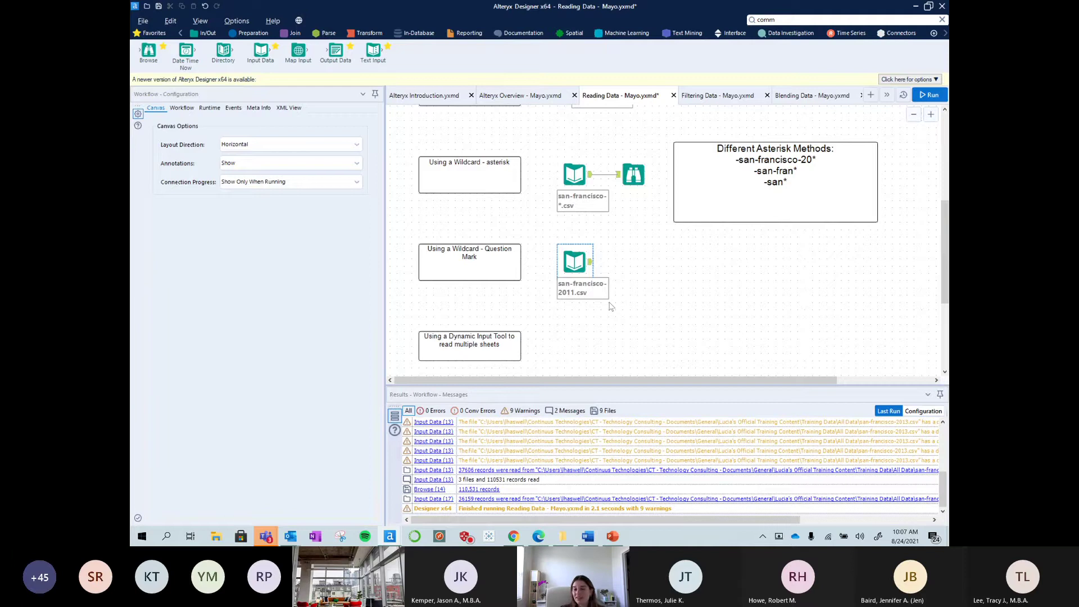
{"action": "left_click", "coordinate": [617, 272]}
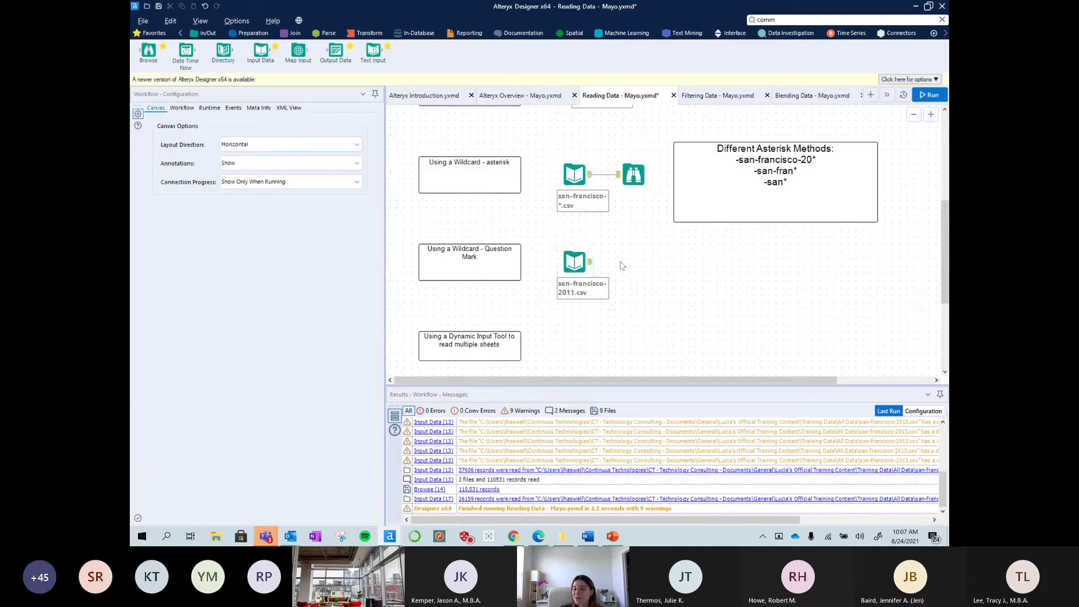
{"action": "left_click", "coordinate": [809, 20]}
{"action": "left_click_drag", "start_coordinate": [710, 140], "coordinate": [706, 259]}
- Shrink the asterisk methods comment to fit its text, and enlarge the empty comment below it and move it slightly up
{"action": "left_click", "coordinate": [694, 191]}
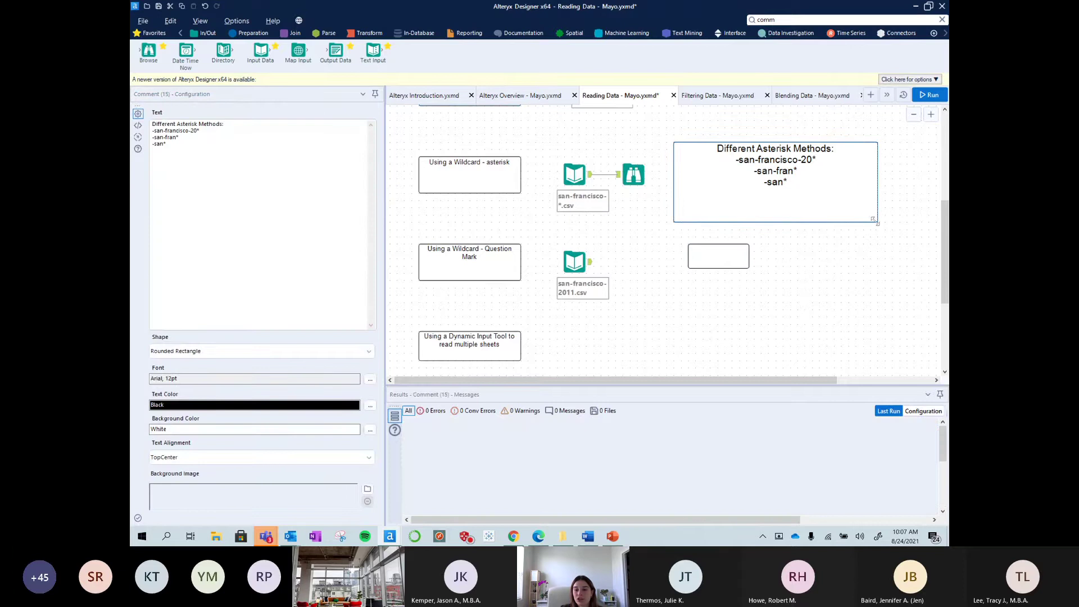
{"action": "left_click_drag", "start_coordinate": [877, 222], "coordinate": [828, 193]}
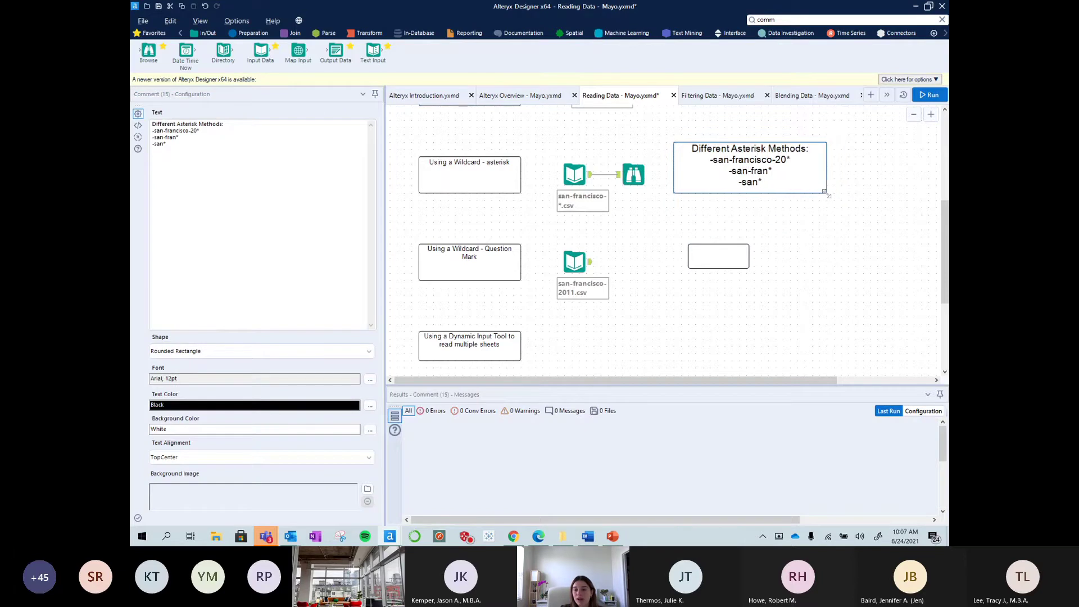
{"action": "left_click_drag", "start_coordinate": [750, 268], "coordinate": [816, 291]}
{"action": "left_click_drag", "start_coordinate": [735, 269], "coordinate": [735, 254]}
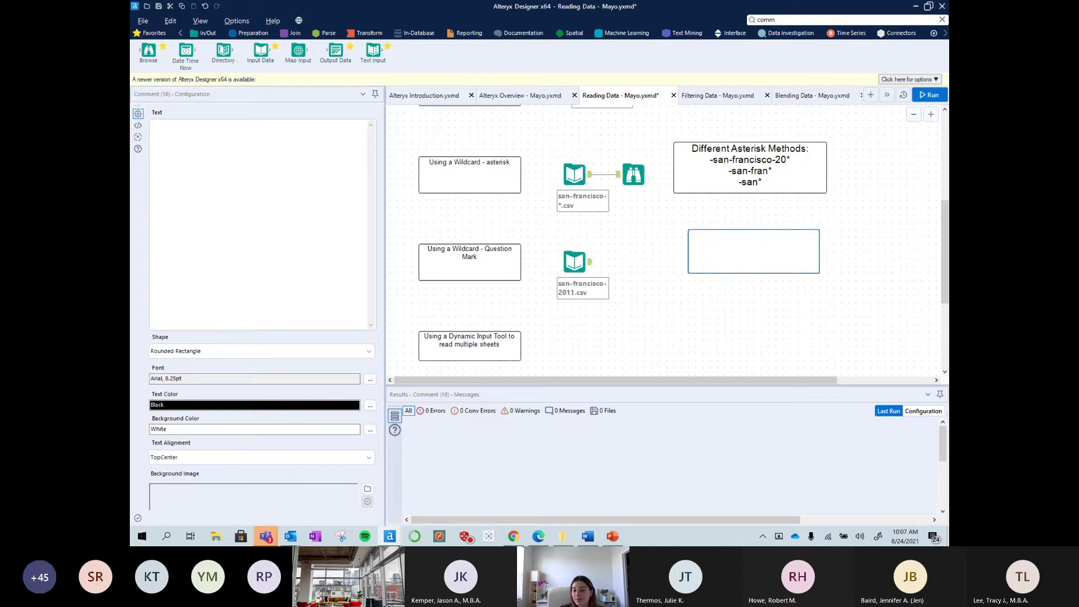
- Change the file name in the san-francisco-2011.csv input's path to san-francisco-20??.csv
{"action": "left_click", "coordinate": [564, 264]}
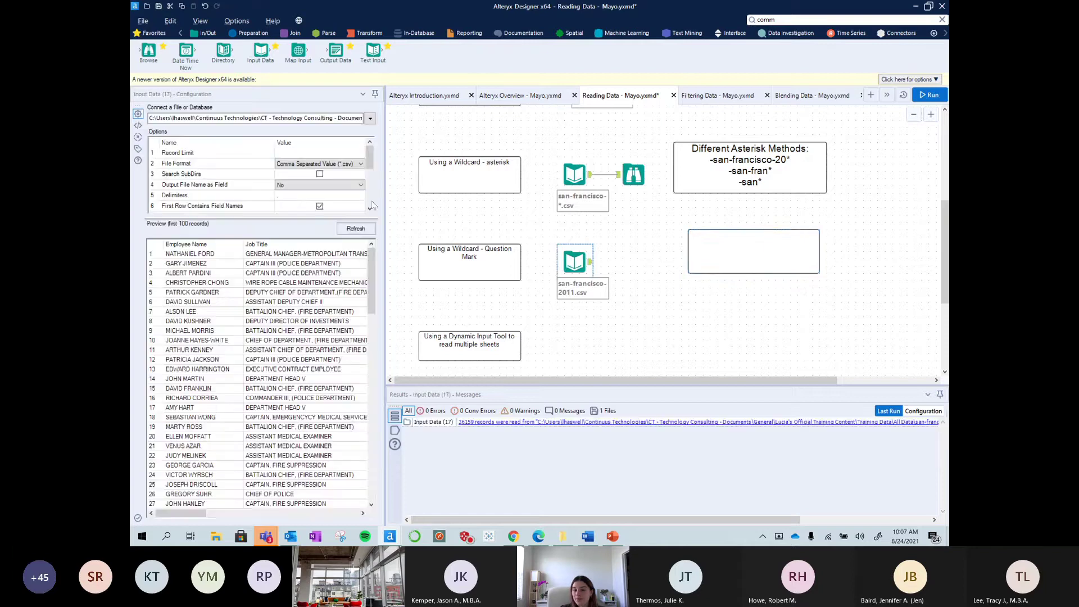
{"action": "left_click", "coordinate": [346, 118]}
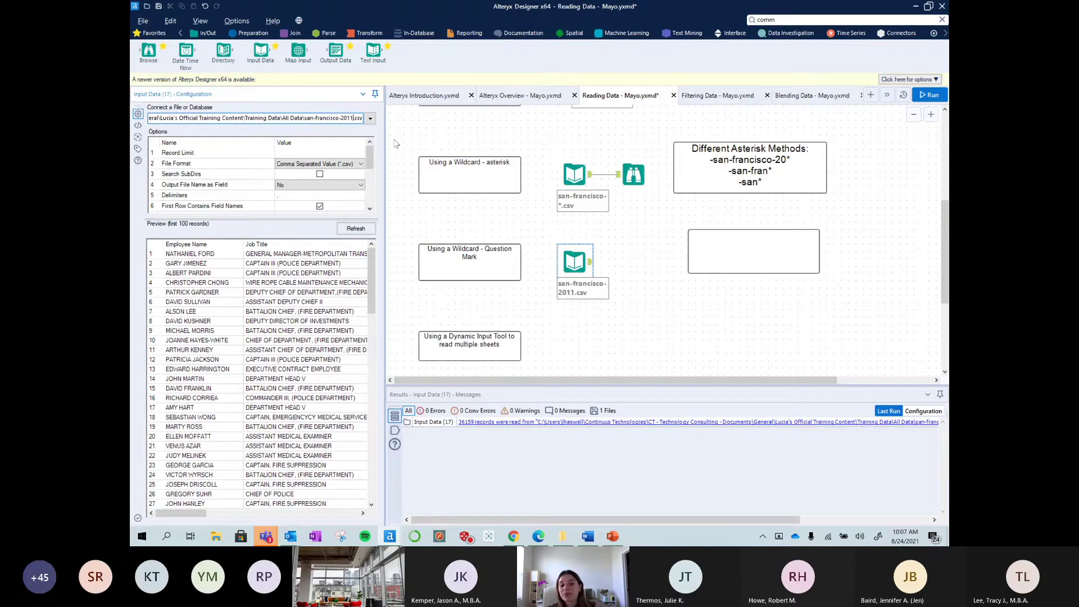
{"action": "key", "text": "BackSpace"}
{"action": "key", "text": "BackSpace"}
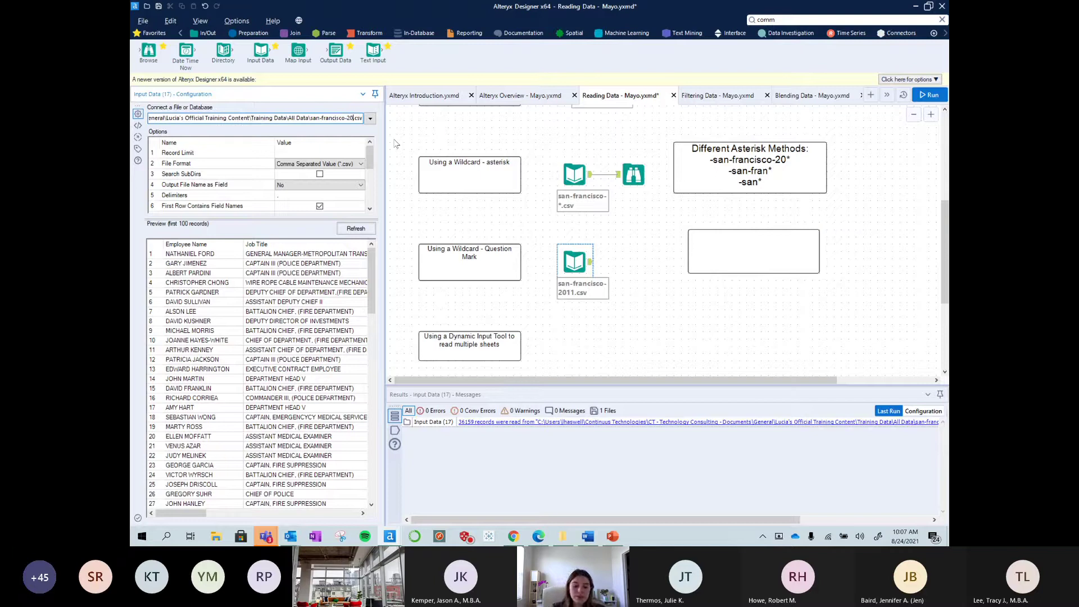
{"action": "type", "text": "??"}
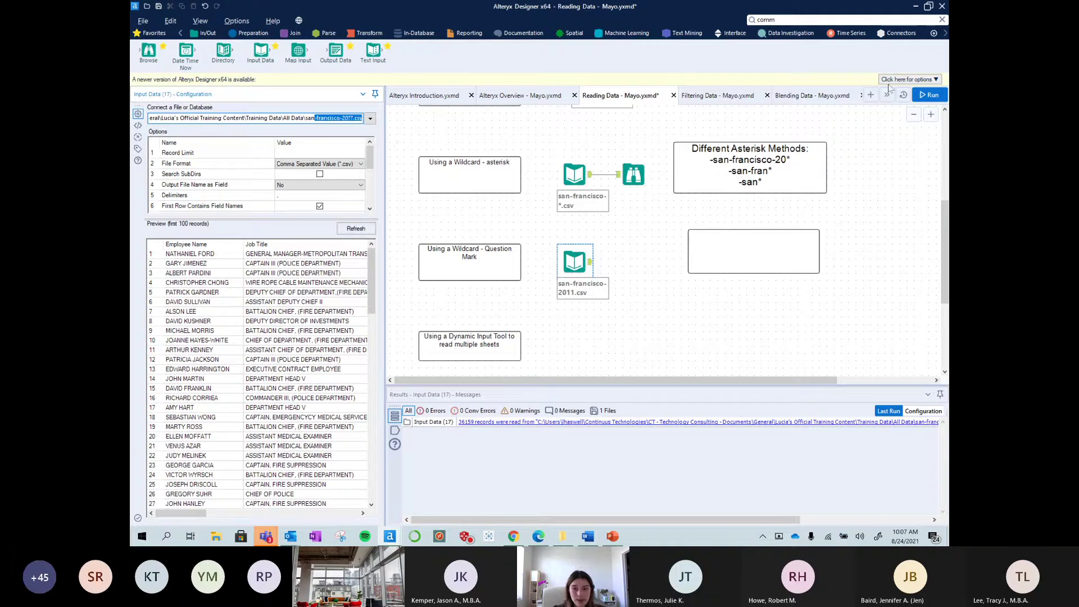
- Run the workflow and view the output records of the question mark wildcard input
{"action": "left_click", "coordinate": [932, 95]}
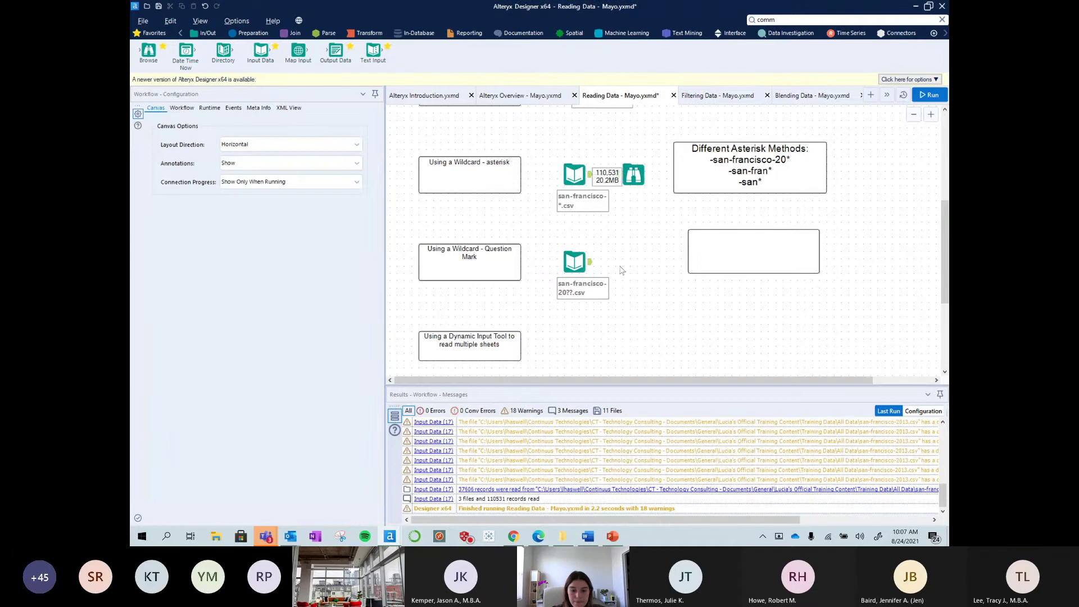
{"action": "left_click", "coordinate": [591, 262]}
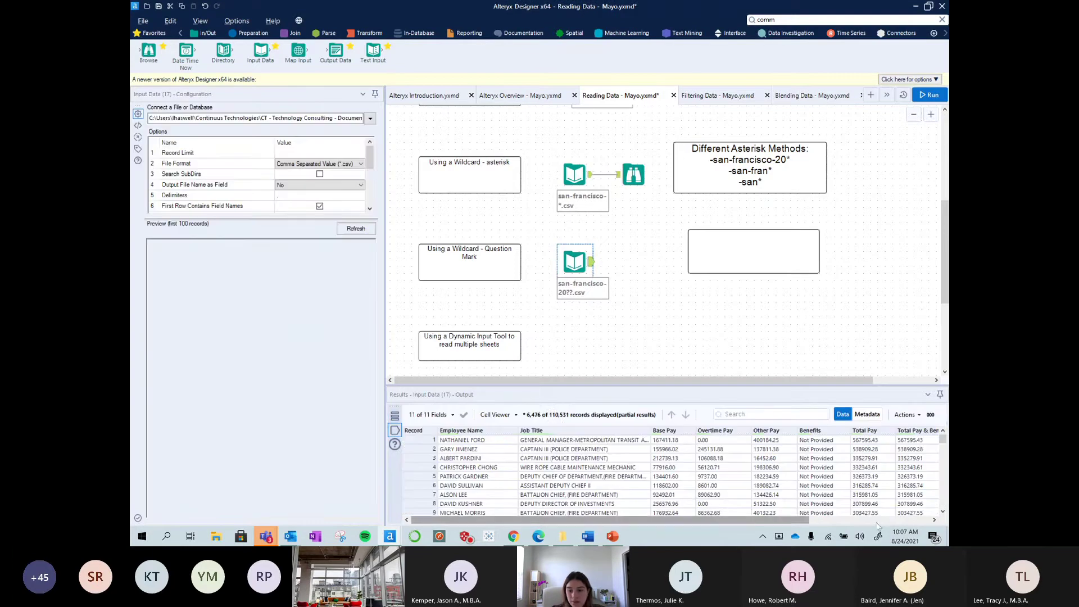
{"action": "right_click", "coordinate": [905, 520]}
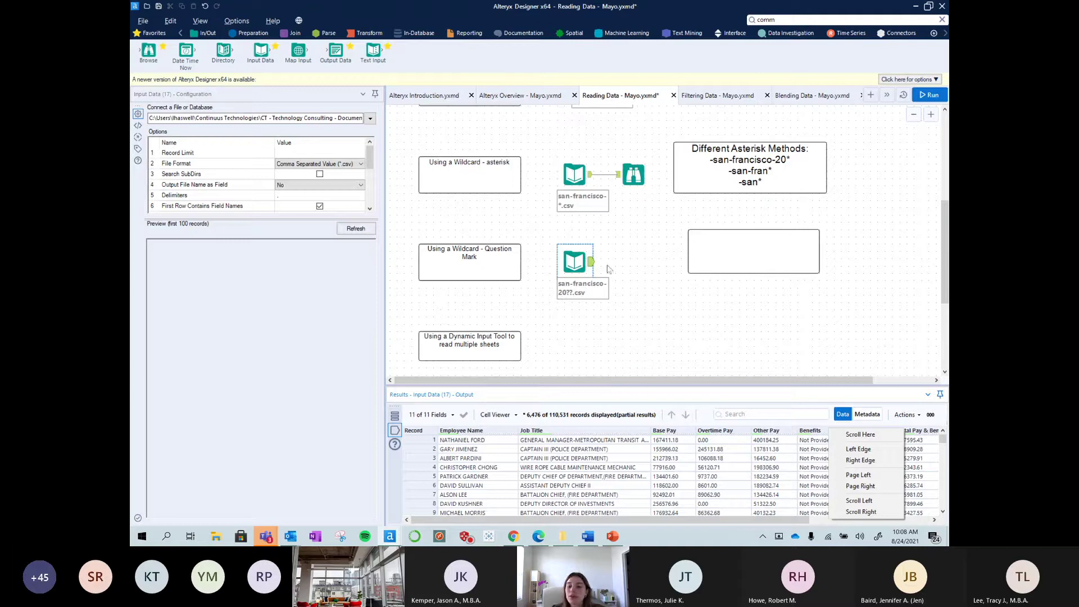
- Enter the heading "Different Question Mark Methods:" in the empty comment beside the question mark input
{"action": "left_click", "coordinate": [751, 250]}
{"action": "left_click", "coordinate": [210, 138]}
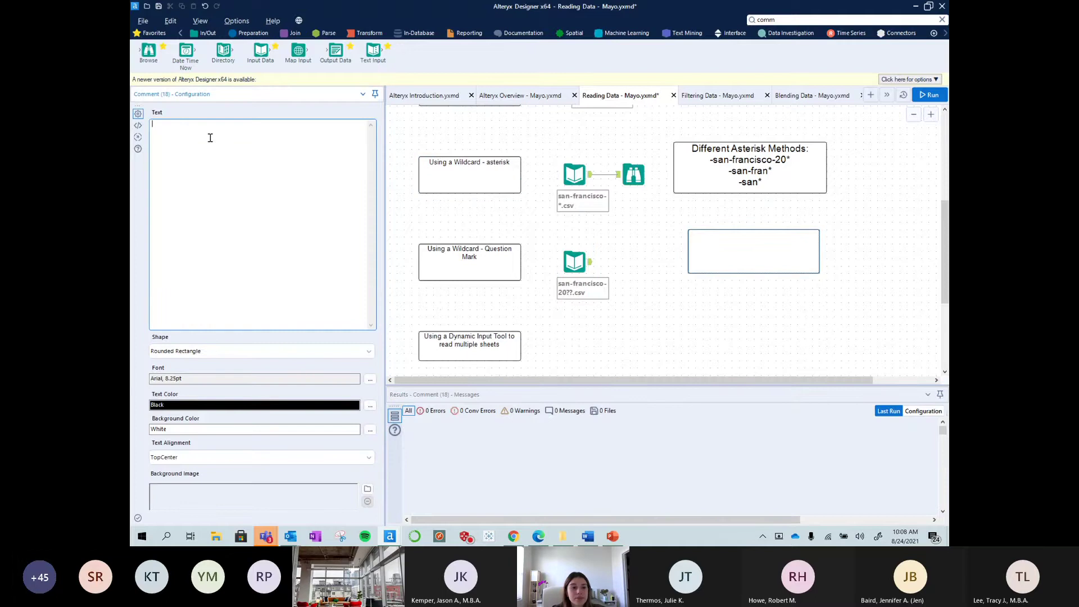
{"action": "type", "text": "Differ"}
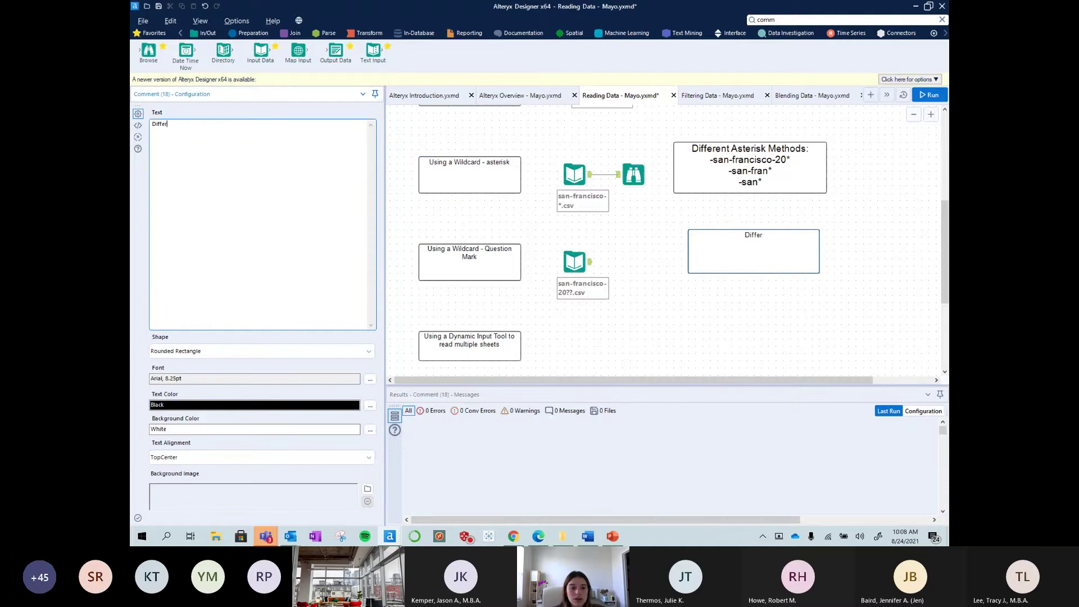
{"action": "type", "text": "nt"}
{"action": "key", "text": "BackSpace"}
{"action": "key", "text": "BackSpace"}
{"action": "type", "text": "ent "}
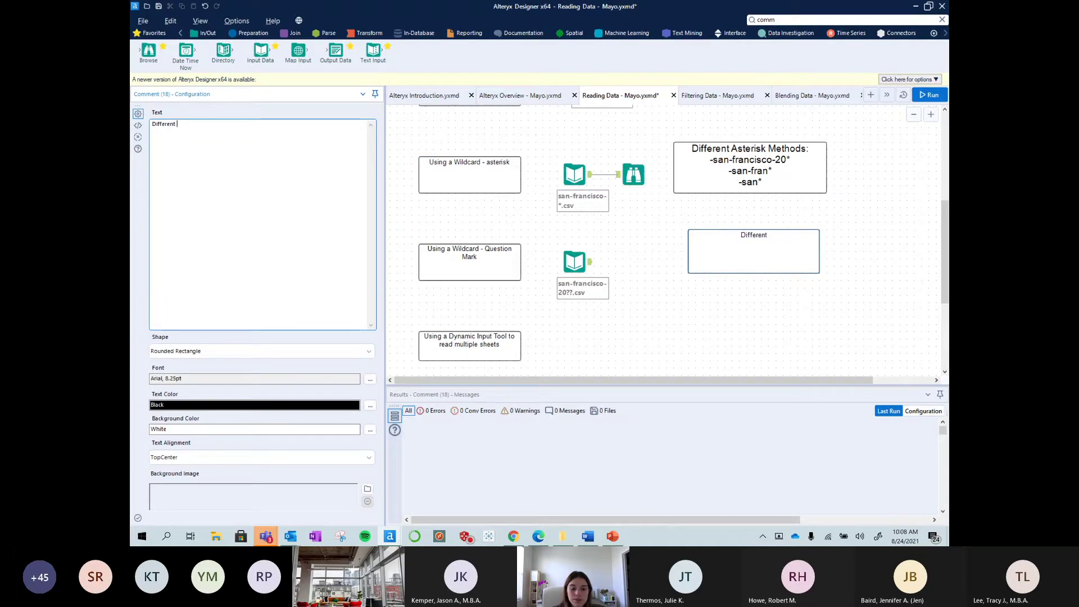
{"action": "type", "text": "Question Mark MEtho"}
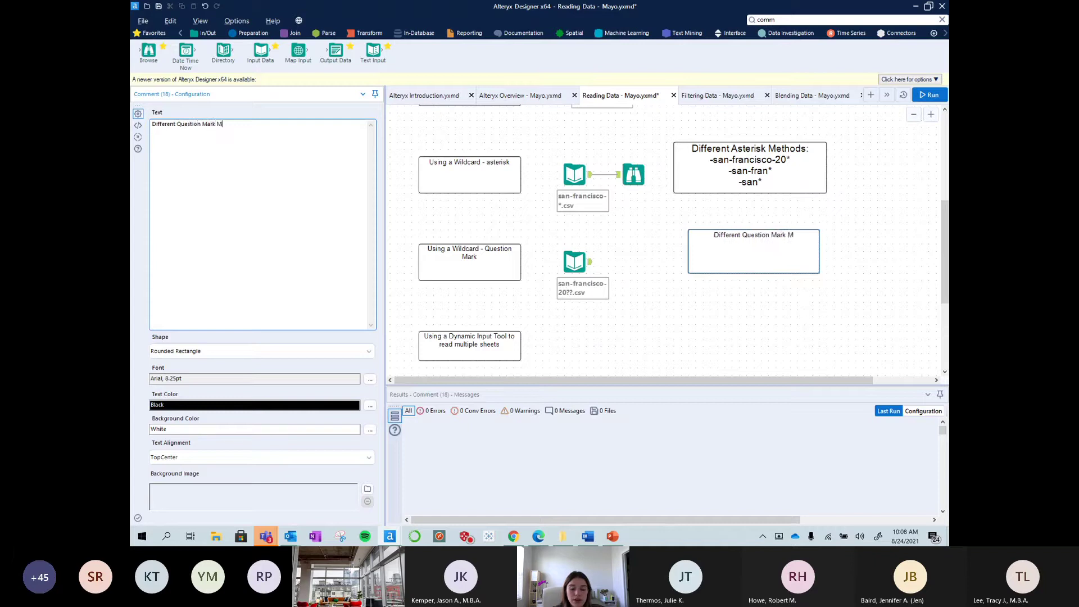
{"action": "key", "text": "BackSpace"}
{"action": "key", "text": "BackSpace"}
{"action": "key", "text": "BackSpace"}
{"action": "key", "text": "BackSpace"}
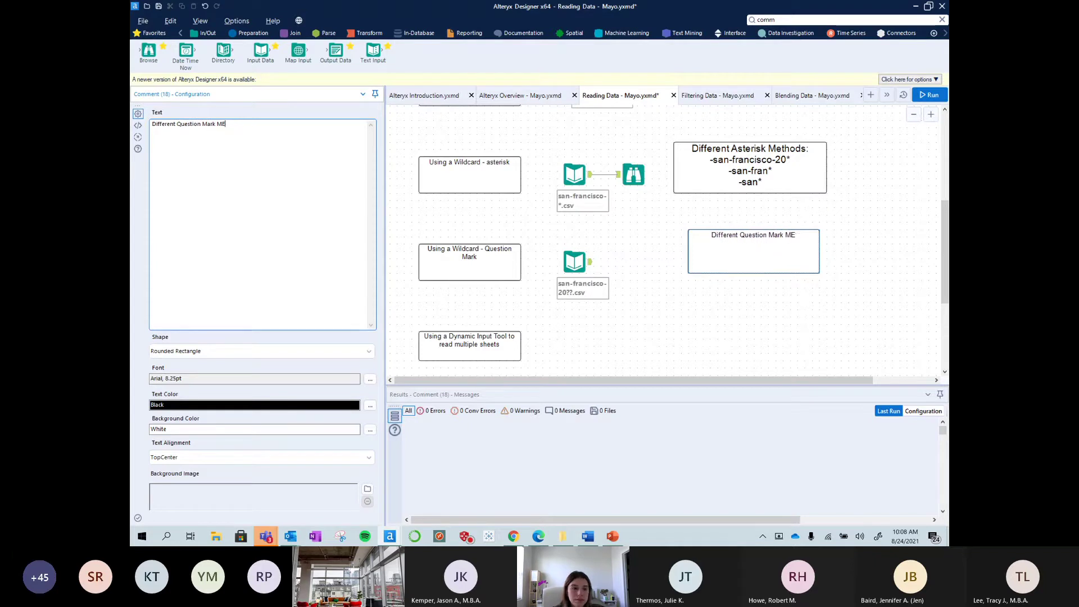
{"action": "type", "text": "ethods:"}
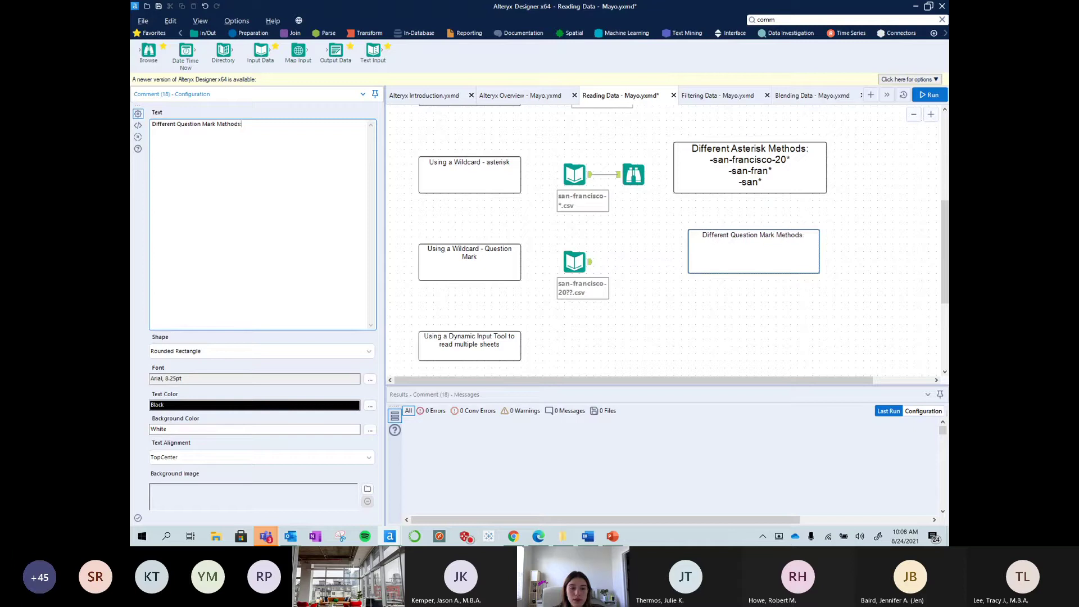
{"action": "key", "text": "Return"}
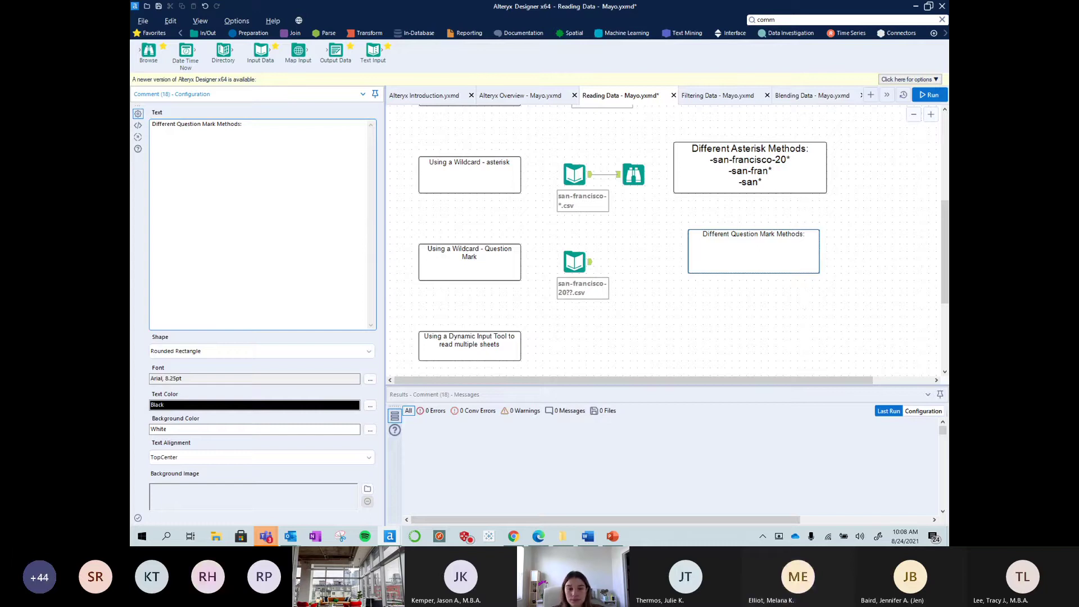
- Add the pattern san-francisco-???? on the line below the heading of the question mark comment
{"action": "type", "text": "an-fran"}
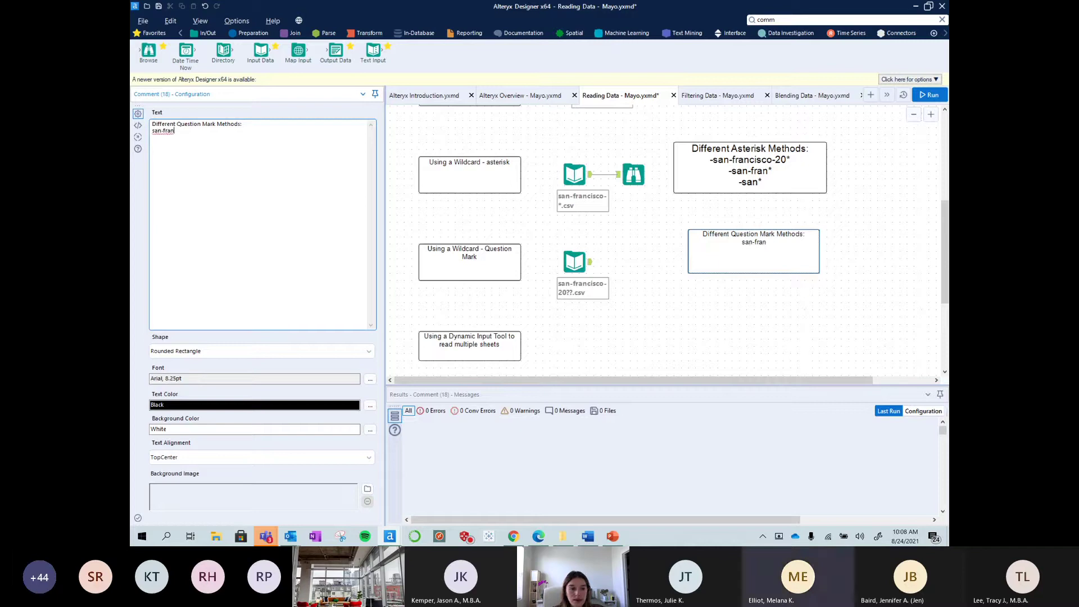
{"action": "type", "text": "cisco"}
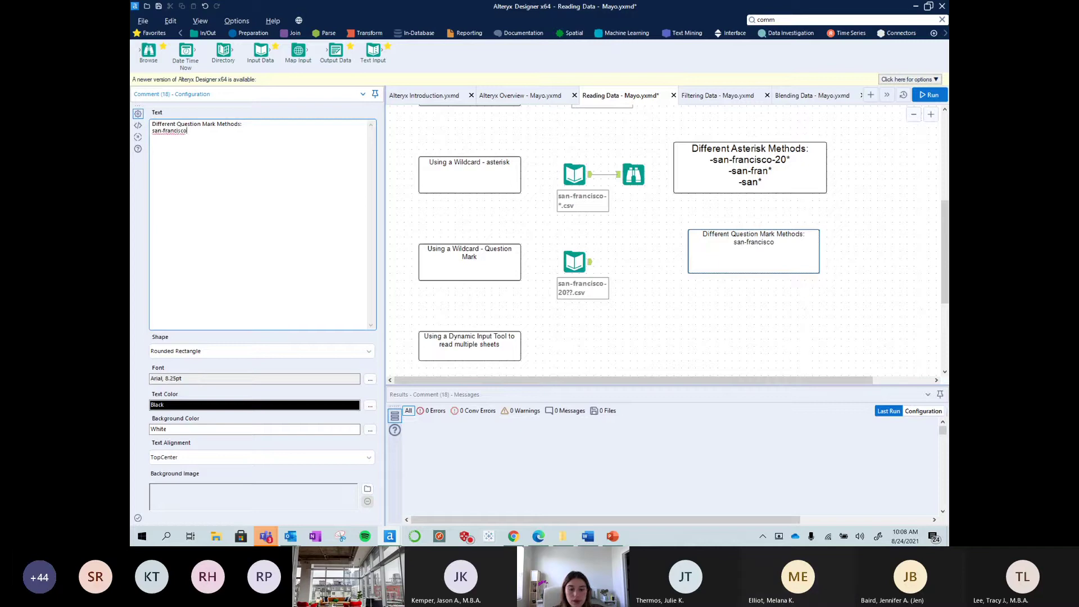
{"action": "type", "text": "-????"}
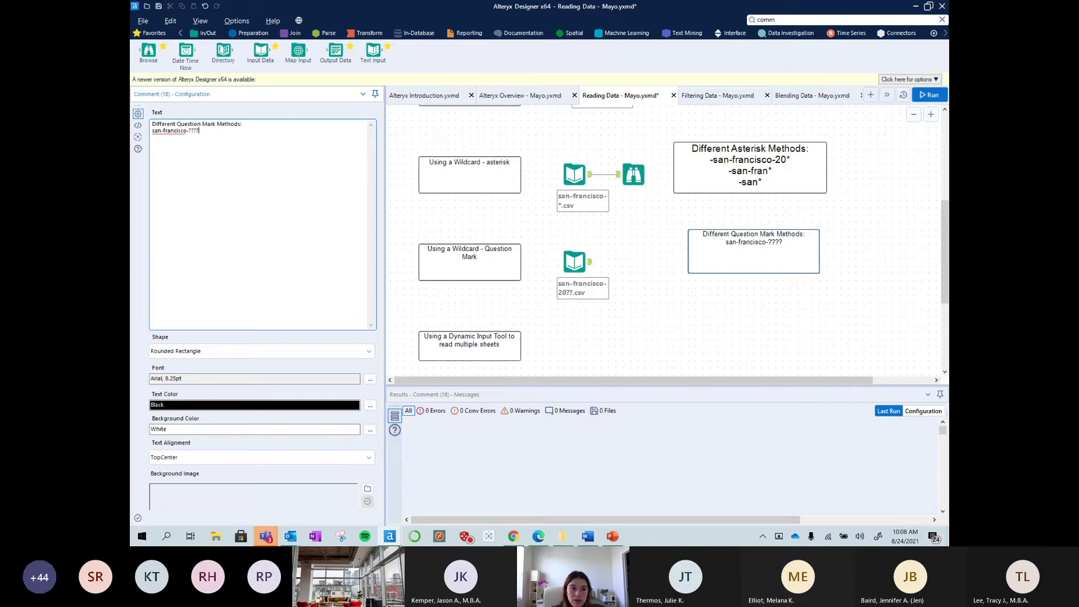
{"action": "key", "text": "BackSpace"}
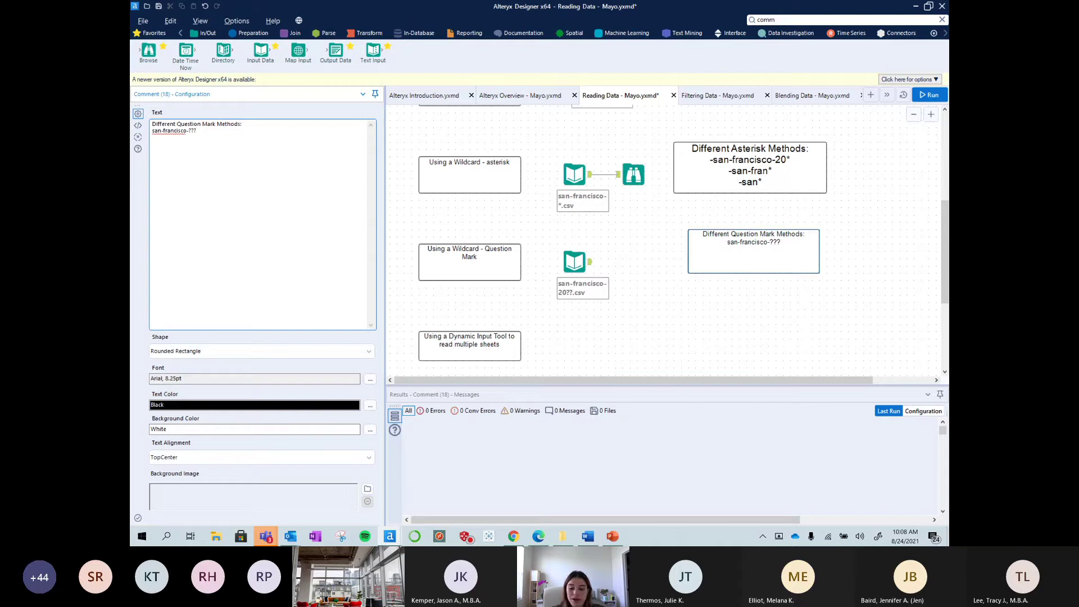
{"action": "type", "text": "? "}
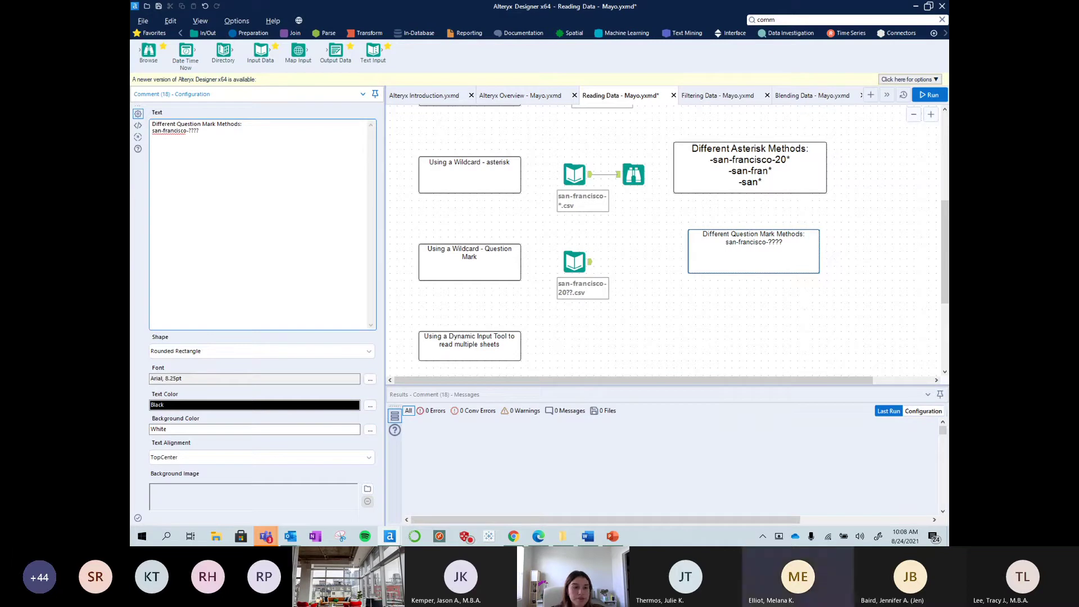
- Add the patterns san-francisco-2??? and san-?????????????? on separate lines in the question mark comment
{"action": "type", "text": "san-fran"}
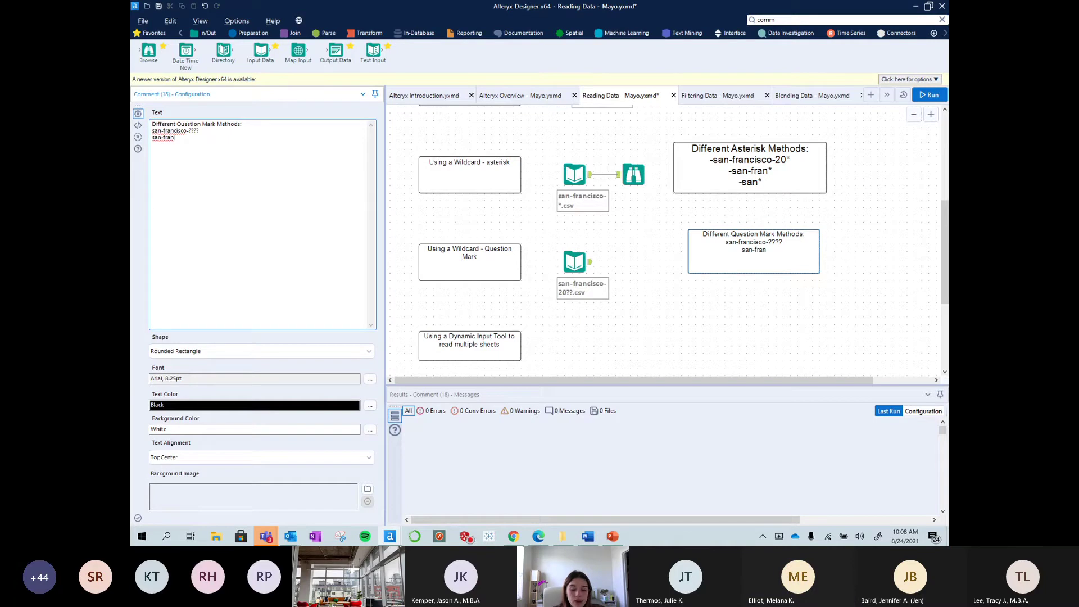
{"action": "type", "text": "cisco"}
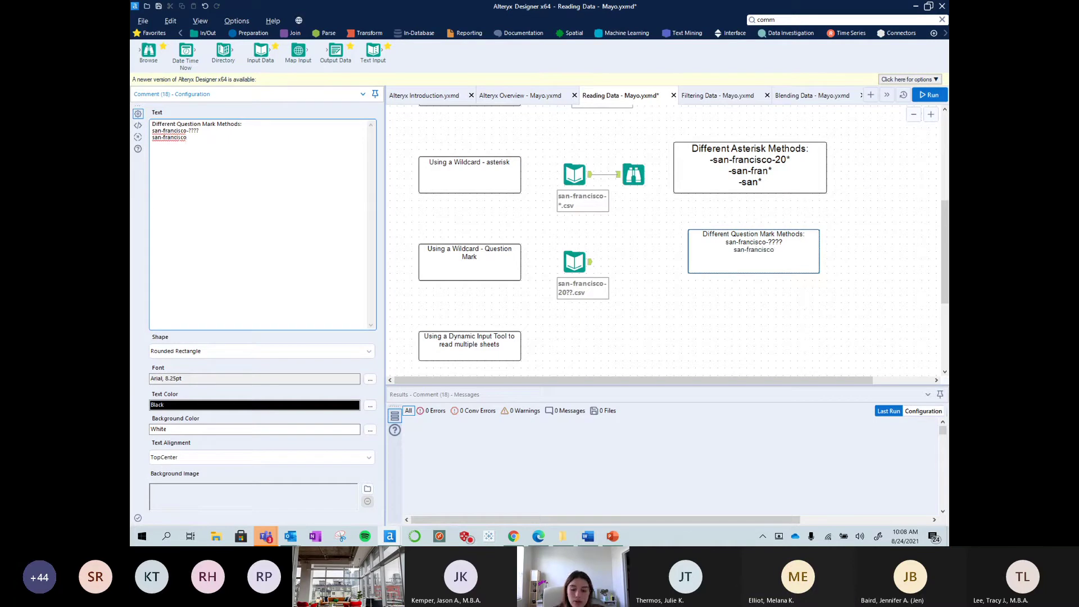
{"action": "type", "text": "-2"}
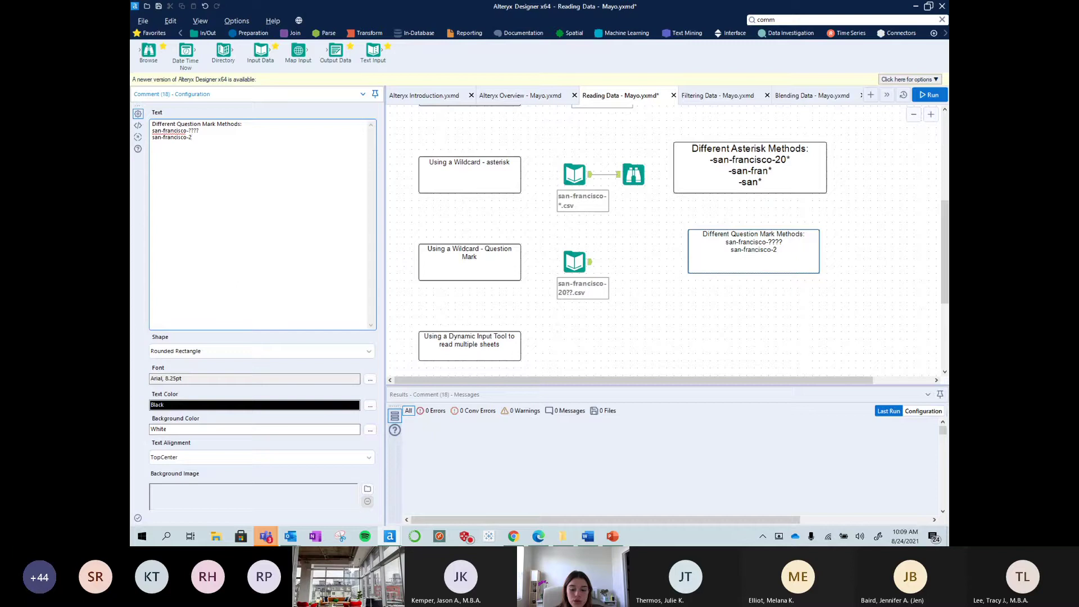
{"action": "type", "text": "???"}
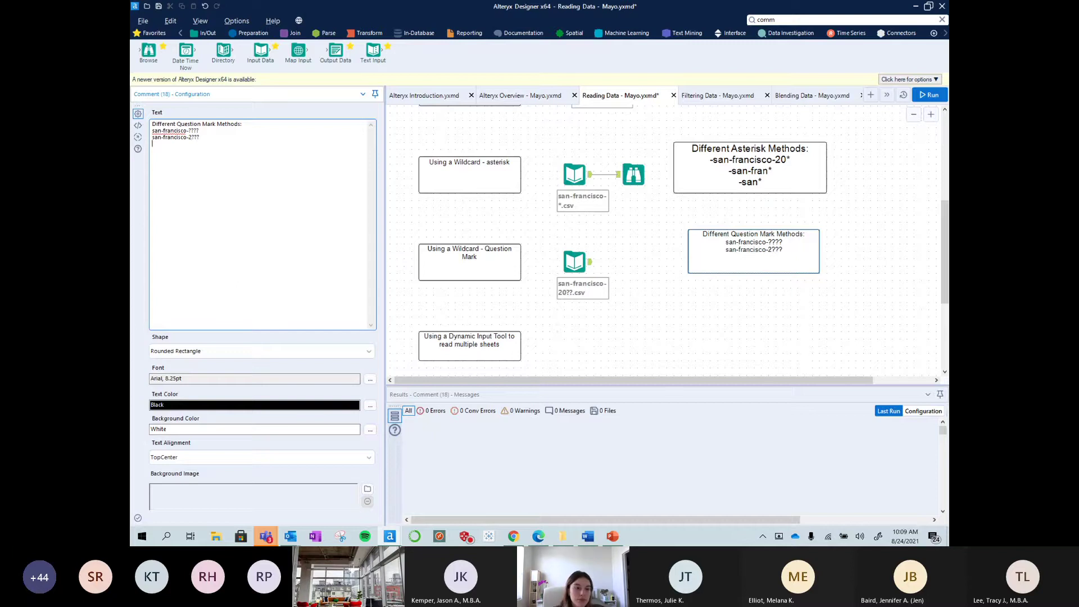
{"action": "key", "text": "Return"}
{"action": "type", "text": "san-"}
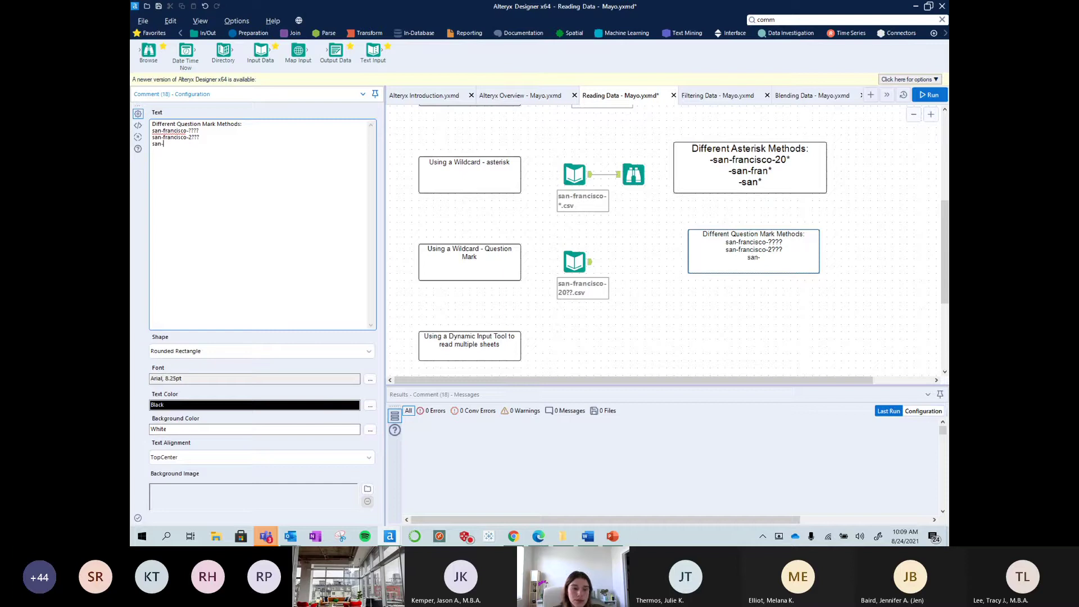
{"action": "type", "text": "????????"}
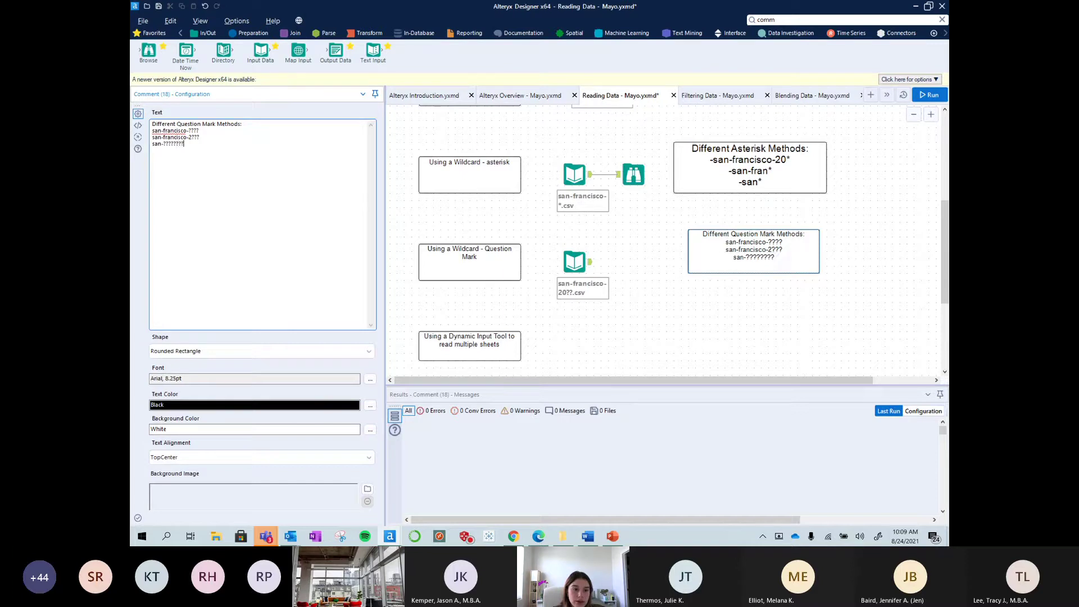
{"action": "type", "text": "??????"}
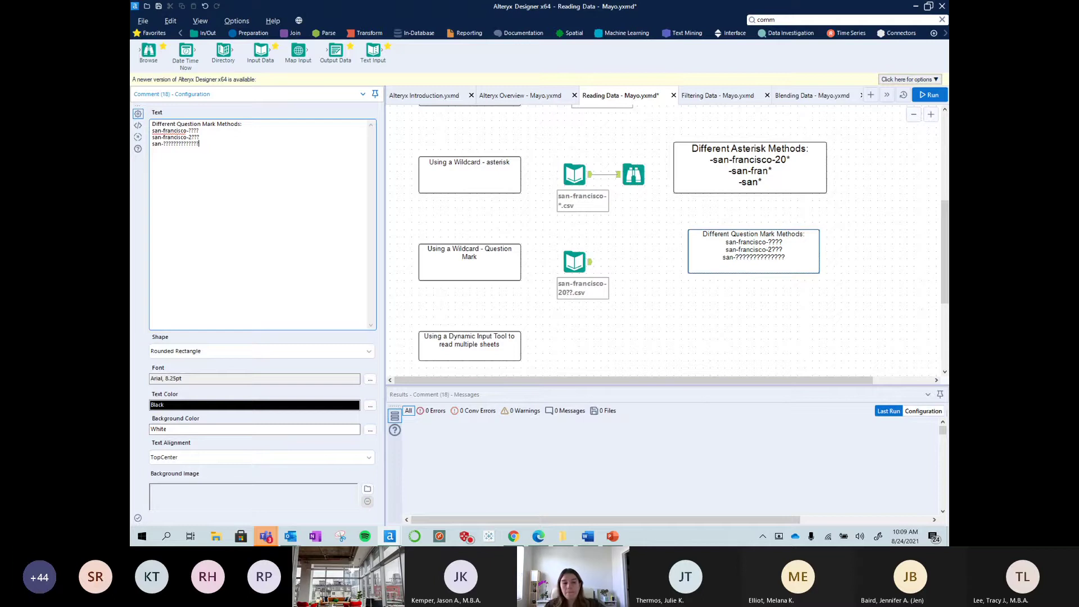
- Write the examples file*, file, file1, file2 and file? below the question mark patterns, and delete them again
{"action": "key", "text": "Return"}
{"action": "type", "text": "file?"}
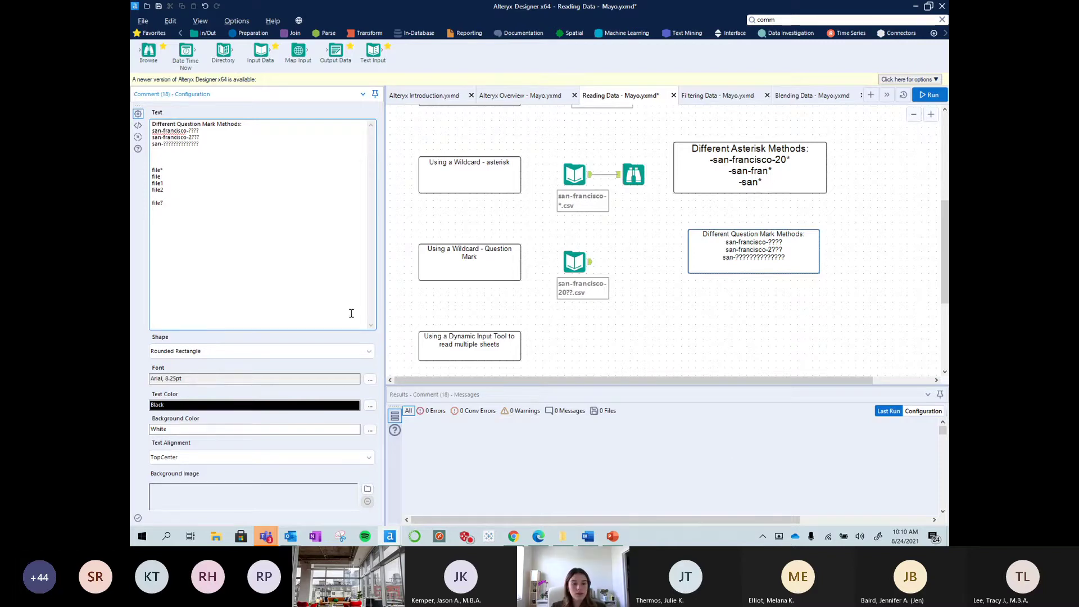
{"action": "left_click_drag", "start_coordinate": [250, 218], "coordinate": [132, 167]}
{"action": "key", "text": "Delete"}
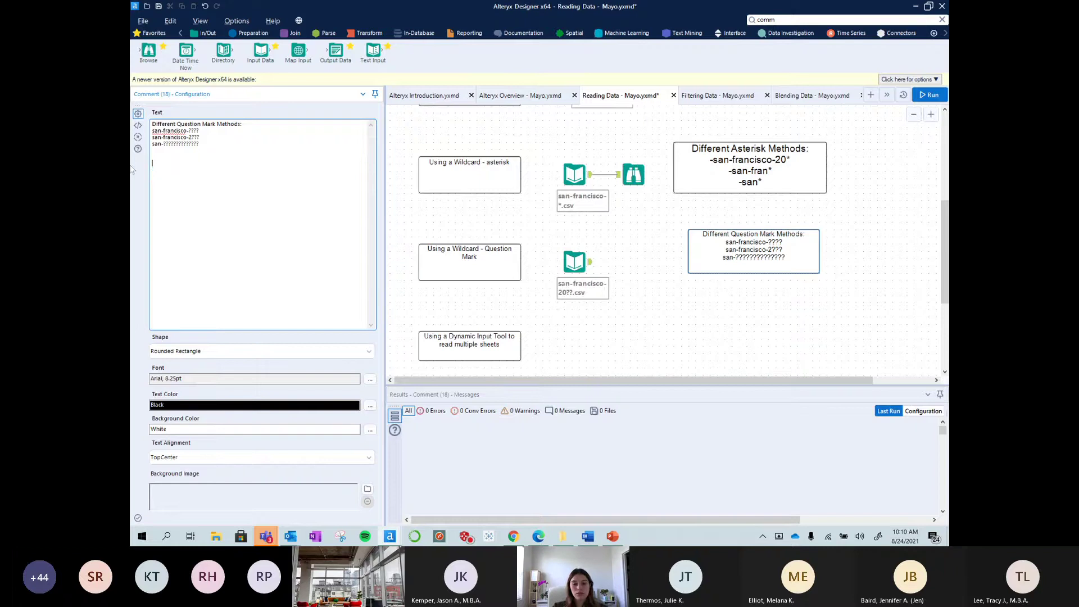
- Save the workflow, and move the question mark methods comment level with the question mark input, aligned under the asterisk comment
{"action": "left_click", "coordinate": [763, 293]}
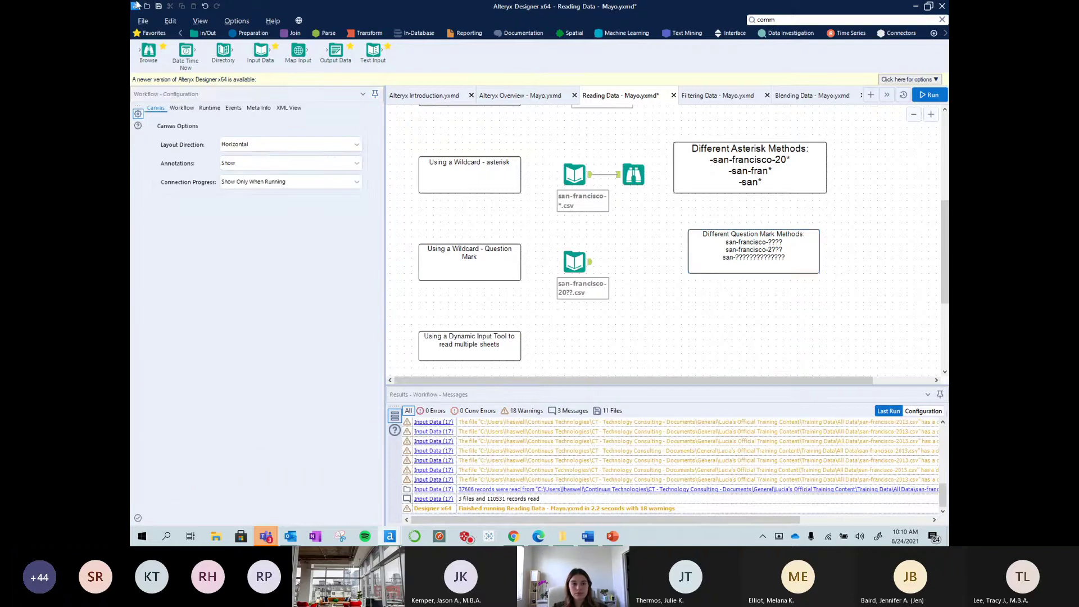
{"action": "key", "text": "ctrl+s"}
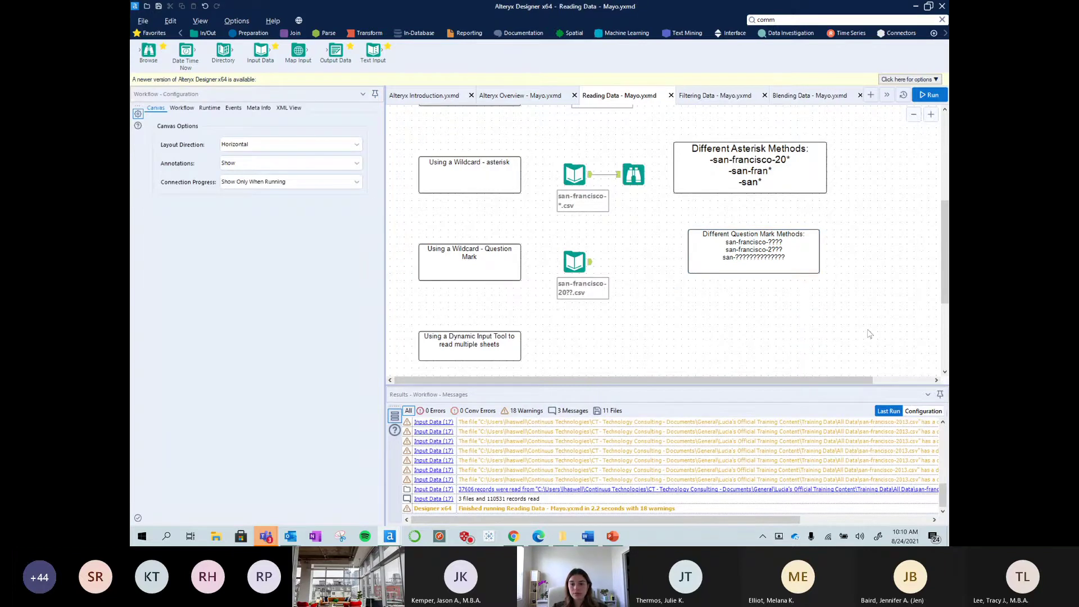
{"action": "left_click_drag", "start_coordinate": [755, 254], "coordinate": [740, 268]}
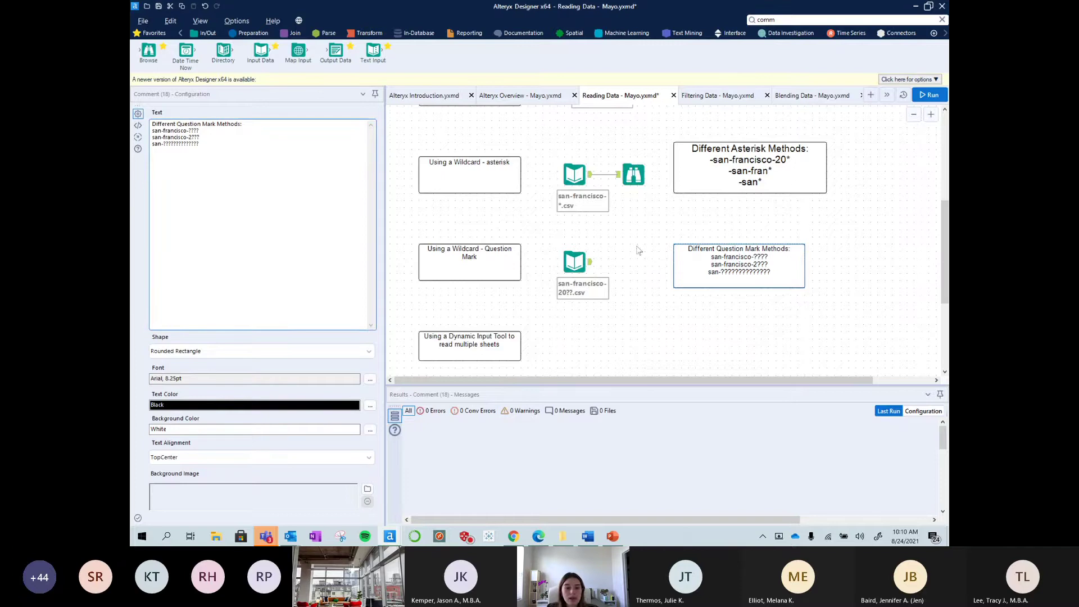
- Open the Controller_San_Francisco_City_Data_Year workbook from the All Data folder in Excel and maximize its window
{"action": "scroll", "coordinate": [641, 245], "scroll_direction": "down", "scroll_amount": 3}
{"action": "scroll", "coordinate": [641, 245], "scroll_direction": "up", "scroll_amount": 1}
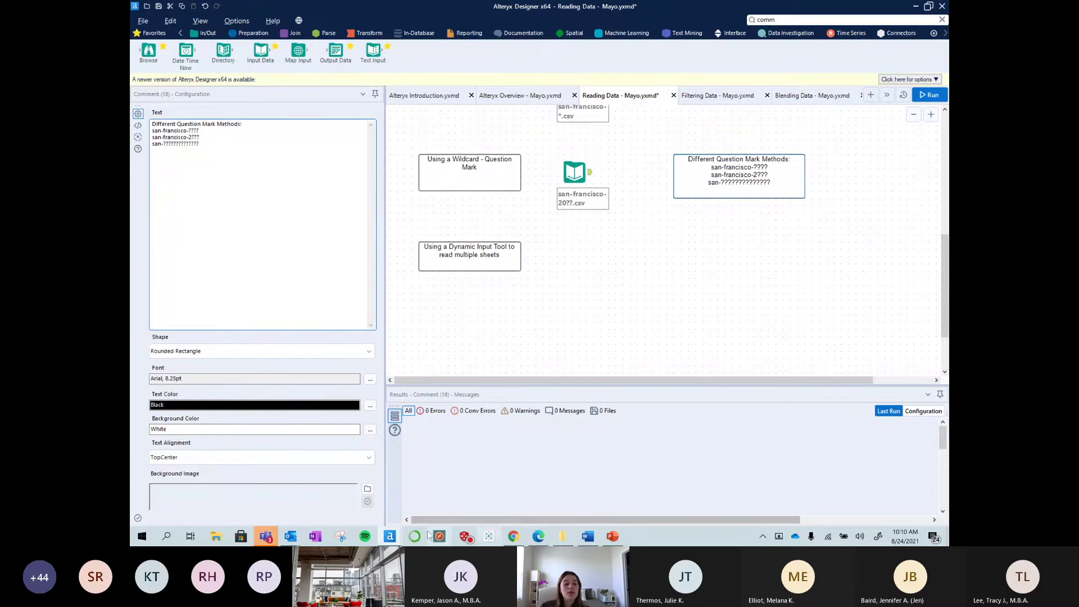
{"action": "left_click", "coordinate": [563, 536]}
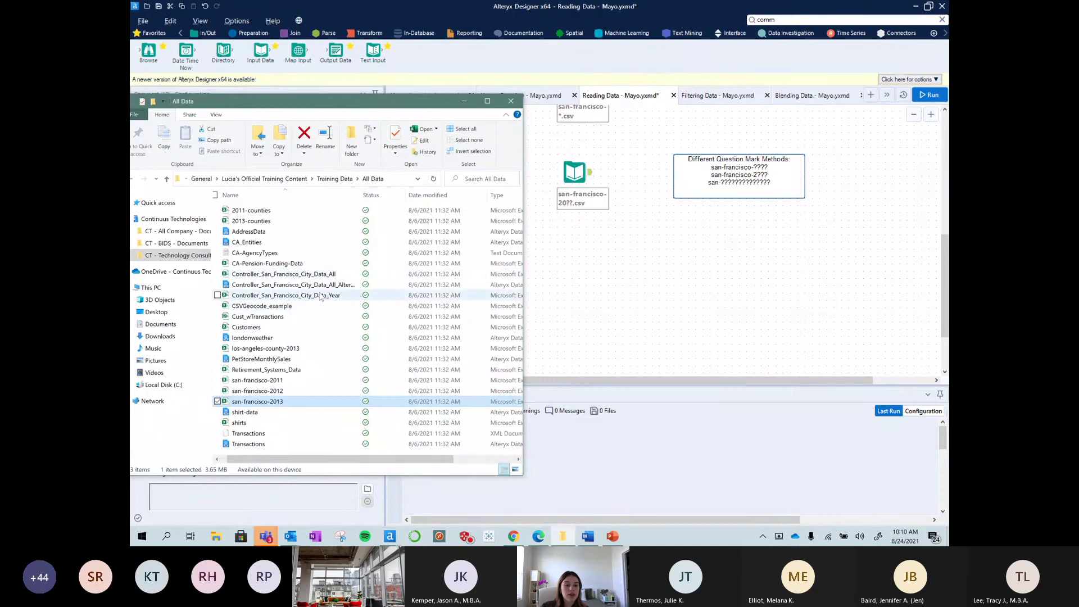
{"action": "left_click", "coordinate": [322, 296]}
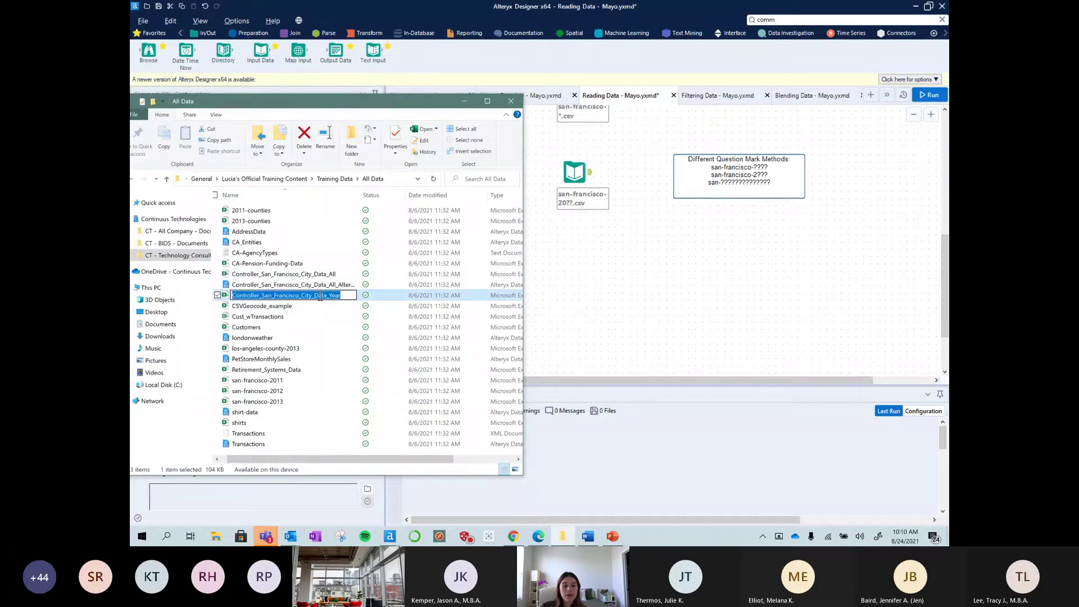
{"action": "double_click", "coordinate": [389, 296]}
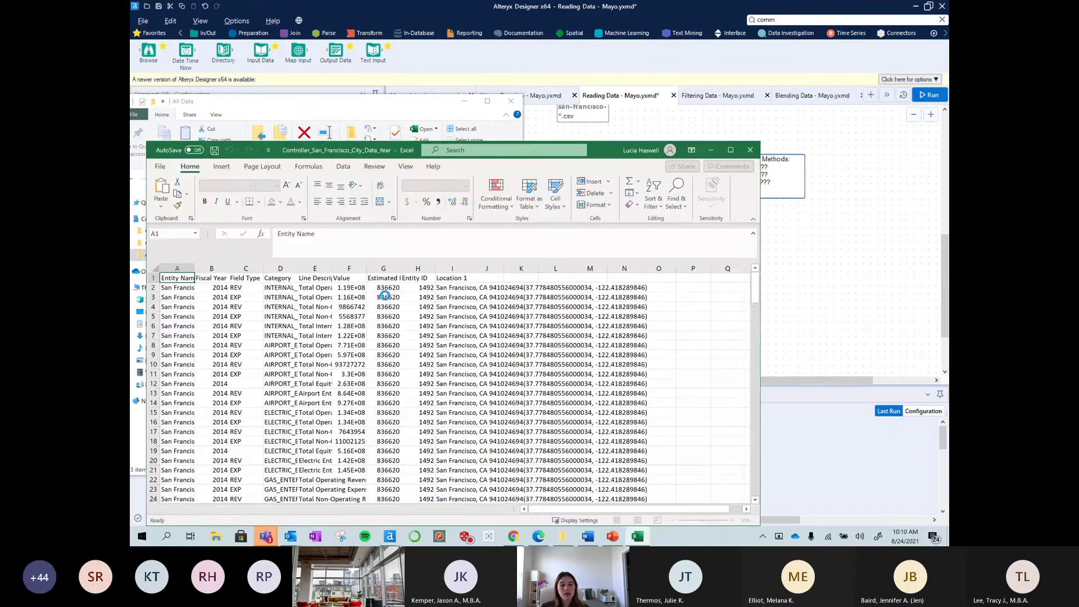
{"action": "left_click_drag", "start_coordinate": [596, 148], "coordinate": [598, 4]}
- Examine the workbook's columns and browse its yearly sheets from Year-2003 to Year-2014 to compare their layout
{"action": "left_click", "coordinate": [162, 147]}
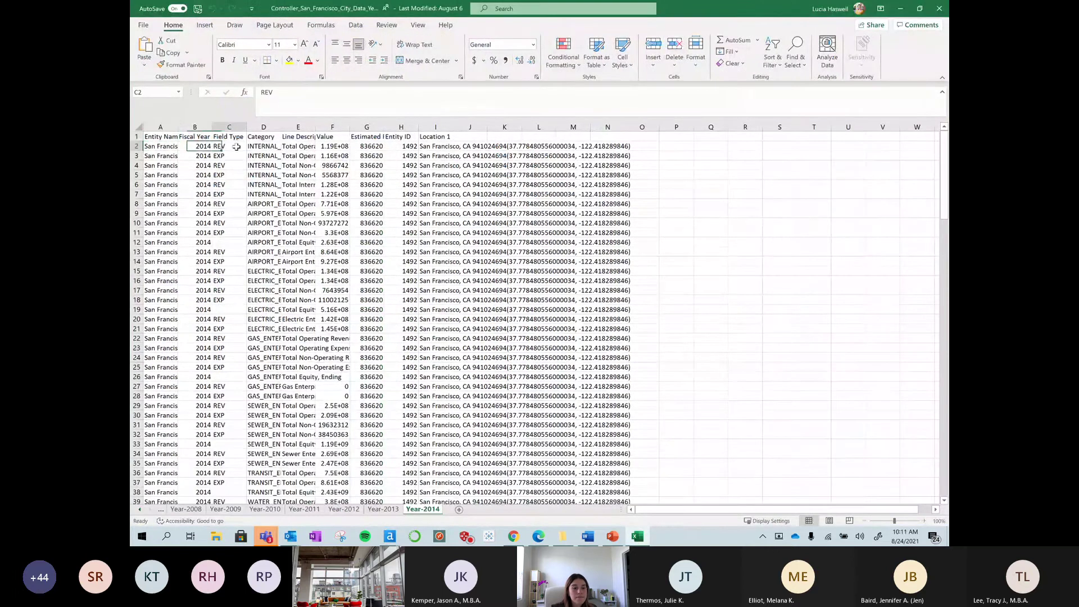
{"action": "left_click", "coordinate": [298, 147]}
{"action": "left_click", "coordinate": [593, 145]}
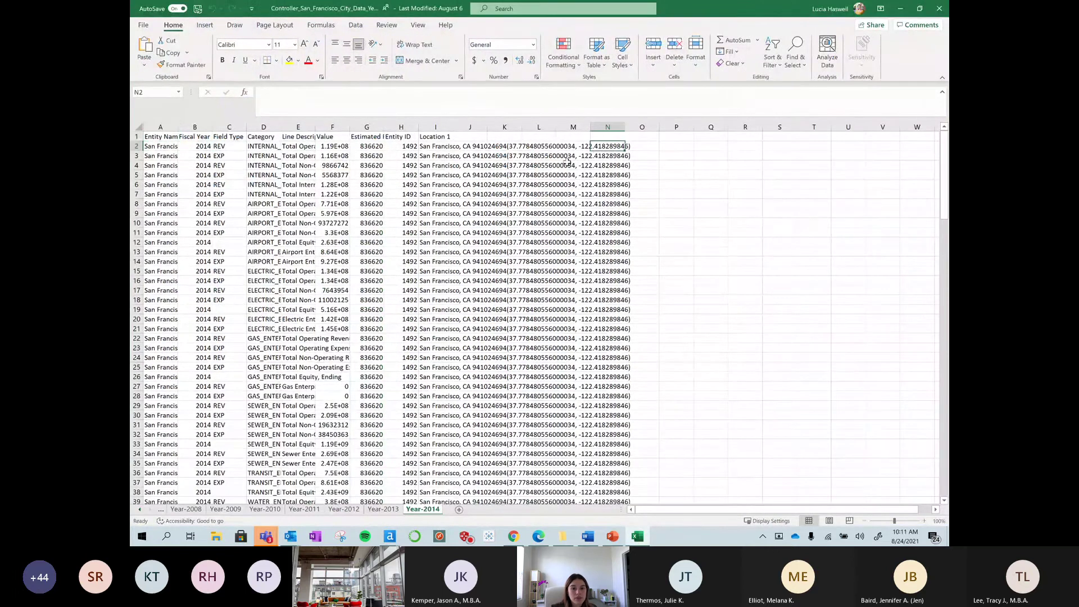
{"action": "left_click", "coordinate": [570, 165]}
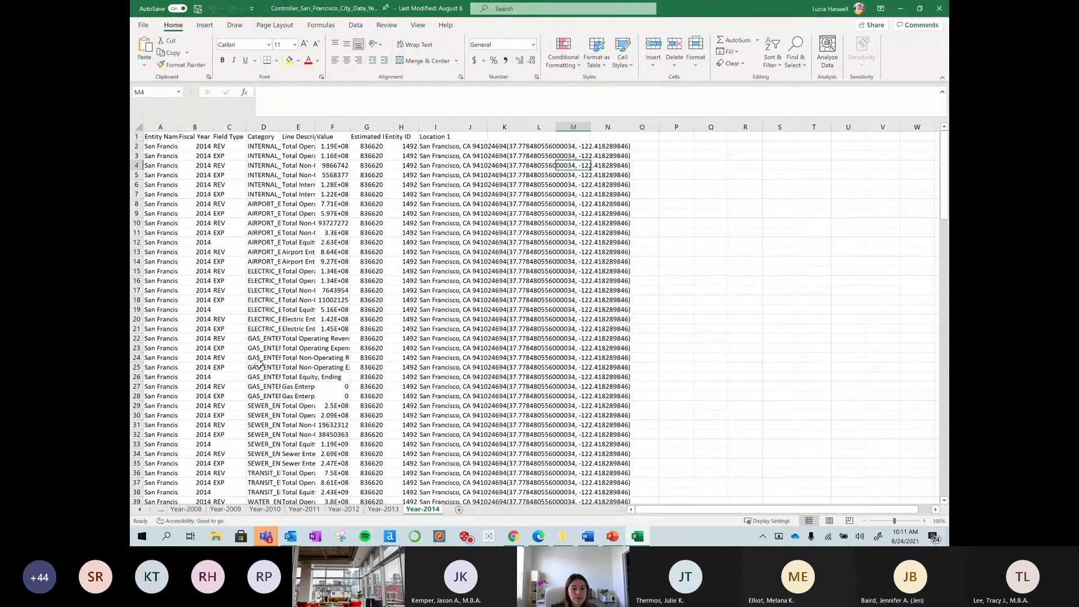
{"action": "left_click", "coordinate": [304, 509]}
{"action": "left_click", "coordinate": [383, 509]}
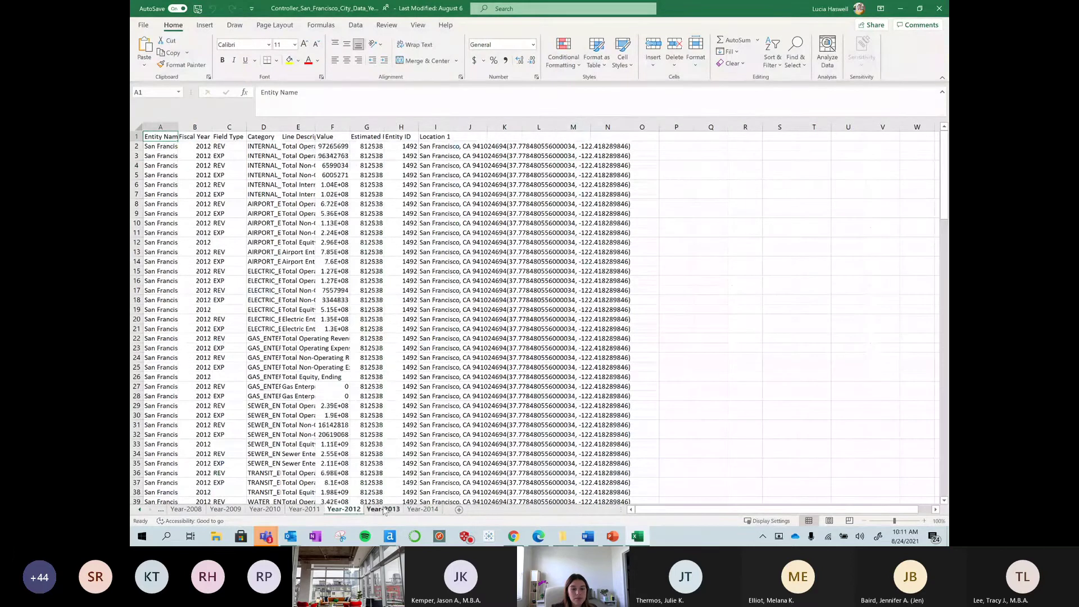
{"action": "left_click", "coordinate": [160, 509]}
{"action": "left_click", "coordinate": [160, 509]}
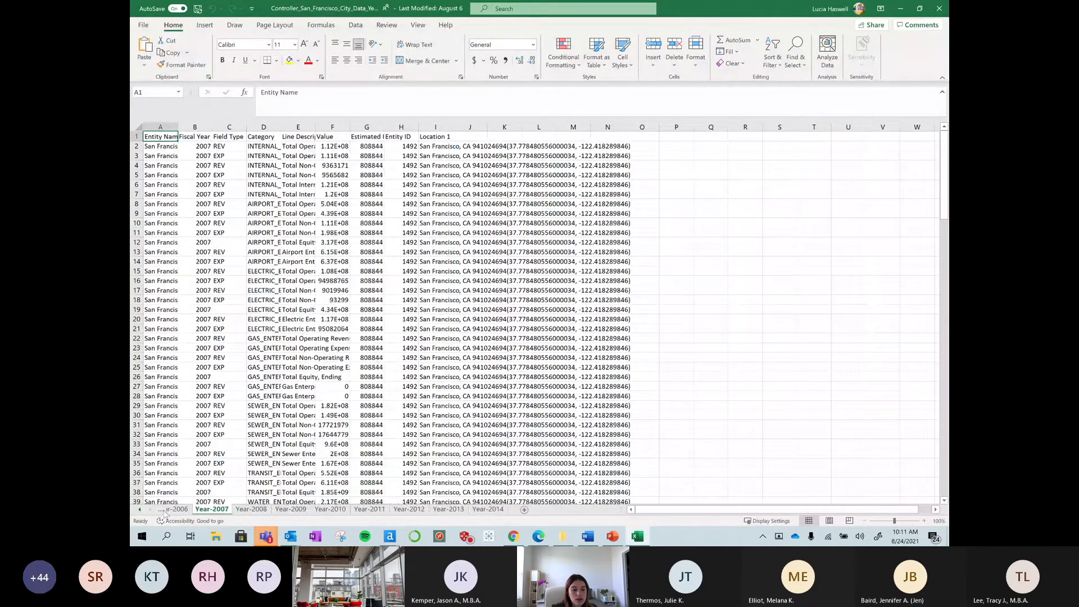
{"action": "left_click", "coordinate": [161, 509]}
{"action": "left_click", "coordinate": [160, 509]}
{"action": "left_click", "coordinate": [161, 509]}
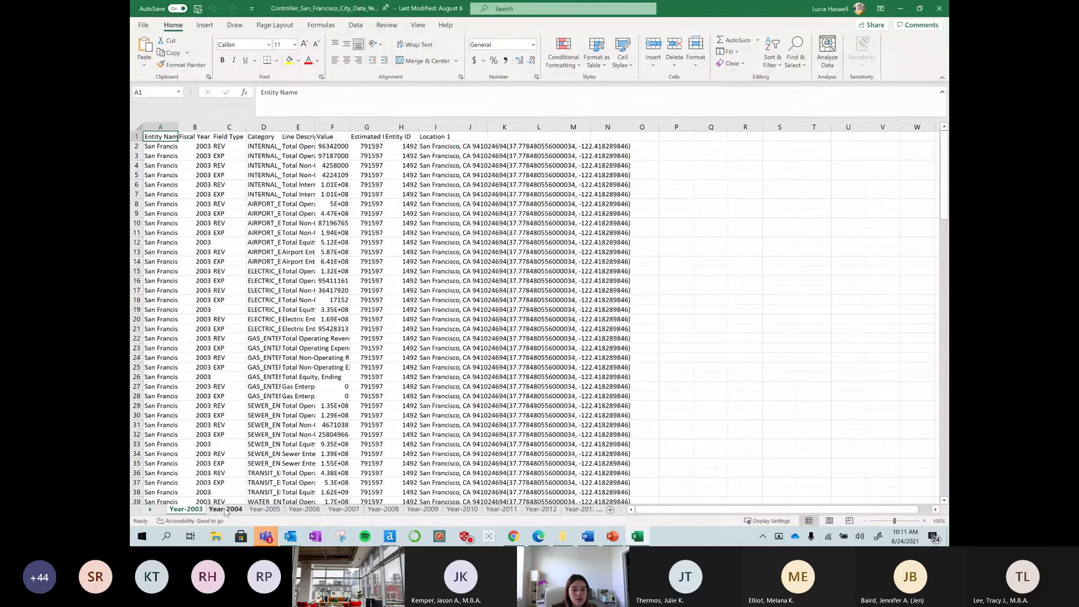
{"action": "left_click", "coordinate": [582, 511]}
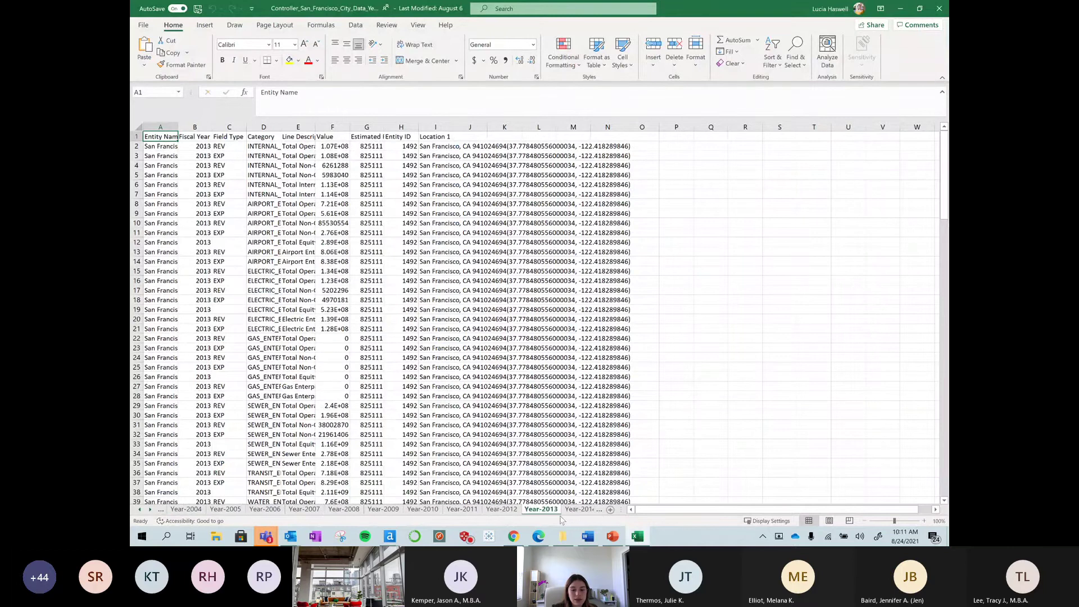
- Browse the workbook's sheets back from Year-2012 to Year-2006 to compare their layout, and close the workbook
{"action": "left_click", "coordinate": [503, 511]}
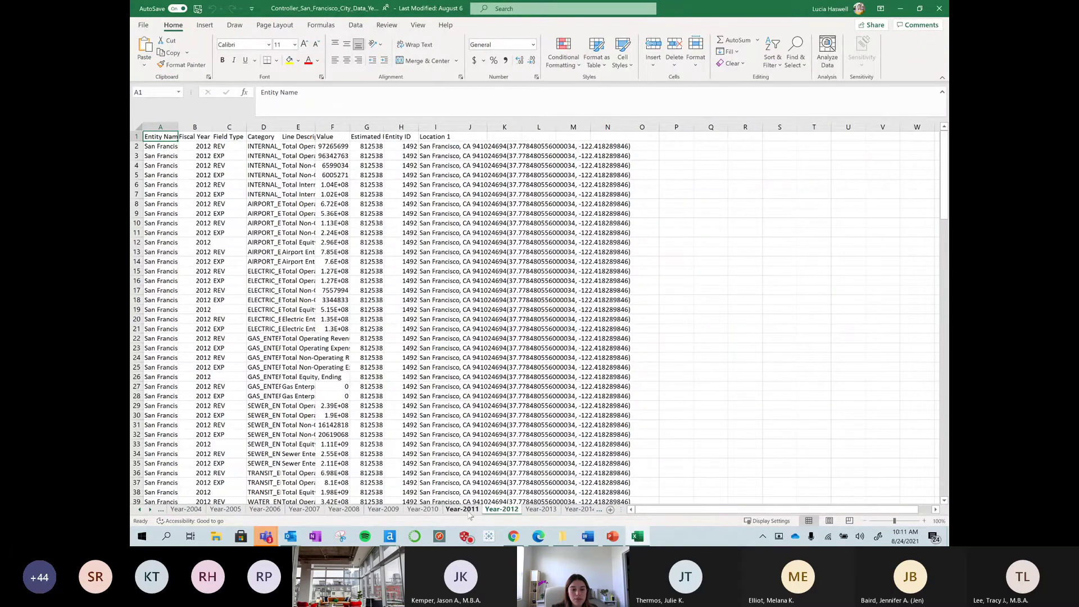
{"action": "left_click", "coordinate": [462, 511]}
{"action": "left_click", "coordinate": [423, 510]}
{"action": "left_click", "coordinate": [383, 511]}
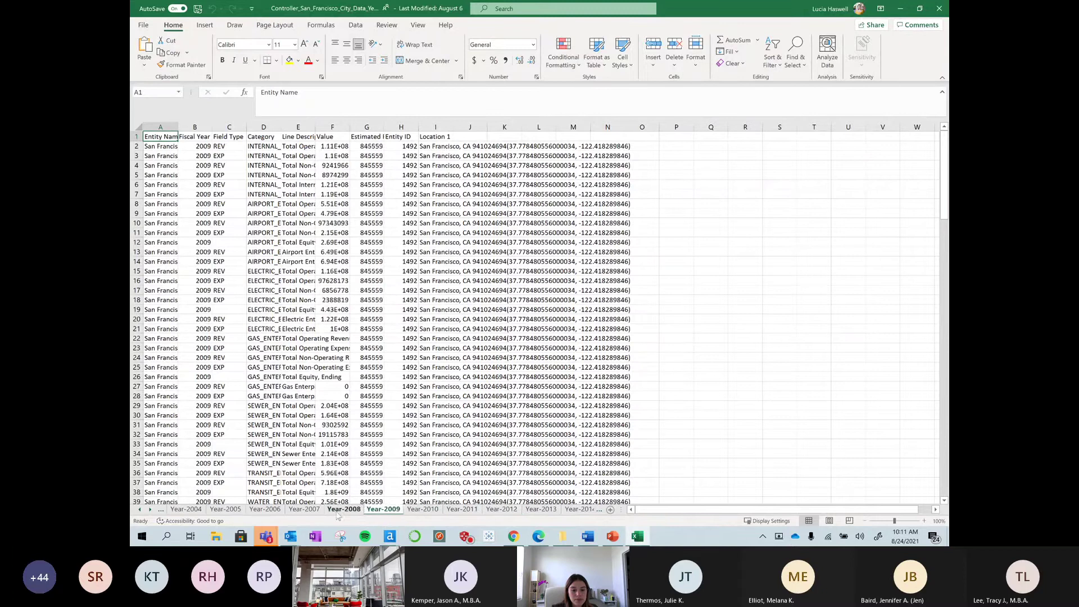
{"action": "left_click", "coordinate": [337, 511]}
{"action": "left_click", "coordinate": [307, 512]}
{"action": "left_click", "coordinate": [265, 511]}
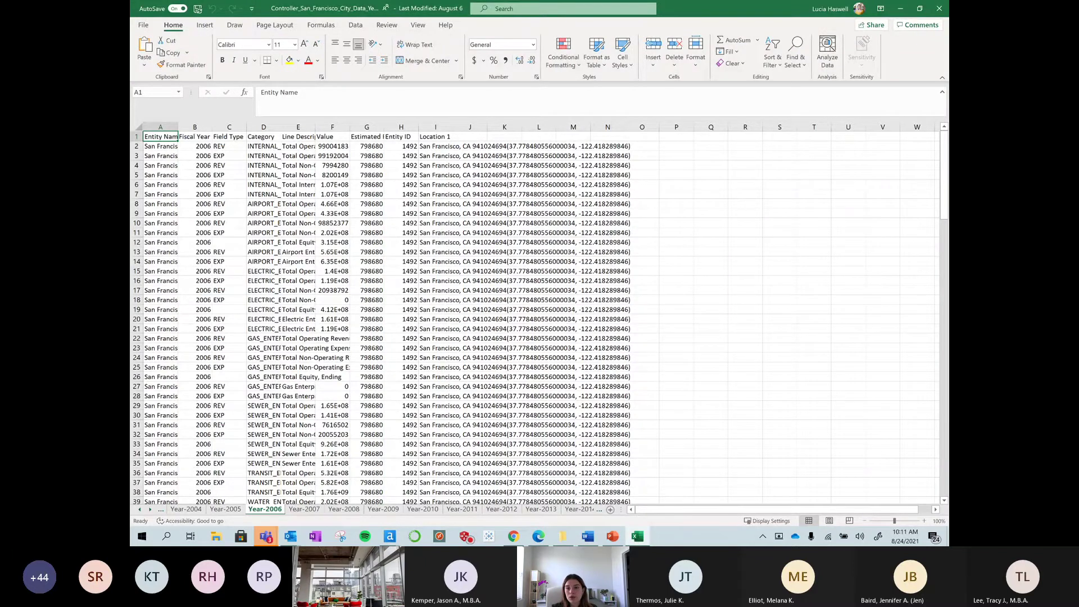
{"action": "left_click", "coordinate": [938, 8]}
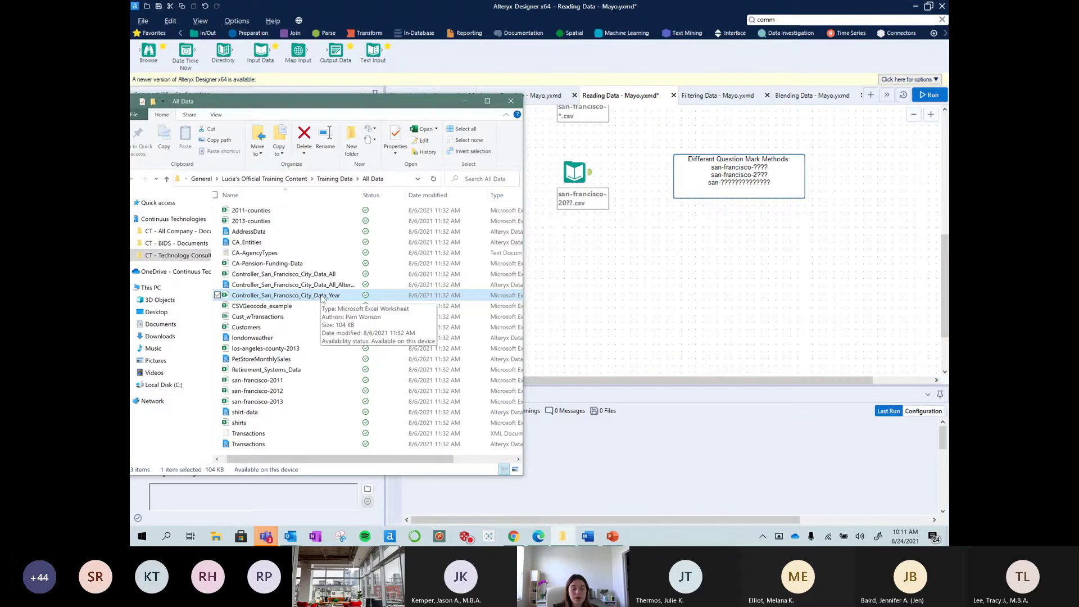
- Reopen the Controller_San_Francisco_City_Data_Year workbook in Excel, add its Year-2003 sheet as an input below the Dynamic Input comment, and run the workflow
{"action": "double_click", "coordinate": [269, 296]}
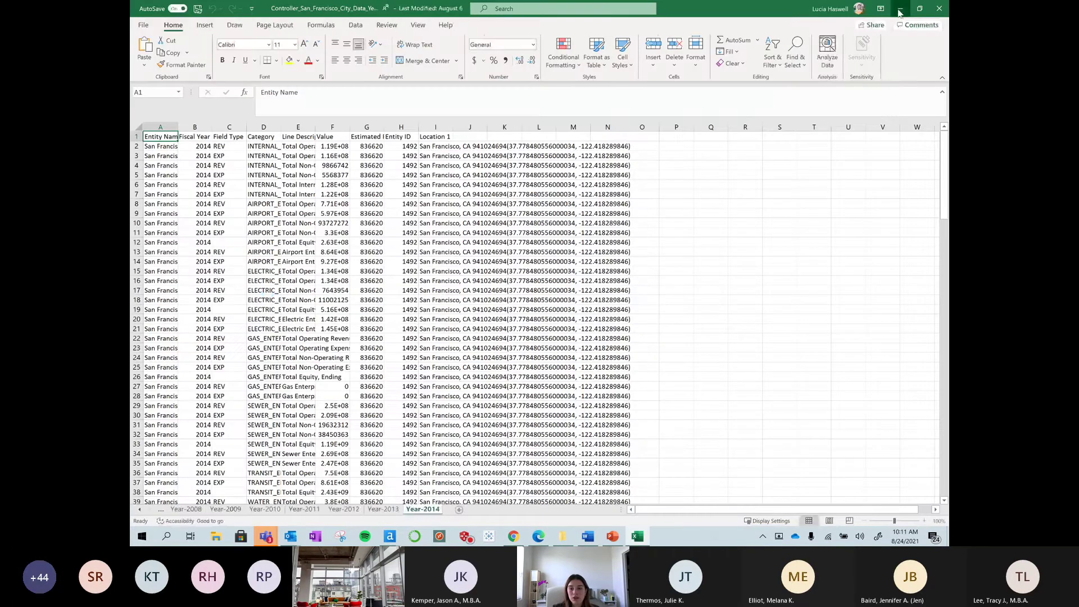
{"action": "left_click", "coordinate": [901, 9]}
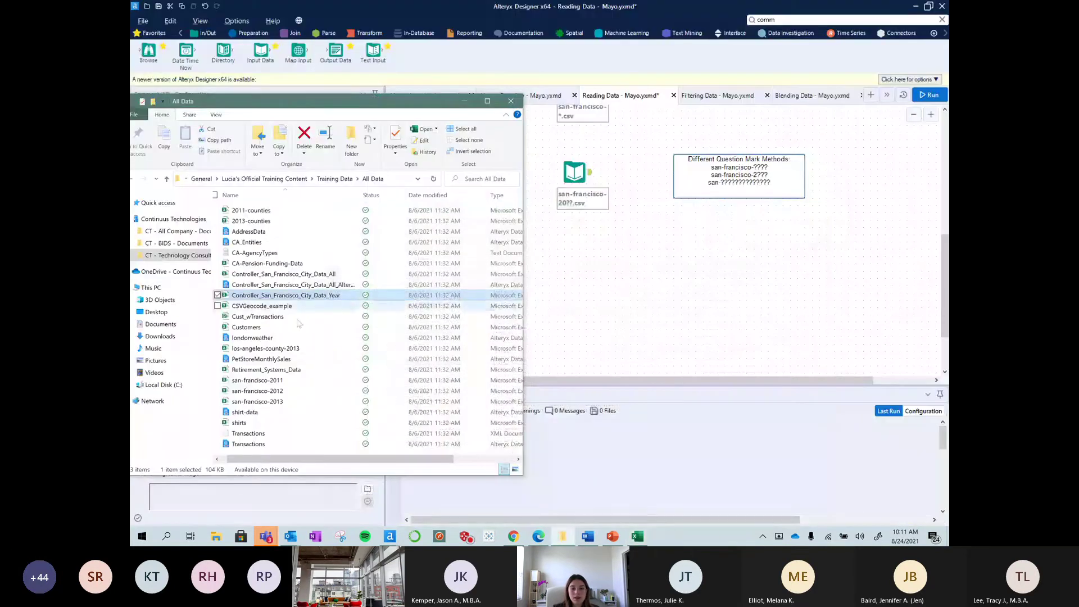
{"action": "left_click_drag", "start_coordinate": [301, 296], "coordinate": [576, 292]}
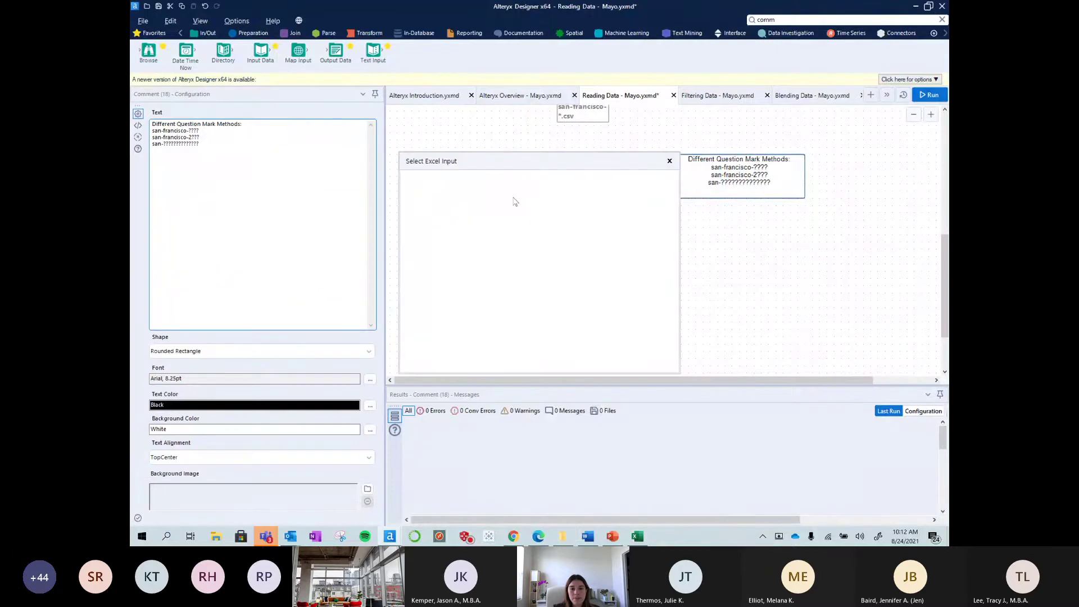
{"action": "left_click", "coordinate": [649, 363]}
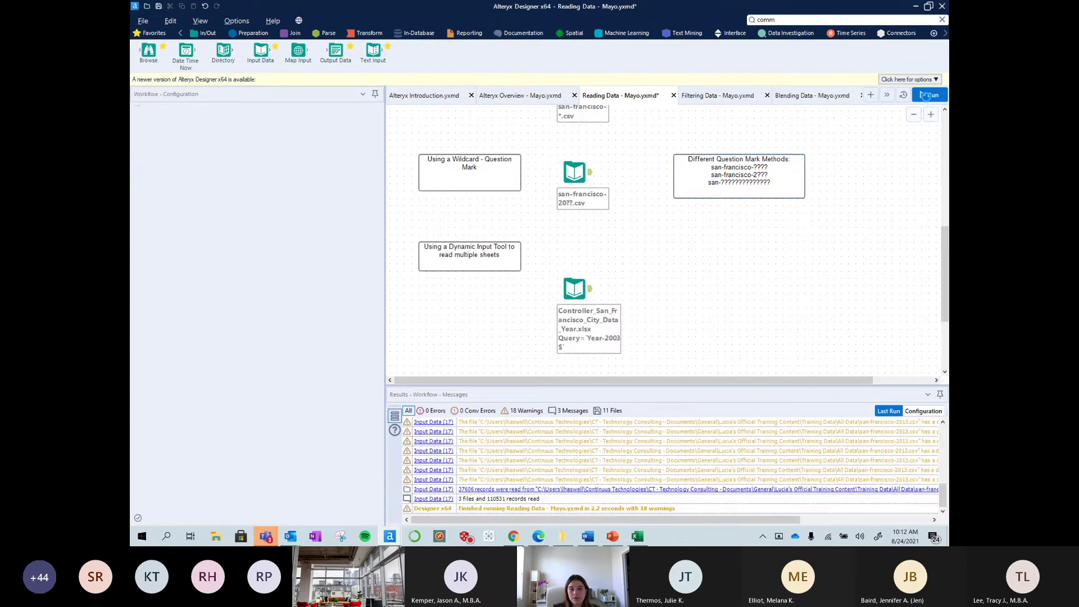
{"action": "left_click", "coordinate": [925, 97]}
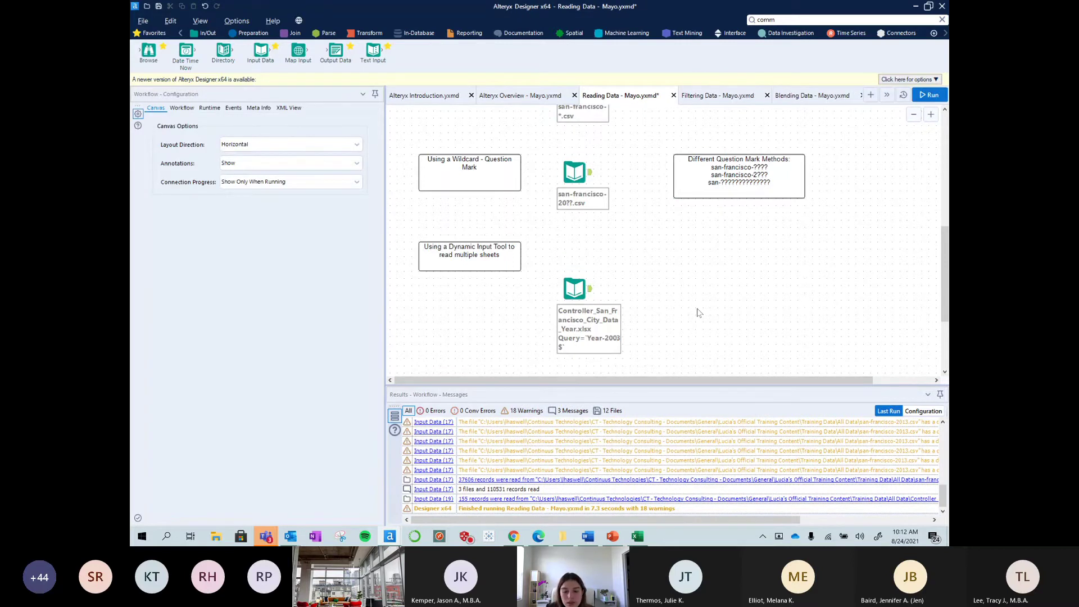
- Examine the run messages for the Year-2003 input and compare them with the workbook's yearly sheets in Excel
{"action": "scroll", "coordinate": [698, 313], "scroll_direction": "down", "scroll_amount": 3}
{"action": "scroll", "coordinate": [667, 294], "scroll_direction": "up", "scroll_amount": 2}
{"action": "scroll", "coordinate": [637, 466], "scroll_direction": "up", "scroll_amount": 1}
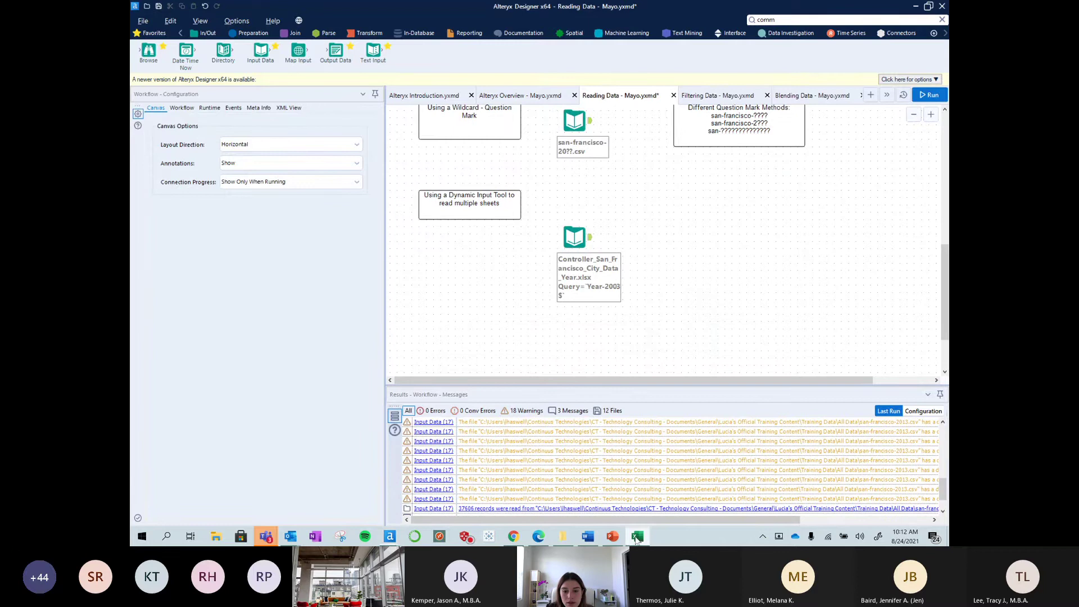
{"action": "left_click", "coordinate": [637, 538]}
{"action": "left_click", "coordinate": [637, 538]}
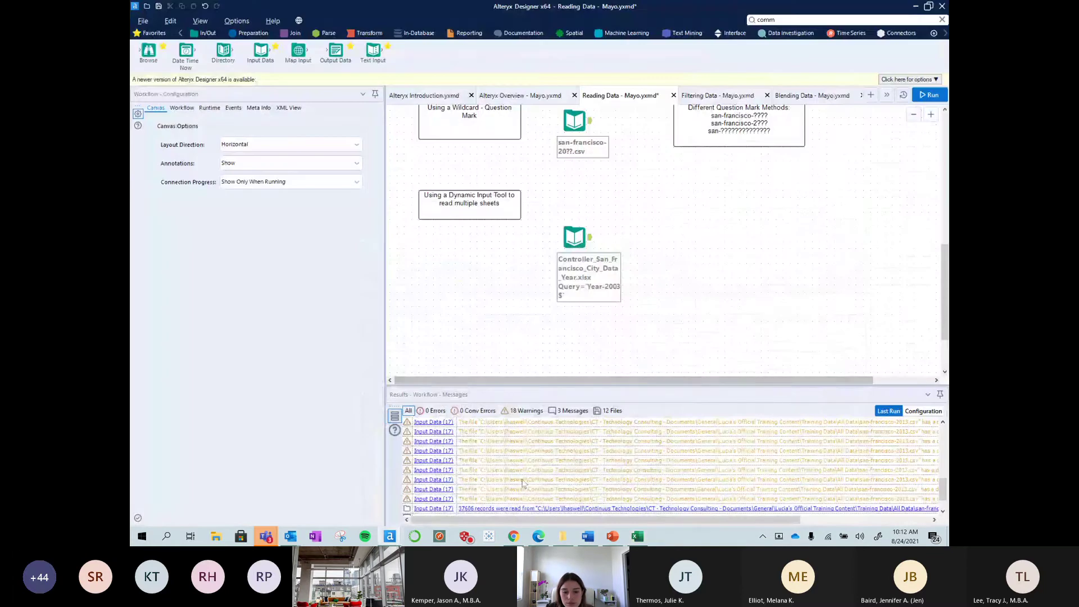
{"action": "scroll", "coordinate": [522, 482], "scroll_direction": "down", "scroll_amount": 1}
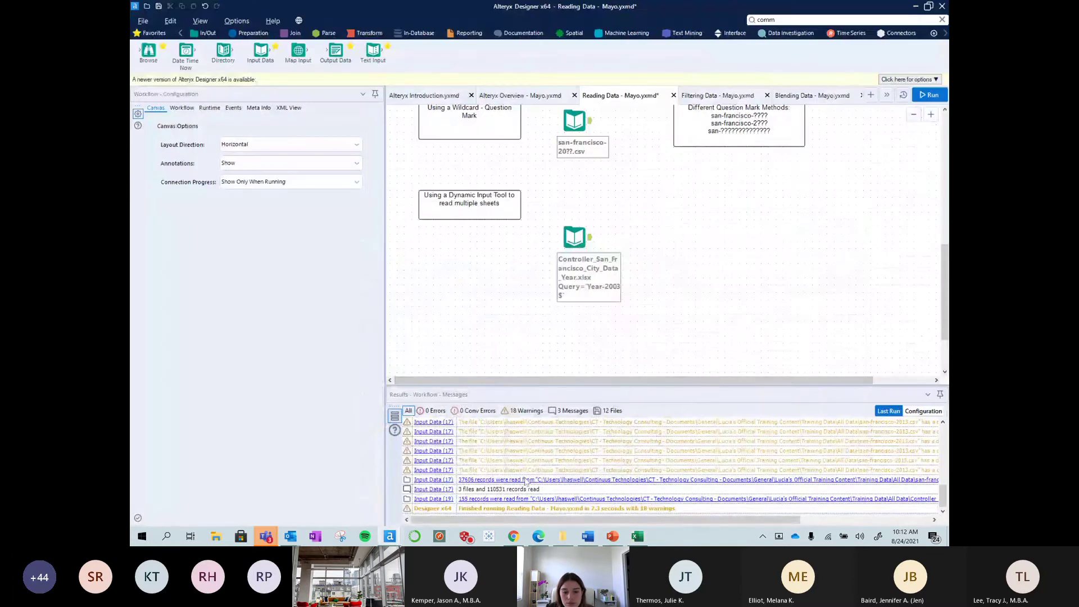
{"action": "left_click", "coordinate": [637, 537]}
{"action": "left_click", "coordinate": [423, 509]}
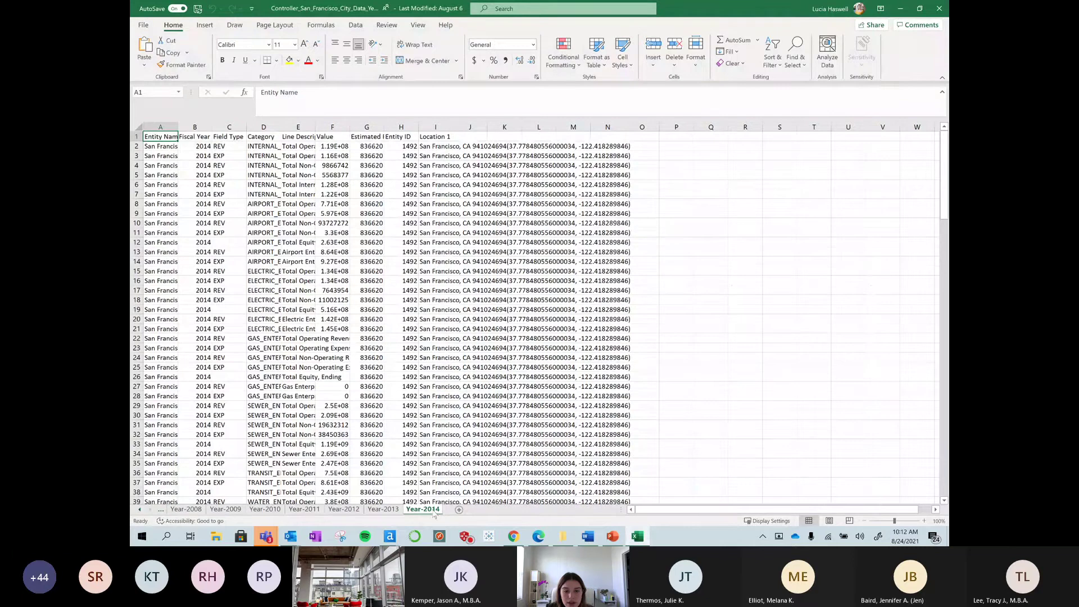
{"action": "left_click", "coordinate": [896, 9]}
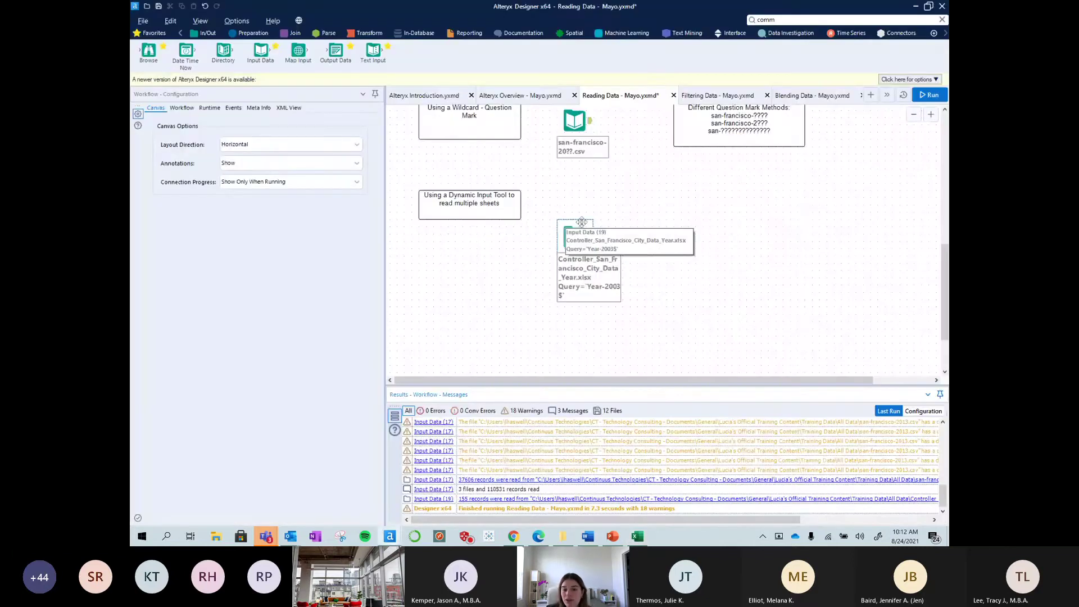
- Inspect the Year-2003 input's output, remove that input from the canvas, and close the workbook in Excel
{"action": "left_click", "coordinate": [573, 239]}
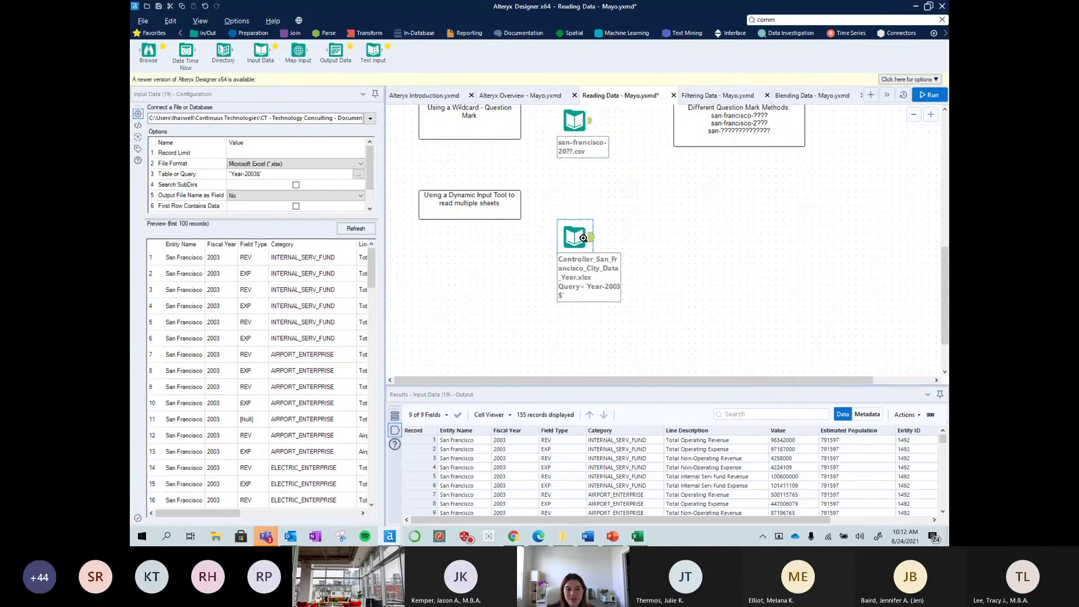
{"action": "right_click", "coordinate": [583, 238]}
{"action": "left_click", "coordinate": [606, 264]}
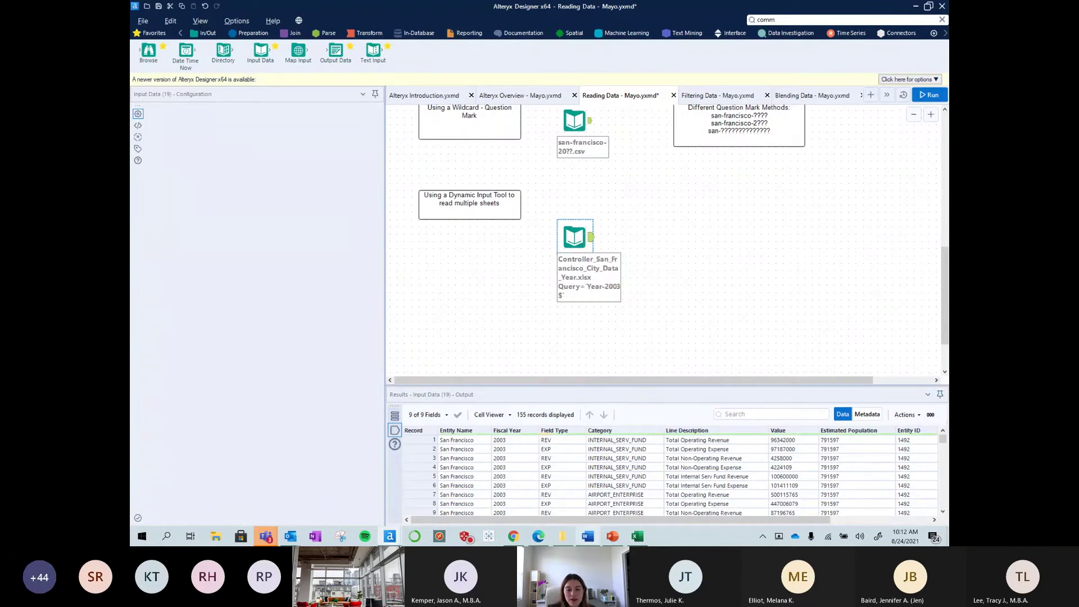
{"action": "left_click", "coordinate": [638, 536]}
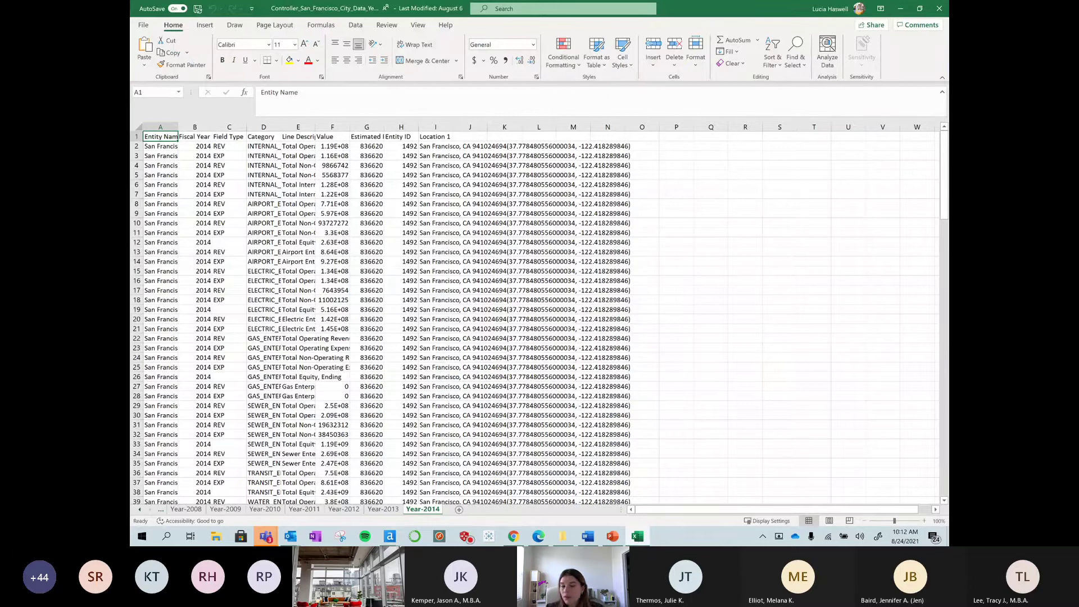
{"action": "left_click", "coordinate": [939, 8]}
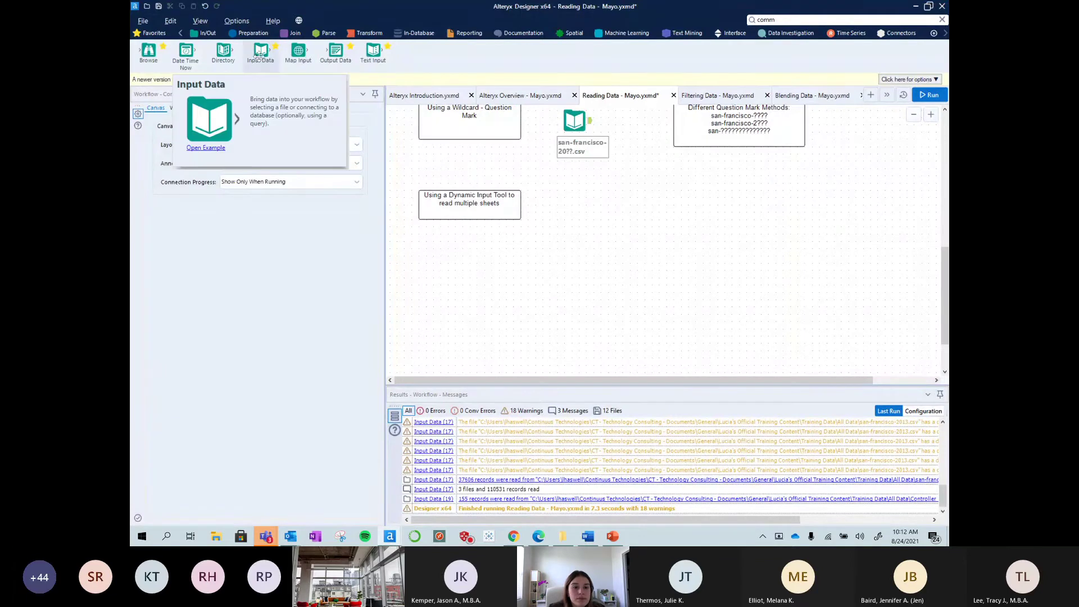
- Place an Input Data tool beside the Dynamic Input comment and connect it to the Controller_San_Francisco_City_Data_Year workbook in the All Data folder
{"action": "left_click_drag", "start_coordinate": [260, 53], "coordinate": [578, 224]}
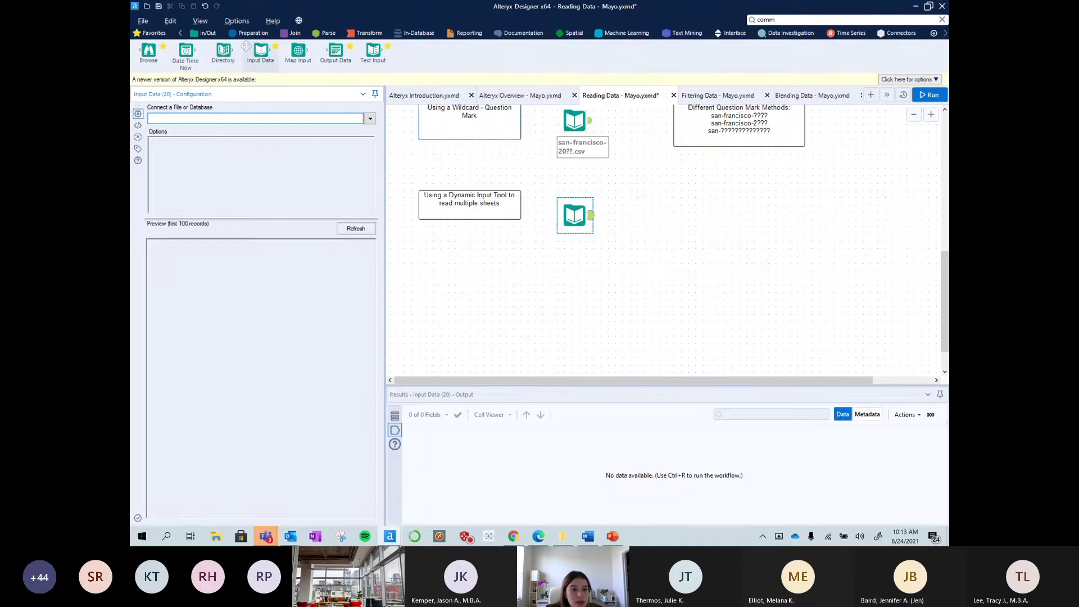
{"action": "left_click", "coordinate": [368, 119]}
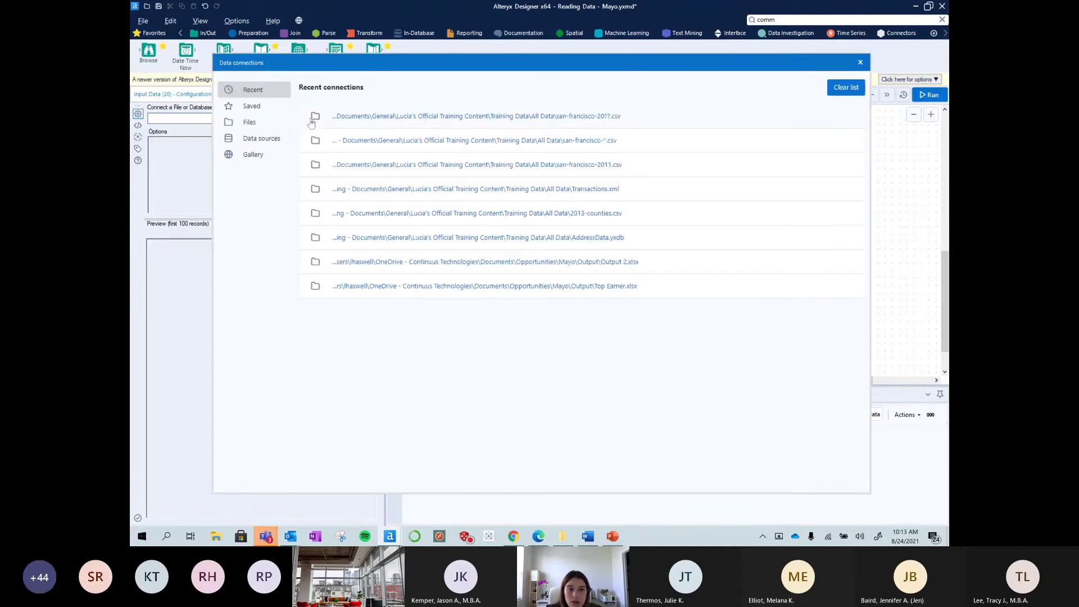
{"action": "left_click", "coordinate": [271, 122]}
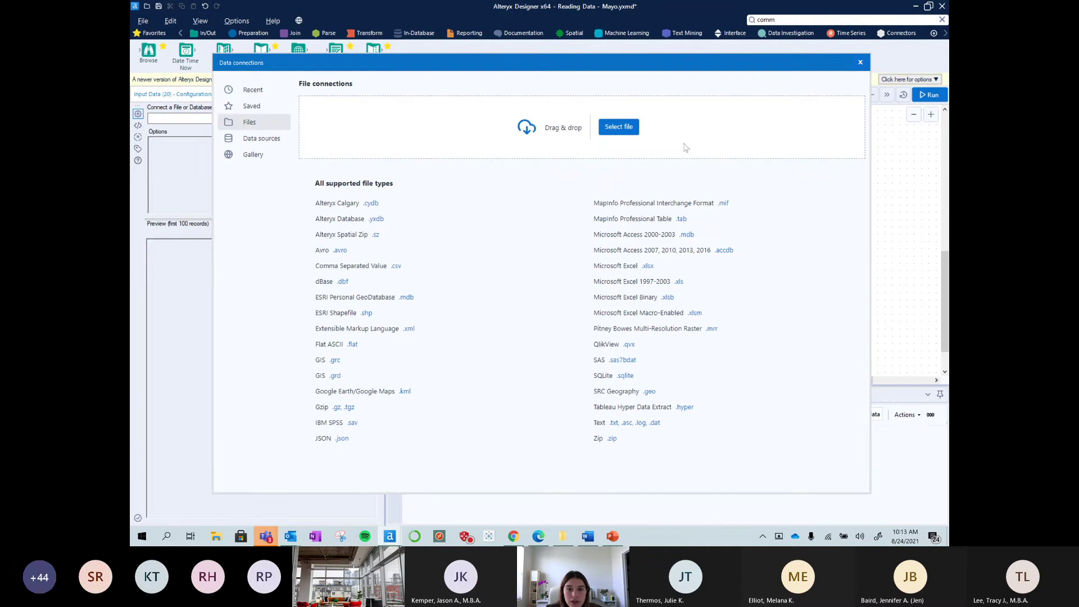
{"action": "left_click", "coordinate": [616, 131]}
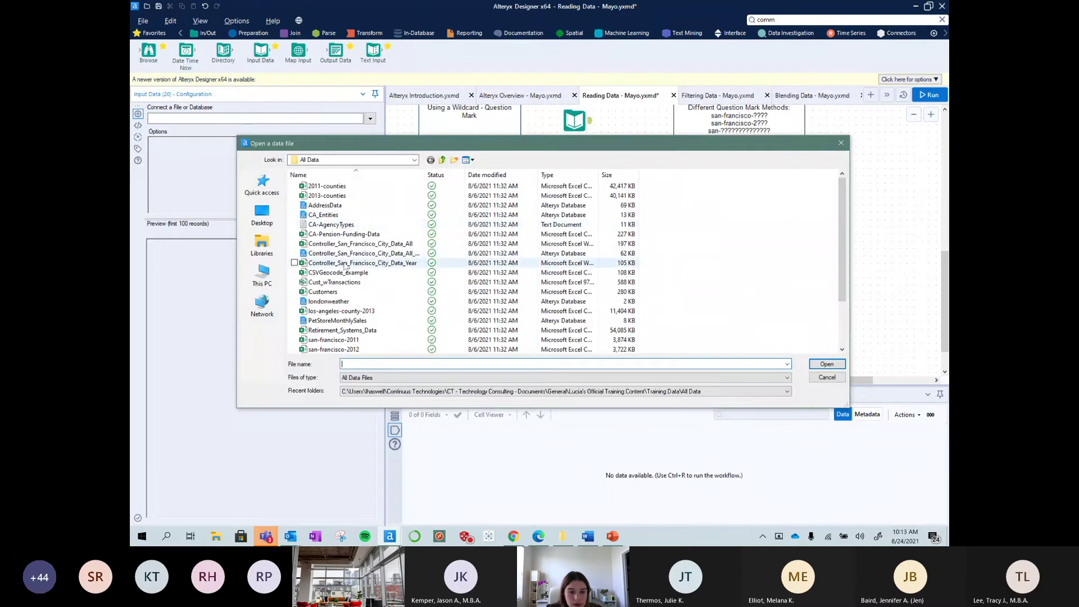
{"action": "left_click", "coordinate": [380, 263]}
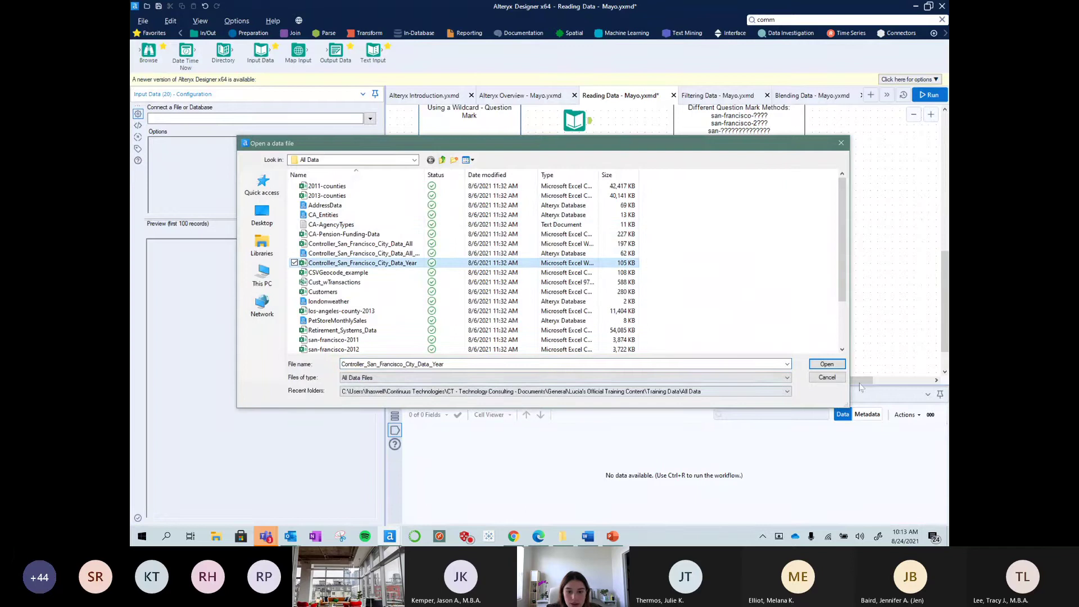
{"action": "left_click", "coordinate": [827, 364]}
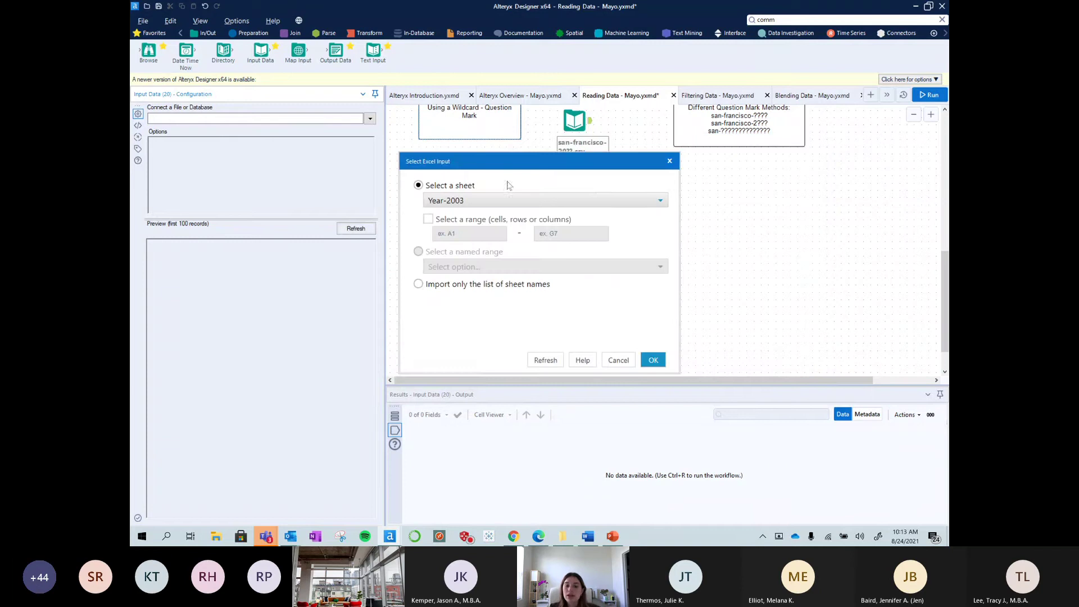
- Set the Excel input to import only the list of sheet names, and run the workflow
{"action": "left_click", "coordinate": [495, 201]}
{"action": "left_click", "coordinate": [497, 210]}
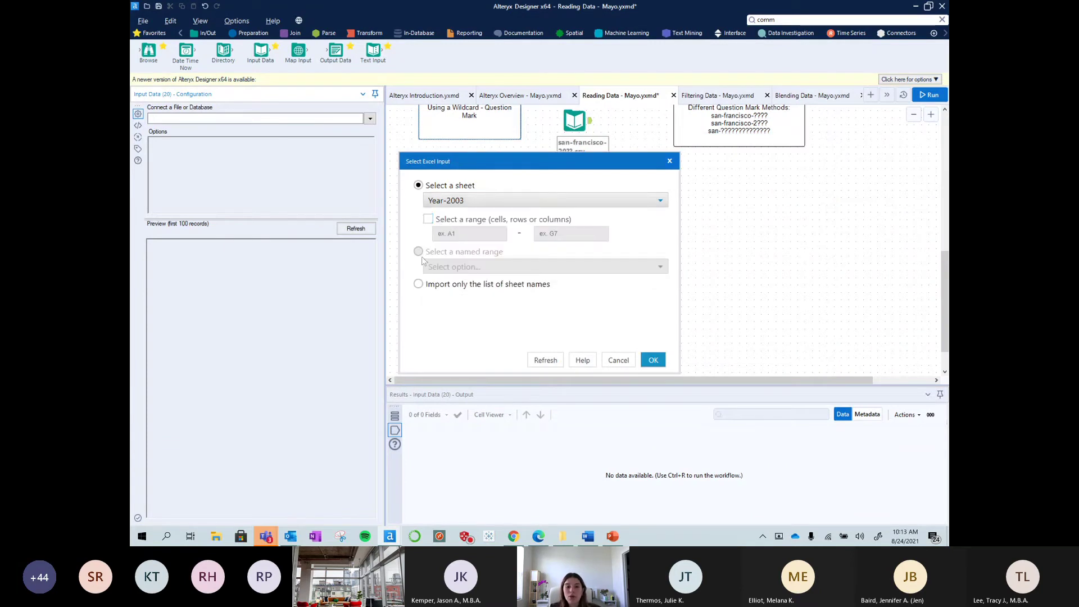
{"action": "left_click", "coordinate": [418, 285]}
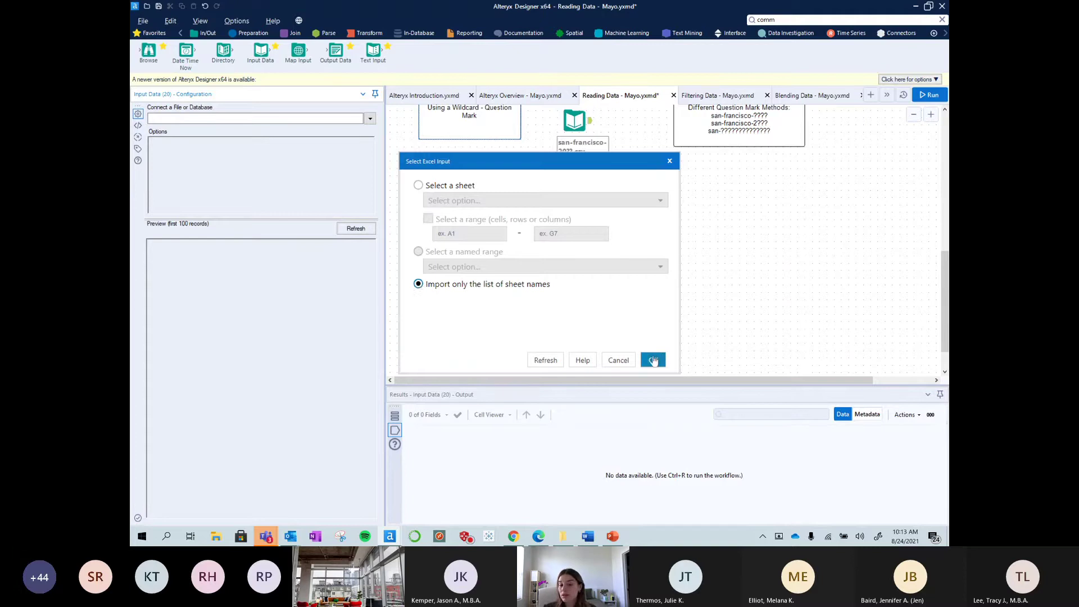
{"action": "left_click", "coordinate": [654, 360]}
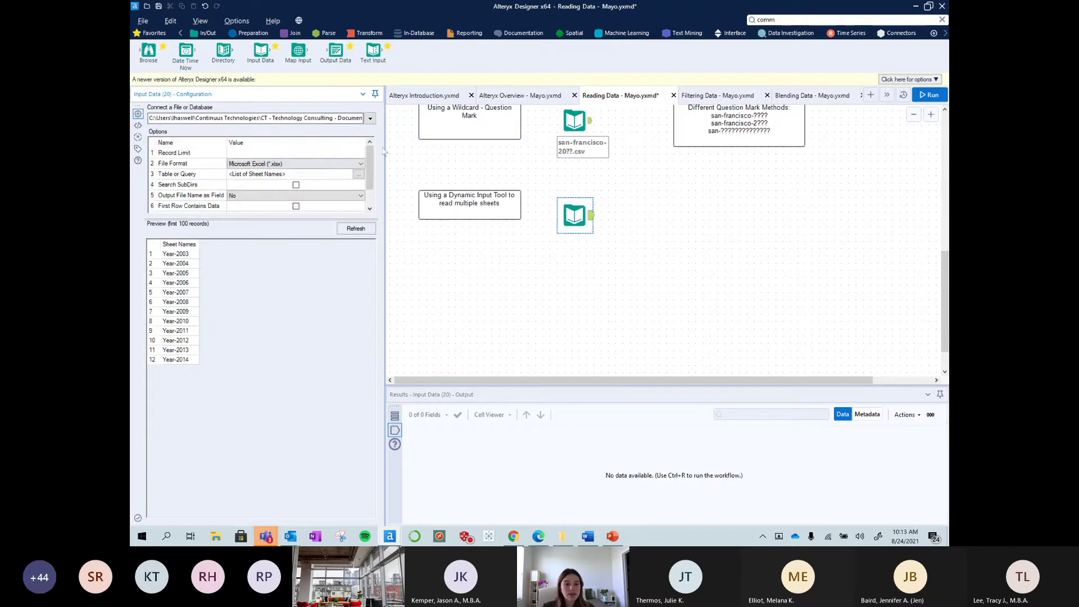
{"action": "left_click", "coordinate": [648, 232]}
{"action": "key", "text": "ctrl+r"}
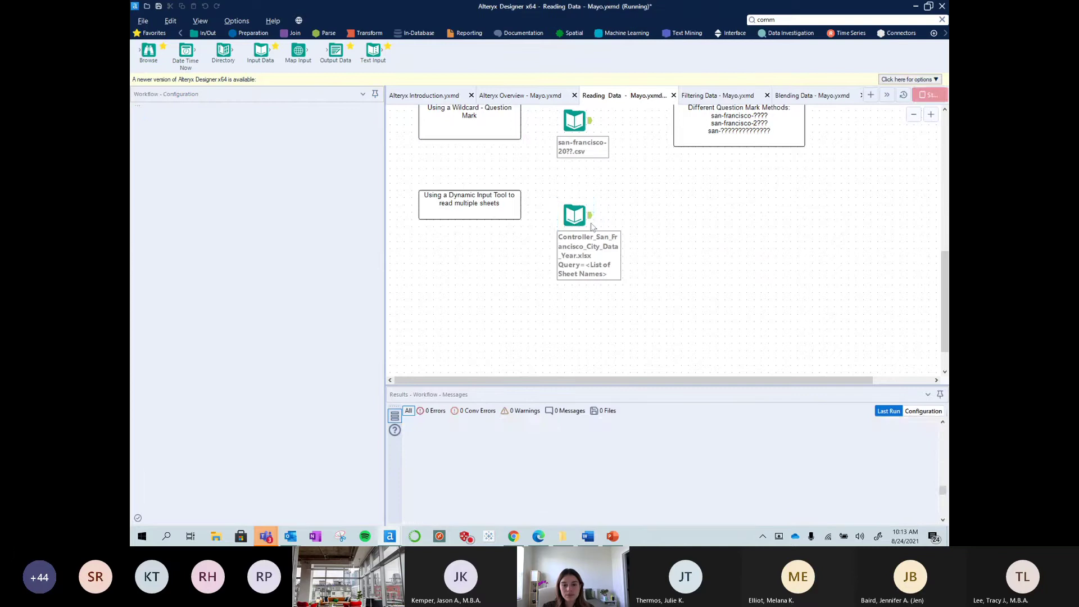
{"action": "left_click", "coordinate": [677, 218]}
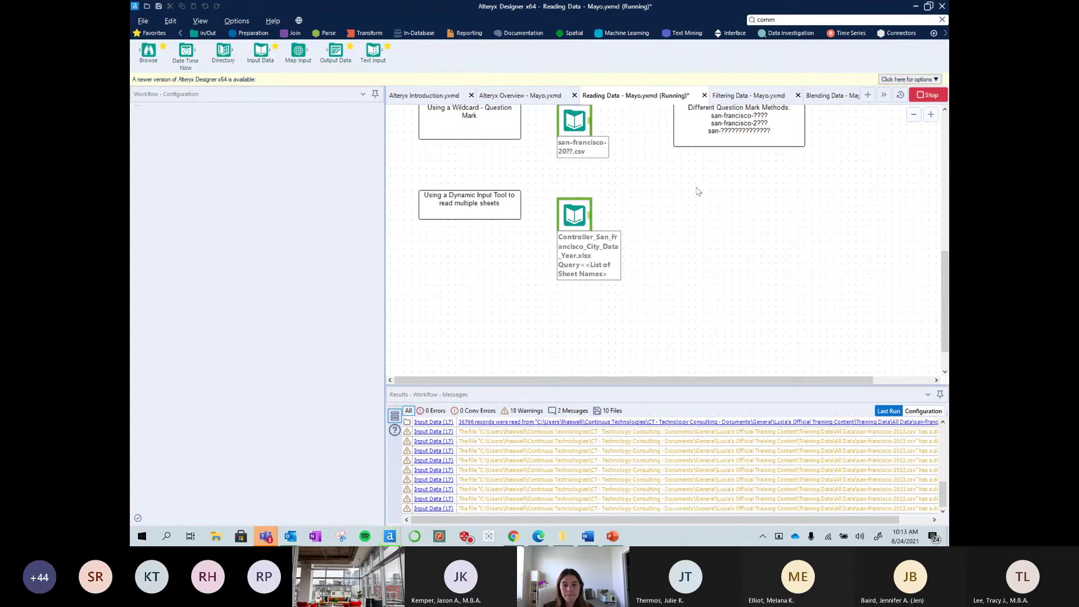
- Move the sheet names input level with the Dynamic Input comment, and examine its full output list in an enlarged results area
{"action": "left_click_drag", "start_coordinate": [576, 215], "coordinate": [568, 208]}
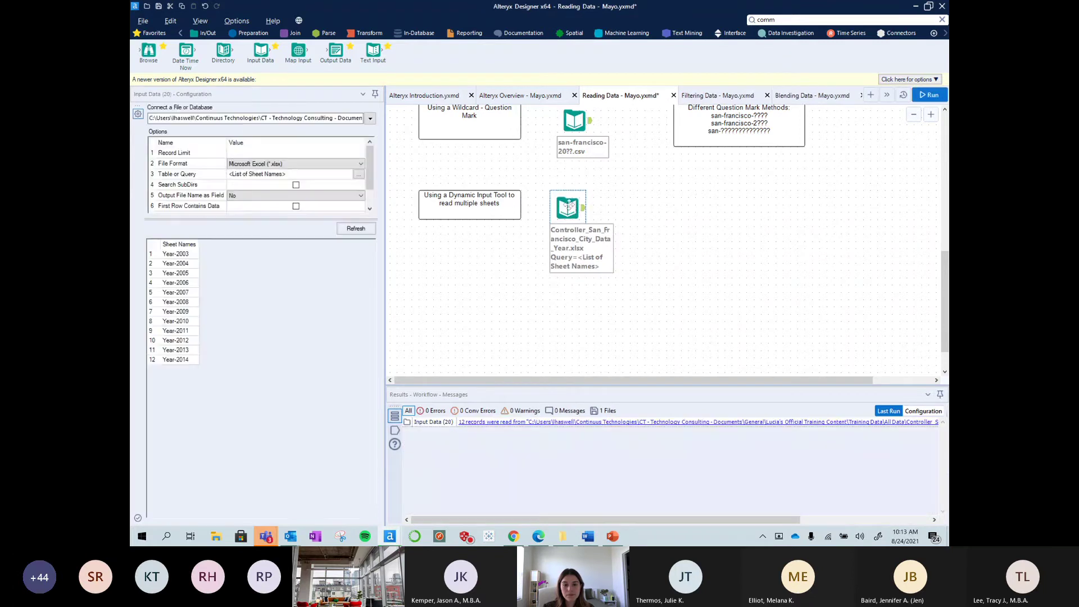
{"action": "left_click", "coordinate": [584, 211]}
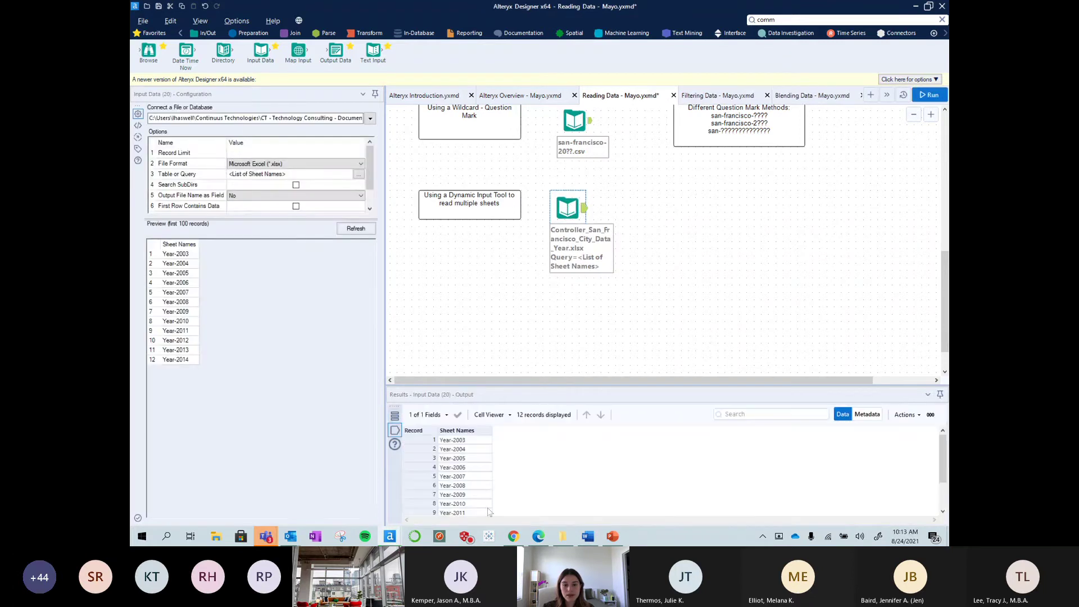
{"action": "left_click_drag", "start_coordinate": [510, 385], "coordinate": [509, 337]}
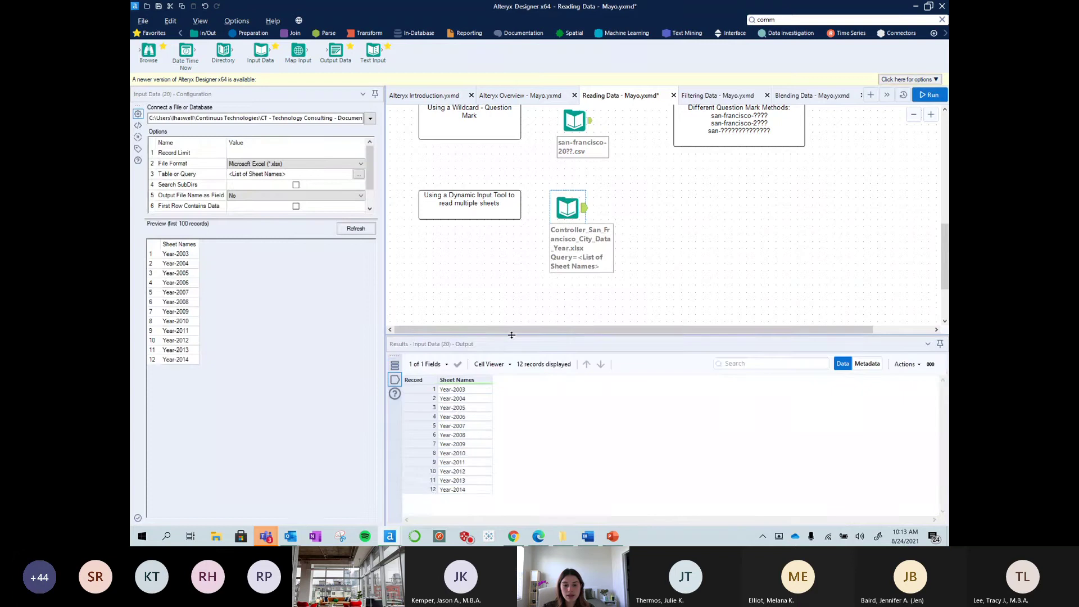
{"action": "left_click_drag", "start_coordinate": [461, 390], "coordinate": [479, 514]}
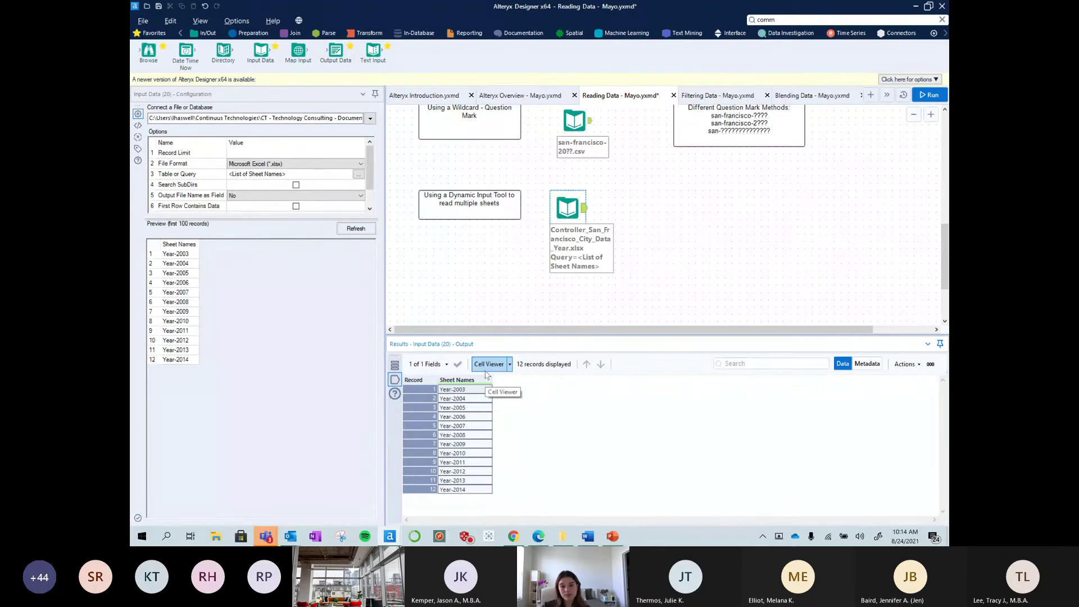
{"action": "left_click", "coordinate": [637, 189]}
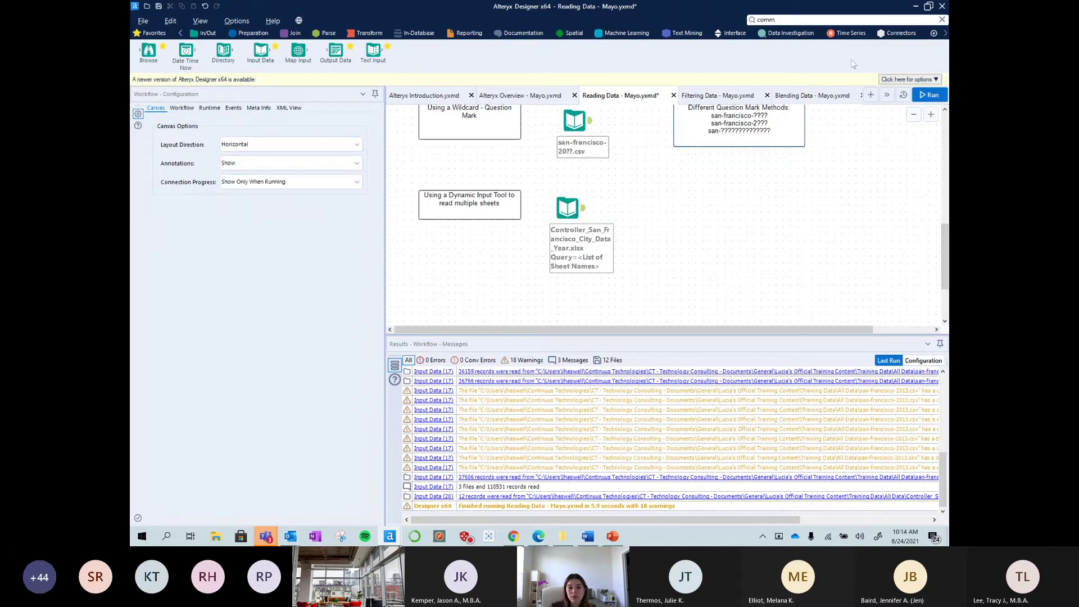
- Find the Dynamic Input tool in the Developer category and mark it as a favorite
{"action": "left_click", "coordinate": [743, 19]}
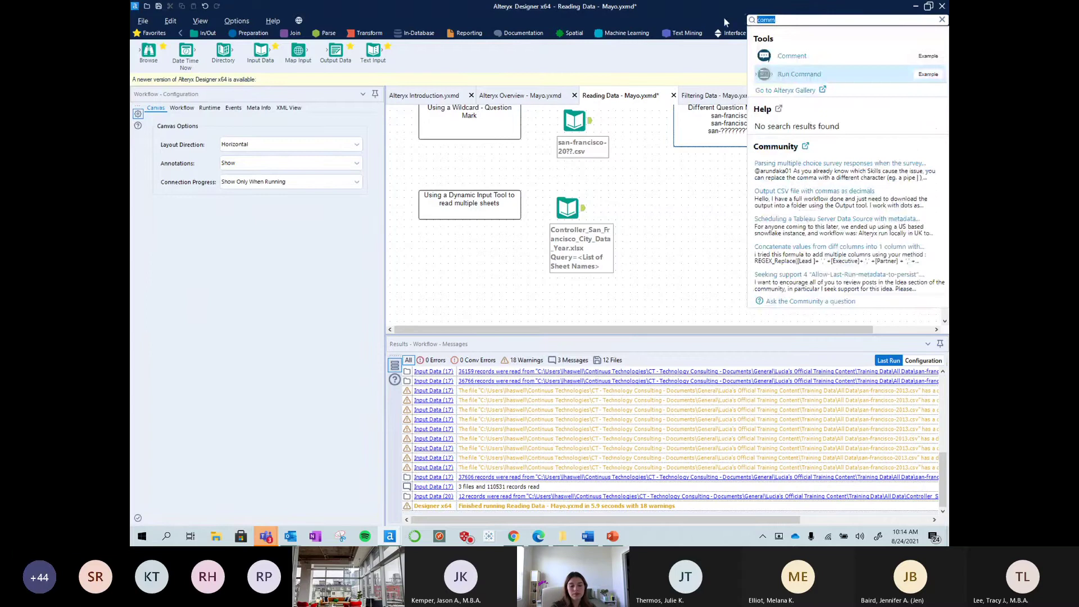
{"action": "type", "text": "dyna"}
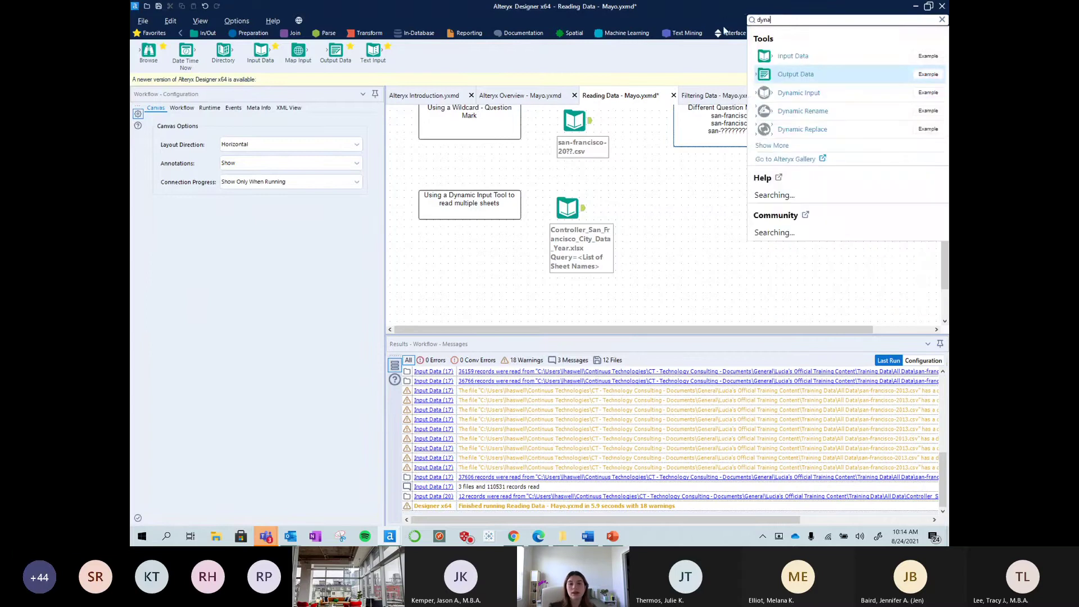
{"action": "key", "text": "Escape"}
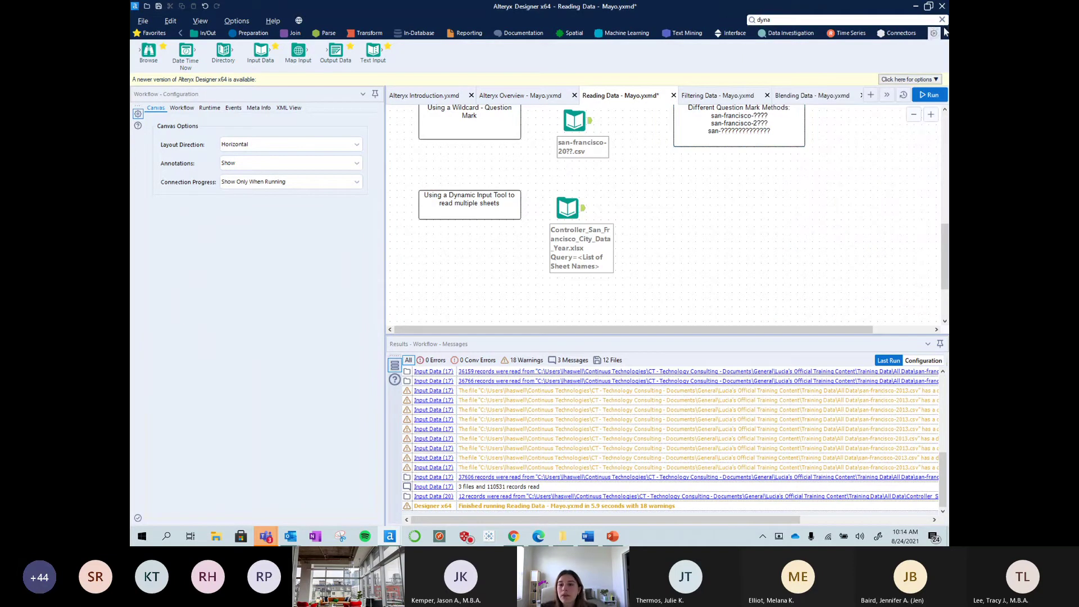
{"action": "left_click", "coordinate": [900, 33]}
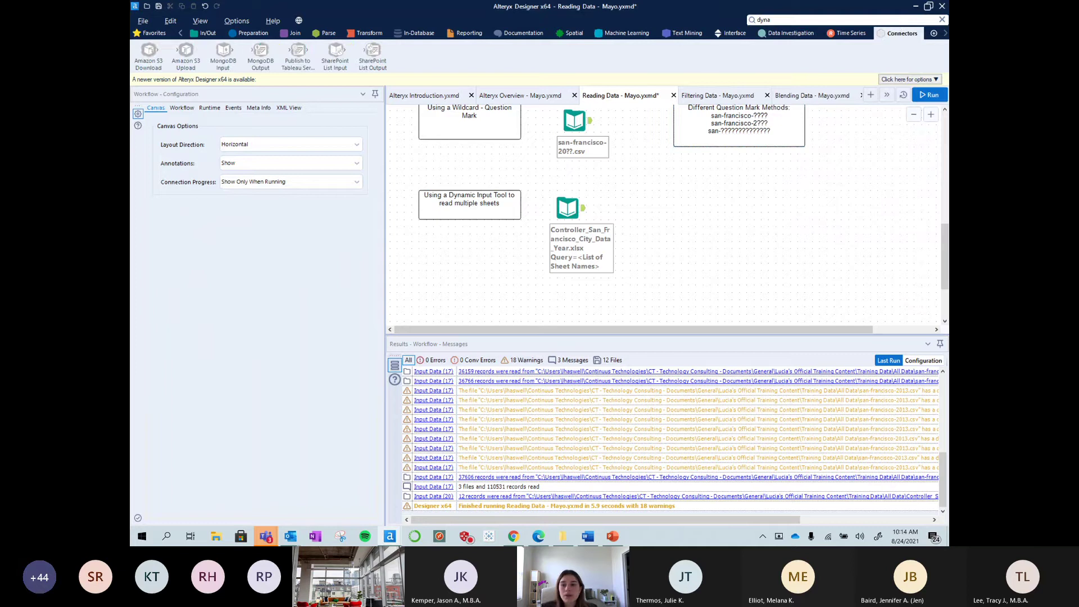
{"action": "left_click", "coordinate": [946, 33]}
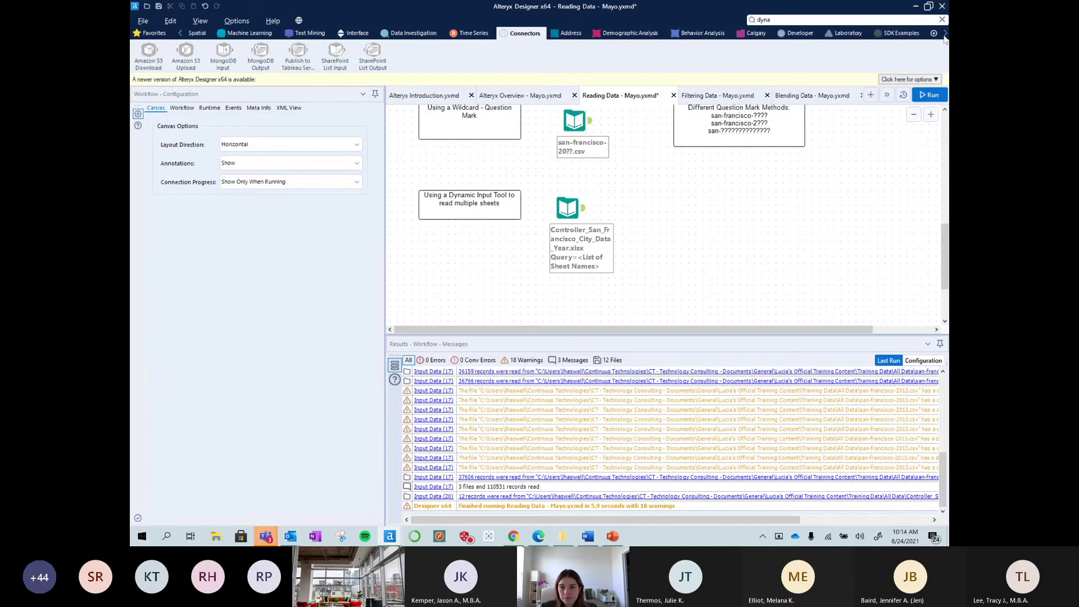
{"action": "left_click", "coordinate": [732, 33]}
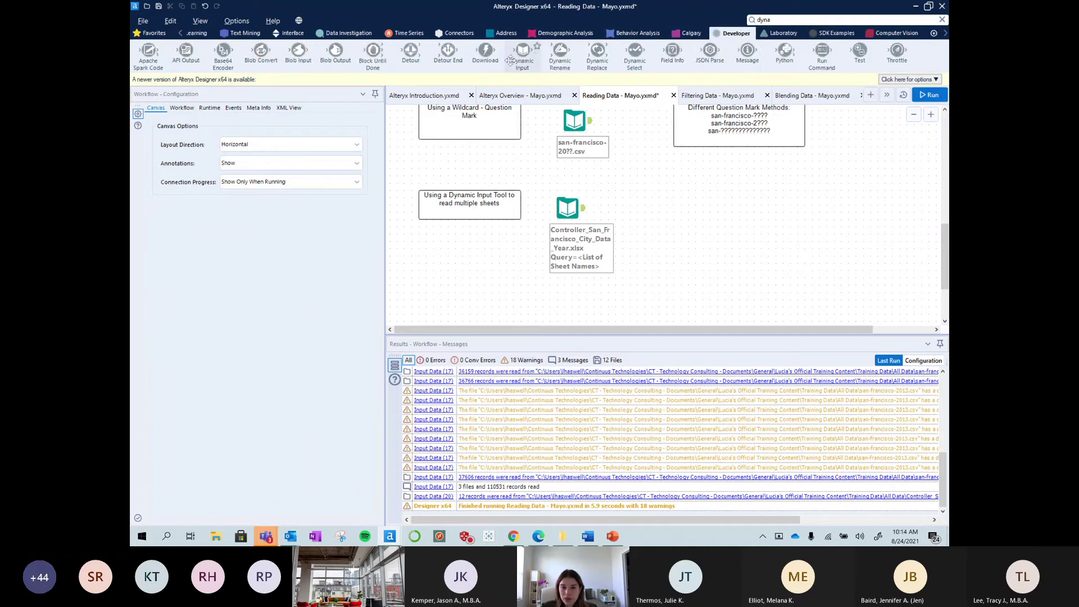
{"action": "left_click", "coordinate": [826, 23]}
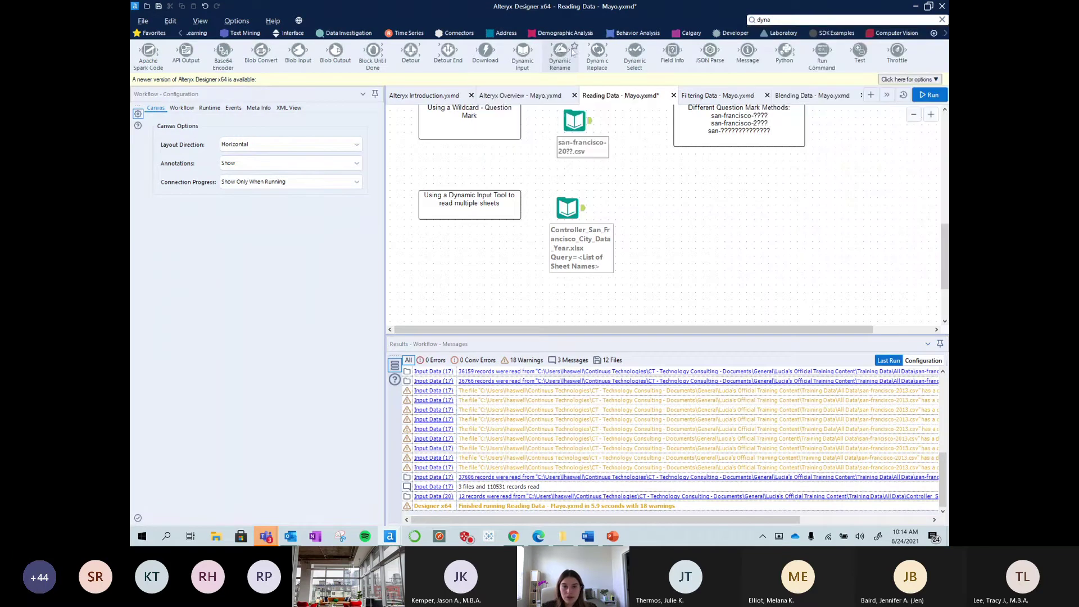
{"action": "left_click", "coordinate": [537, 45]}
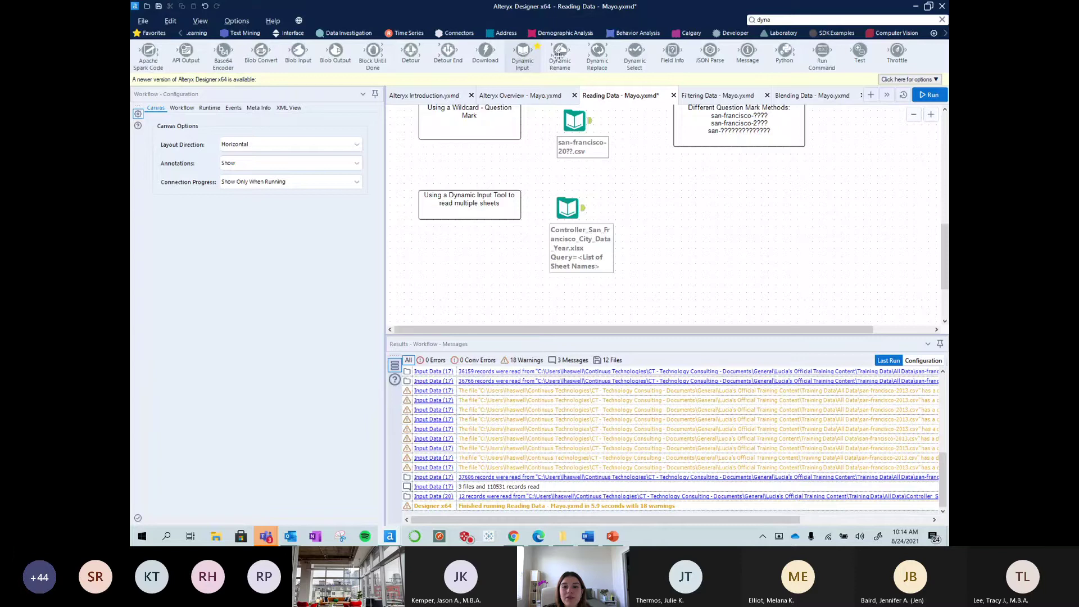
- Add a Dynamic Input tool to the canvas, connected to the sheet names input
{"action": "left_click", "coordinate": [822, 22]}
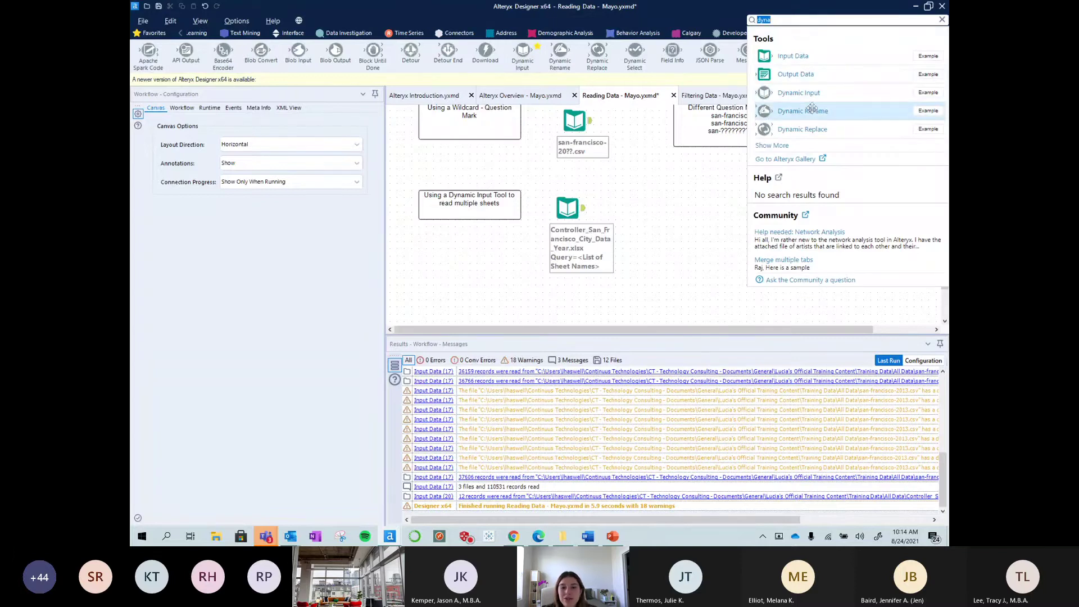
{"action": "left_click", "coordinate": [810, 94]}
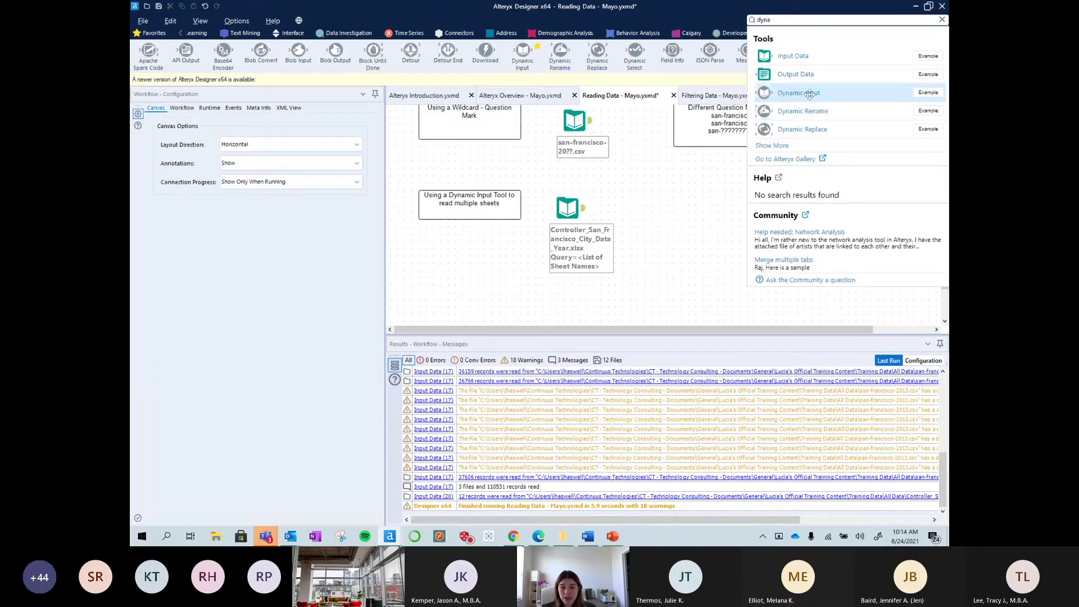
{"action": "left_click_drag", "start_coordinate": [809, 94], "coordinate": [618, 207]}
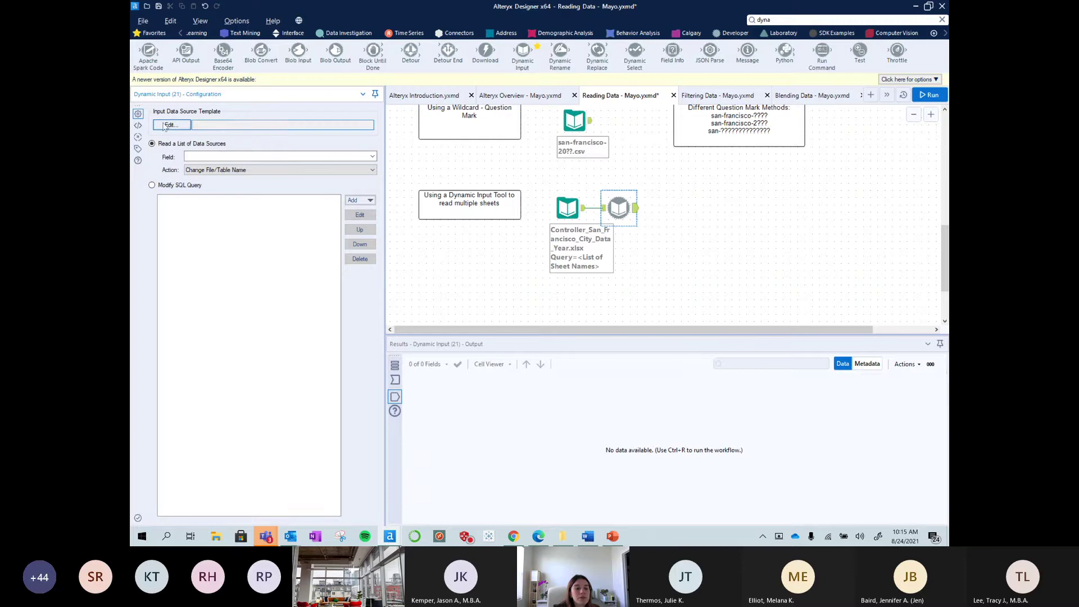
- Set the Dynamic Input's data source template to the Year-2010 sheet of Controller_San_Francisco_City_Data_Year.xlsx
{"action": "left_click", "coordinate": [168, 124]}
{"action": "left_click", "coordinate": [660, 159]}
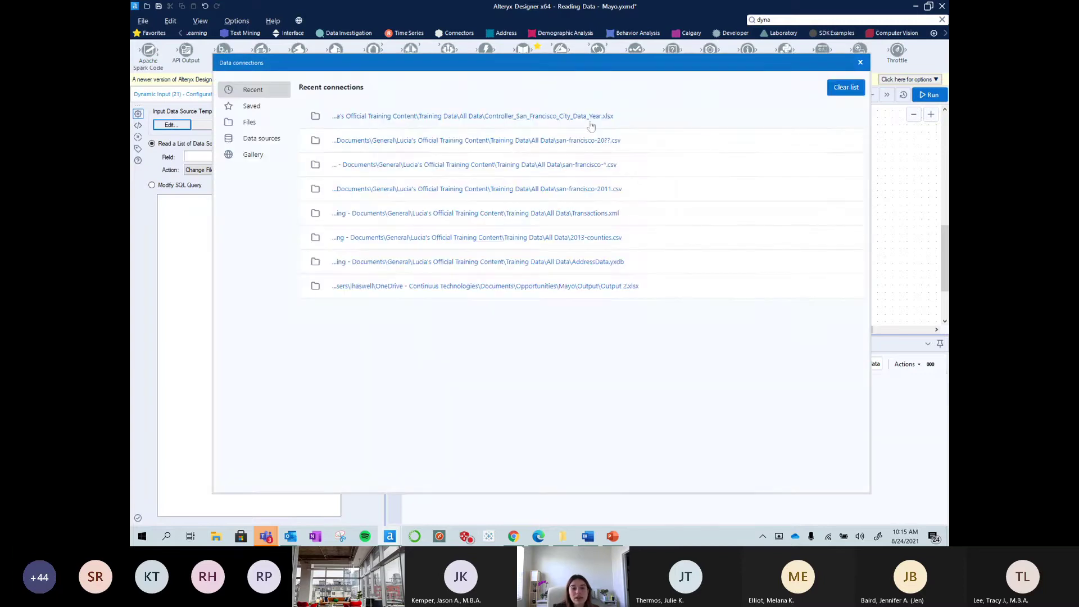
{"action": "left_click", "coordinate": [590, 127]}
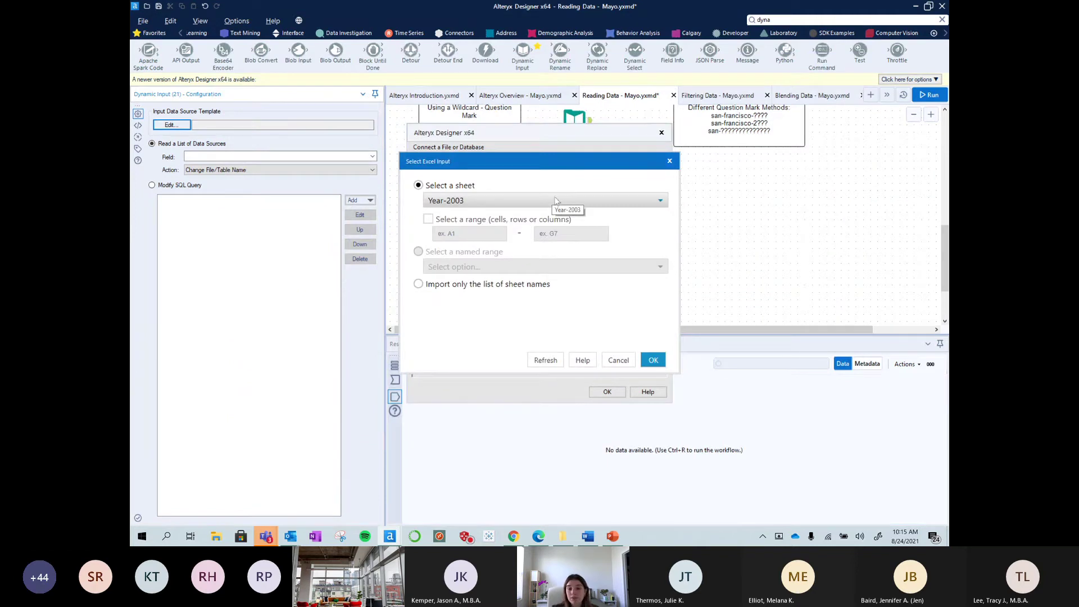
{"action": "left_click", "coordinate": [555, 201]}
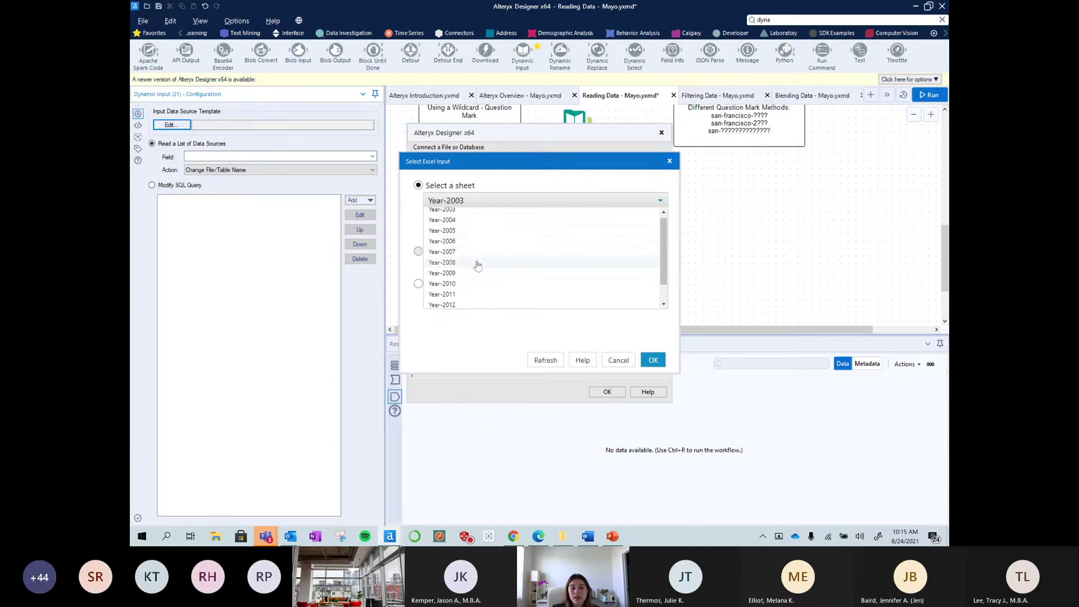
{"action": "left_click", "coordinate": [444, 265]}
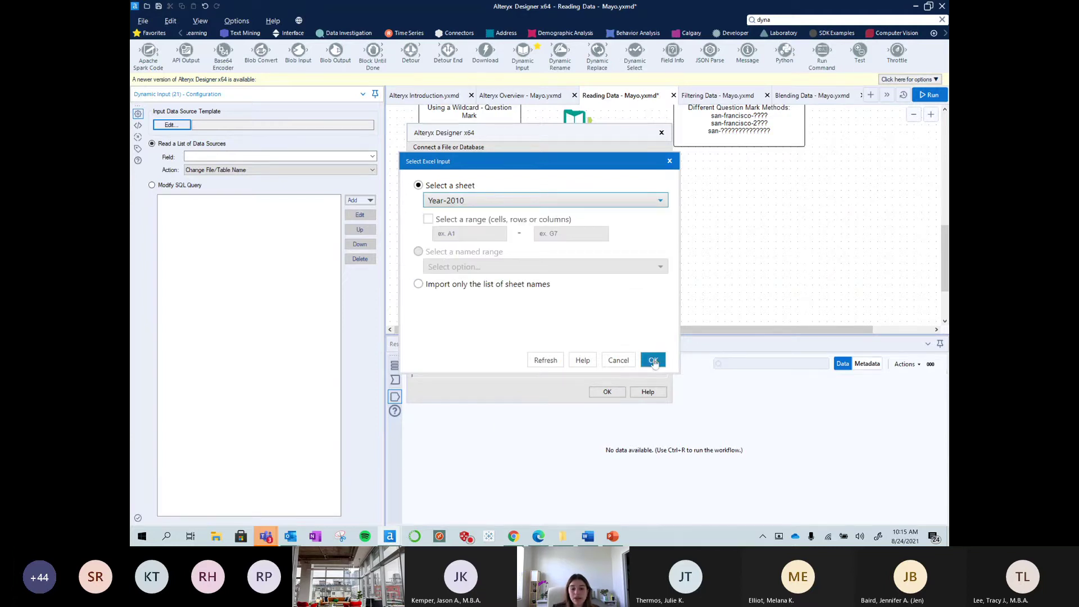
{"action": "left_click", "coordinate": [654, 361]}
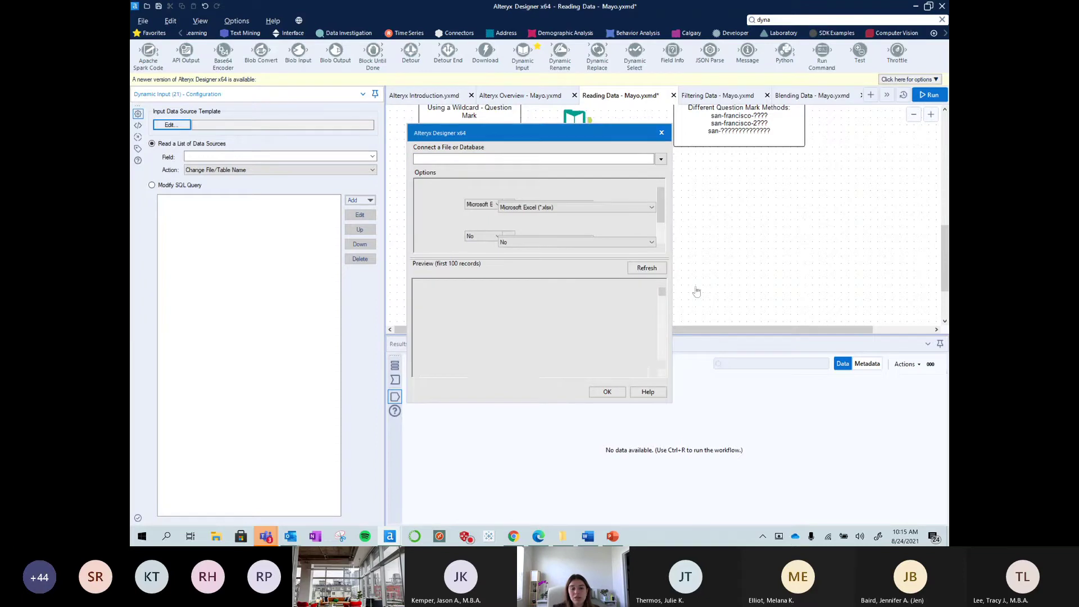
{"action": "left_click", "coordinate": [607, 392]}
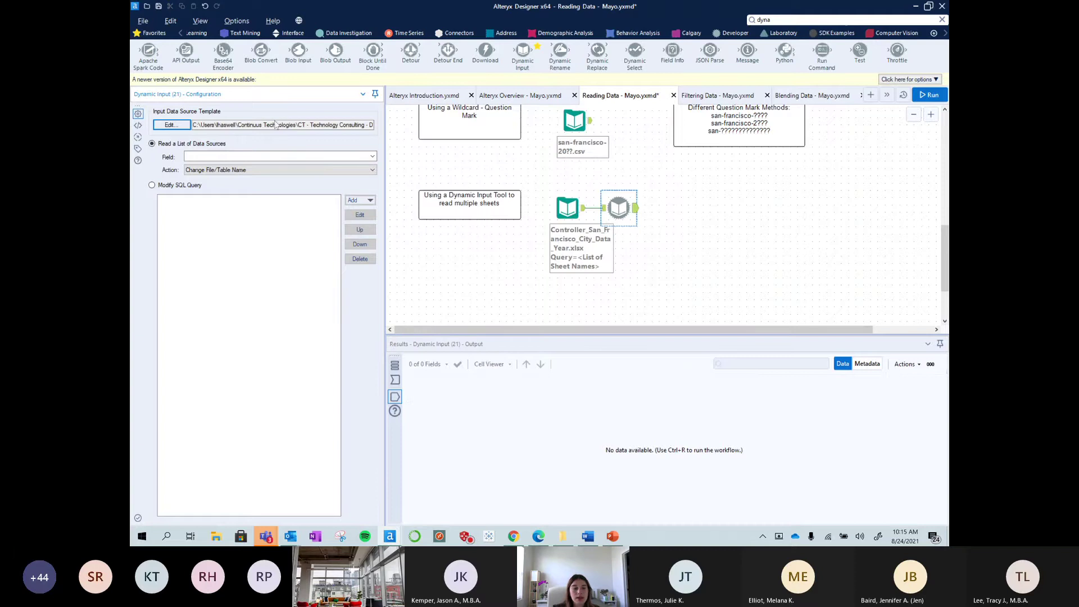
- Make the Dynamic Input read its list of data sources from the Sheet Names field, and check its incoming records and template path
{"action": "left_click", "coordinate": [254, 123]}
{"action": "left_click", "coordinate": [225, 121]}
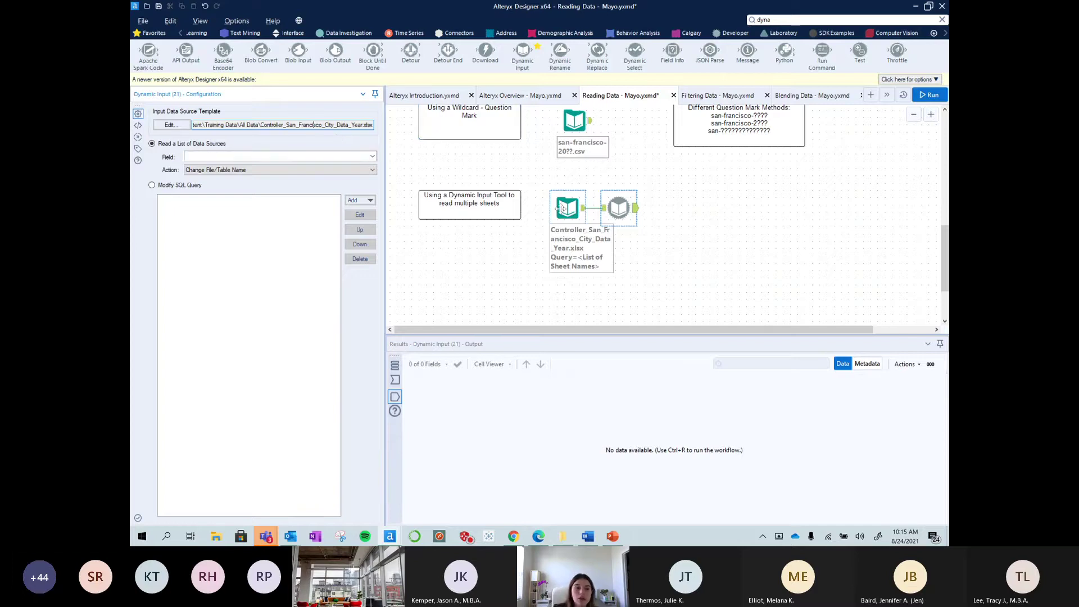
{"action": "left_click", "coordinate": [568, 207]}
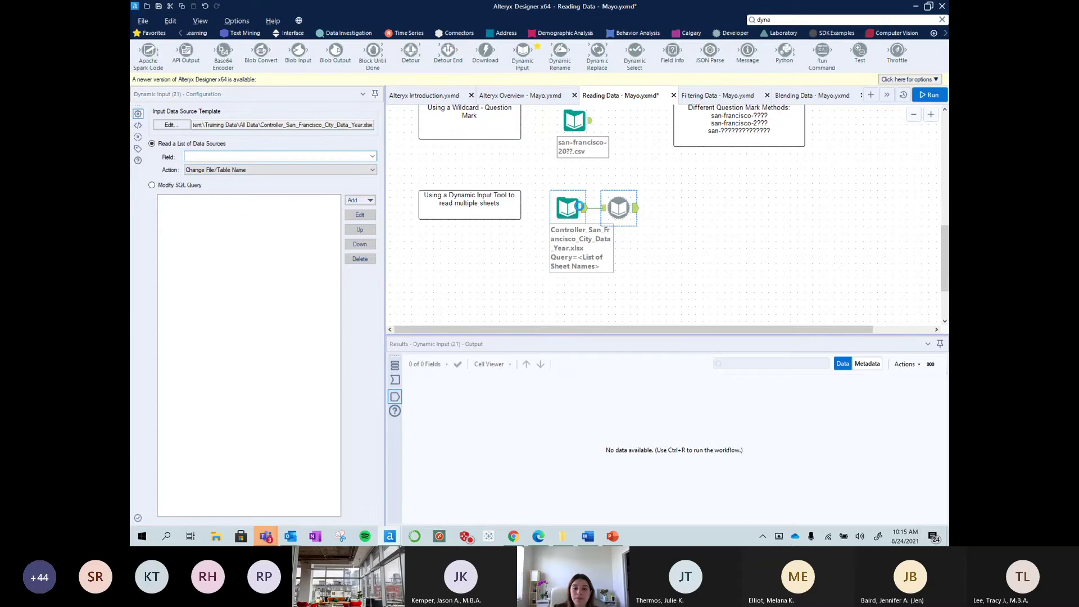
{"action": "left_click", "coordinate": [616, 204]}
{"action": "left_click", "coordinate": [372, 157]}
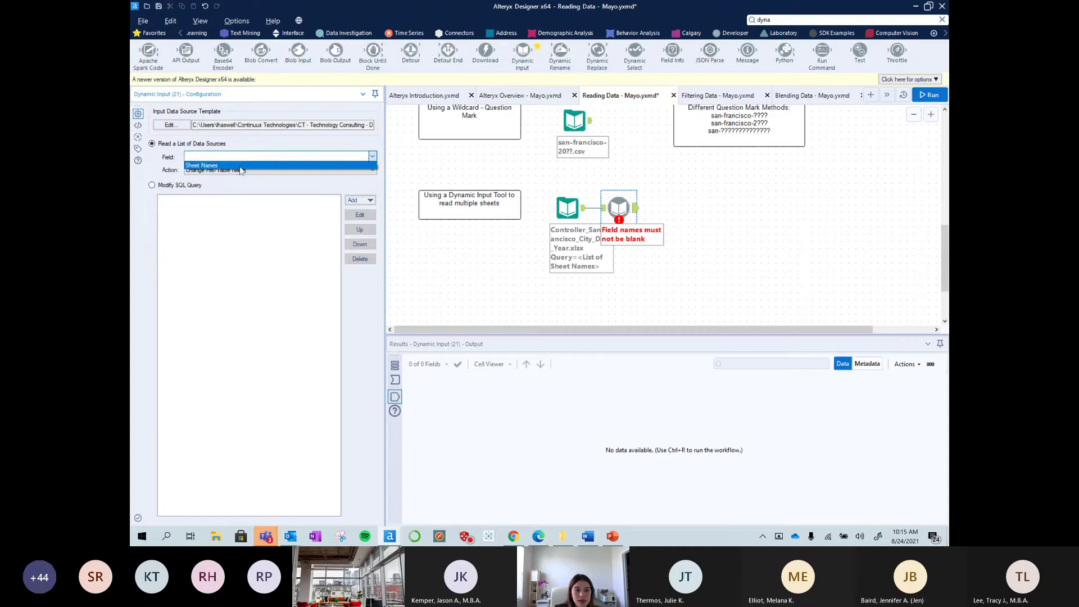
{"action": "left_click", "coordinate": [240, 166]}
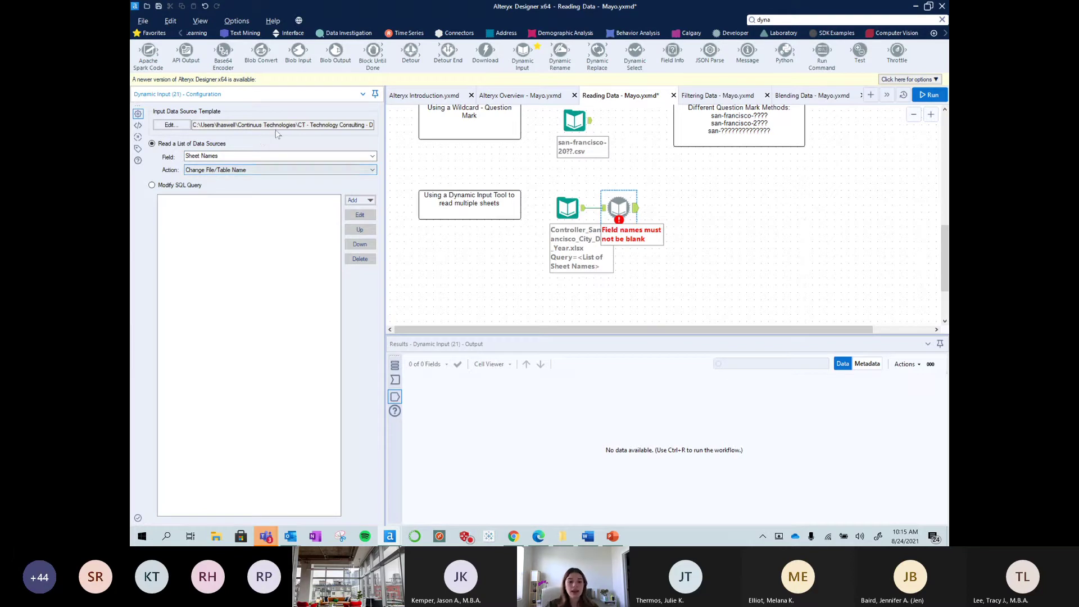
{"action": "left_click", "coordinate": [395, 380]}
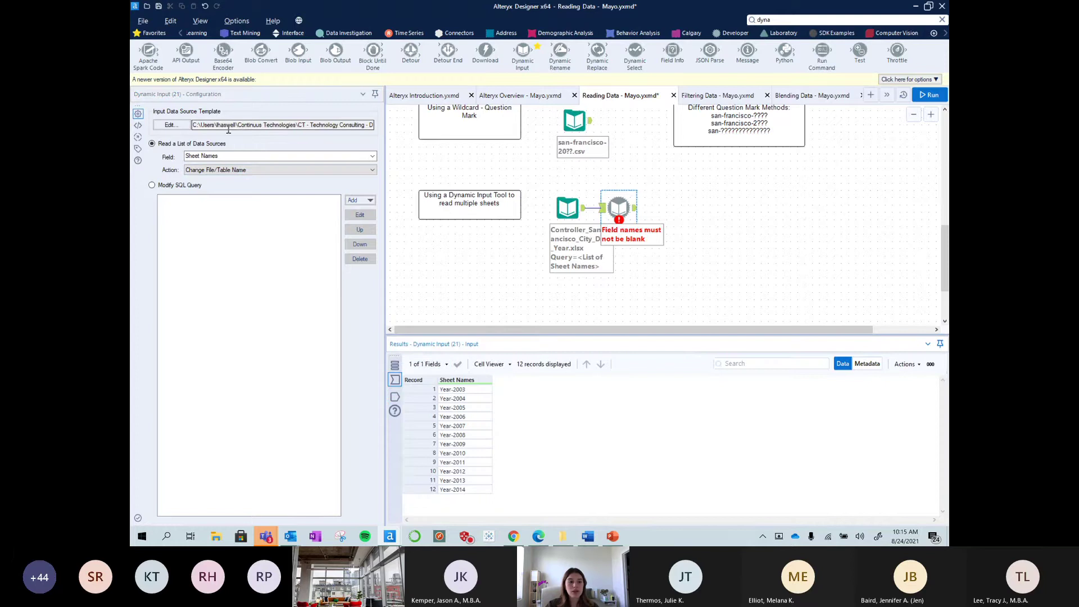
{"action": "left_click_drag", "start_coordinate": [228, 127], "coordinate": [370, 141]}
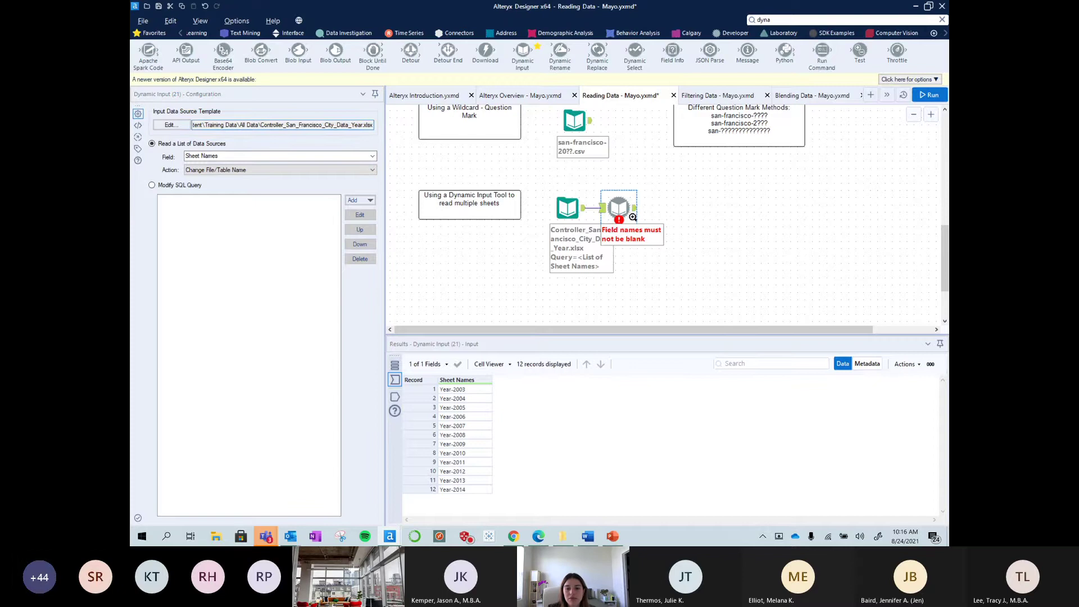
- Delete the Dynamic Input tool and the sheet names input feeding it
{"action": "right_click", "coordinate": [632, 217]}
{"action": "left_click", "coordinate": [672, 248]}
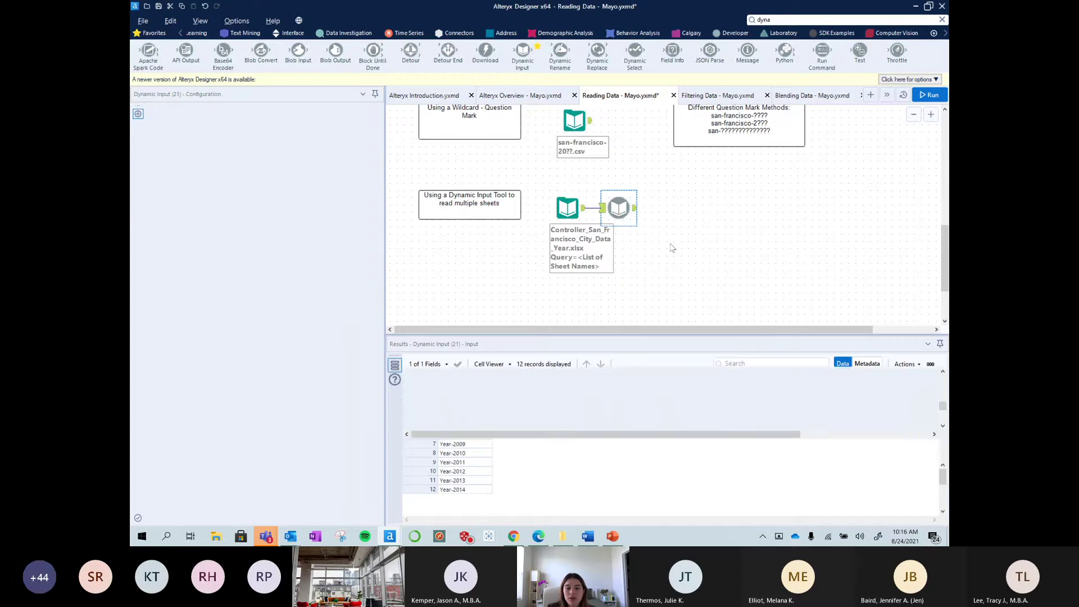
{"action": "left_click", "coordinate": [569, 209]}
{"action": "right_click", "coordinate": [569, 210]}
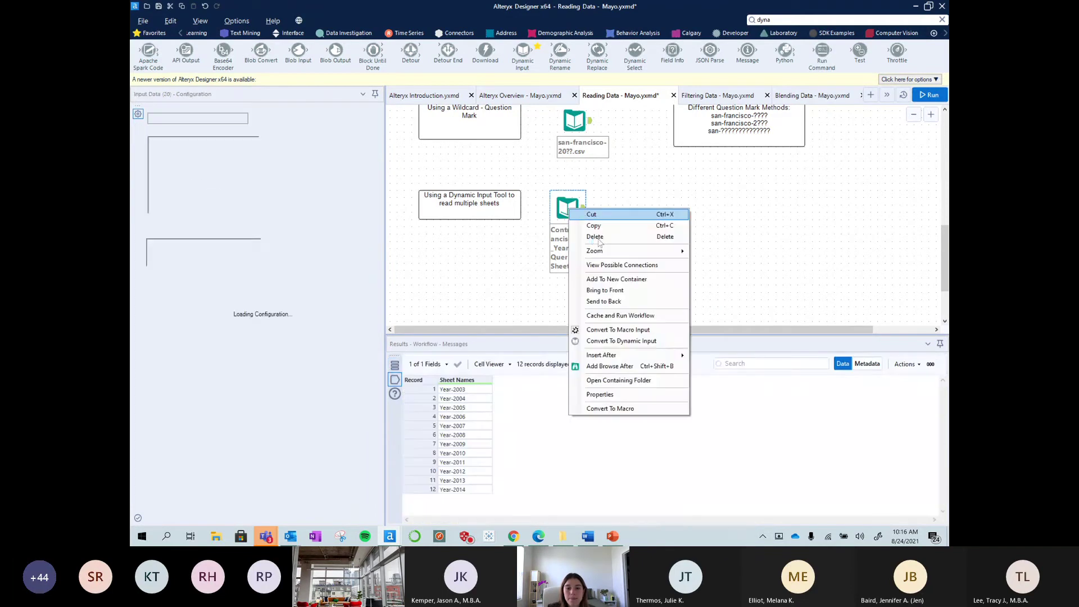
{"action": "left_click", "coordinate": [597, 238]}
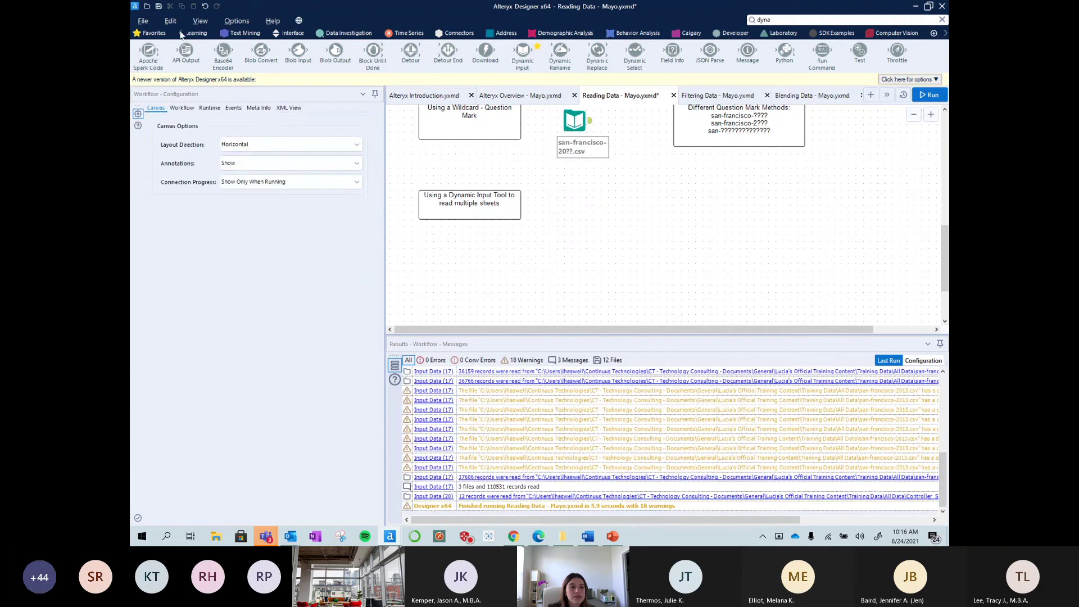
- Place a new Input Data tool beside the Dynamic Input comment, importing only the list of sheet names from Controller_San_Francisco_City_Data_Year.xlsx
{"action": "left_click", "coordinate": [181, 35]}
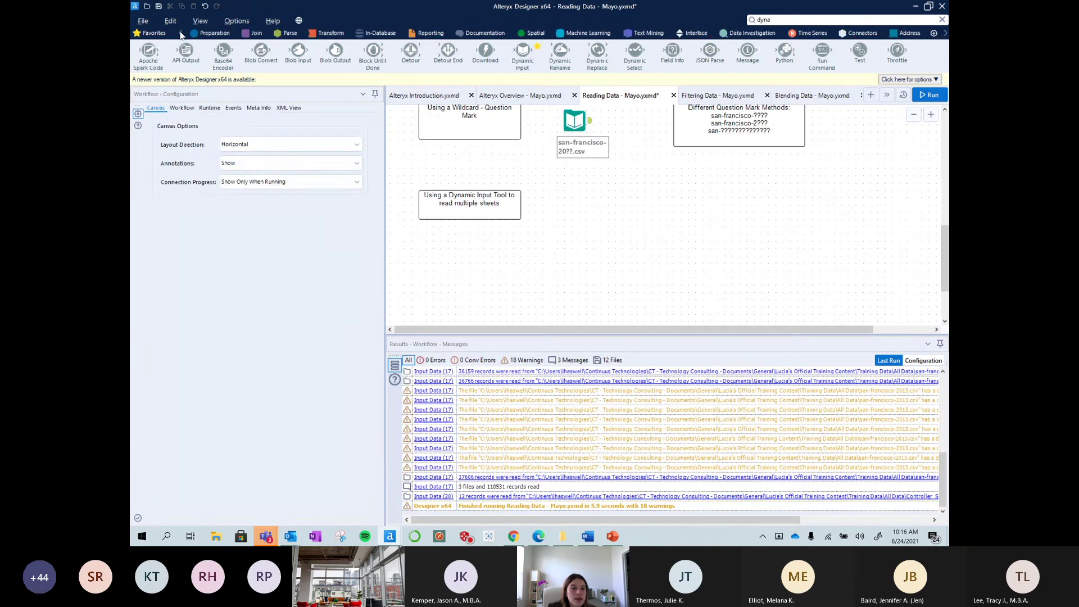
{"action": "left_click", "coordinate": [181, 35]}
{"action": "left_click", "coordinate": [207, 34]}
{"action": "left_click_drag", "start_coordinate": [260, 52], "coordinate": [568, 208]}
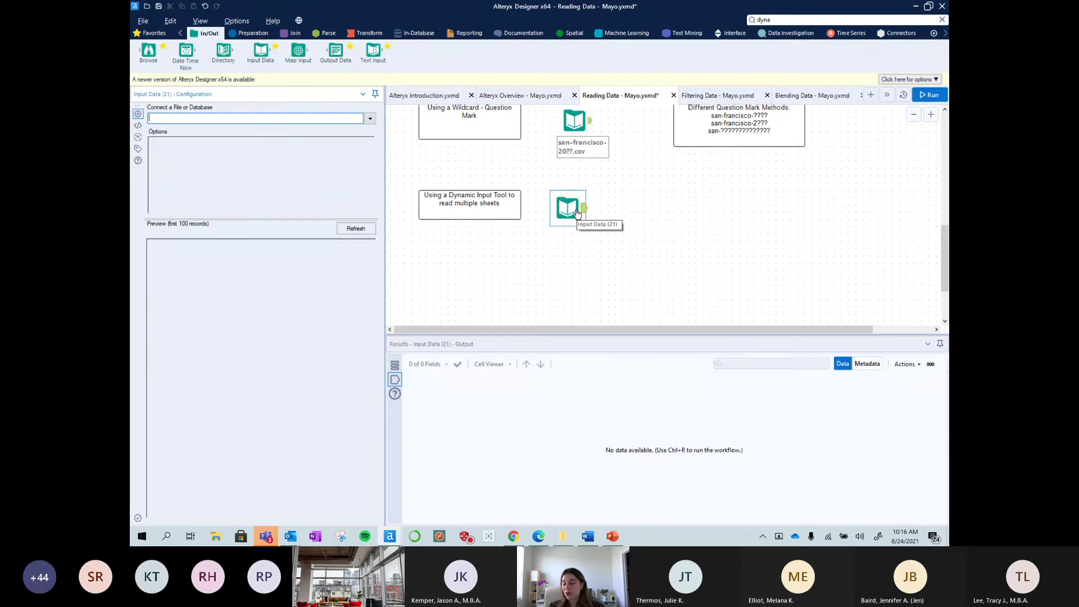
{"action": "left_click", "coordinate": [370, 119]}
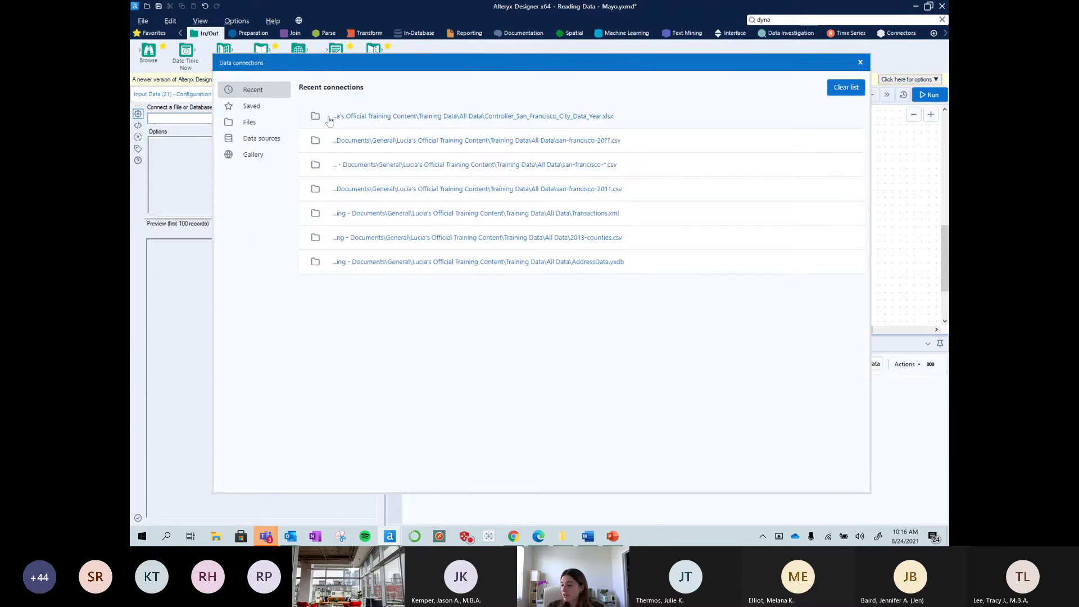
{"action": "left_click", "coordinate": [580, 117]}
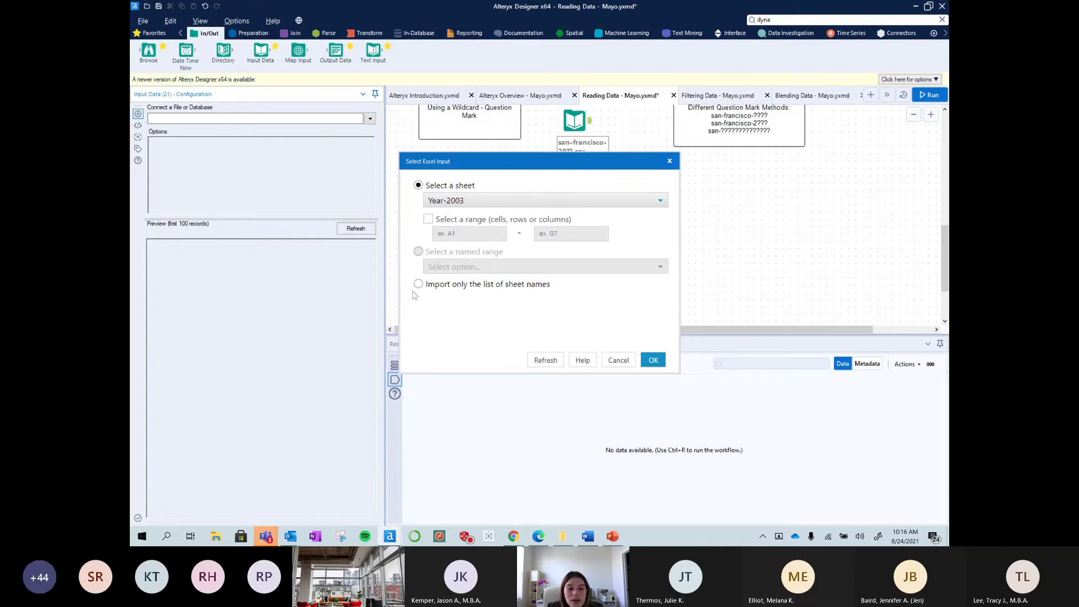
{"action": "left_click", "coordinate": [418, 283]}
{"action": "left_click", "coordinate": [652, 360]}
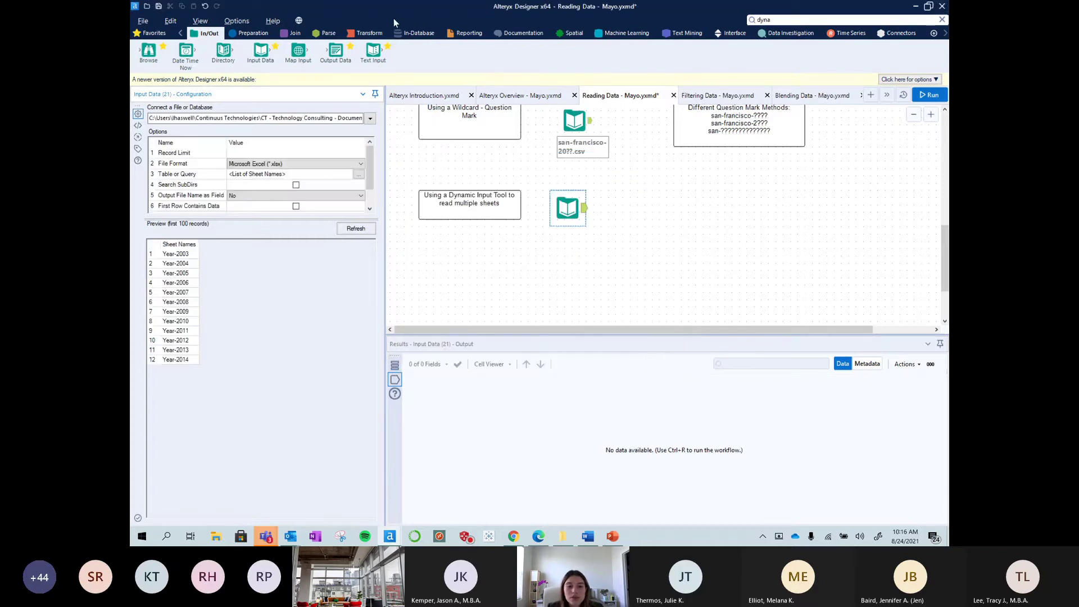
- Connect a Dynamic Input tool after the sheet names input, using the Year-2008 sheet of Controller_San_Francisco_City_Data_Year.xlsx as its data source template
{"action": "left_click", "coordinate": [813, 20]}
{"action": "left_click_drag", "start_coordinate": [798, 93], "coordinate": [620, 208]}
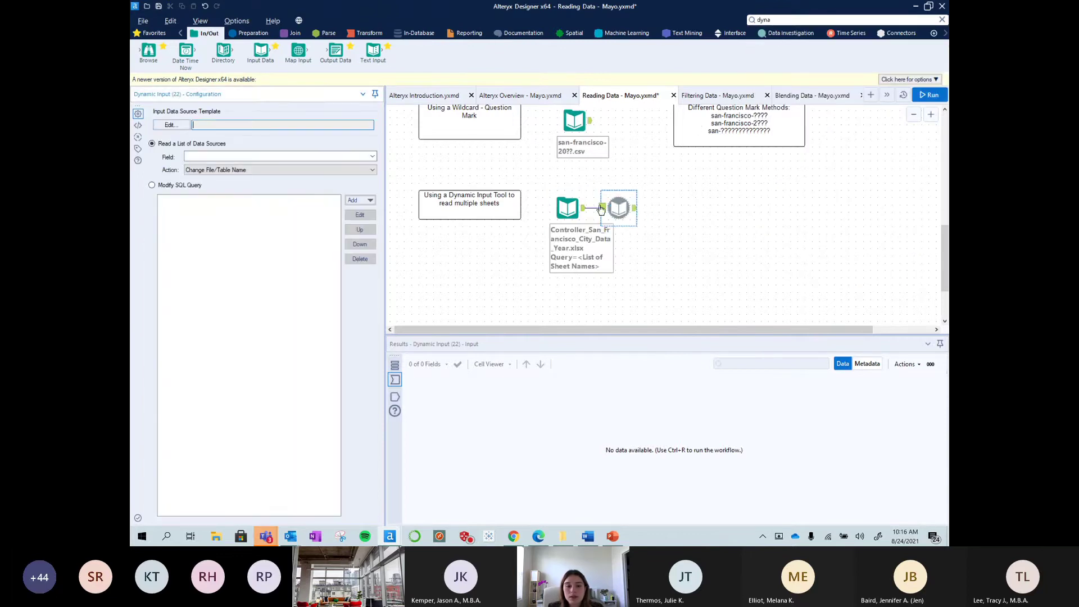
{"action": "left_click", "coordinate": [183, 126]}
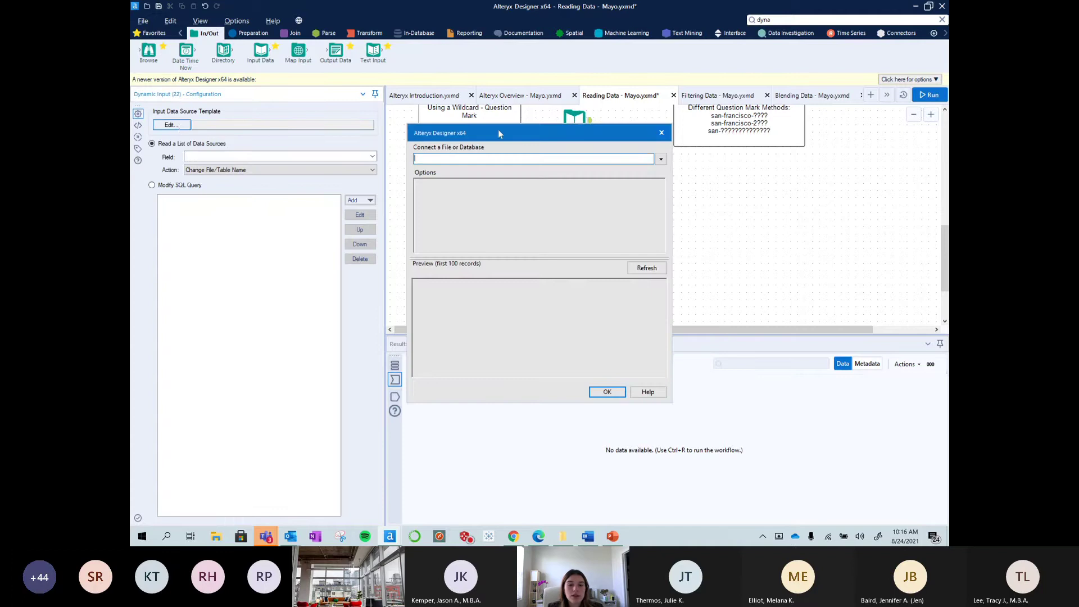
{"action": "left_click", "coordinate": [661, 159]}
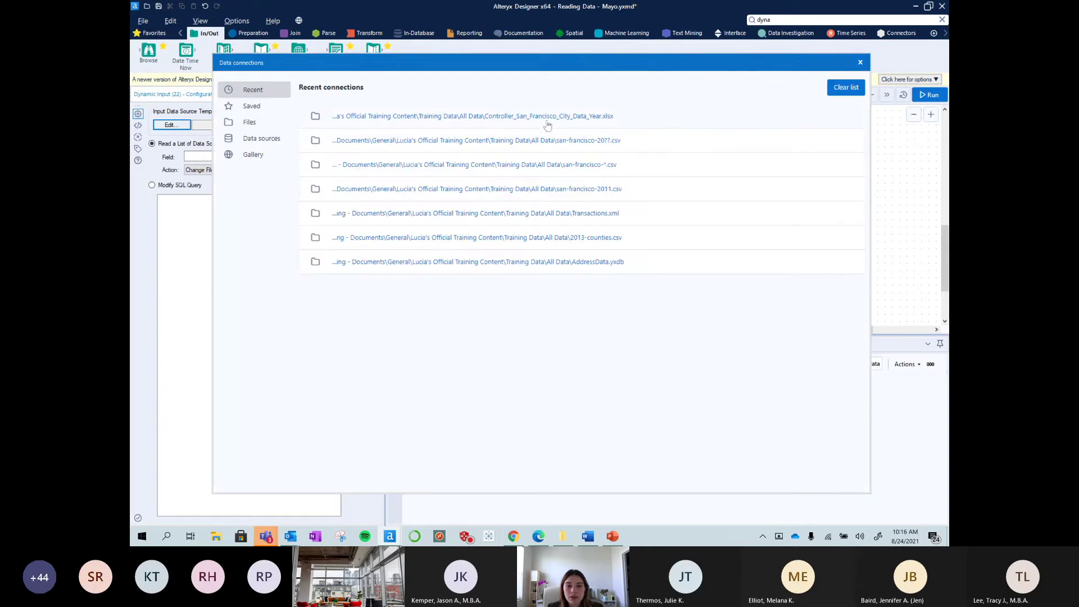
{"action": "left_click", "coordinate": [546, 119]}
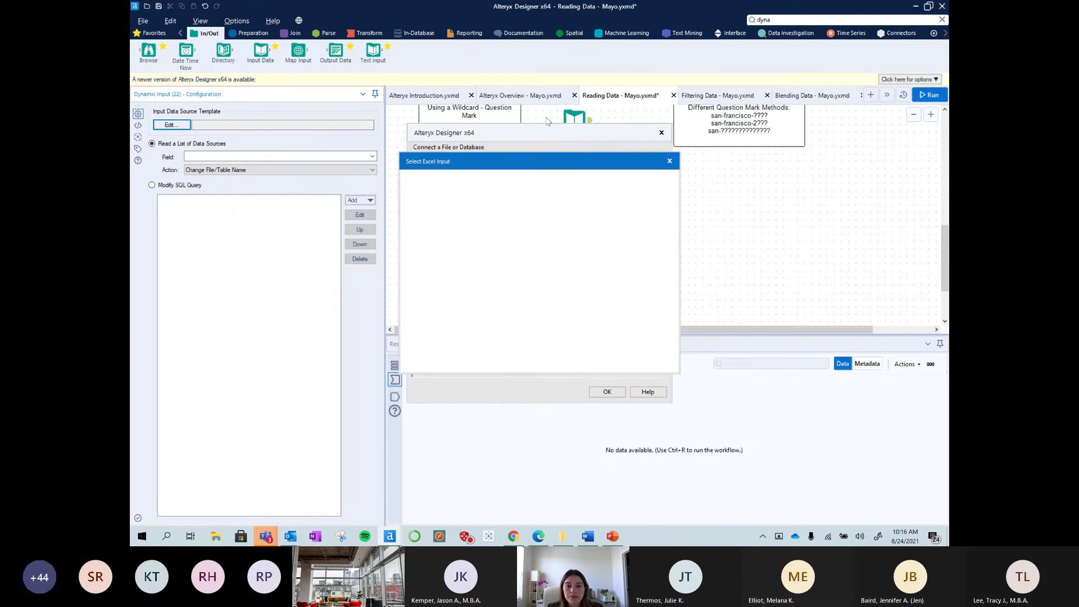
{"action": "left_click", "coordinate": [532, 199]}
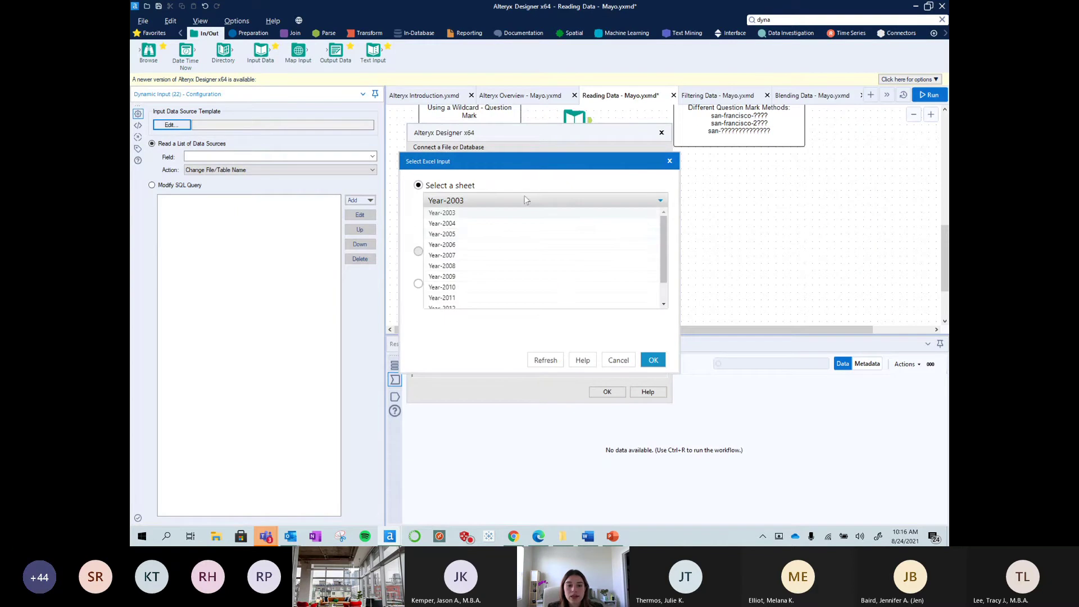
{"action": "left_click", "coordinate": [450, 269]}
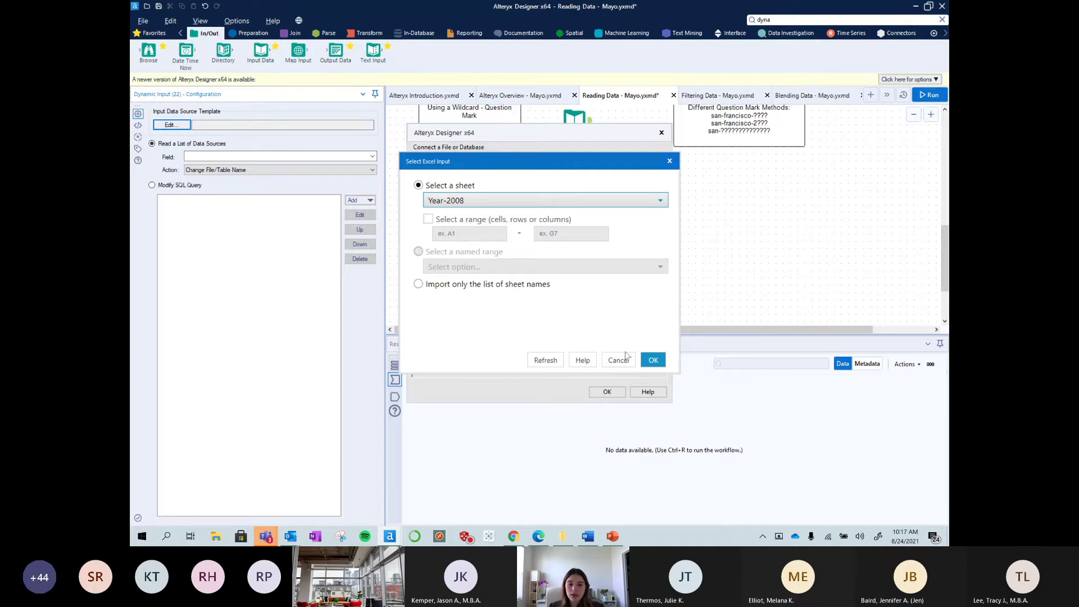
{"action": "left_click", "coordinate": [651, 358]}
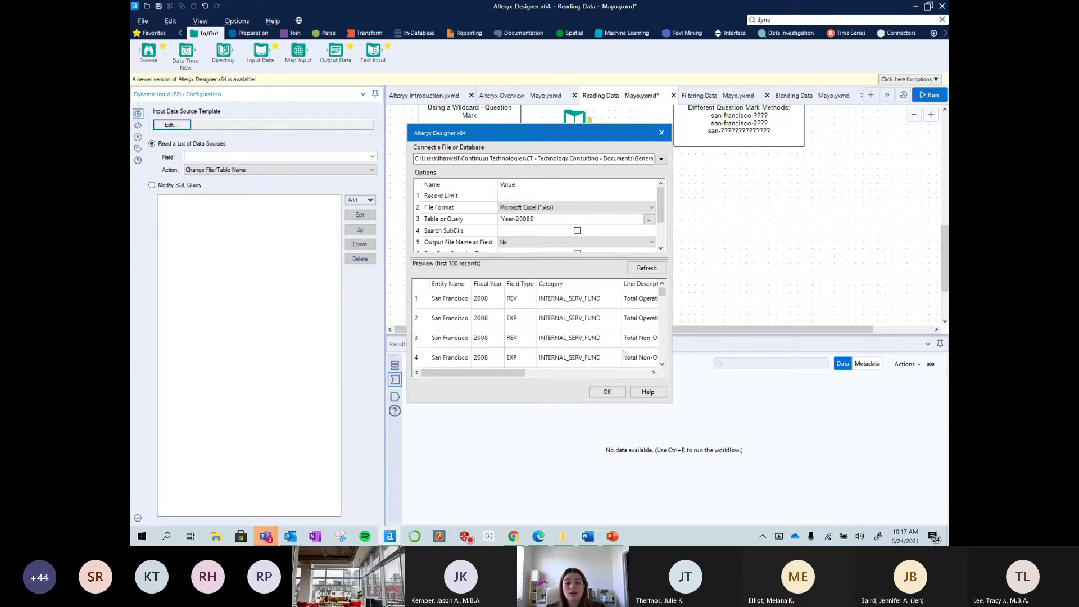
{"action": "left_click", "coordinate": [607, 392]}
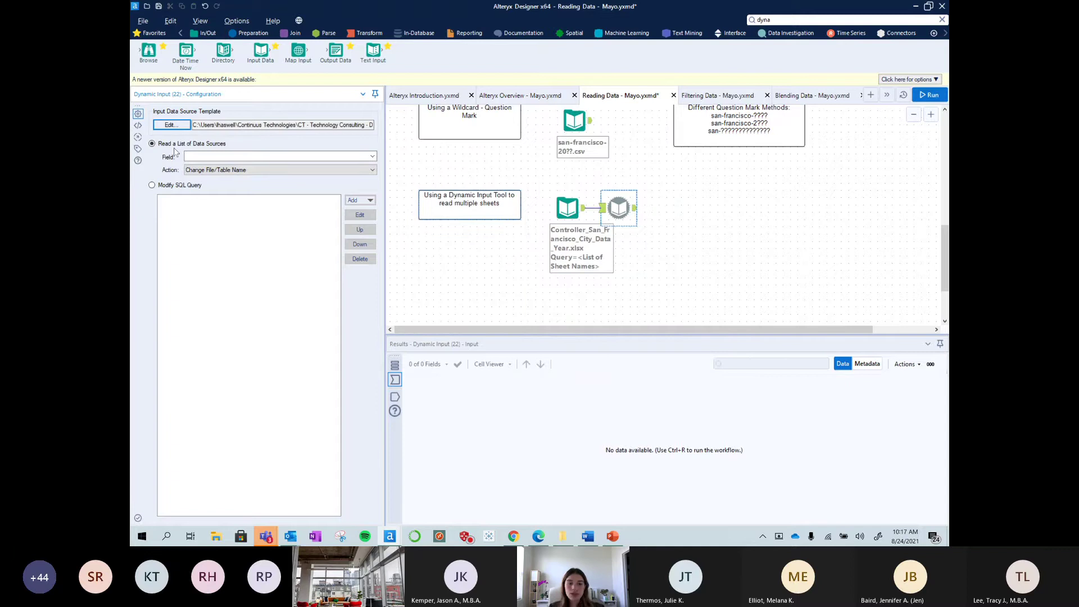
- Make the new Dynamic Input read its list of data sources from the Sheet Names field
{"action": "left_click", "coordinate": [257, 157]}
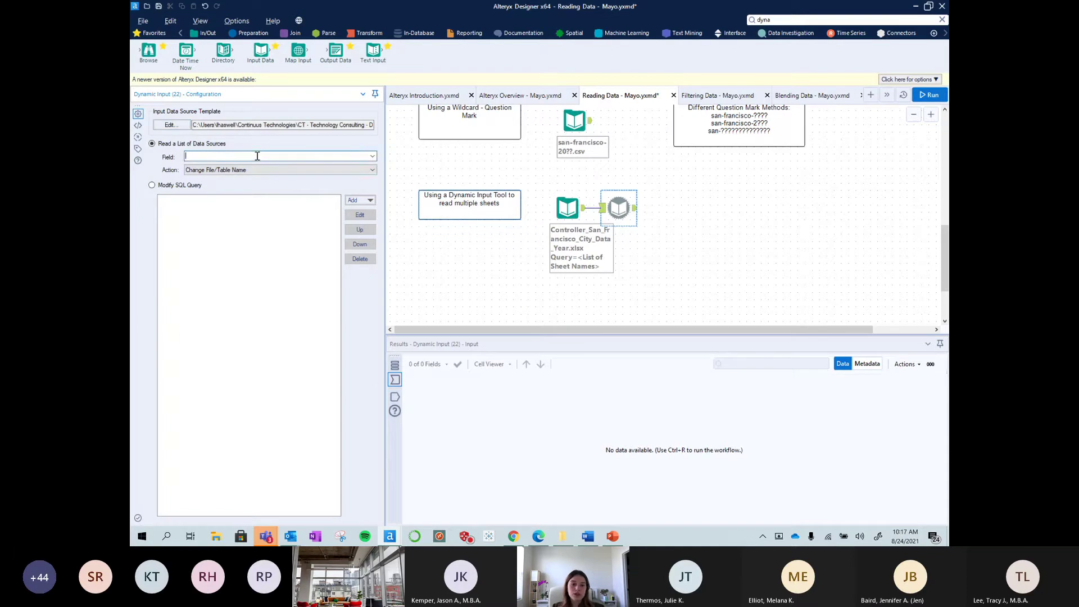
{"action": "left_click", "coordinate": [372, 156]}
{"action": "left_click", "coordinate": [279, 164]}
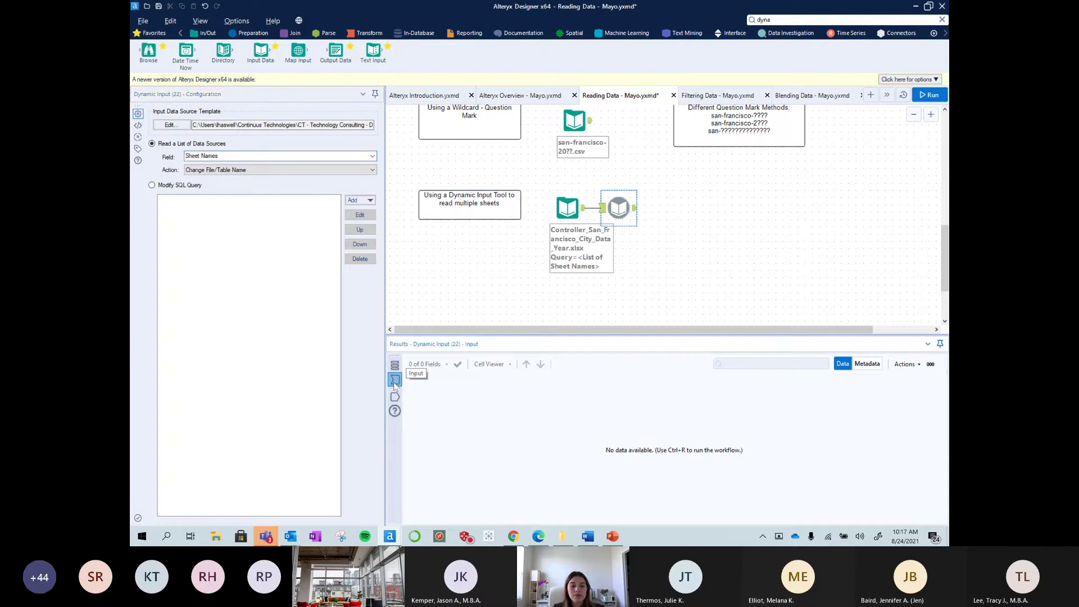
- Run the workflow and view the sheet names output by the Input Data tool
{"action": "left_click", "coordinate": [560, 211]}
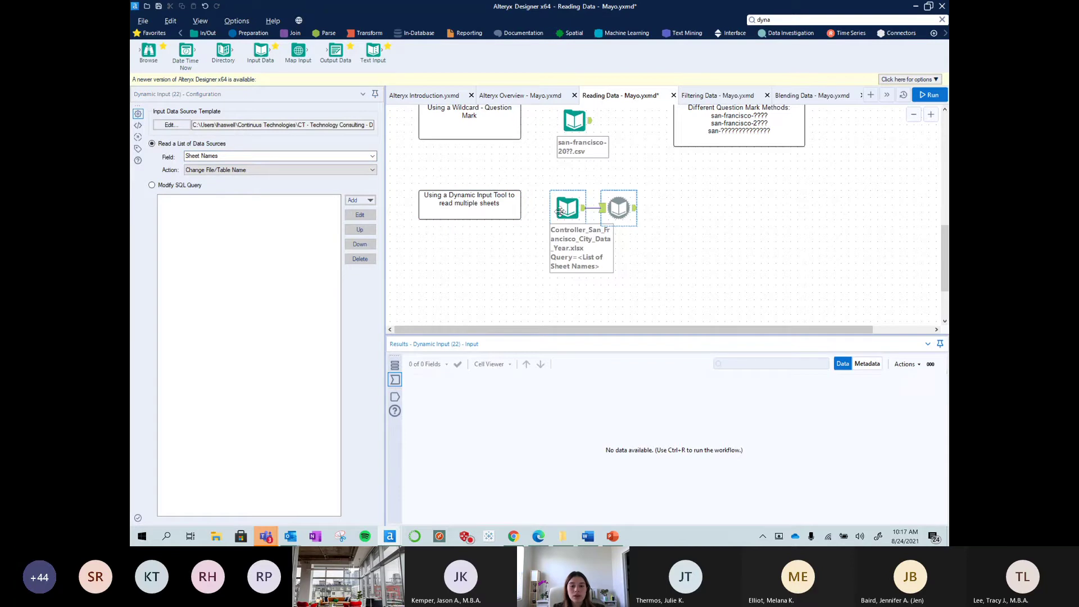
{"action": "left_click", "coordinate": [394, 397]}
{"action": "left_click", "coordinate": [394, 380]}
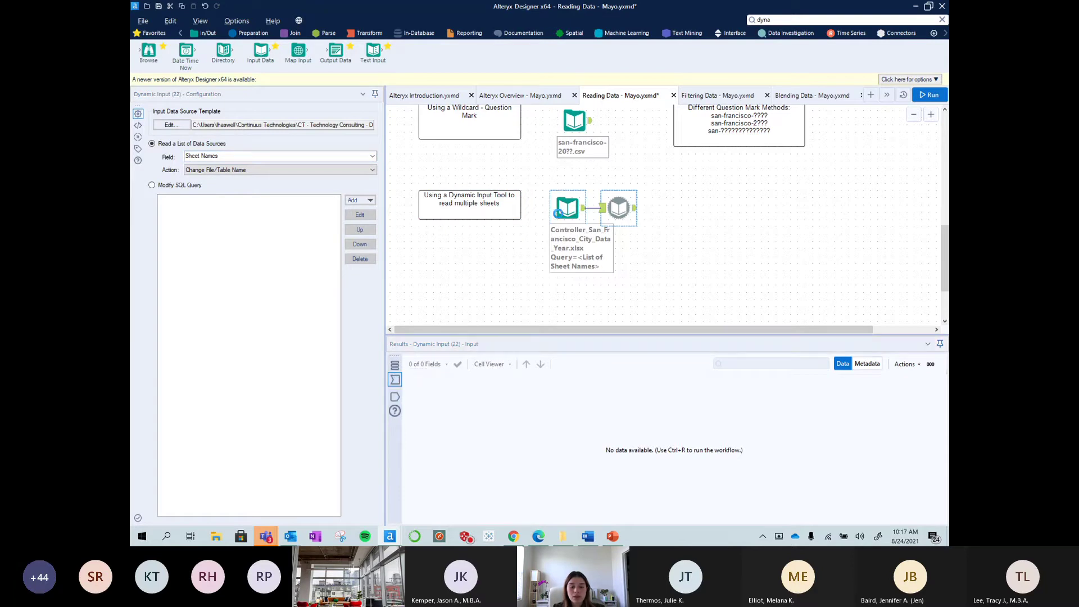
{"action": "left_click", "coordinate": [567, 211]}
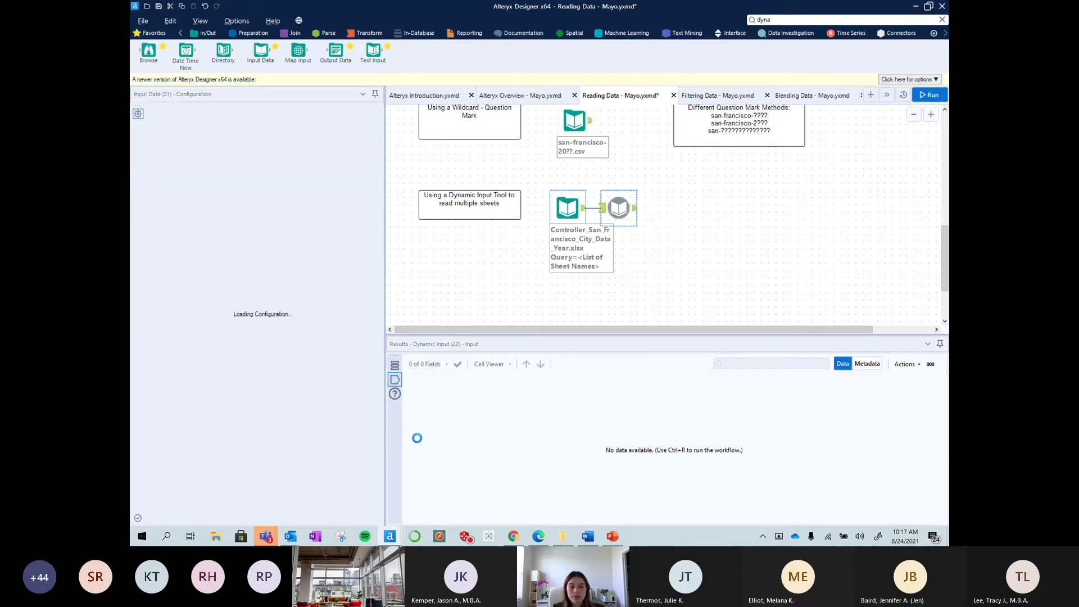
{"action": "left_click", "coordinate": [929, 94]}
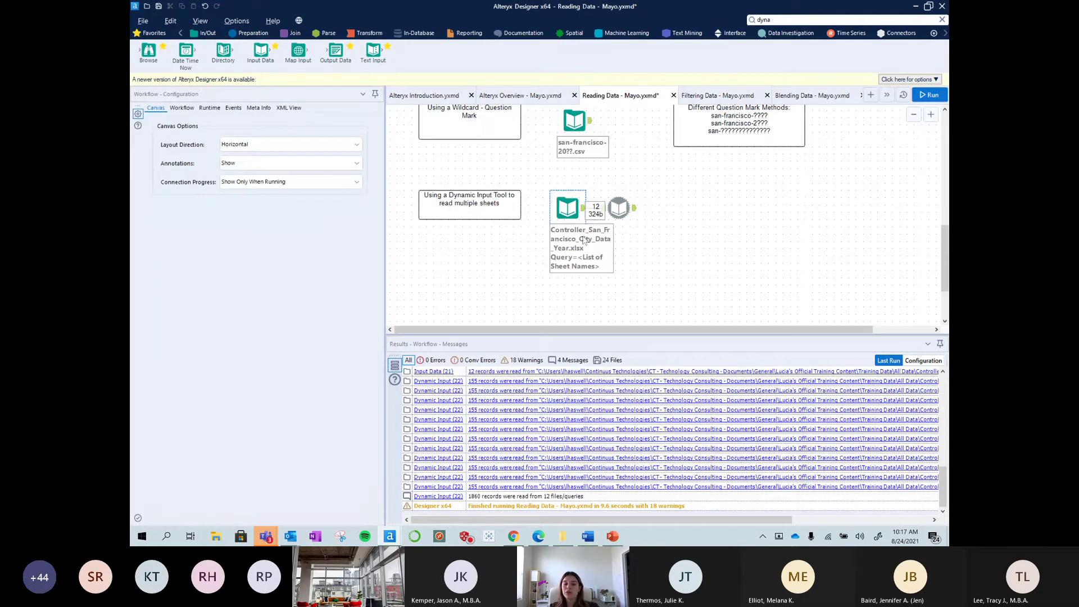
{"action": "left_click", "coordinate": [576, 211]}
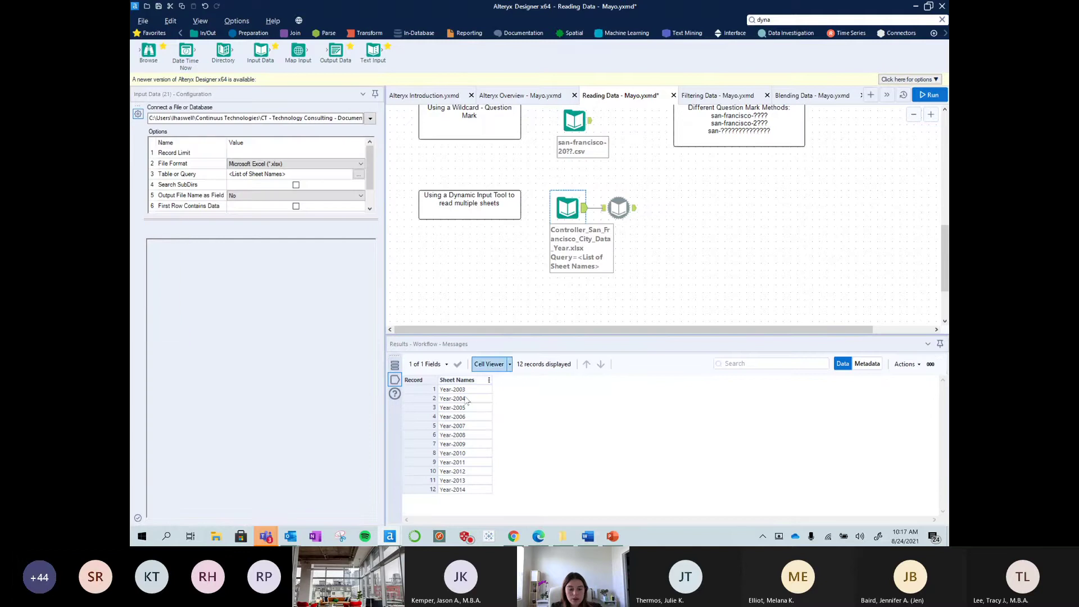
- Examine the Dynamic Input's output records in an enlarged results area, checking the Fiscal Year values, and shrink the area again
{"action": "left_click", "coordinate": [612, 216]}
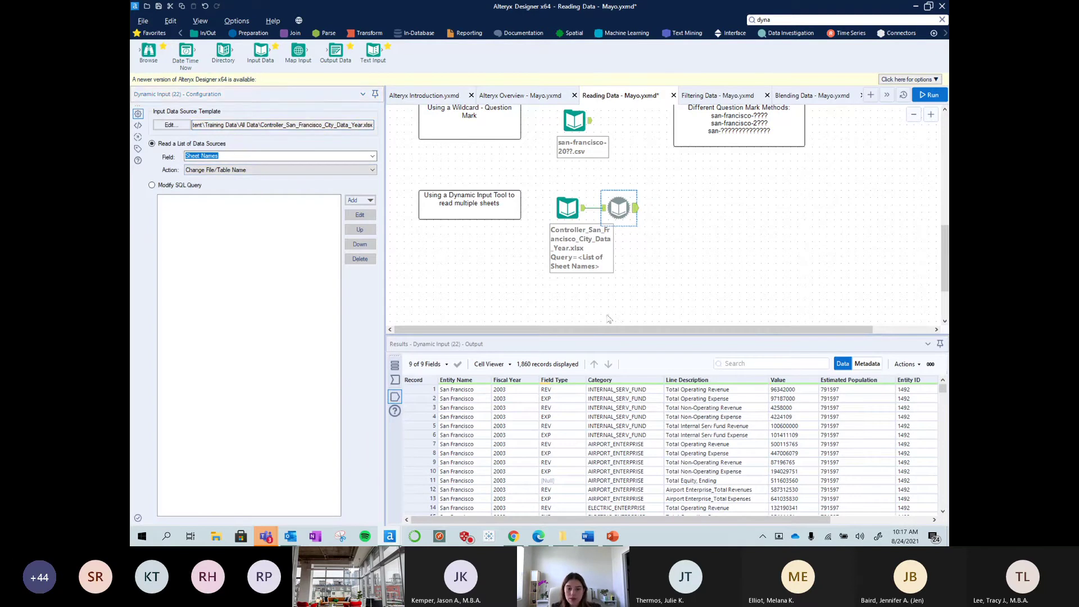
{"action": "left_click_drag", "start_coordinate": [608, 336], "coordinate": [600, 227]}
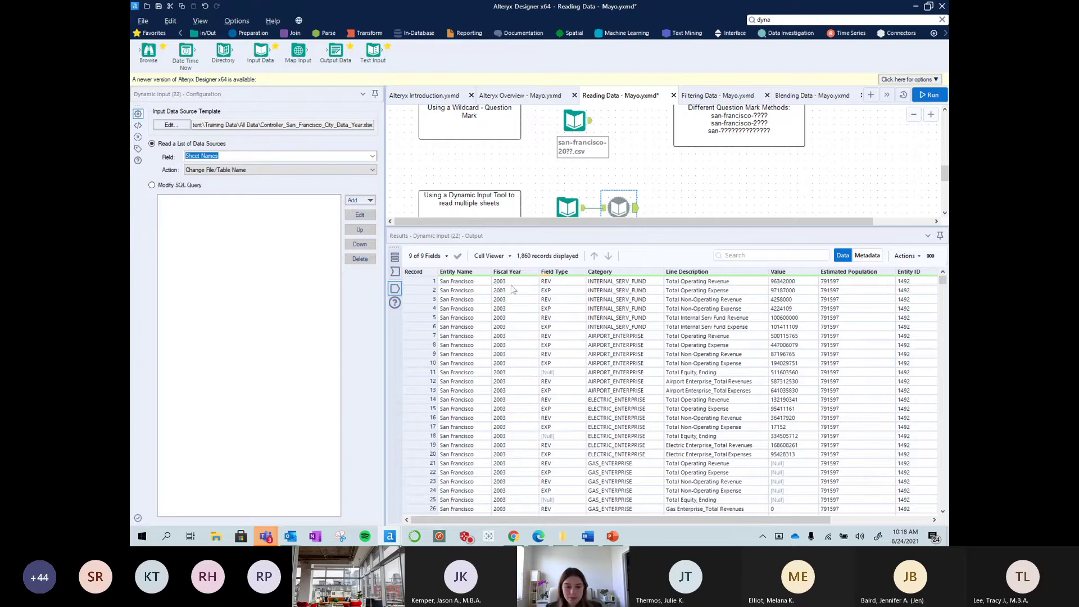
{"action": "left_click_drag", "start_coordinate": [513, 289], "coordinate": [509, 458]}
{"action": "scroll", "coordinate": [508, 456], "scroll_direction": "down", "scroll_amount": 10}
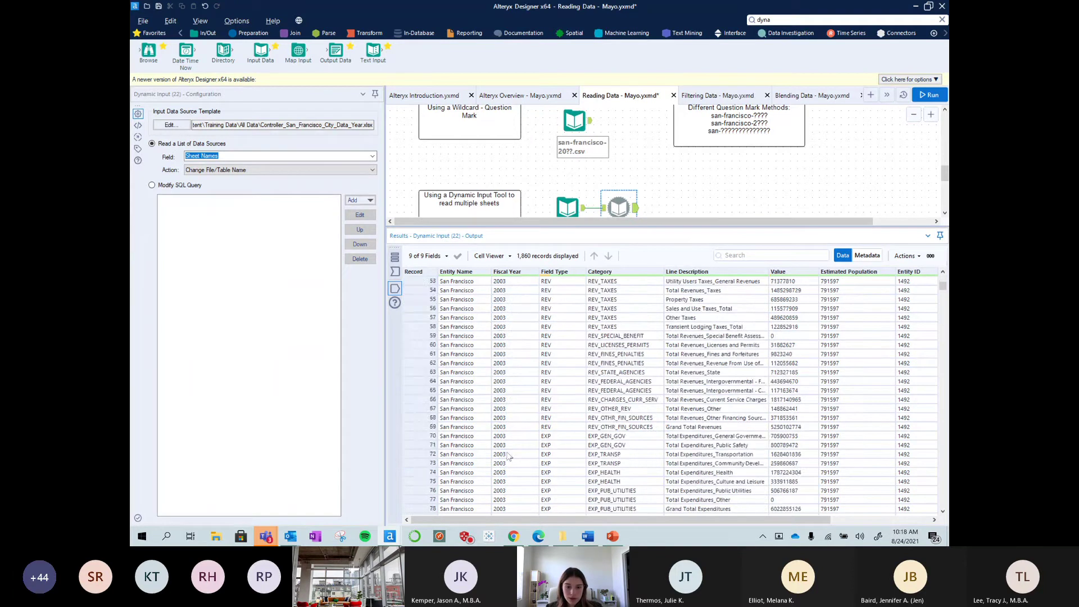
{"action": "scroll", "coordinate": [509, 456], "scroll_direction": "down", "scroll_amount": 20}
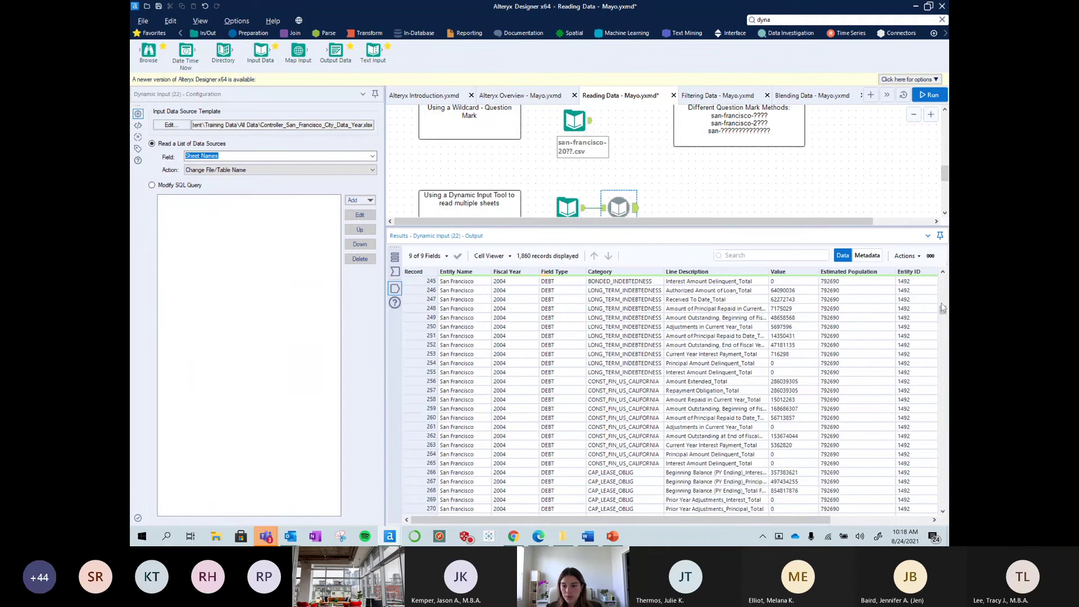
{"action": "mouse_move", "coordinate": [943, 308]}
{"action": "left_mouse_down"}
{"action": "mouse_move", "coordinate": [943, 521]}
{"action": "mouse_move", "coordinate": [943, 309]}
{"action": "left_mouse_up"}
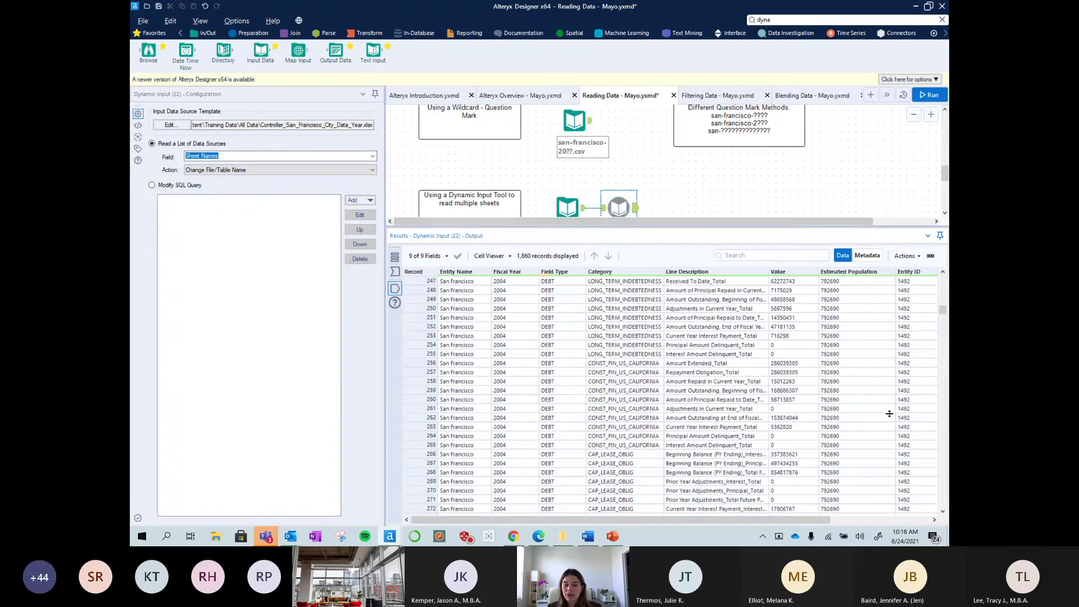
{"action": "left_click_drag", "start_coordinate": [889, 414], "coordinate": [889, 418]}
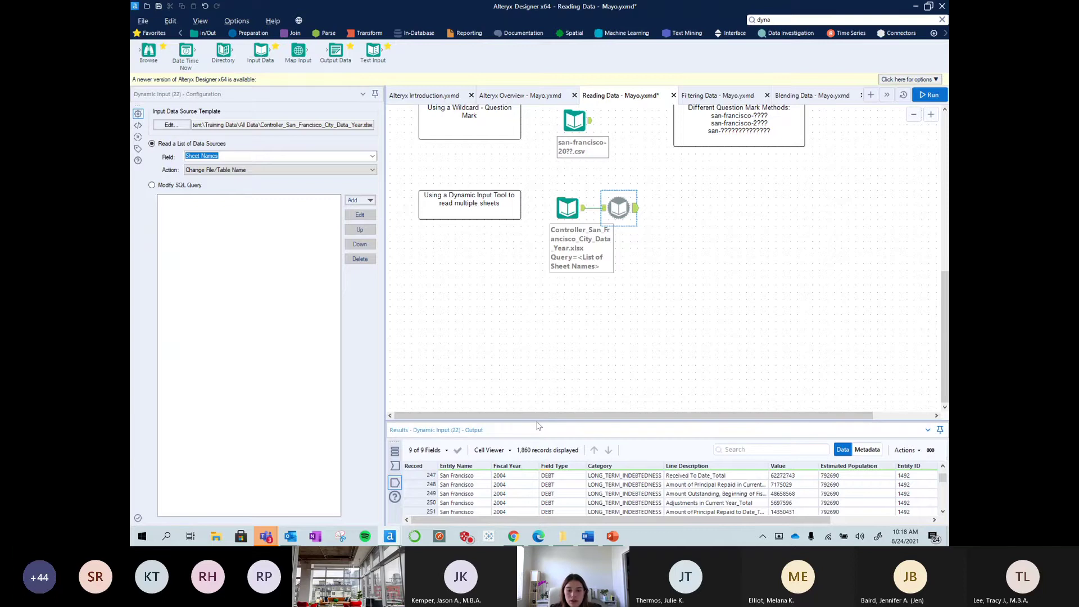
{"action": "left_click_drag", "start_coordinate": [538, 425], "coordinate": [723, 269]}
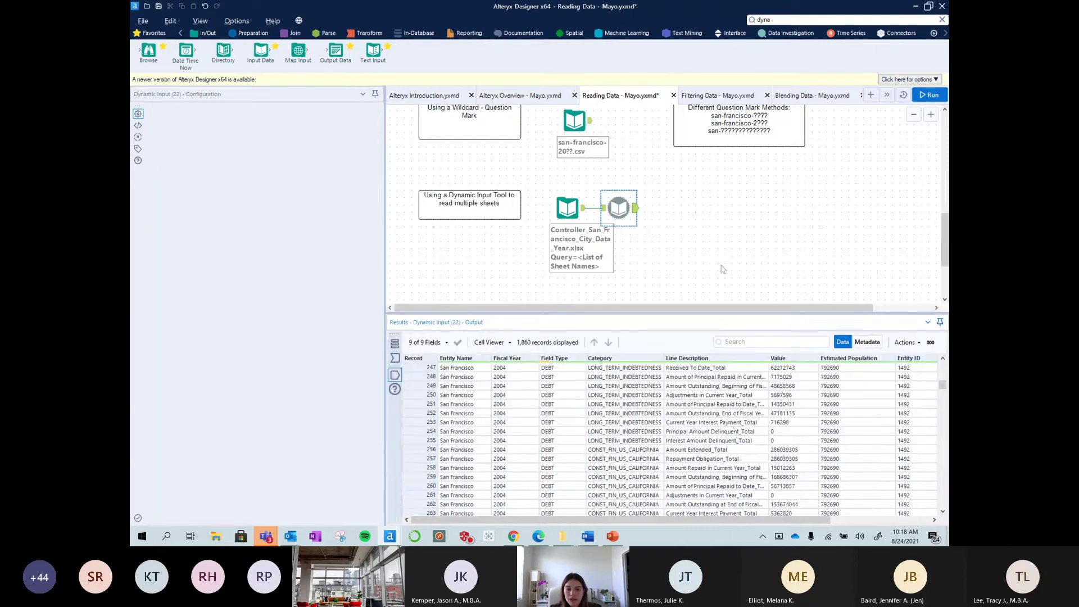
{"action": "left_click", "coordinate": [723, 270]}
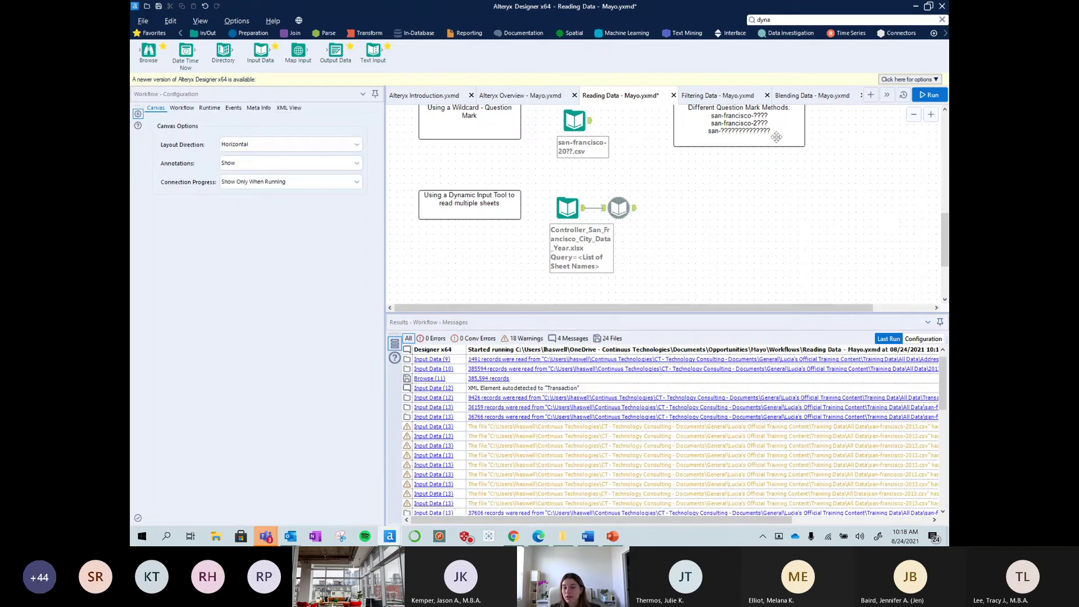
- Review the Dynamic Input's messages to see which sheets were read and the record count of each
{"action": "left_click", "coordinate": [614, 206]}
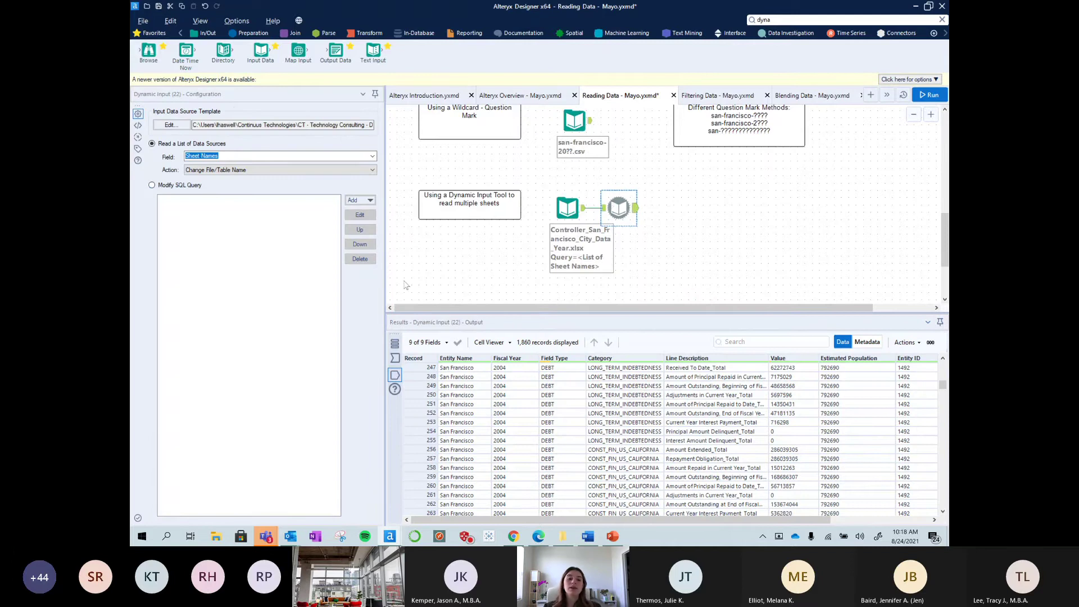
{"action": "left_click", "coordinate": [394, 345]}
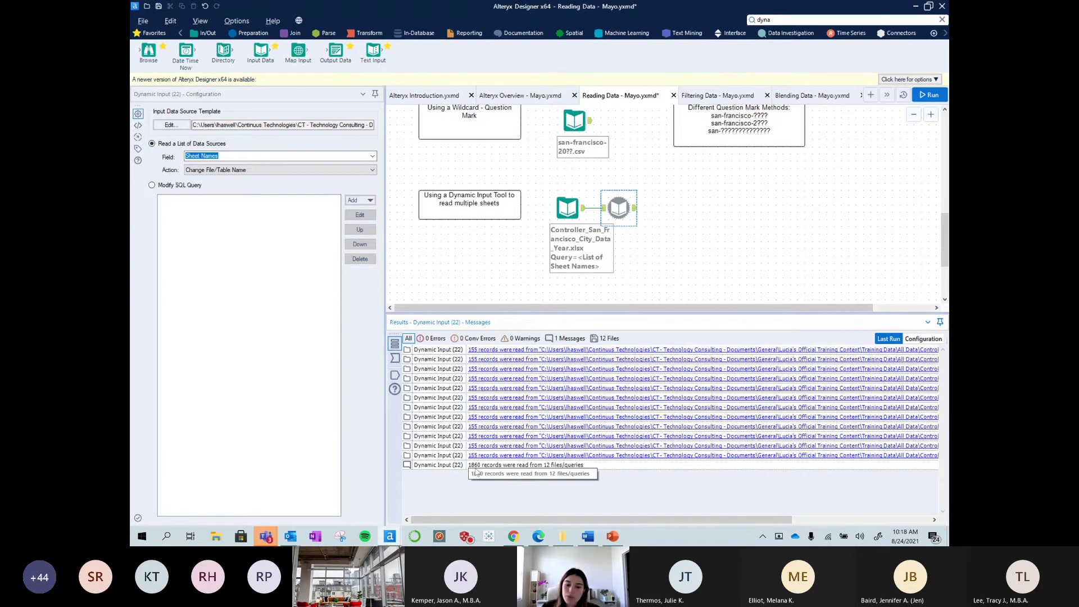
{"action": "left_click_drag", "start_coordinate": [569, 520], "coordinate": [711, 537]}
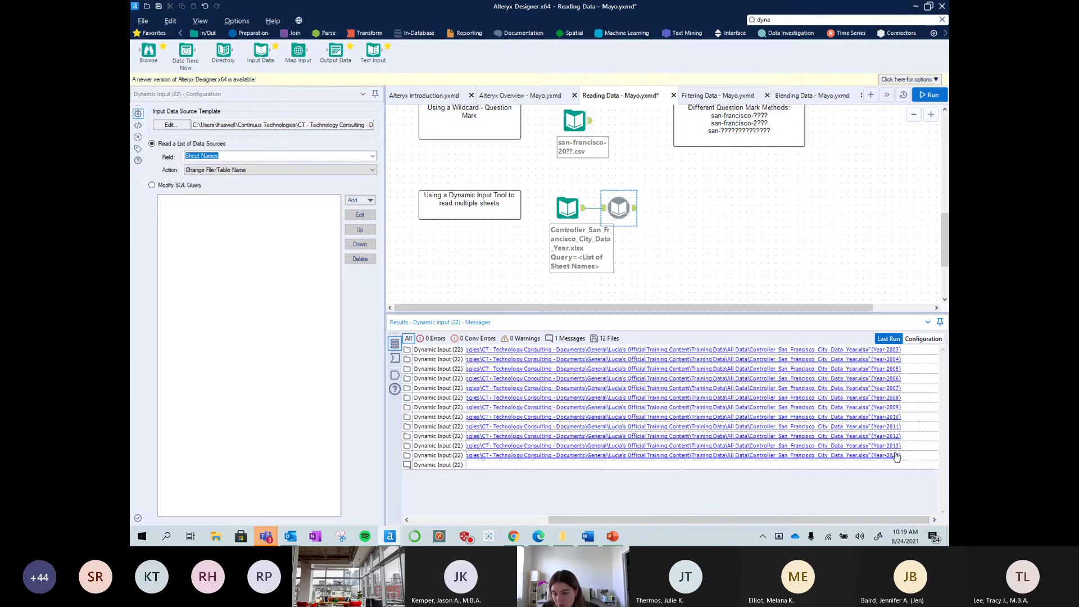
{"action": "left_click_drag", "start_coordinate": [822, 519], "coordinate": [540, 508]}
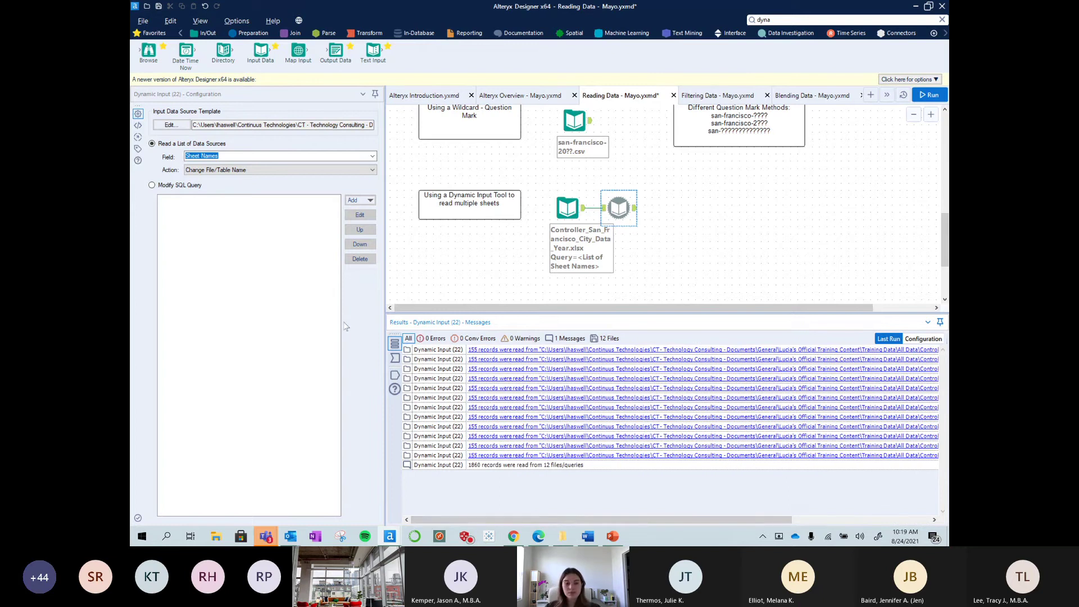
- From the workflow-wide messages, go to the Dynamic Input and the question mark wildcard Input Data tools to view their own messages
{"action": "left_click", "coordinate": [706, 265]}
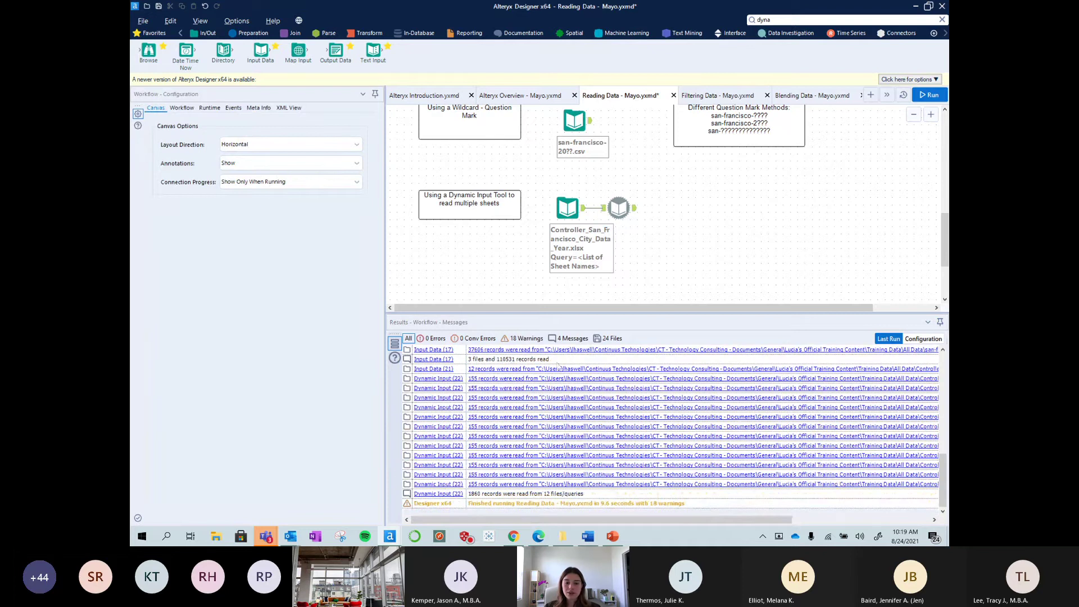
{"action": "left_click", "coordinate": [437, 380]}
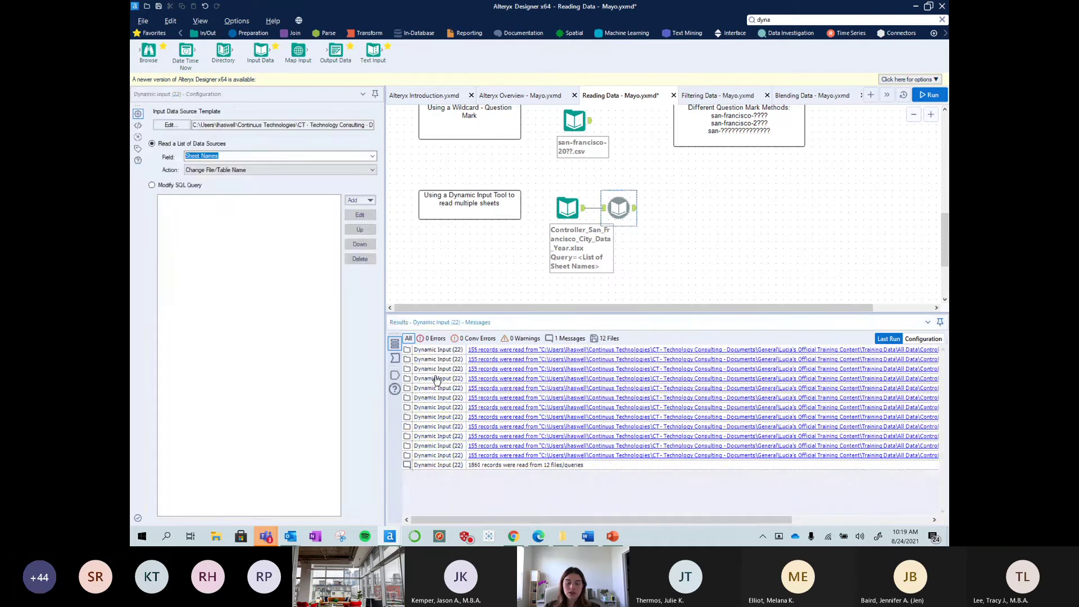
{"action": "left_click", "coordinate": [690, 243]}
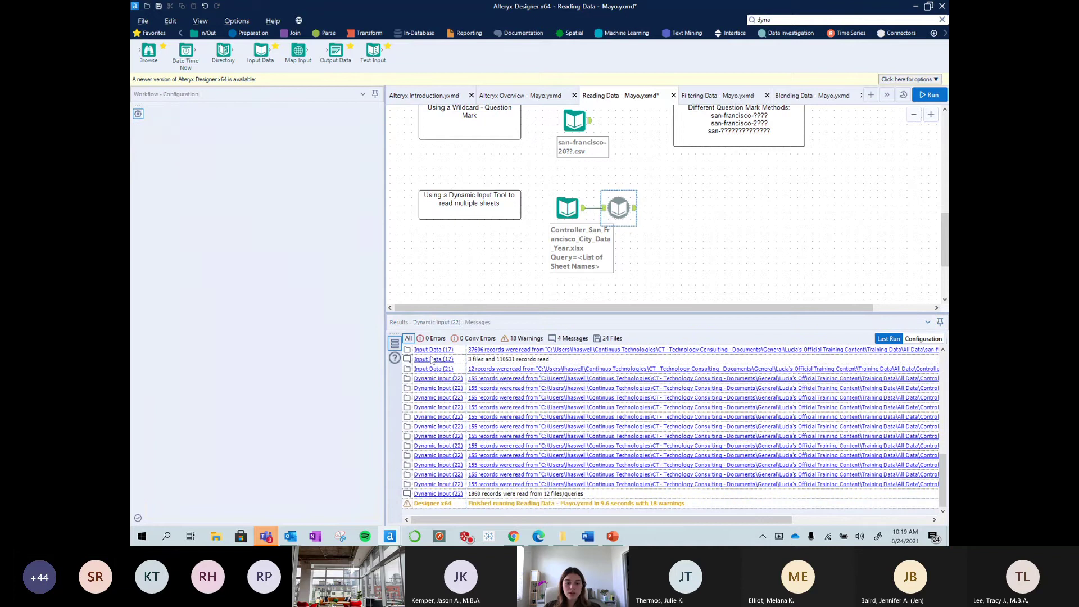
{"action": "left_click", "coordinate": [430, 362]}
{"action": "left_click", "coordinate": [430, 363]}
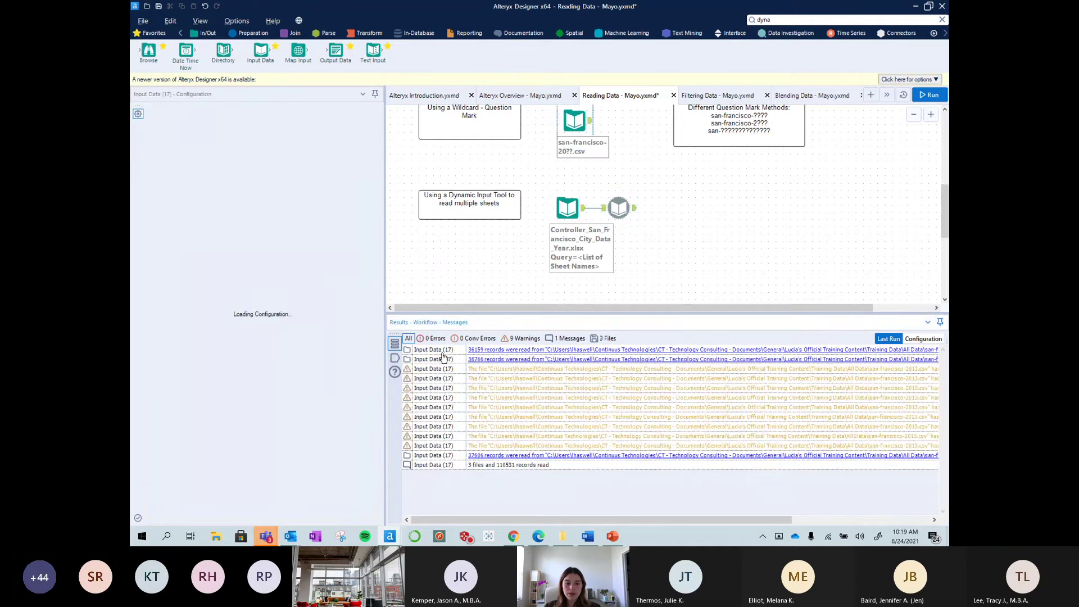
{"action": "left_click", "coordinate": [672, 272]}
- Inspect the Dynamic Input's output data across to its last column, Location 1
{"action": "scroll", "coordinate": [620, 232], "scroll_direction": "down", "scroll_amount": 4}
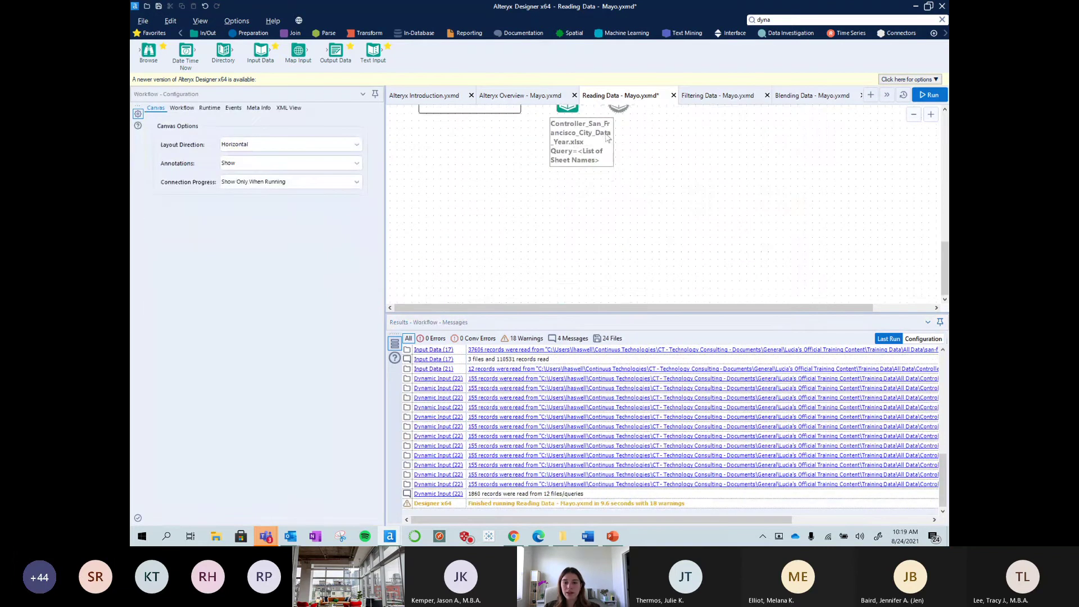
{"action": "scroll", "coordinate": [608, 138], "scroll_direction": "up", "scroll_amount": 2}
{"action": "left_click", "coordinate": [619, 161]}
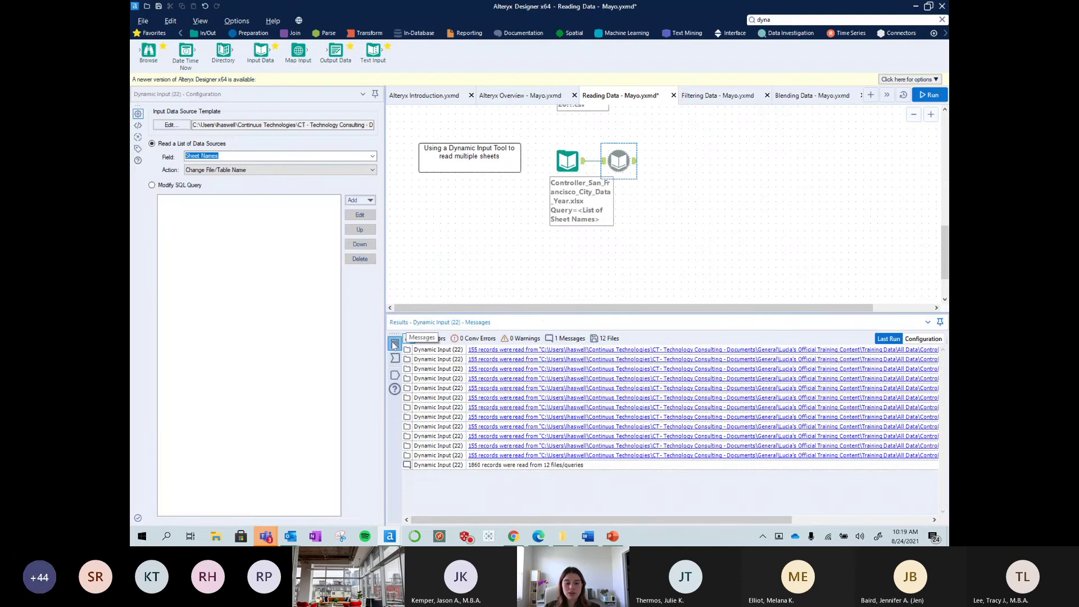
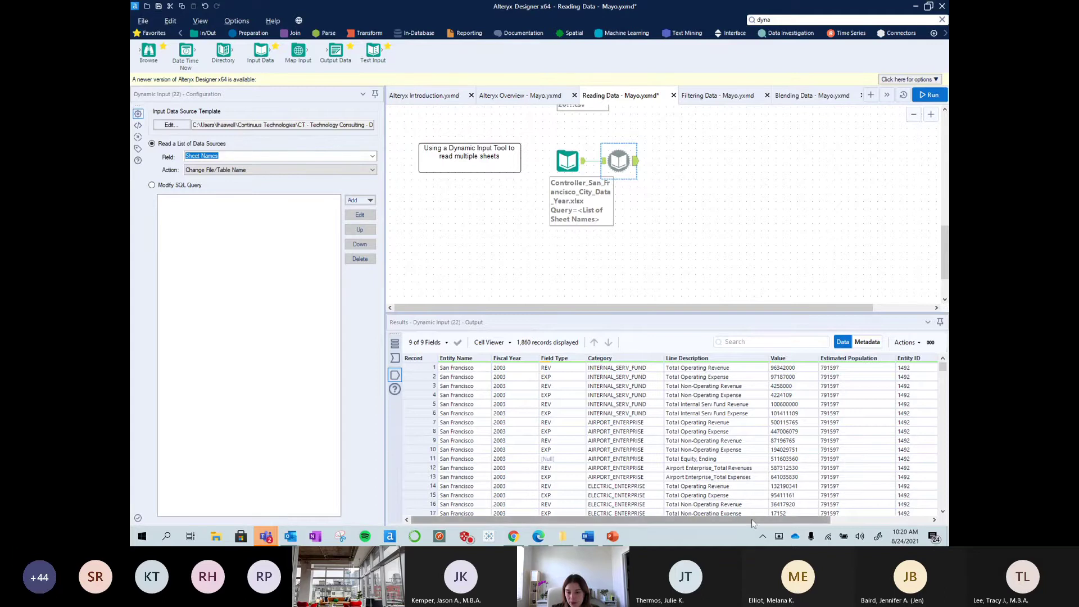
{"action": "left_click_drag", "start_coordinate": [751, 518], "coordinate": [853, 520]}
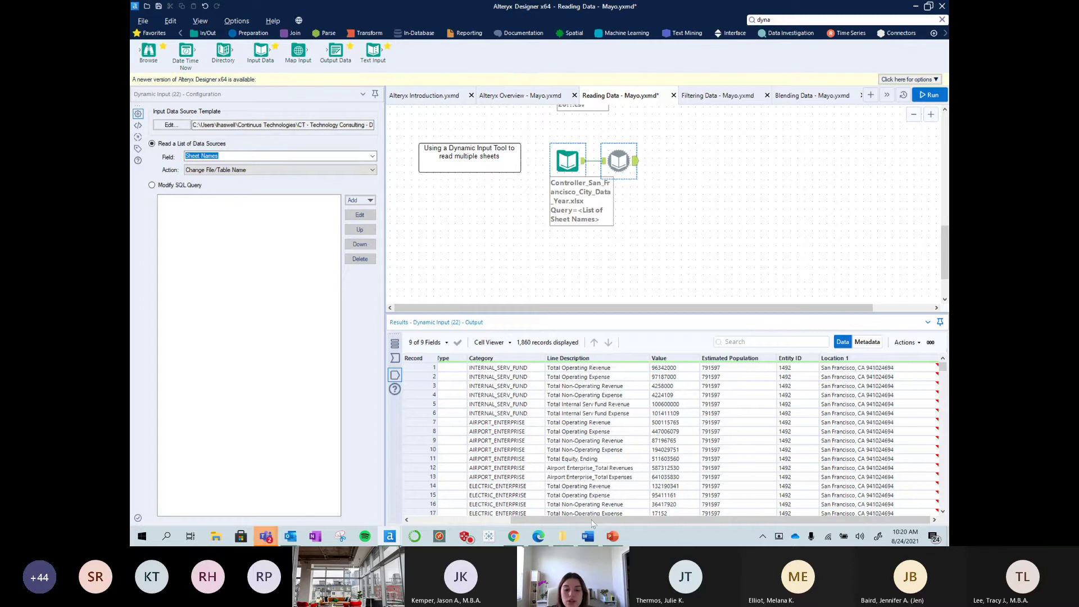
- Check the data quality breakdown of the Dynamic Input's Field Type column, then return to the Location 1 column
{"action": "left_click_drag", "start_coordinate": [589, 521], "coordinate": [488, 521]}
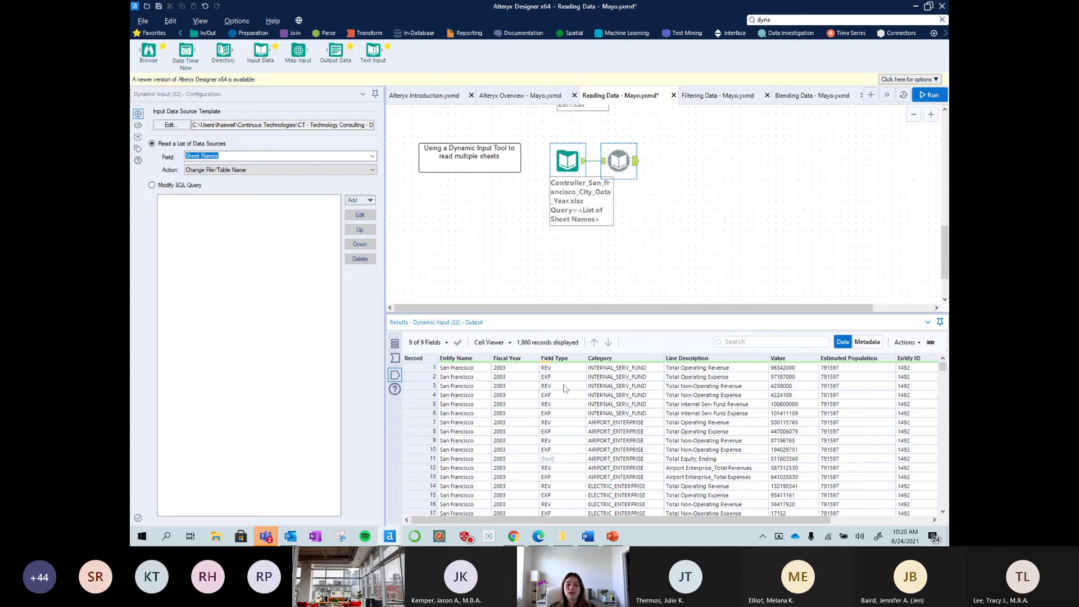
{"action": "mouse_move", "coordinate": [556, 360]}
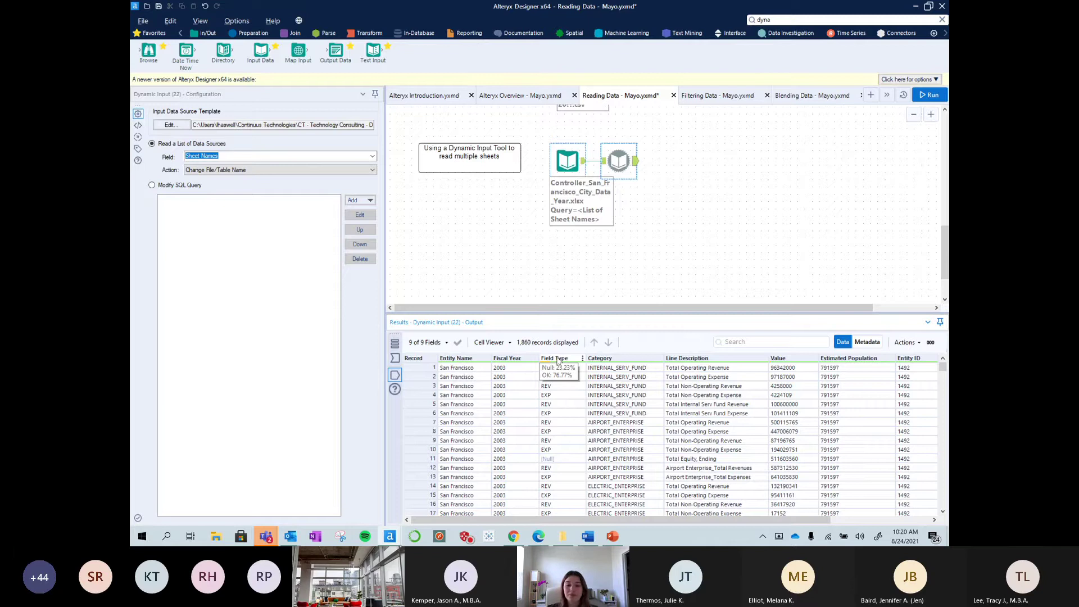
{"action": "left_click_drag", "start_coordinate": [778, 520], "coordinate": [878, 522]}
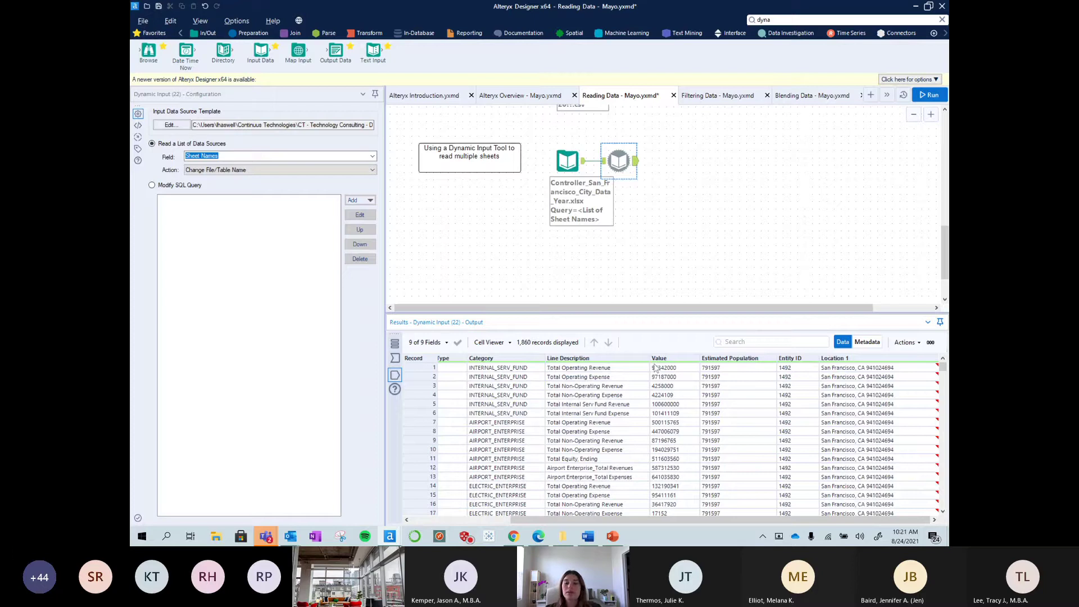
- Inspect the question mark wildcard Input Data's output, from the employee records across to the Agency column
{"action": "scroll", "coordinate": [571, 143], "scroll_direction": "up", "scroll_amount": 3}
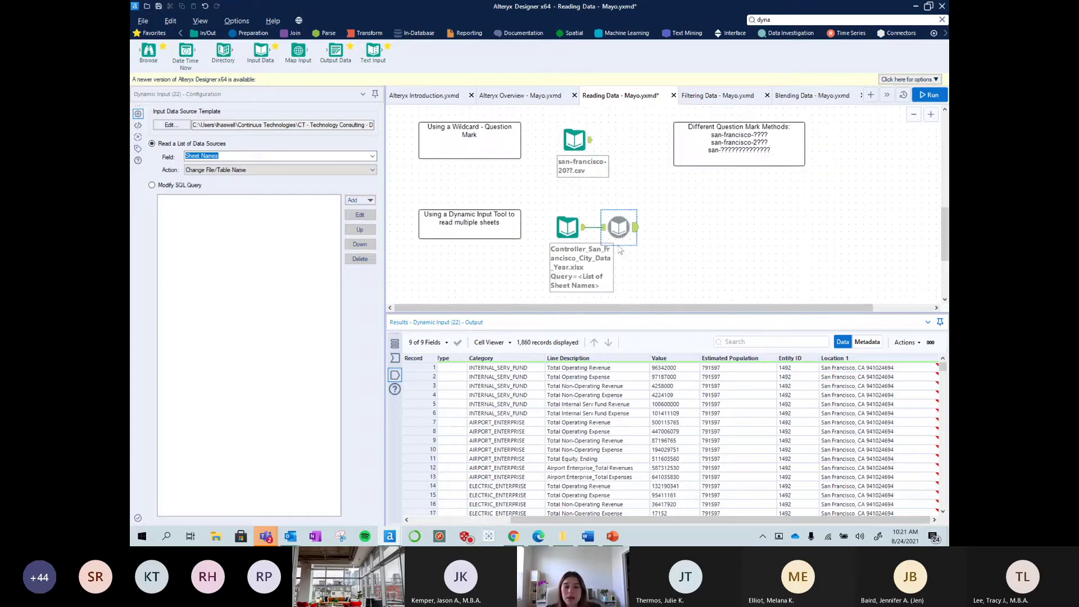
{"action": "left_click", "coordinate": [571, 143]}
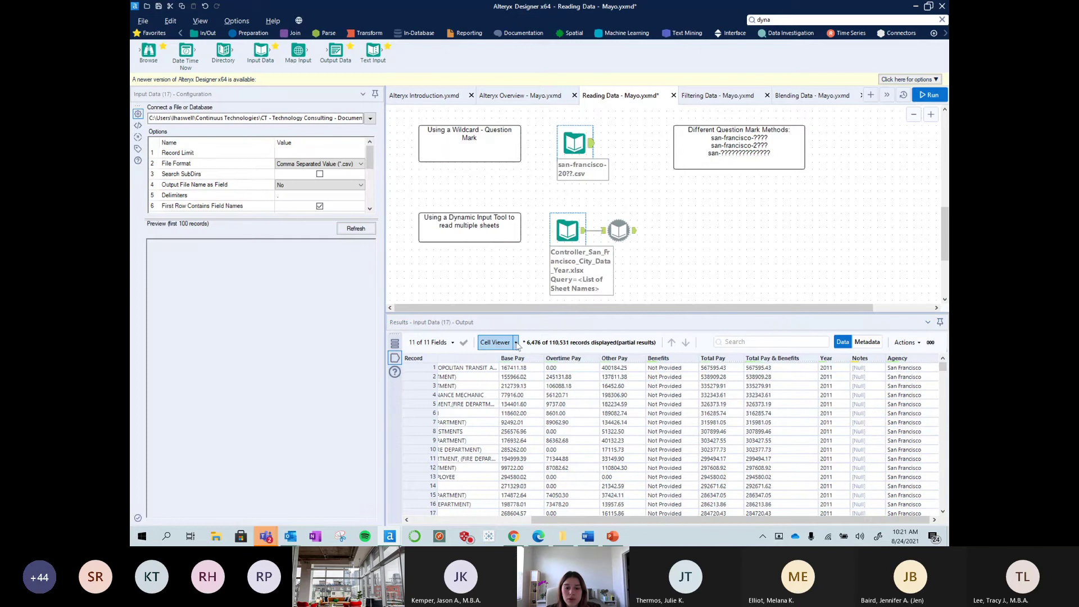
{"action": "left_click_drag", "start_coordinate": [602, 520], "coordinate": [524, 520]}
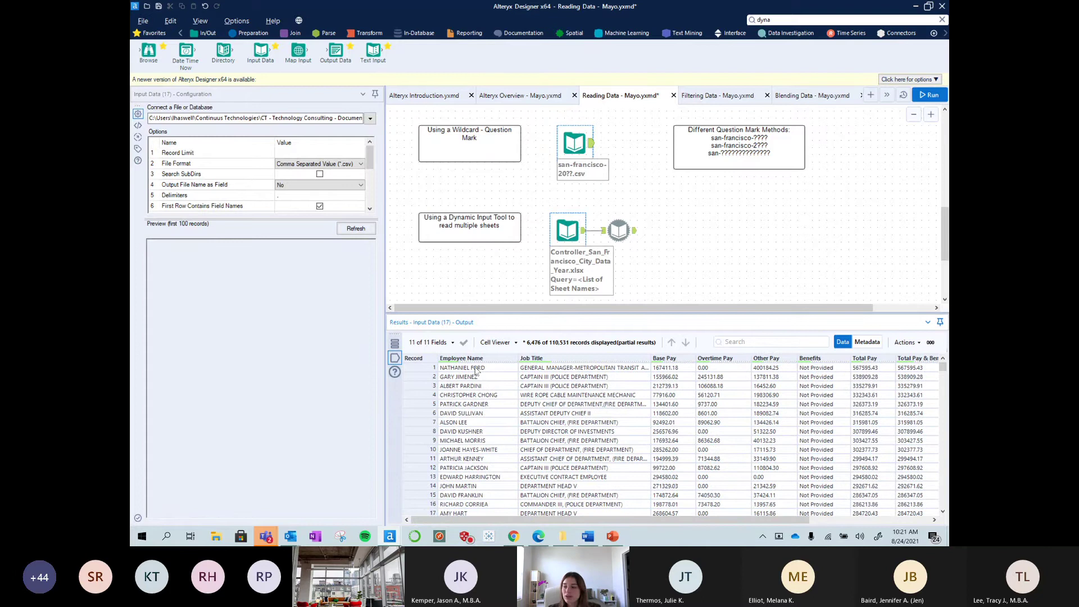
{"action": "scroll", "coordinate": [476, 370], "scroll_direction": "down", "scroll_amount": 14}
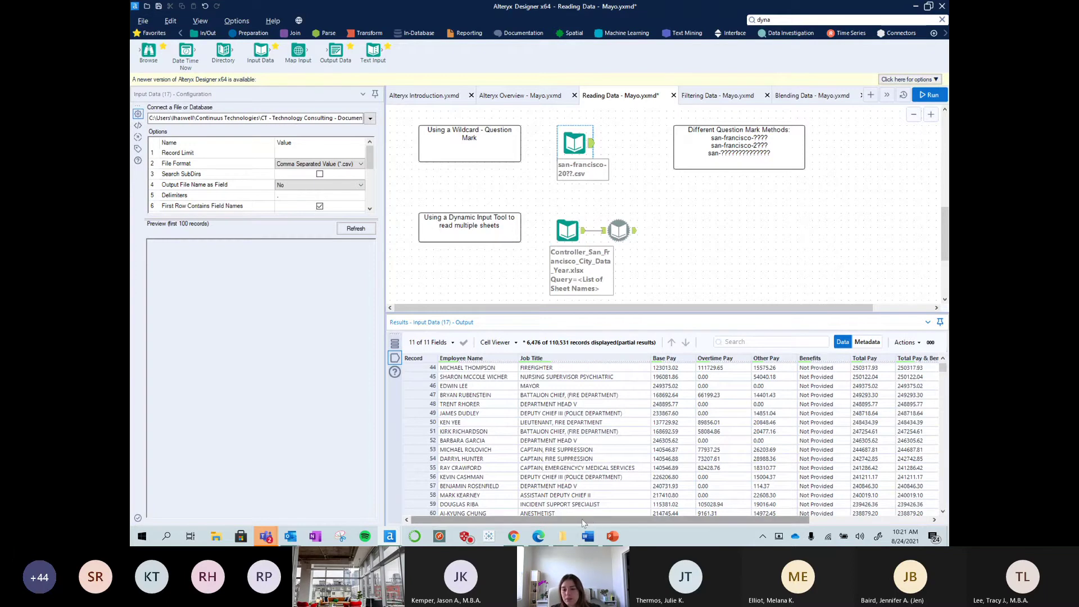
{"action": "left_click_drag", "start_coordinate": [582, 518], "coordinate": [697, 519]}
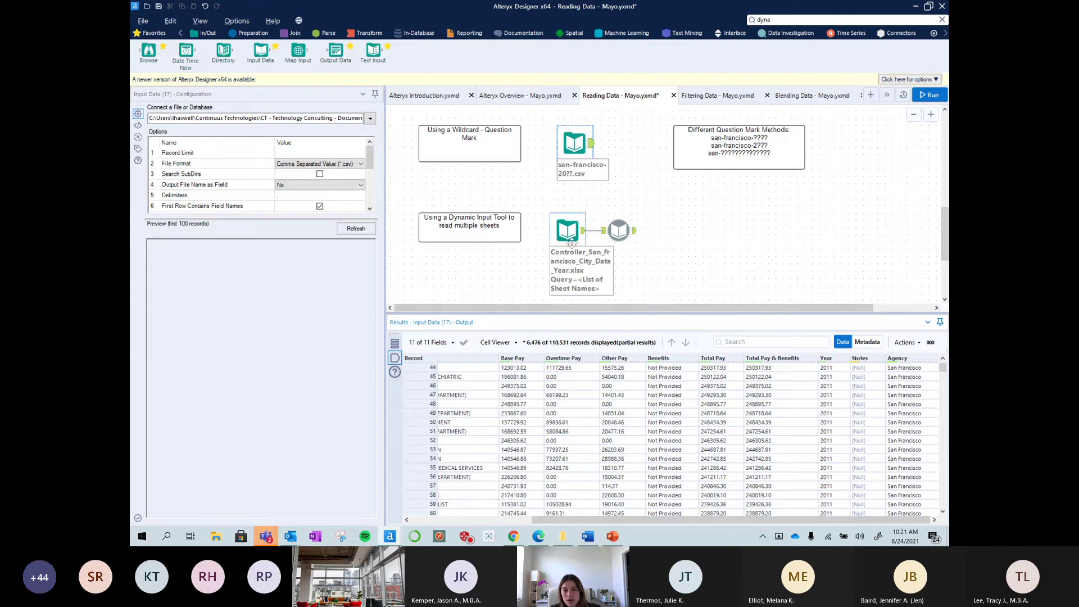
- Inspect the asterisk wildcard Input Data's output across to its FileName column
{"action": "scroll", "coordinate": [570, 243], "scroll_direction": "up", "scroll_amount": 3}
{"action": "left_click", "coordinate": [574, 128]}
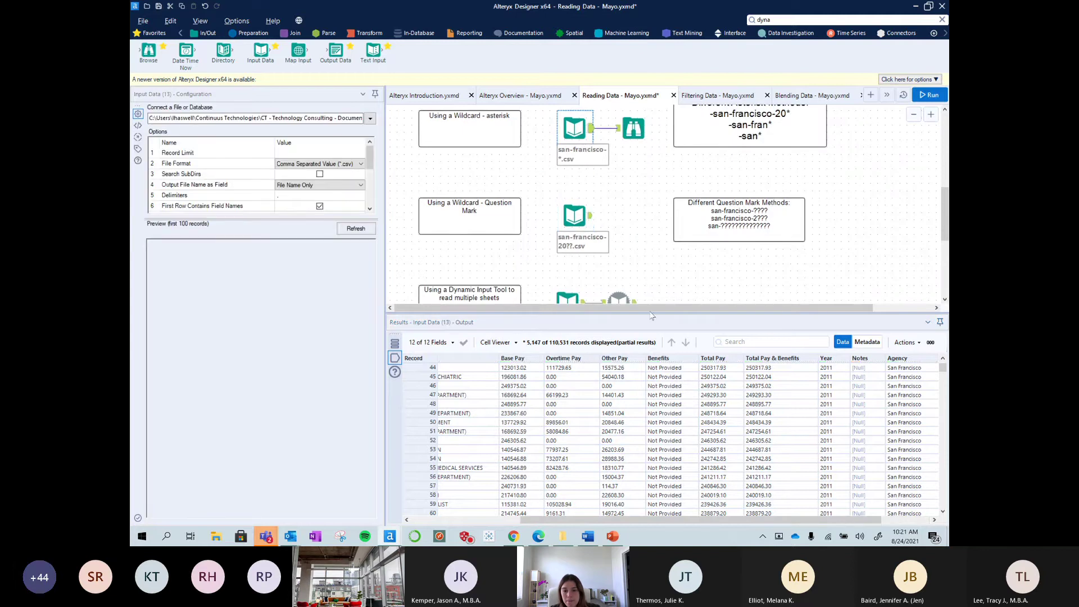
{"action": "left_click_drag", "start_coordinate": [624, 520], "coordinate": [672, 519]}
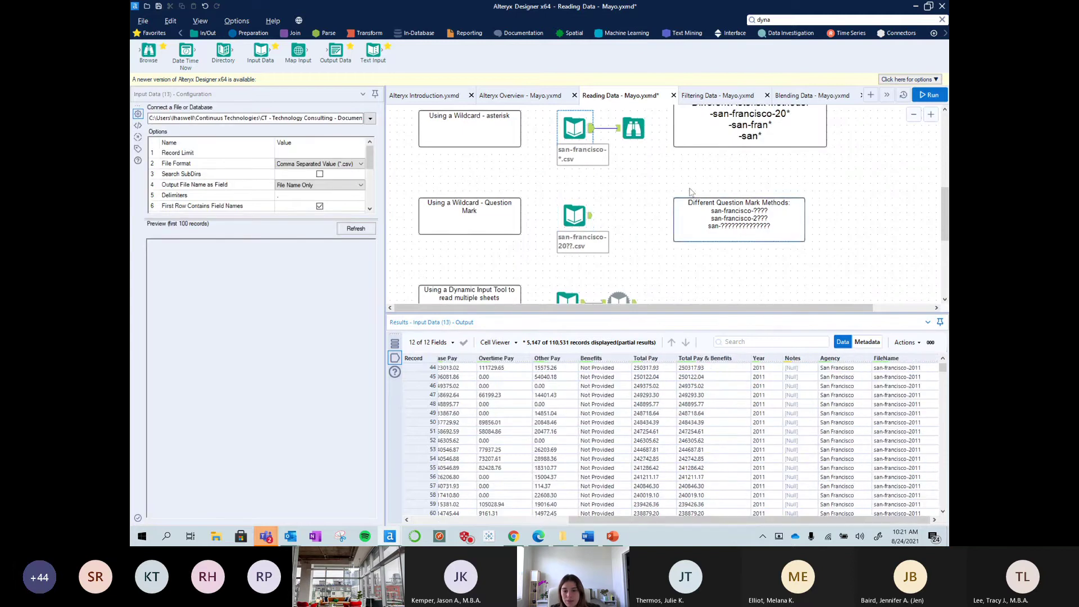
- View the output data of the Transactions.xml input and of the Excel input that lists the sheet names
{"action": "scroll", "coordinate": [655, 206], "scroll_direction": "up", "scroll_amount": 4}
{"action": "left_click", "coordinate": [596, 142]}
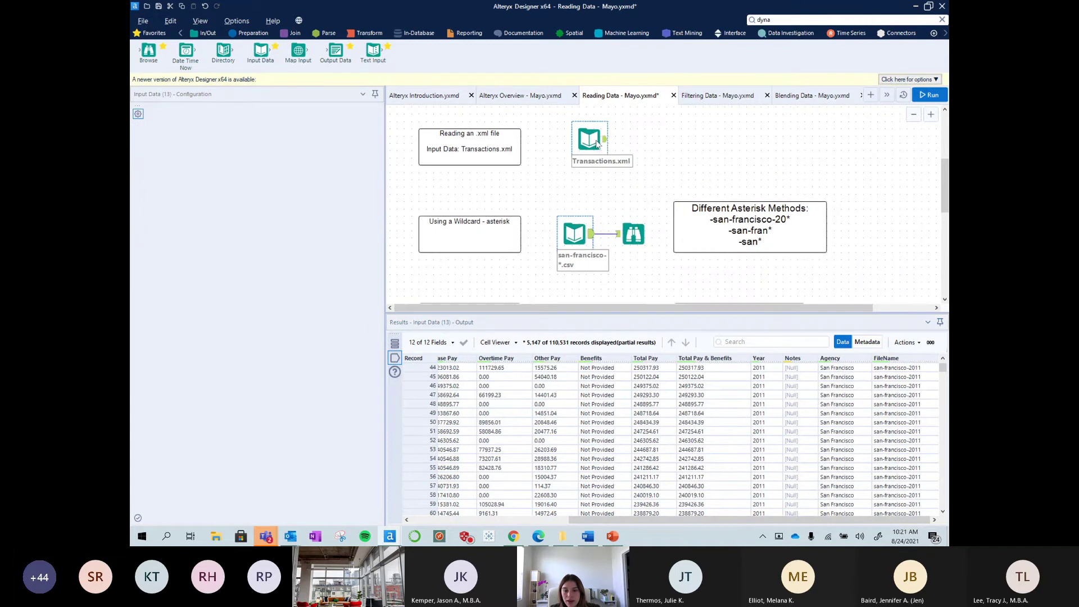
{"action": "scroll", "coordinate": [575, 218], "scroll_direction": "down", "scroll_amount": 3}
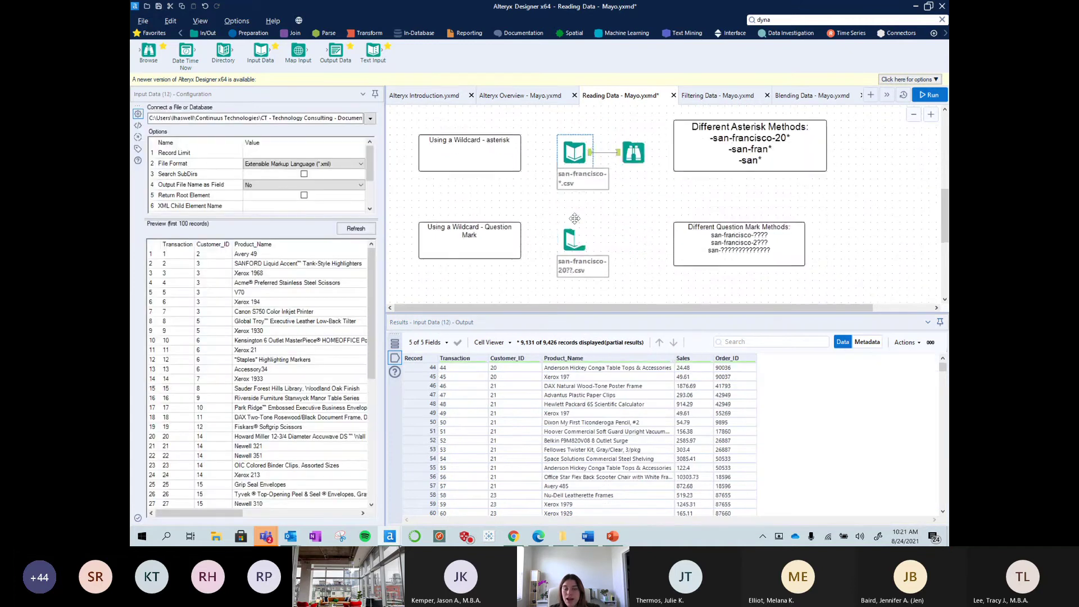
{"action": "scroll", "coordinate": [574, 218], "scroll_direction": "down", "scroll_amount": 5}
{"action": "left_click", "coordinate": [567, 180]}
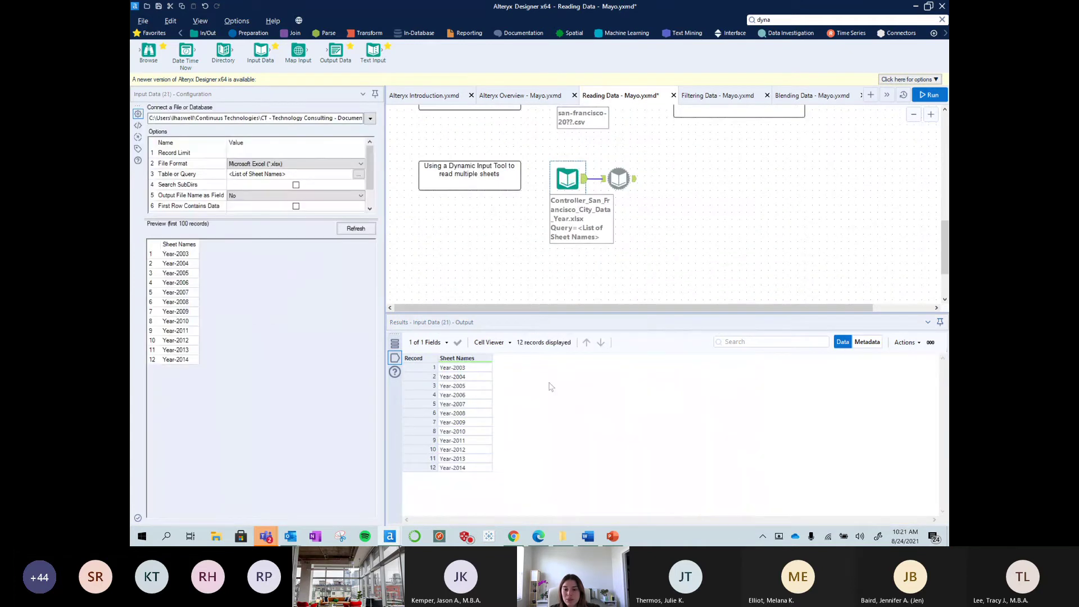
- Revisit the question mark wildcard Input Data's output, looking over the Year, Notes and Agency columns
{"action": "scroll", "coordinate": [578, 169], "scroll_direction": "up", "scroll_amount": 2}
{"action": "left_click", "coordinate": [577, 128]}
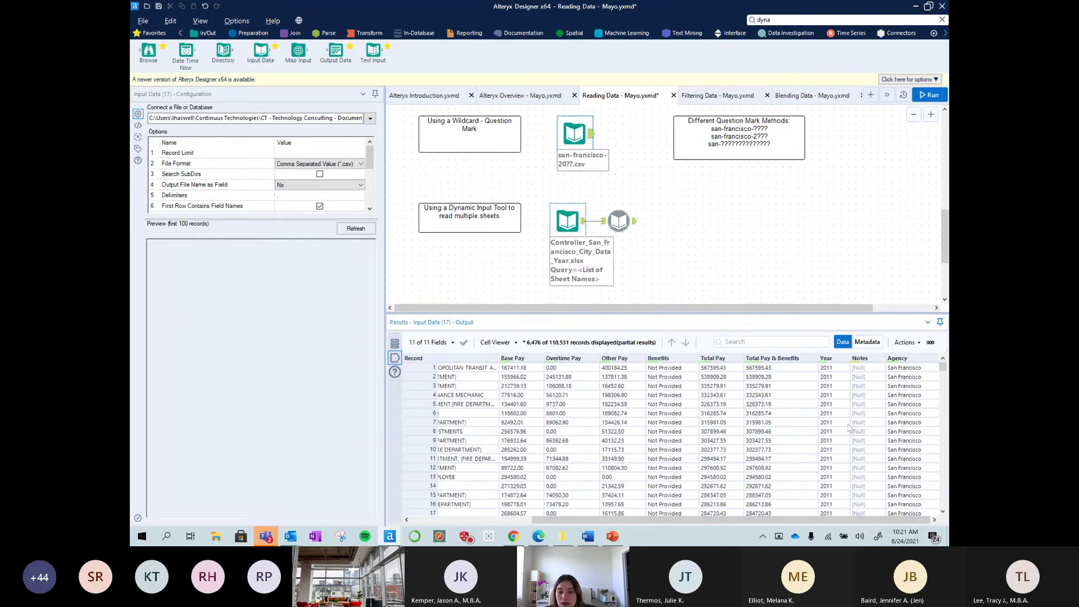
{"action": "scroll", "coordinate": [577, 230], "scroll_direction": "down", "scroll_amount": 2}
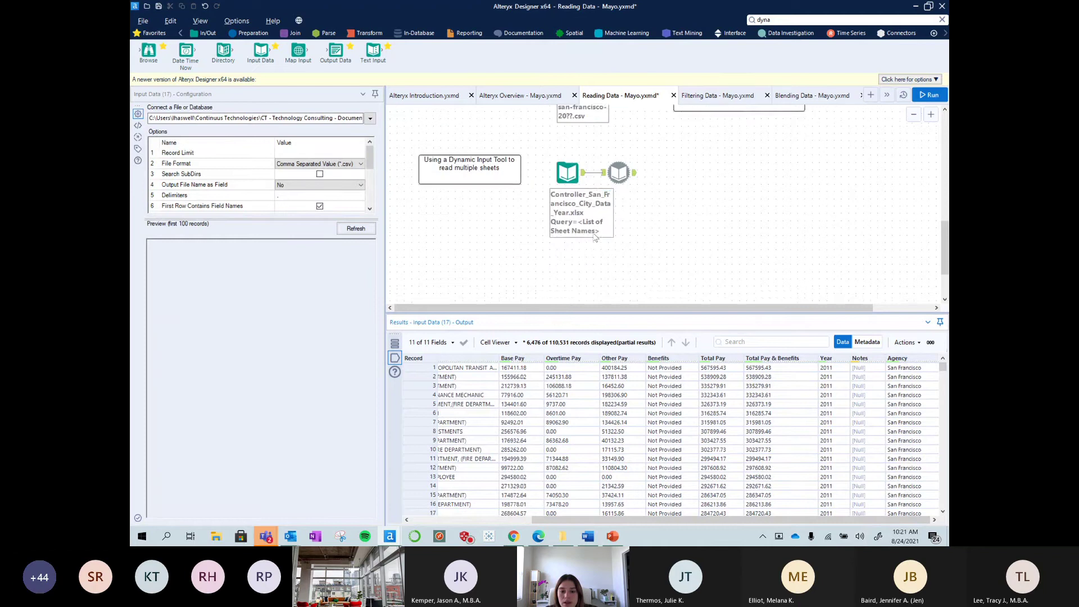
{"action": "scroll", "coordinate": [594, 237], "scroll_direction": "up", "scroll_amount": 3}
- In the Dynamic Input's output, read the full multi-line Location 1 value of record 1 in the cell viewer
{"action": "left_click", "coordinate": [632, 245]}
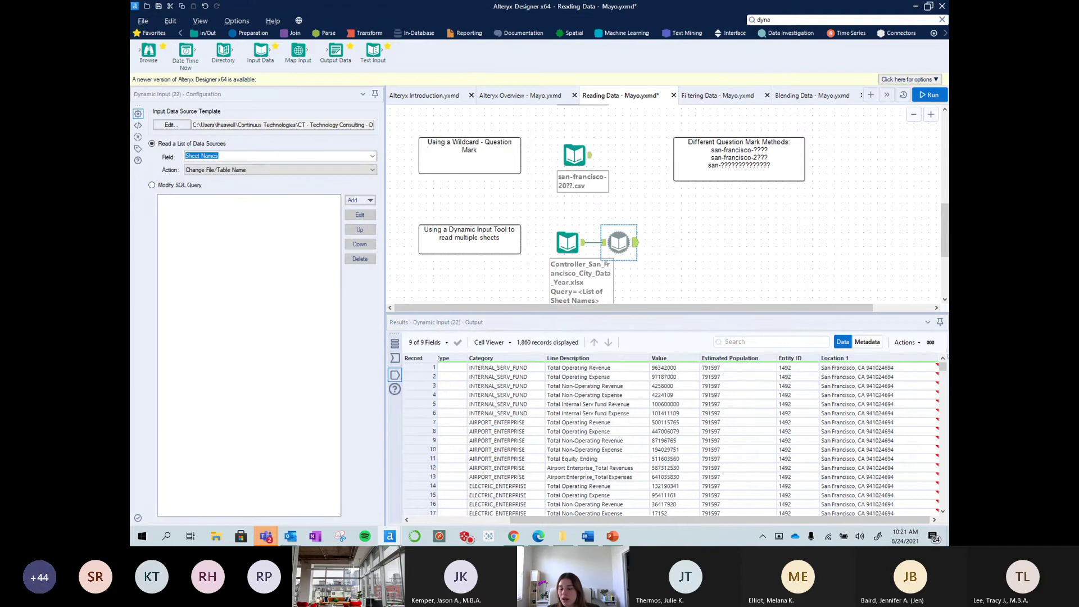
{"action": "left_click", "coordinate": [853, 369]}
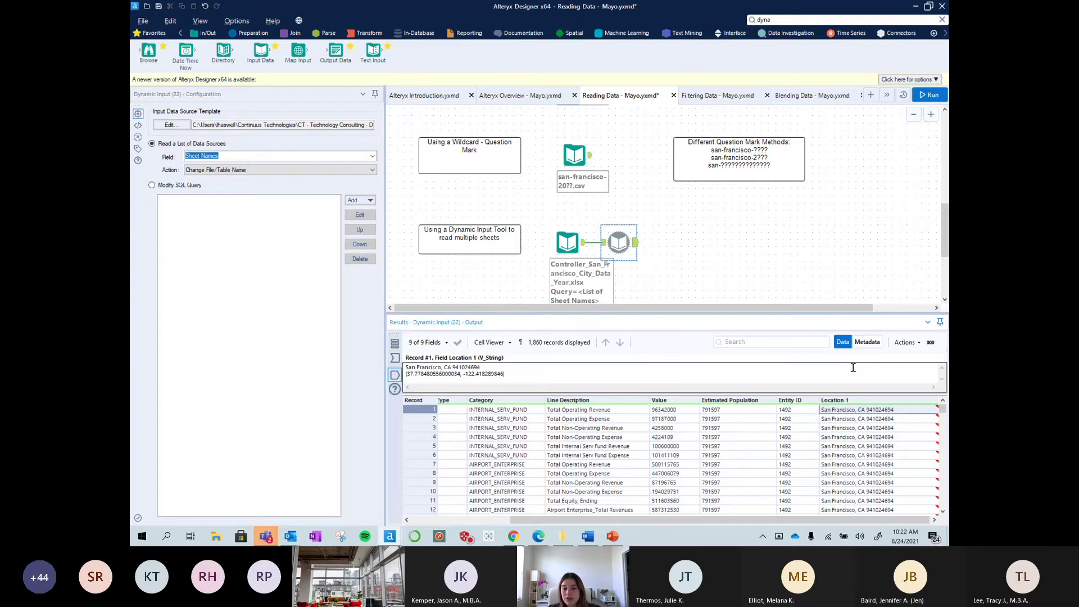
{"action": "left_click", "coordinate": [486, 368]}
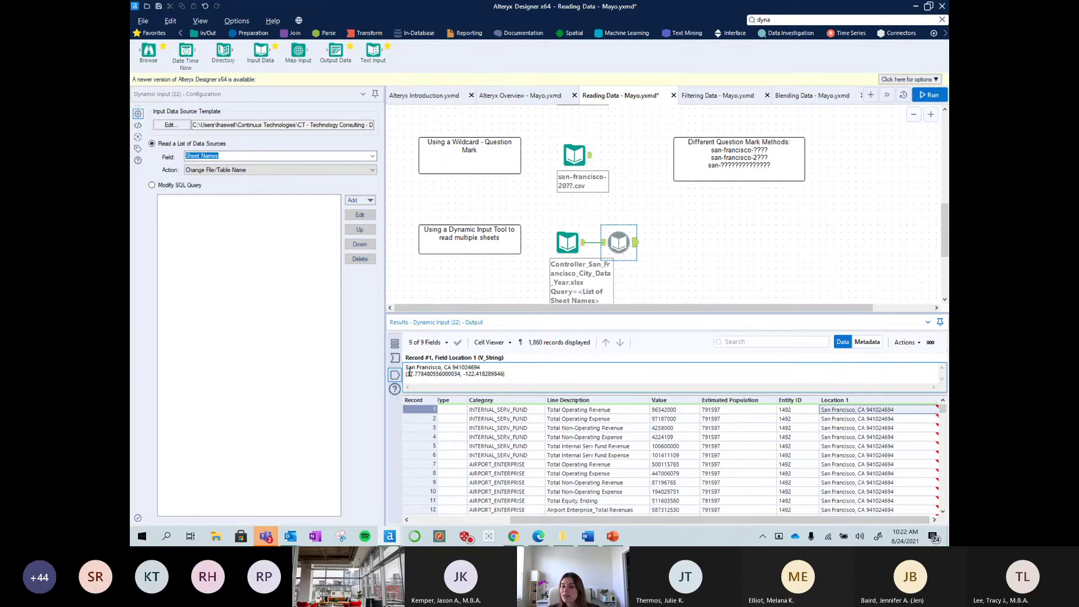
{"action": "left_click_drag", "start_coordinate": [409, 365], "coordinate": [503, 375]}
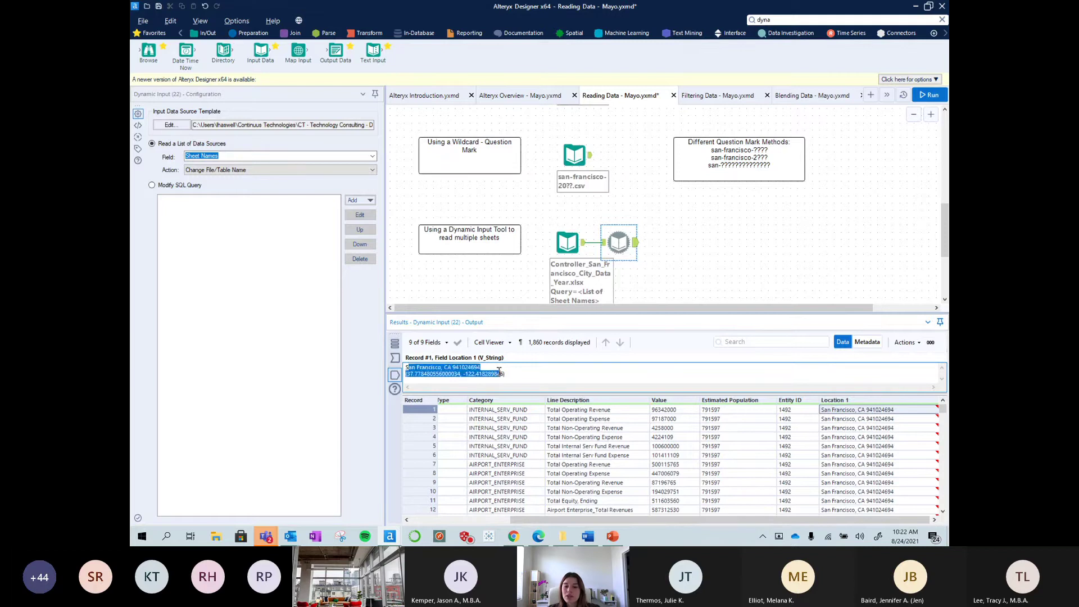
{"action": "left_click", "coordinate": [498, 368]}
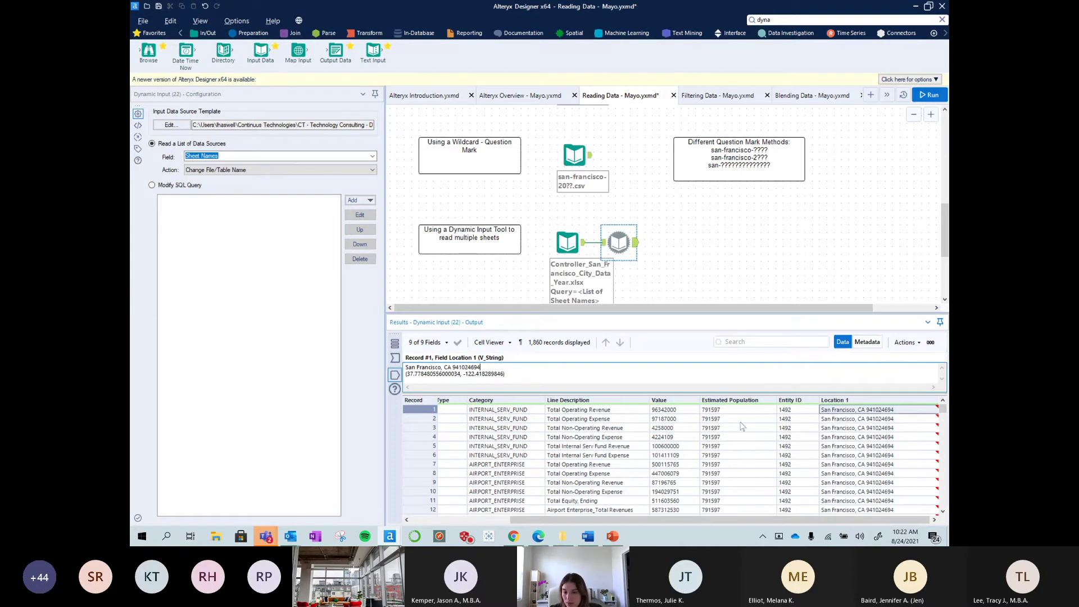
- Enlarge the results area and read the full Line Description values of records 2, 6 and 64 in the cell viewer
{"action": "left_click", "coordinate": [579, 420]}
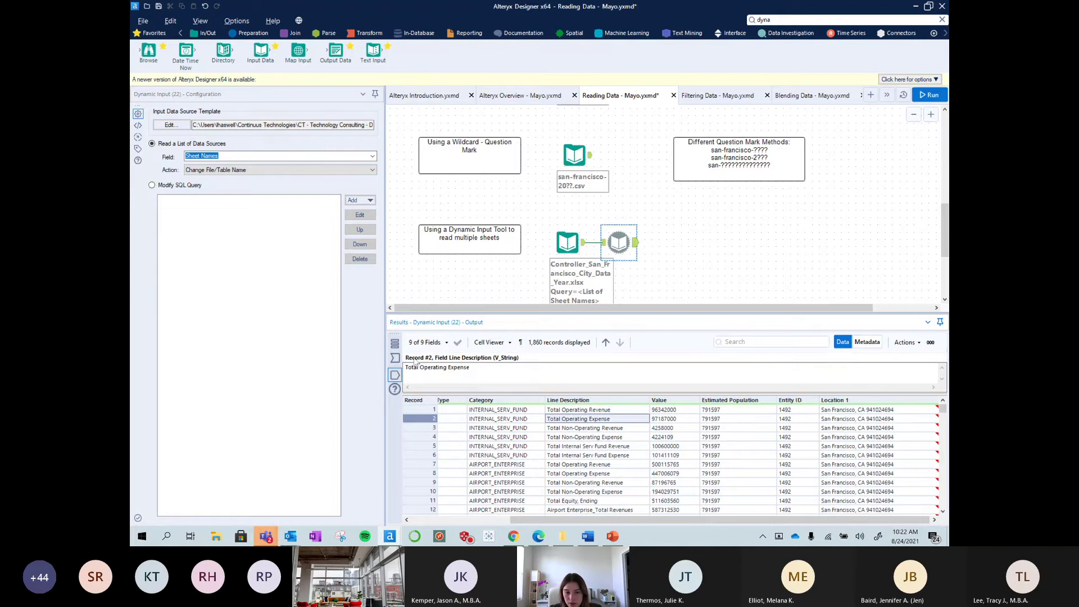
{"action": "left_click", "coordinate": [621, 457]}
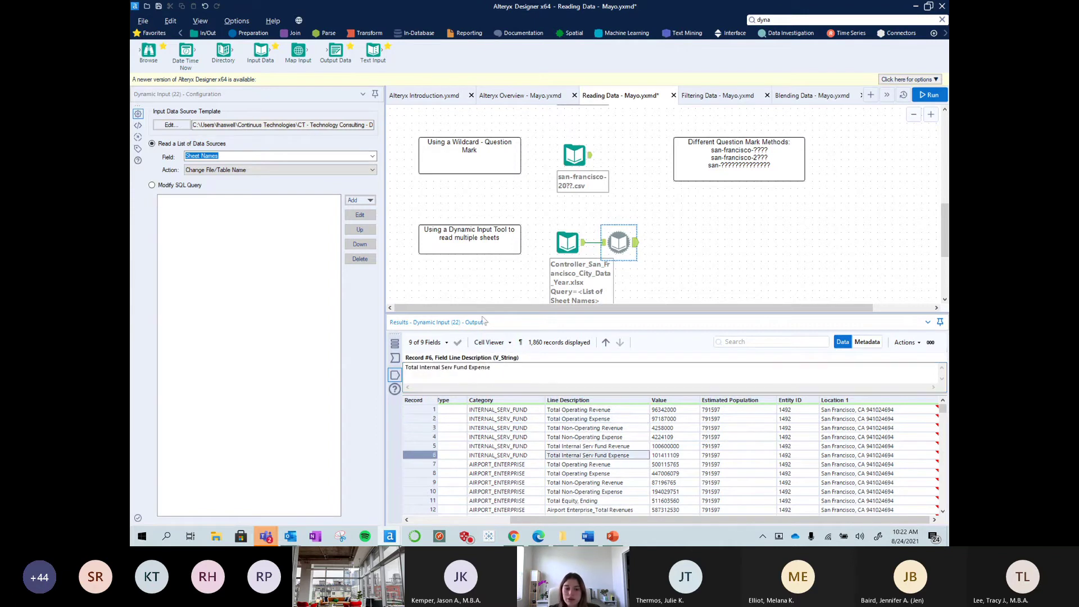
{"action": "left_click_drag", "start_coordinate": [488, 307], "coordinate": [488, 269]}
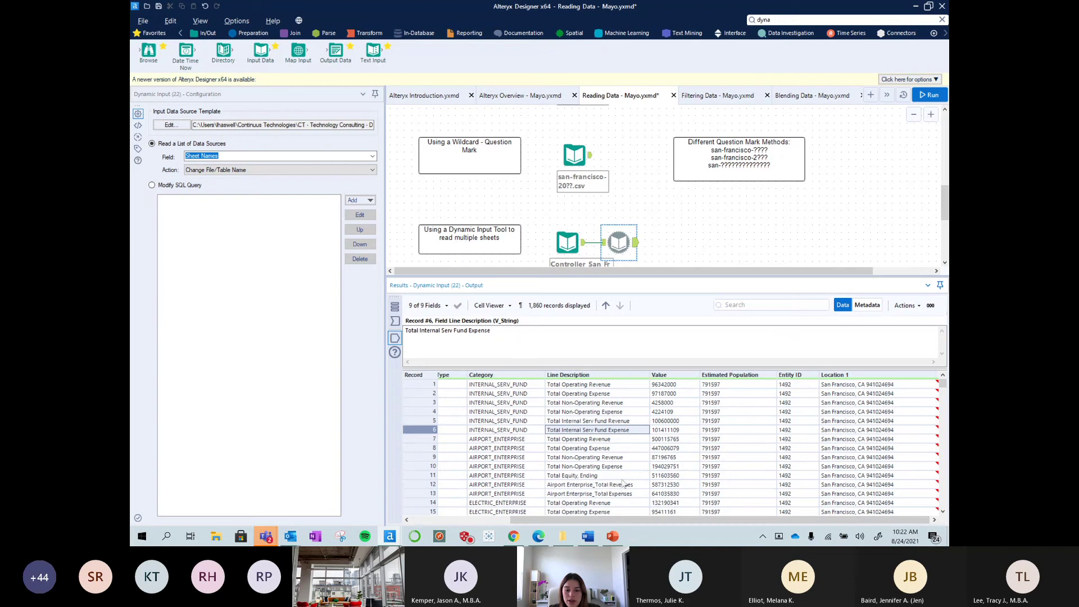
{"action": "scroll", "coordinate": [623, 484], "scroll_direction": "down", "scroll_amount": 20}
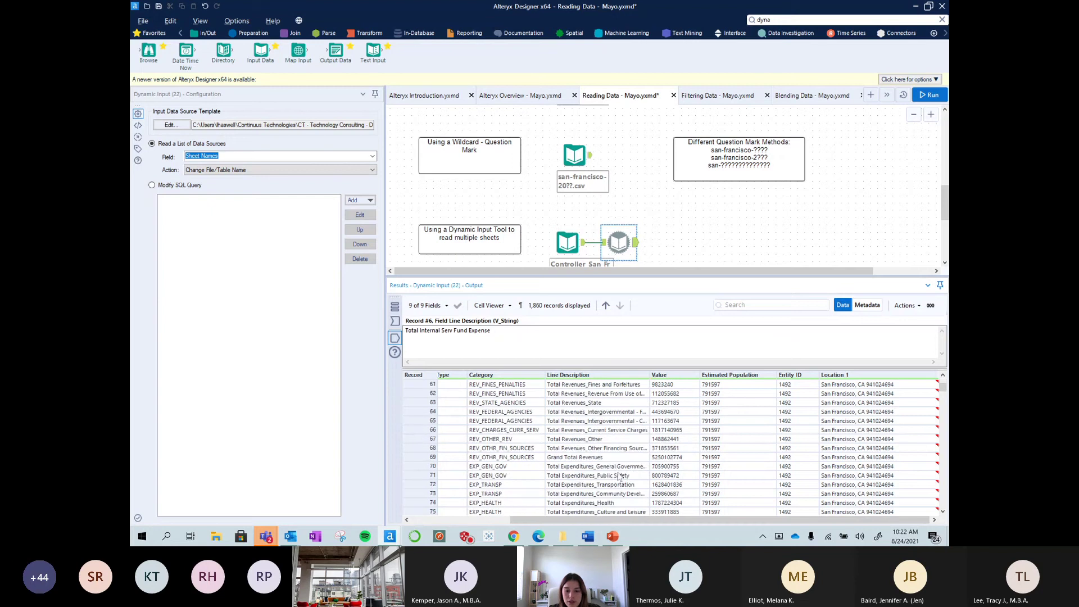
{"action": "left_click", "coordinate": [633, 414]}
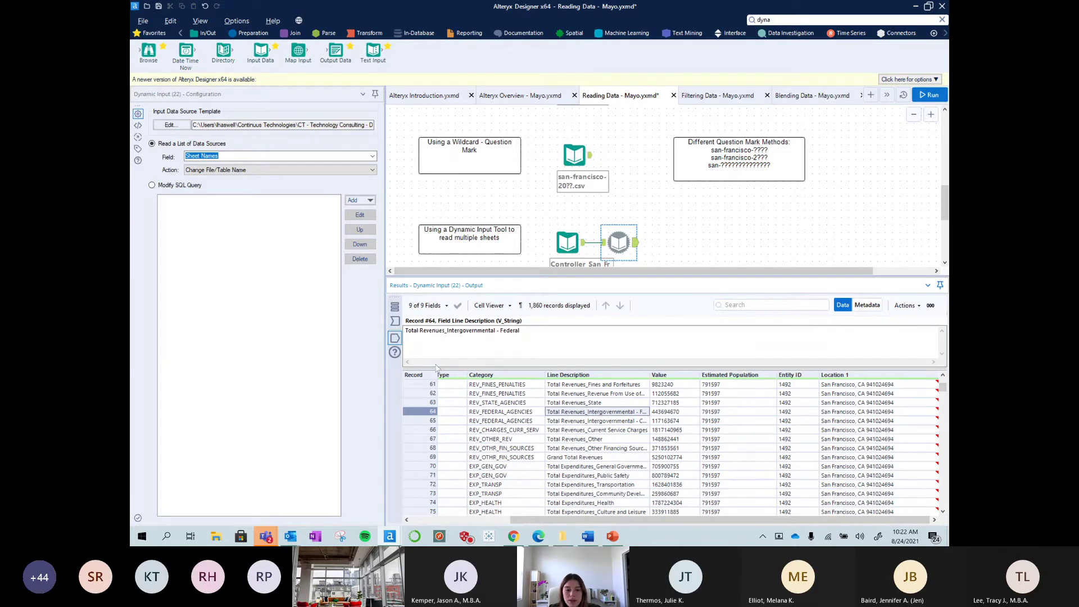
{"action": "left_click_drag", "start_coordinate": [496, 331], "coordinate": [624, 340]}
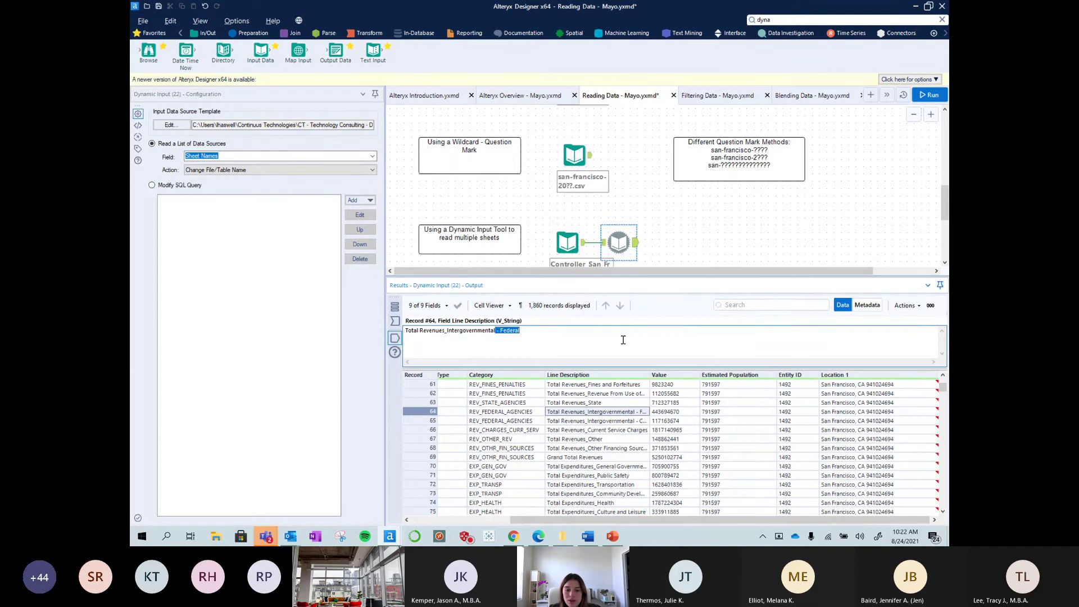
{"action": "left_click", "coordinate": [532, 339]}
- Resize the cell viewer pane and highlight the full Line Description text of record 64
{"action": "left_click_drag", "start_coordinate": [502, 368], "coordinate": [508, 343]}
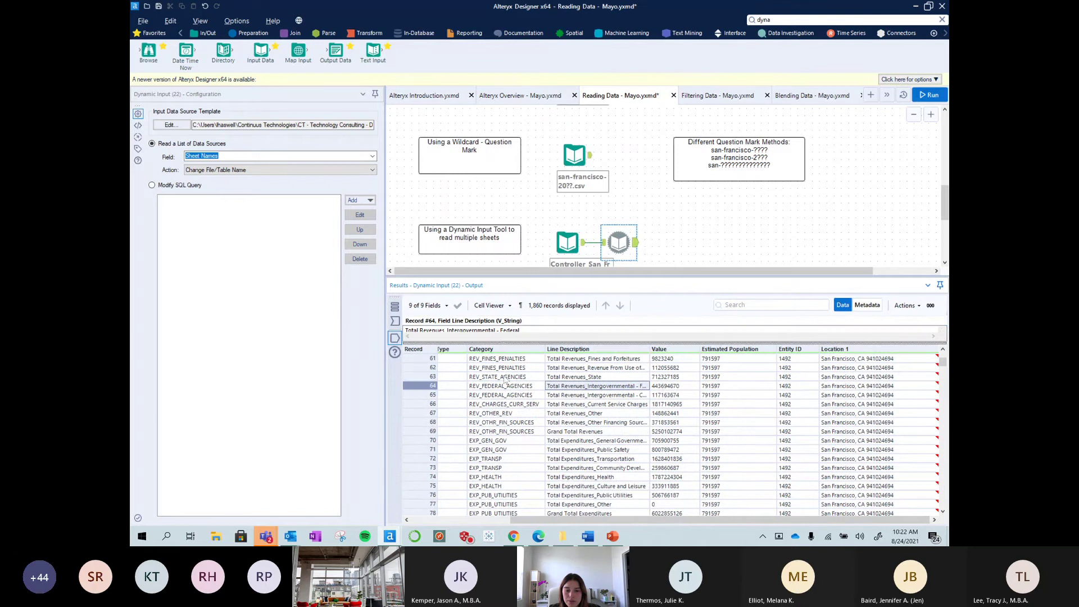
{"action": "left_click_drag", "start_coordinate": [504, 380], "coordinate": [504, 376]}
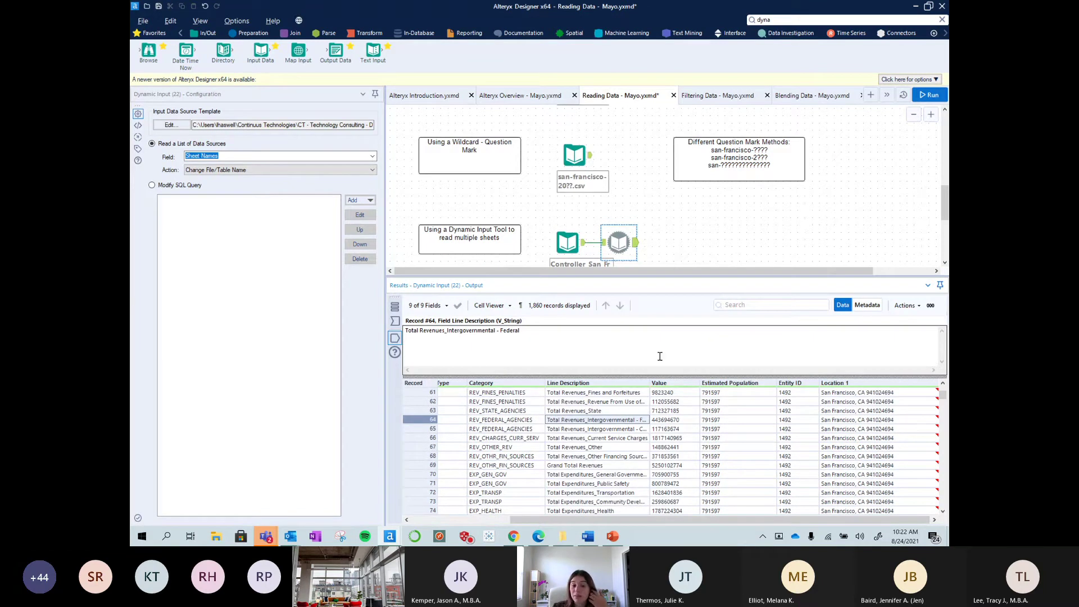
{"action": "left_click_drag", "start_coordinate": [727, 354], "coordinate": [405, 331]}
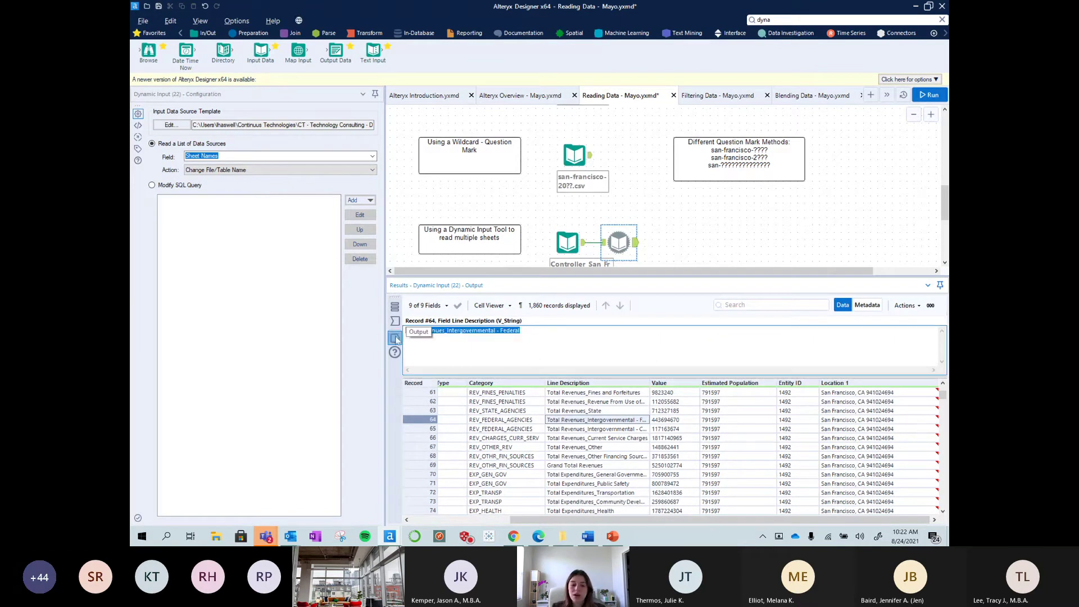
{"action": "left_click", "coordinate": [625, 347]}
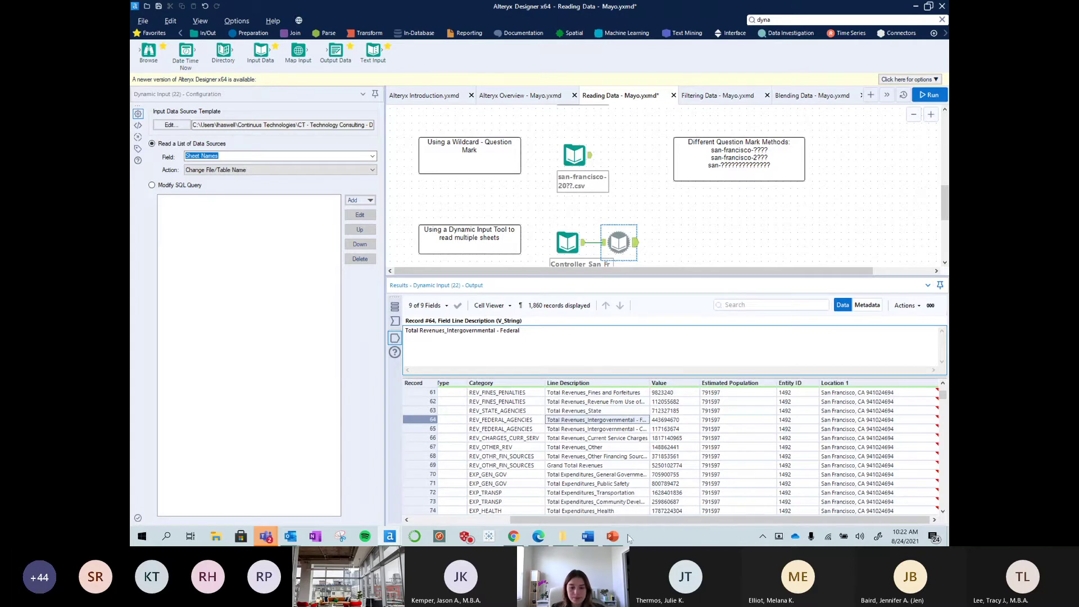
- View the Fiscal Year value of record 66 in the cell viewer and shrink the results area to enlarge the canvas
{"action": "left_click_drag", "start_coordinate": [630, 519], "coordinate": [531, 519]}
{"action": "left_click", "coordinate": [511, 438]}
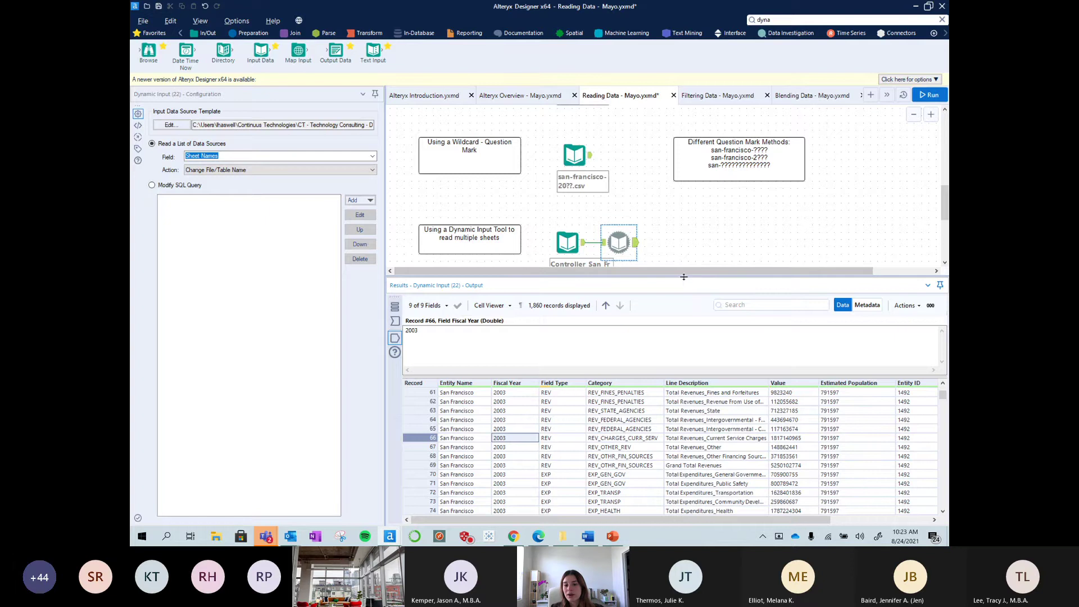
{"action": "left_click_drag", "start_coordinate": [684, 277], "coordinate": [677, 409]}
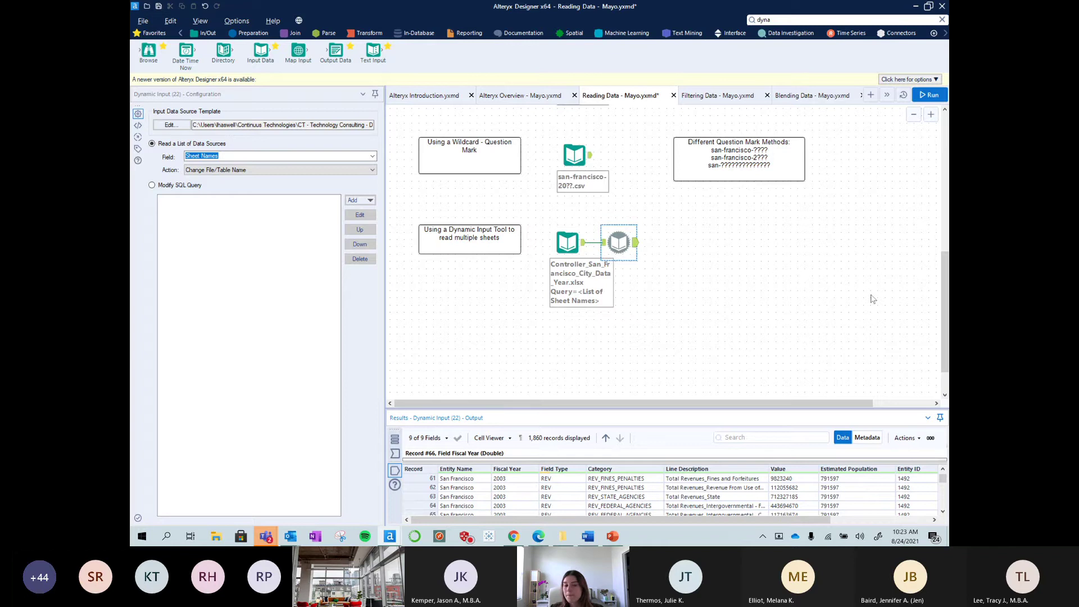
- Search the tools for "comm" and add a Comment box below the Dynamic Input example
{"action": "scroll", "coordinate": [667, 296], "scroll_direction": "down", "scroll_amount": 1}
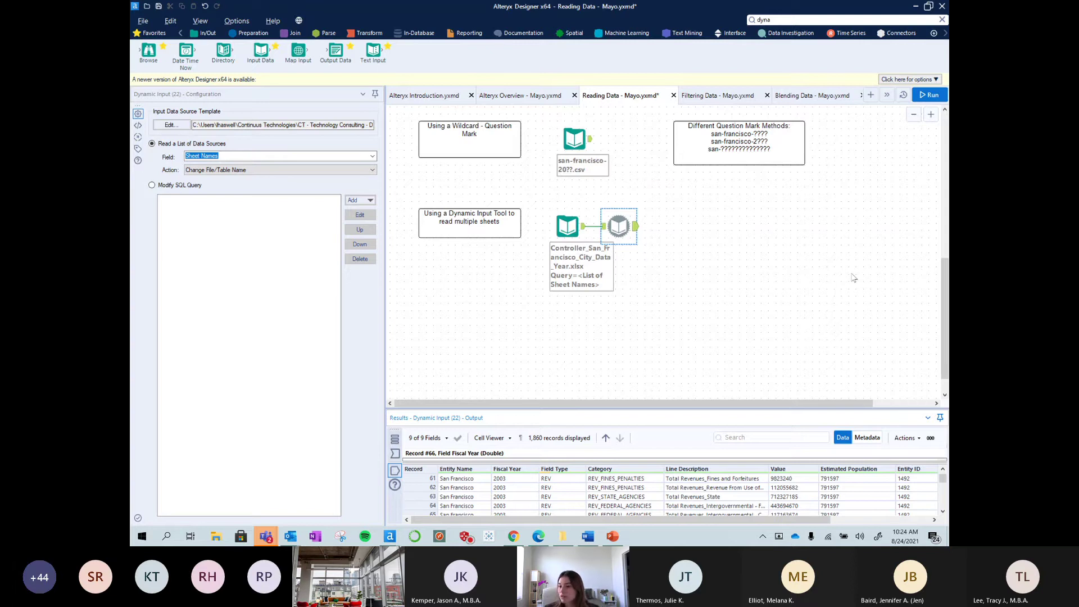
{"action": "scroll", "coordinate": [782, 347], "scroll_direction": "down", "scroll_amount": 1}
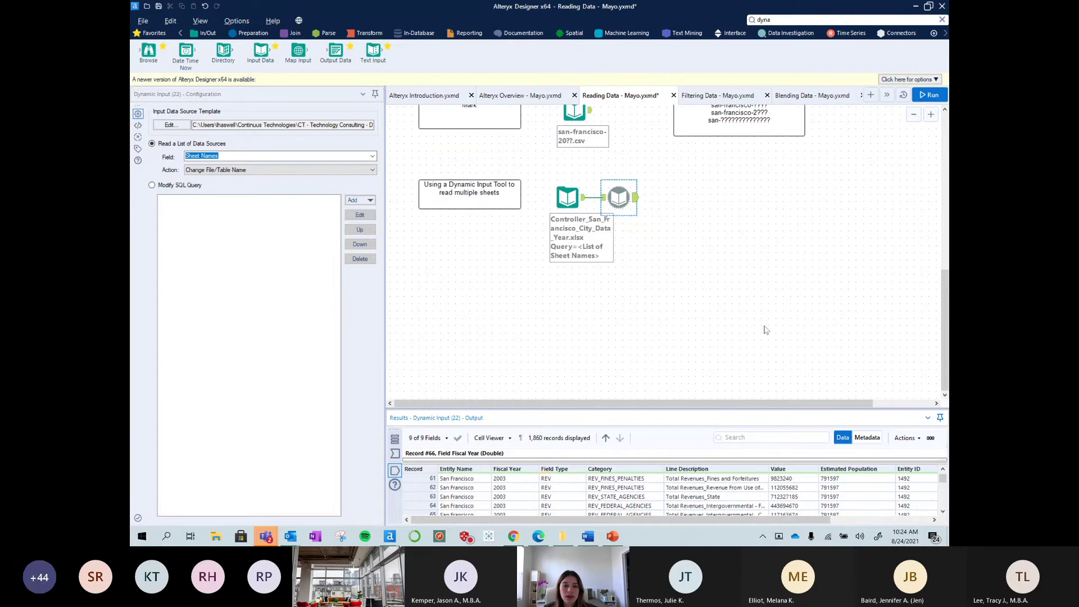
{"action": "left_click", "coordinate": [755, 18]}
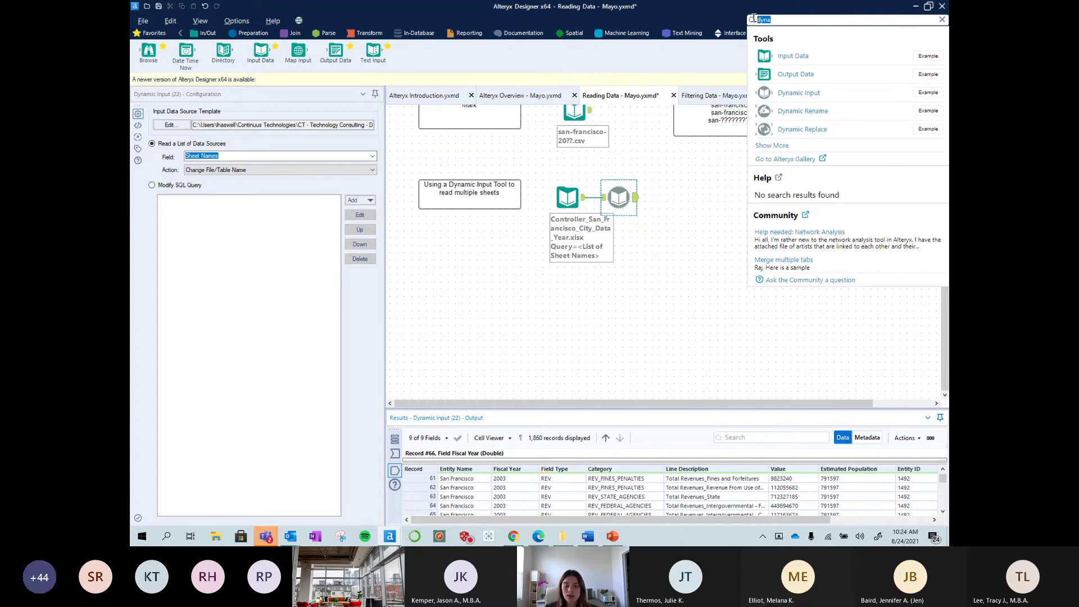
{"action": "type", "text": "comm"}
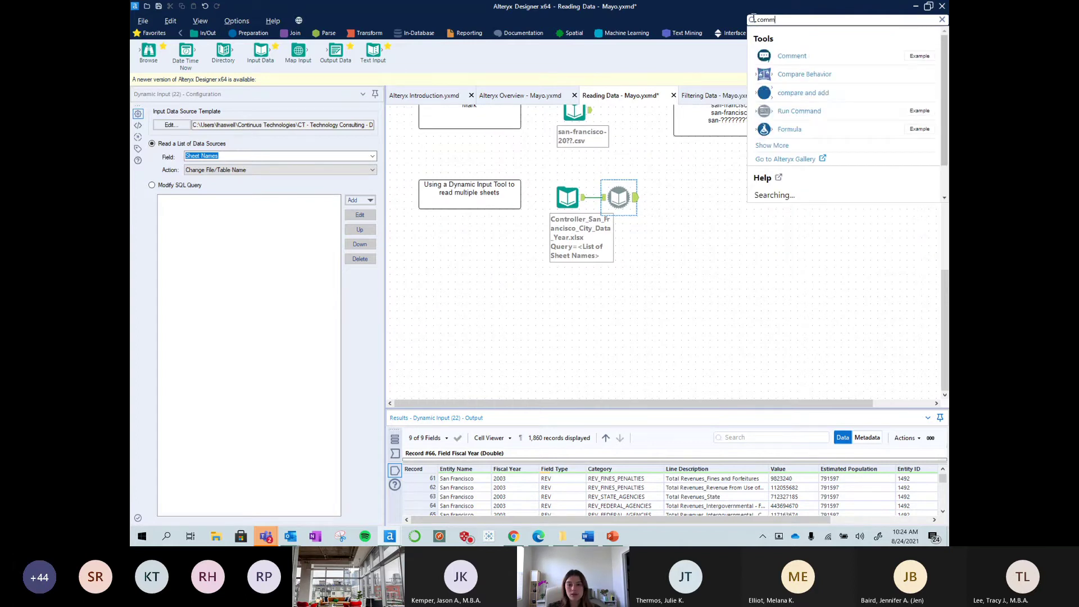
{"action": "left_click_drag", "start_coordinate": [764, 55], "coordinate": [586, 384]}
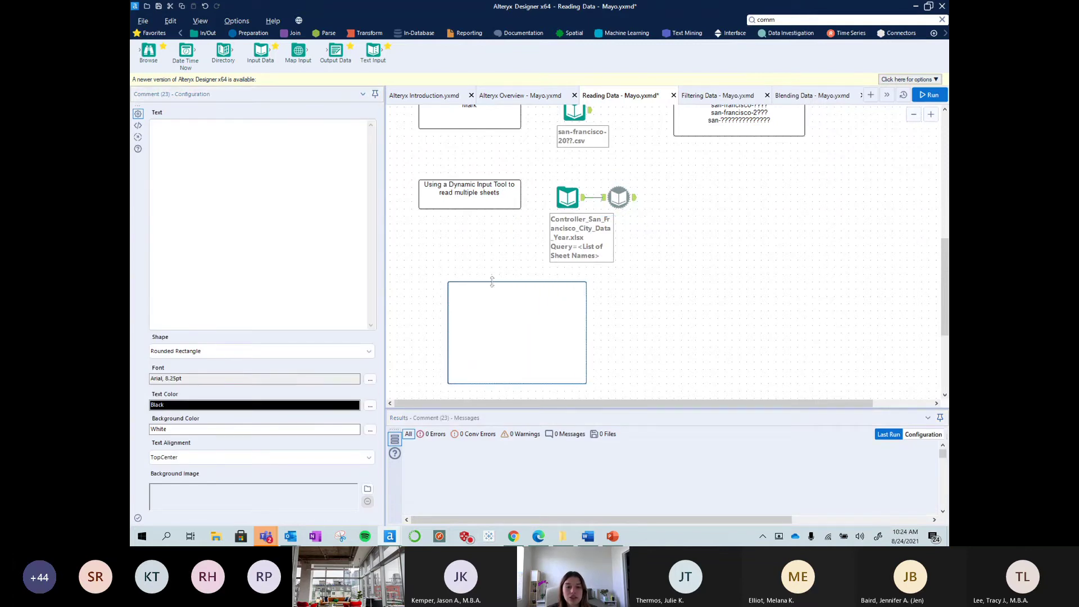
- Enter the heading "EXAMPLE:" and, after a blank line, "in a folder I have the files" in the new comment
{"action": "left_click", "coordinate": [226, 146]}
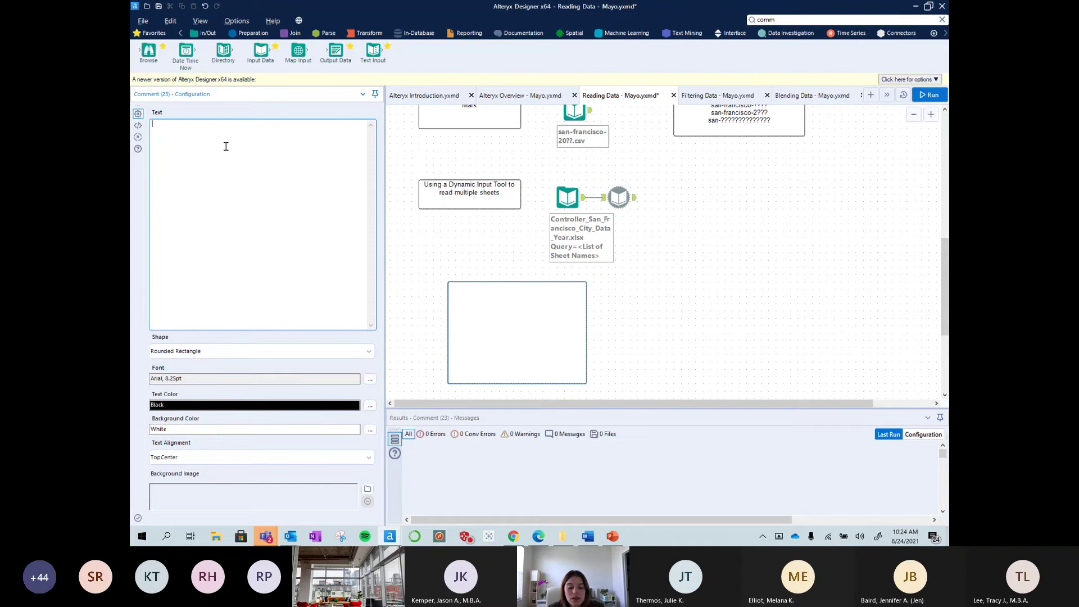
{"action": "type", "text": "EX"}
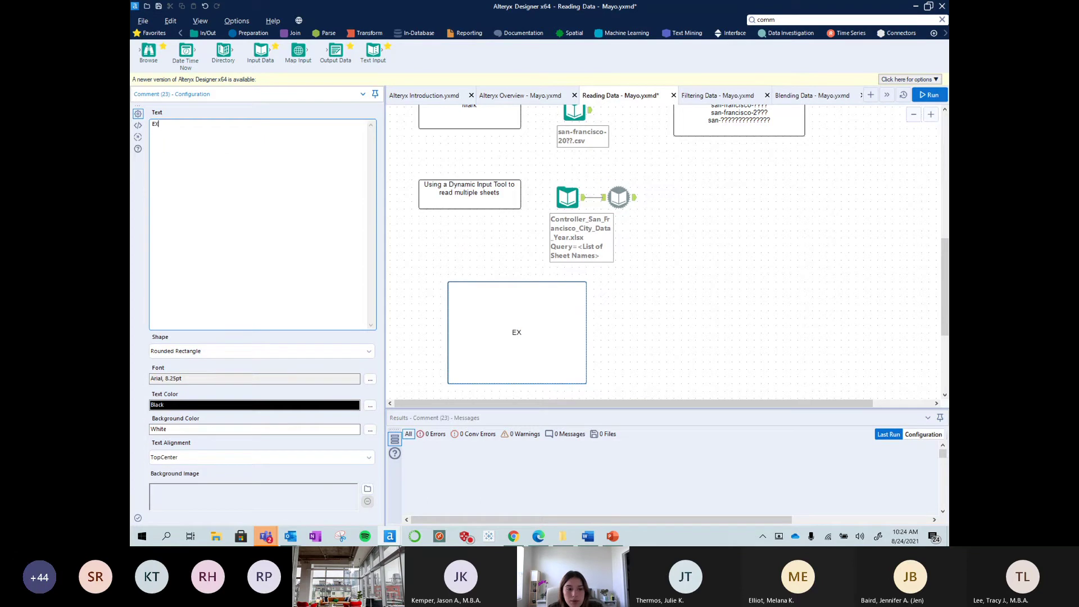
{"action": "type", "text": "AMPLE:"}
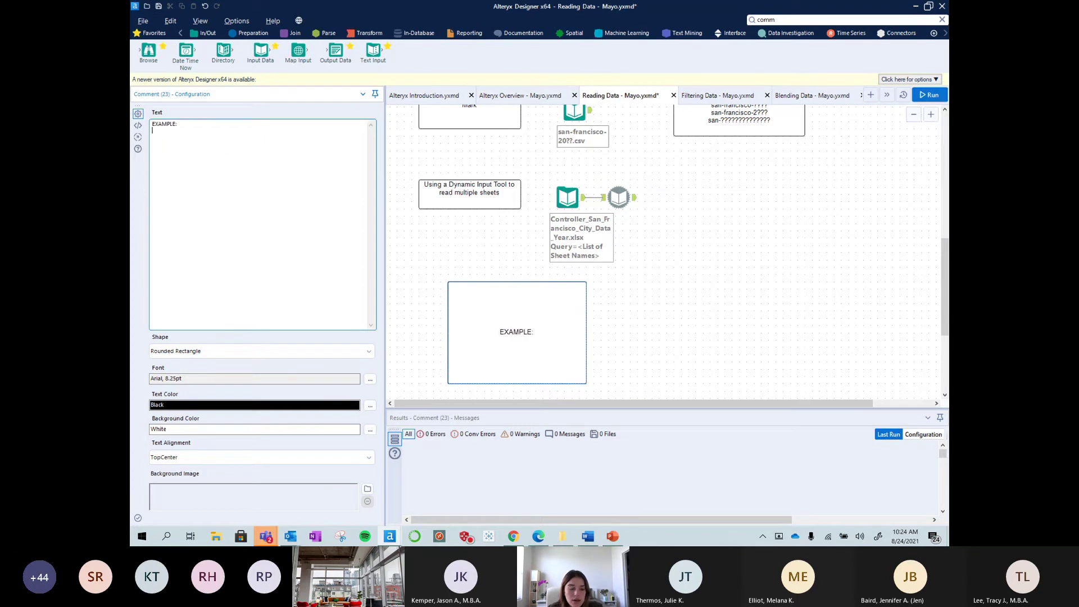
{"action": "key", "text": "Return"}
{"action": "key", "text": "Return"}
{"action": "type", "text": "in a folde"}
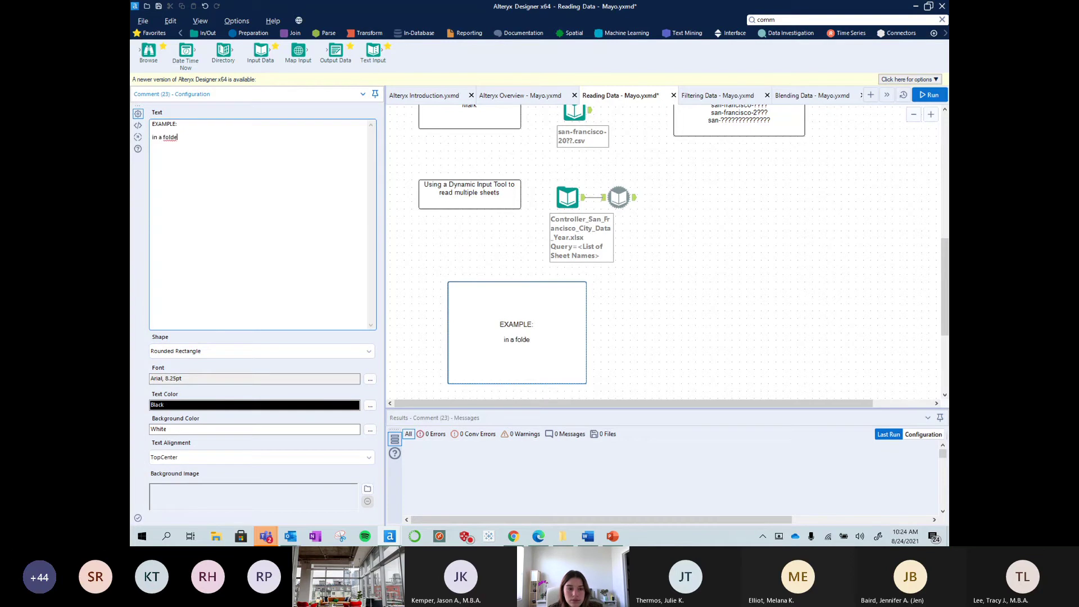
{"action": "type", "text": "r I have the files"}
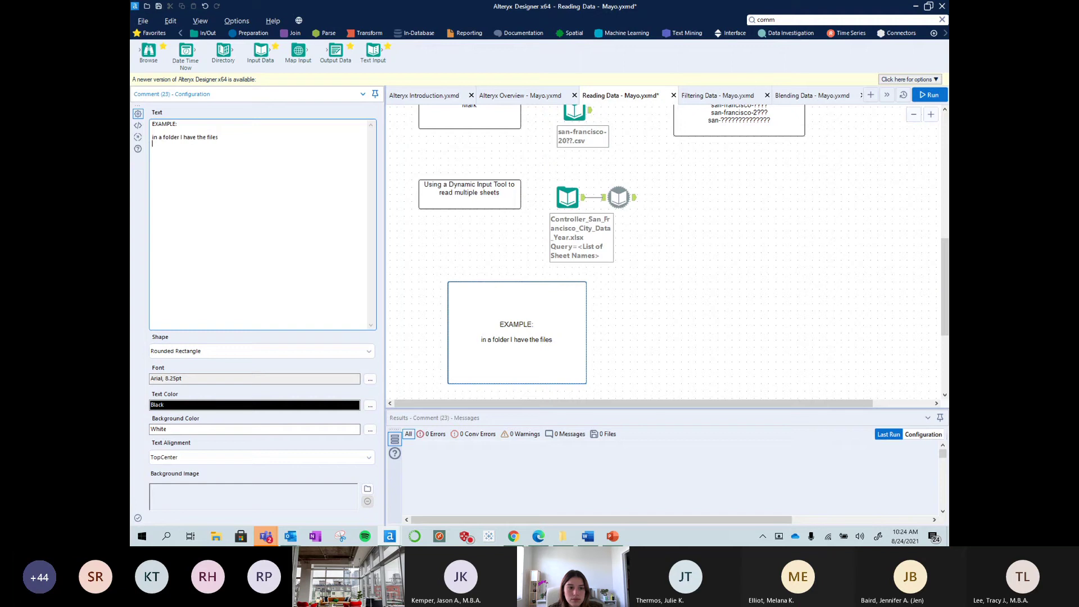
- List 1-data, 2-data, 78-data and 29-data on separate lines below the comment's introductory sentence
{"action": "key", "text": "Return"}
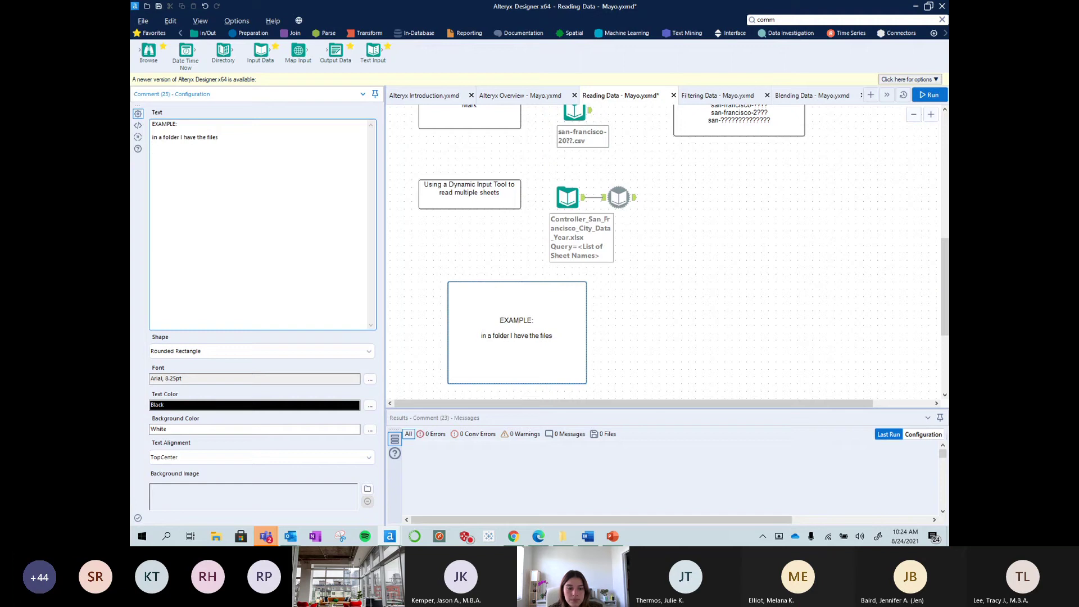
{"action": "type", "text": "1"}
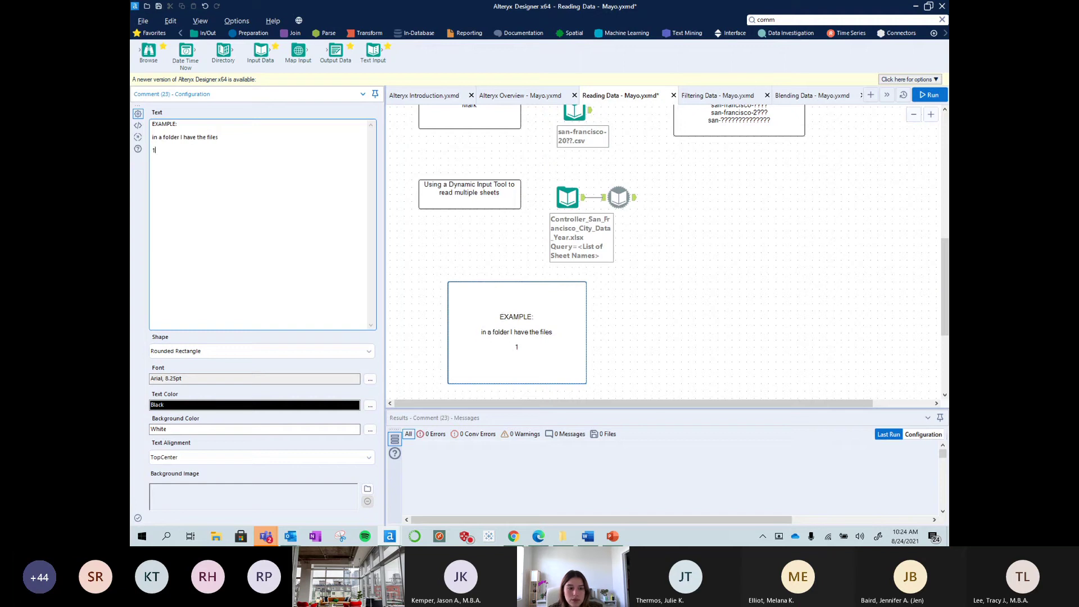
{"action": "type", "text": "-data 2-data "}
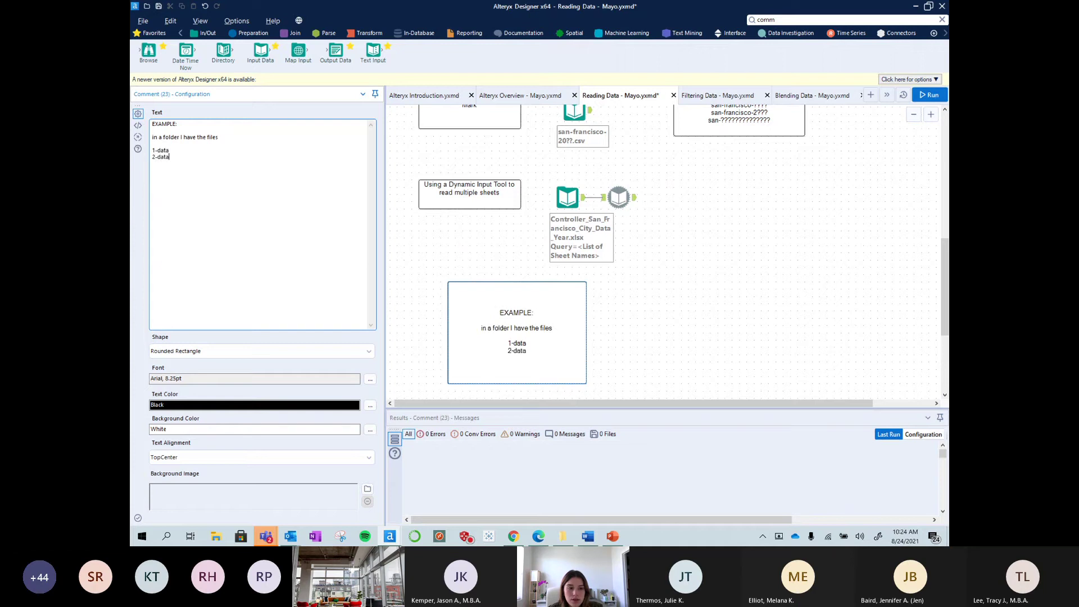
{"action": "type", "text": "78-data"}
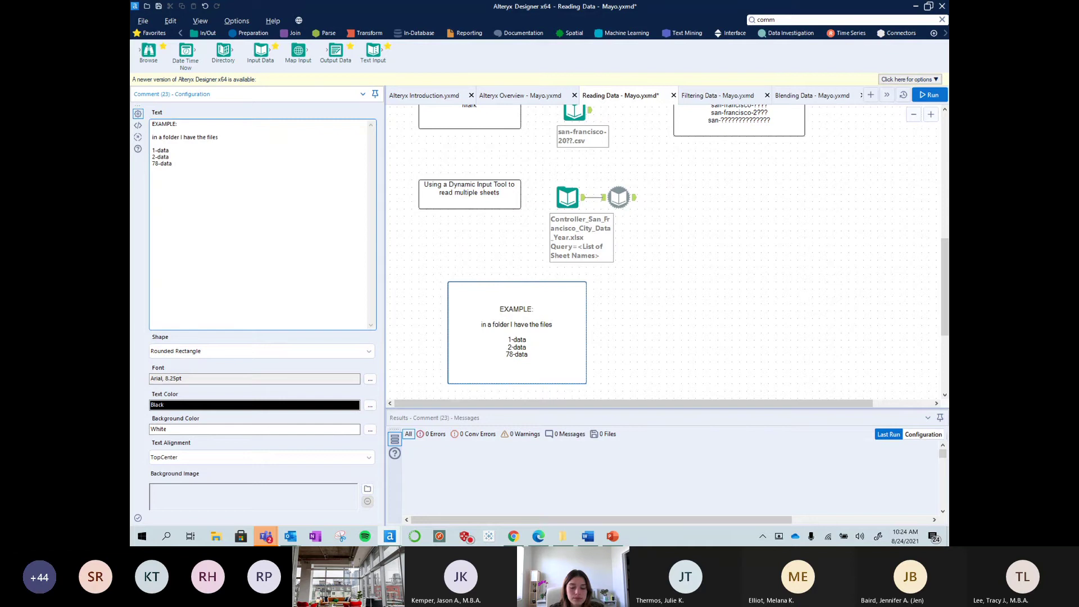
{"action": "key", "text": "Return"}
{"action": "type", "text": "29-da"}
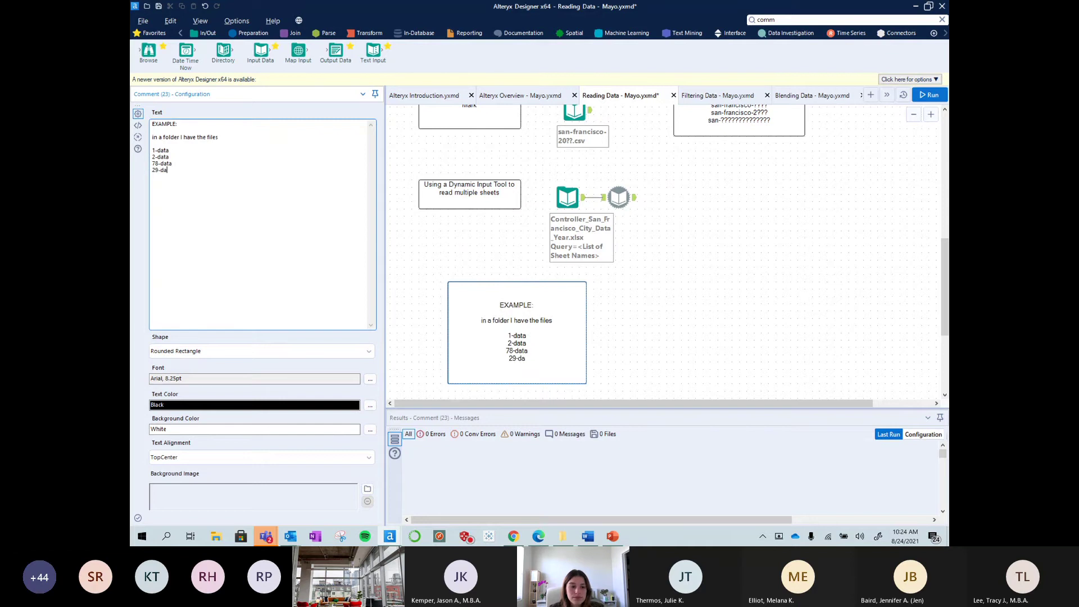
{"action": "type", "text": "ta"}
- Add the .csv extension to all four file names in the comment
{"action": "left_click", "coordinate": [172, 150]}
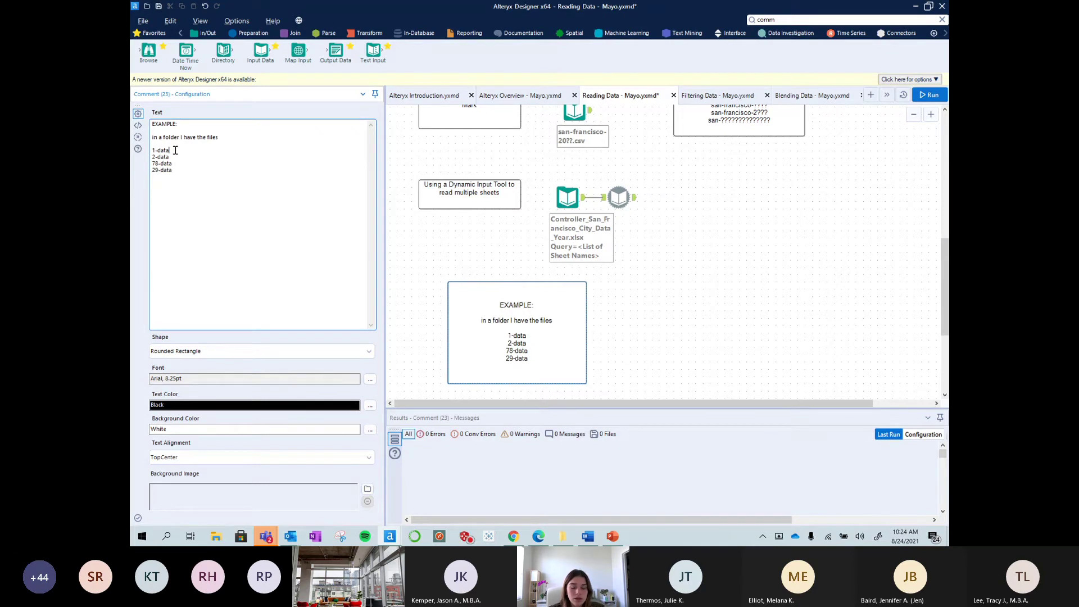
{"action": "type", "text": ".csv 2-data"}
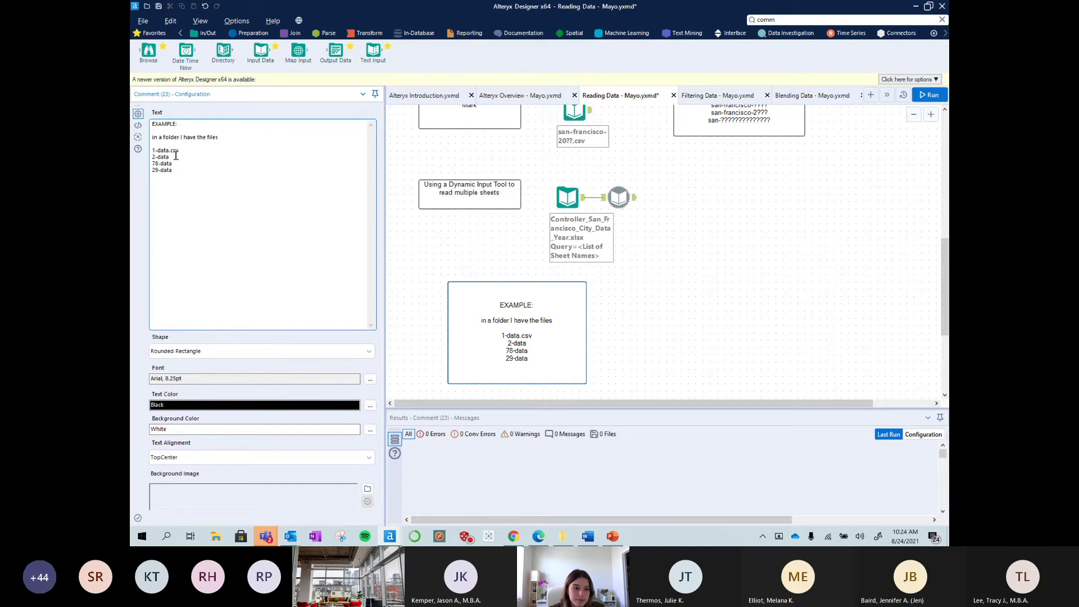
{"action": "type", "text": ".csv"}
{"action": "left_click_drag", "start_coordinate": [180, 156], "coordinate": [169, 157]}
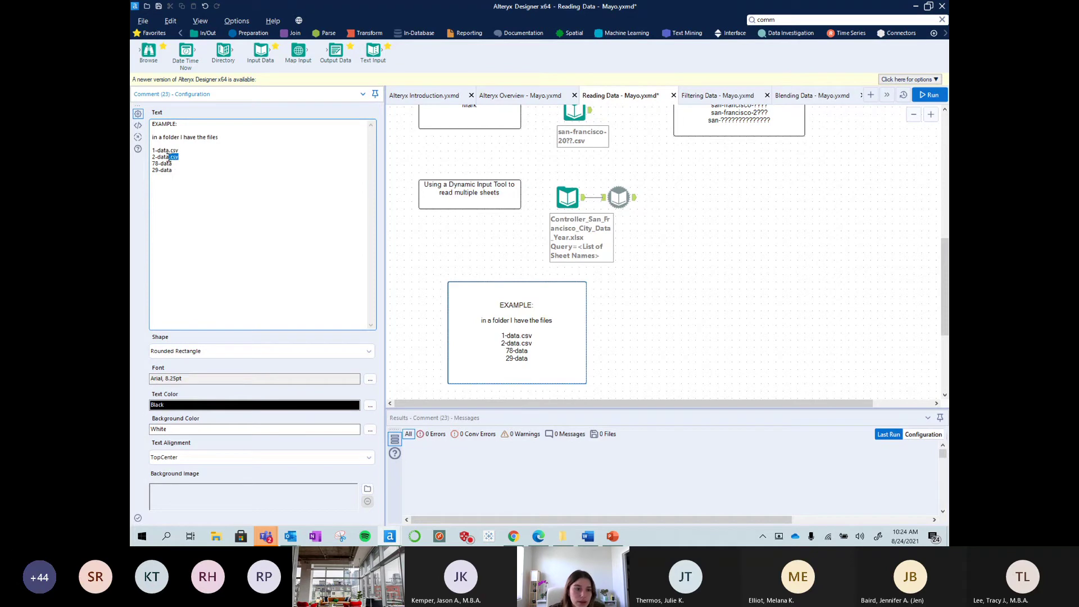
{"action": "left_click", "coordinate": [193, 164]}
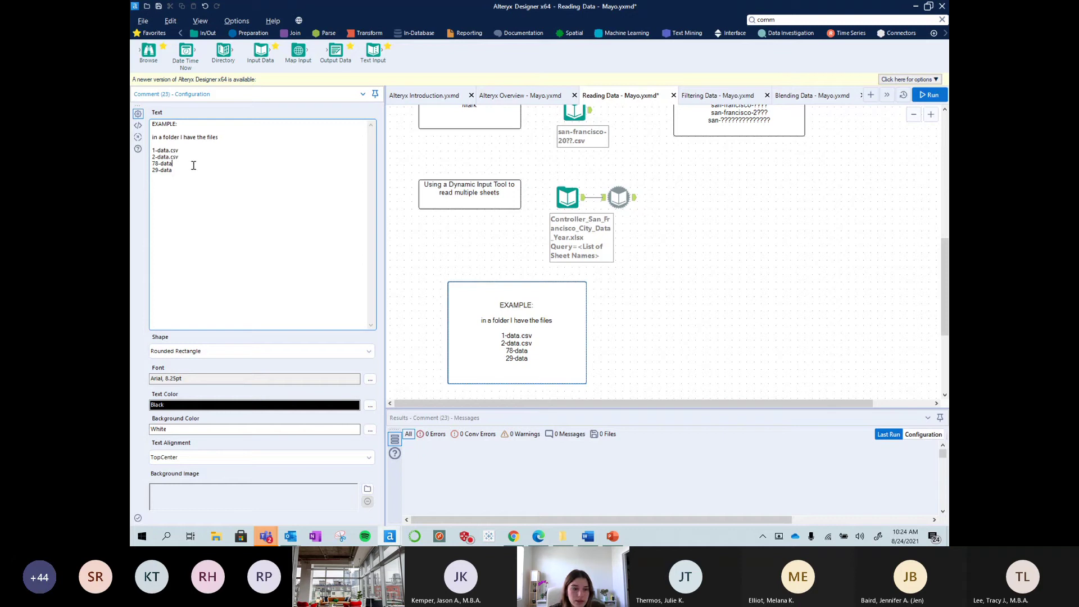
{"action": "type", "text": ".csv"}
{"action": "left_click", "coordinate": [188, 170]}
{"action": "type", "text": ".csv"}
- After a blank line below the file list, add the instruction "-write a wildcard for all of these using"
{"action": "key", "text": "Return"}
{"action": "key", "text": "Return"}
{"action": "type", "text": "-w"}
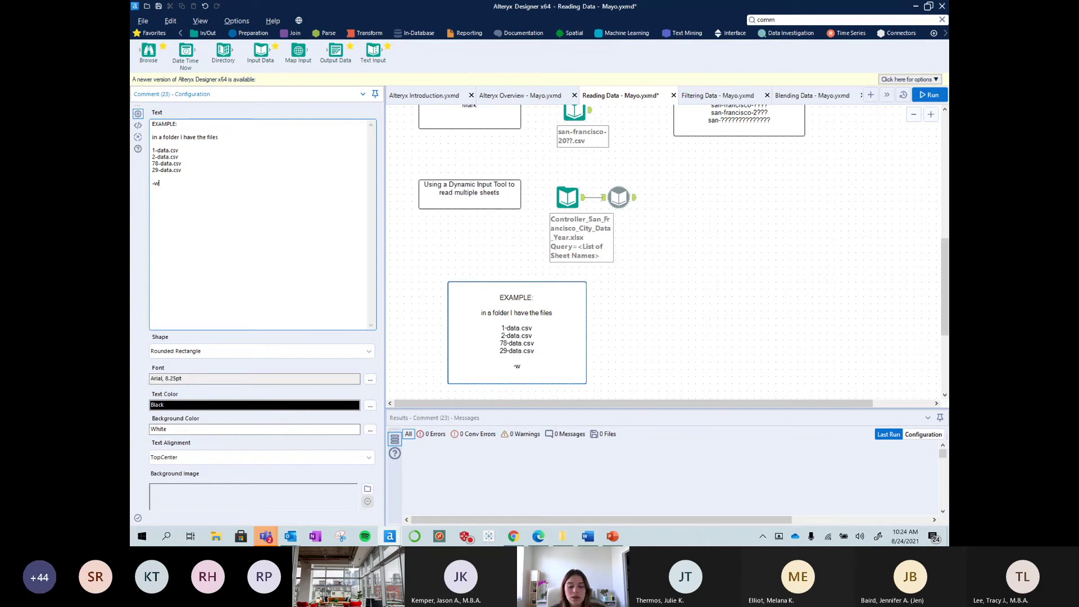
{"action": "type", "text": "rite a wil"}
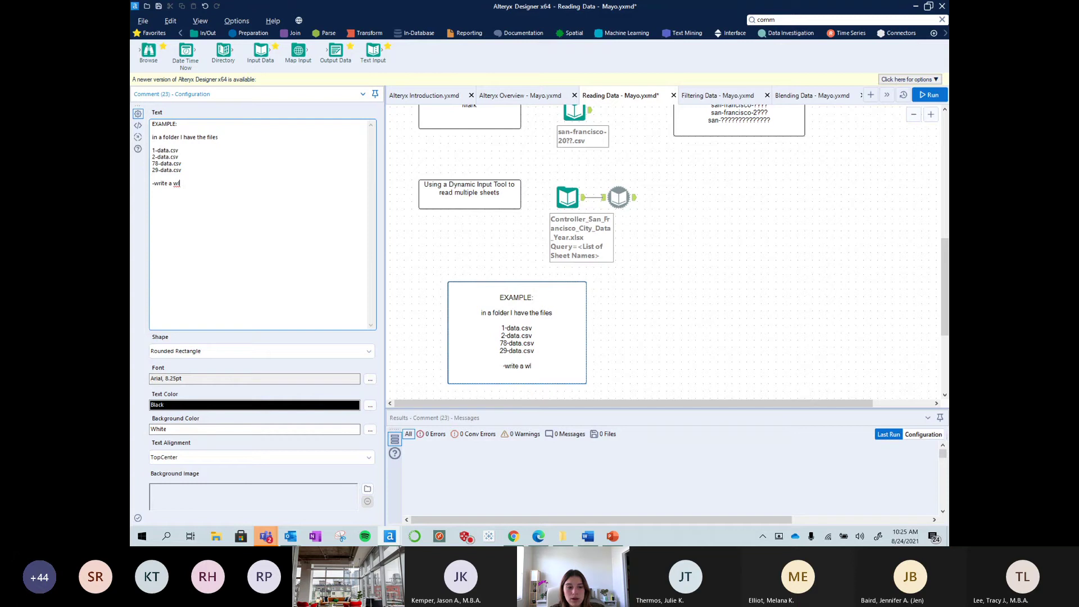
{"action": "type", "text": "dcard fo"}
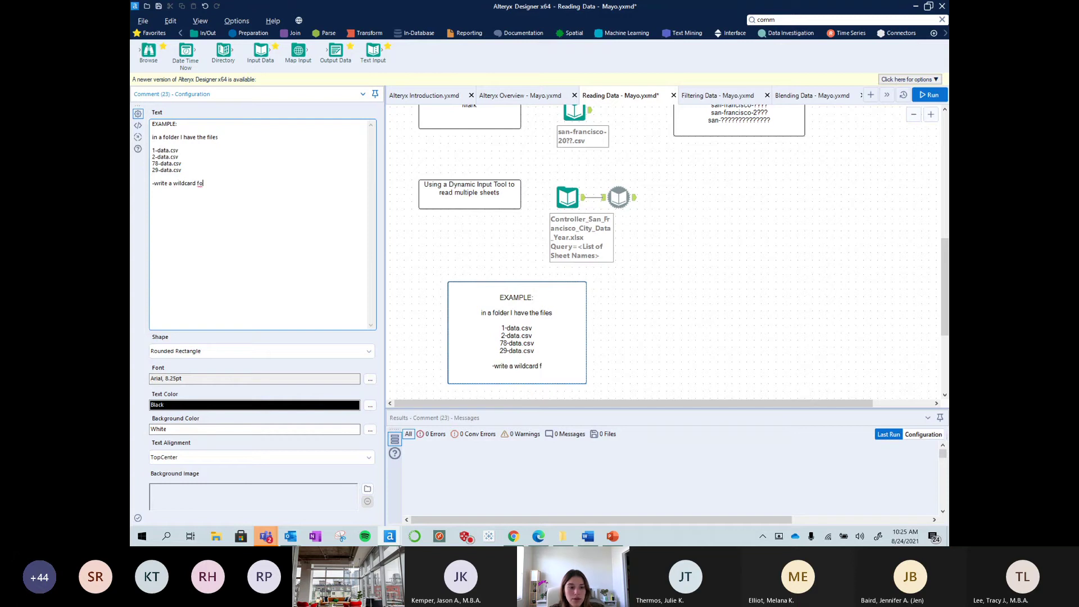
{"action": "type", "text": "r all of these "}
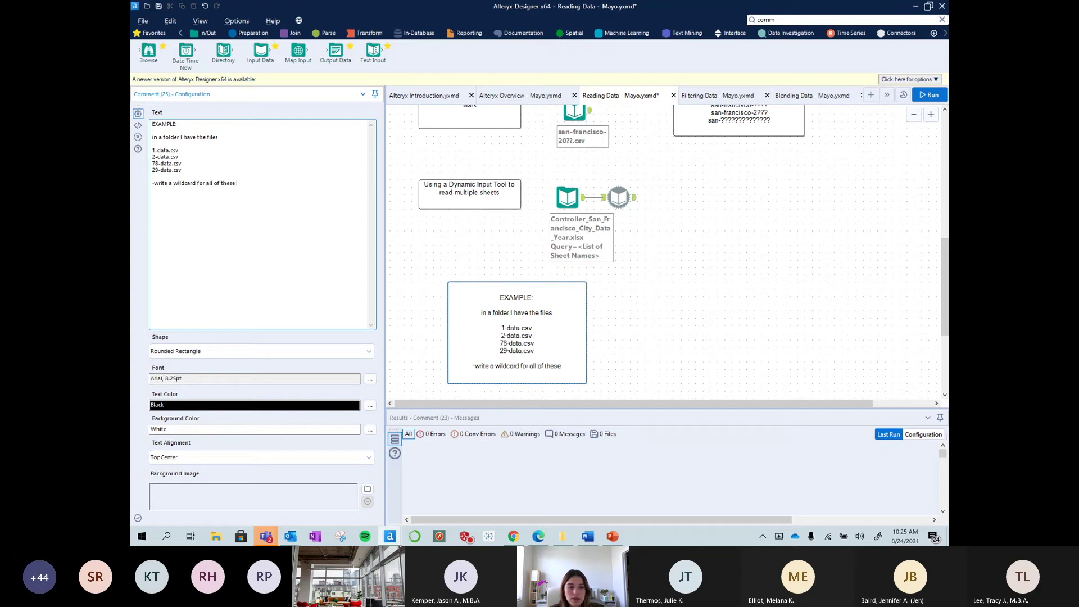
{"action": "type", "text": "using"}
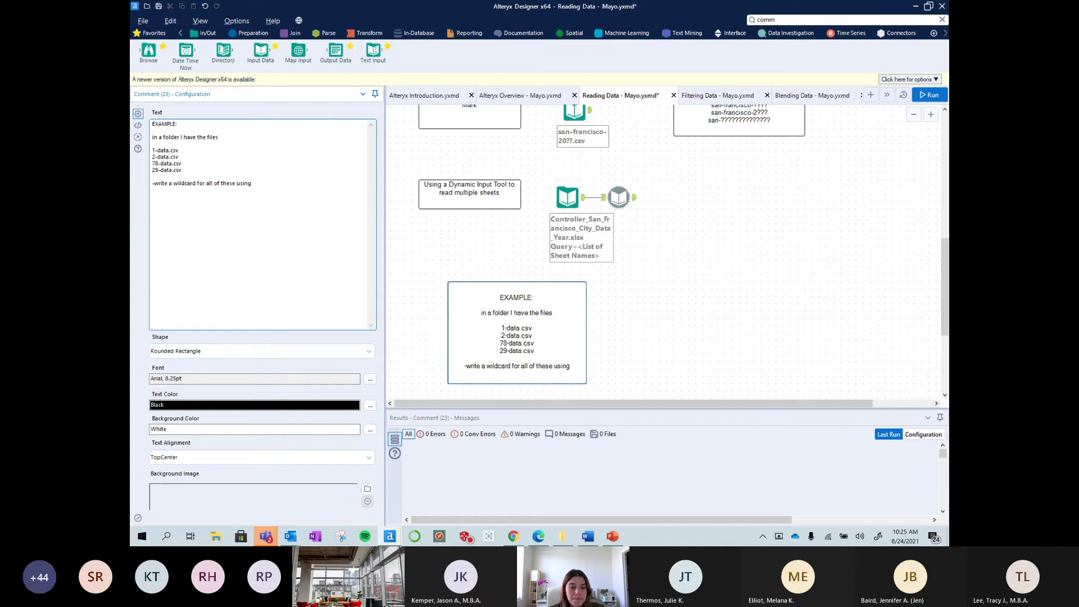
- Reword the instruction to "-write 2 wildcards for all of these using the * method and the ? method"
{"action": "left_click", "coordinate": [174, 183]}
{"action": "key", "text": "BackSpace"}
{"action": "key", "text": "BackSpace"}
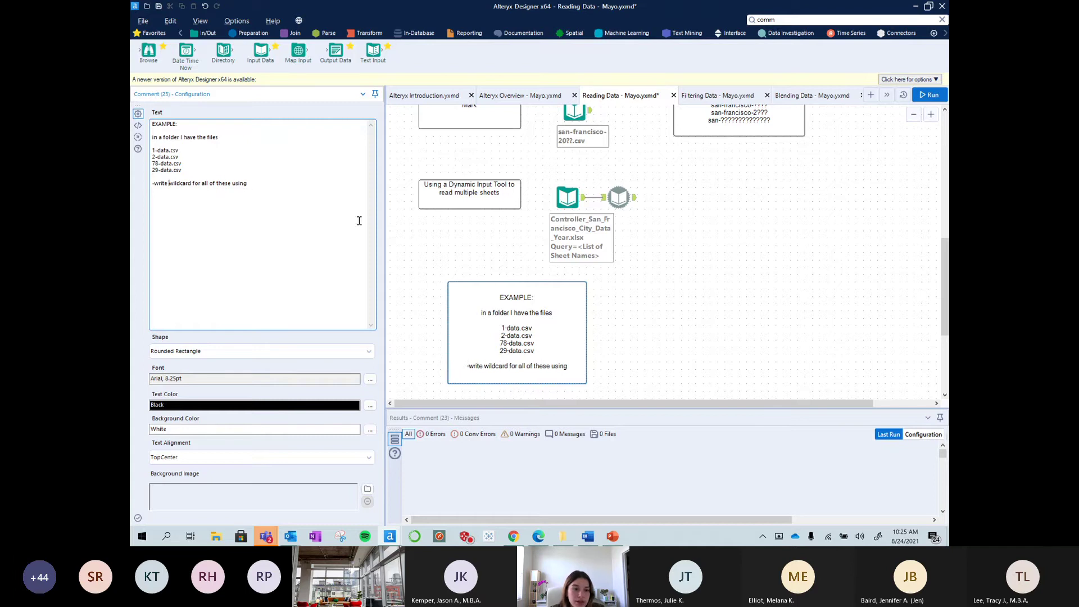
{"action": "type", "text": "2"}
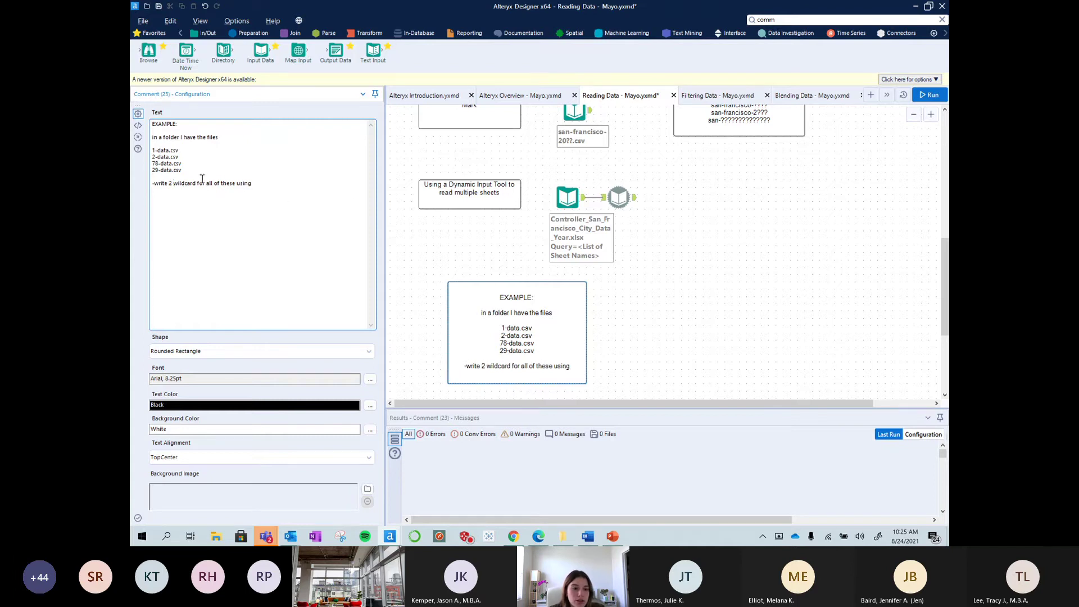
{"action": "left_click", "coordinate": [196, 183]}
{"action": "type", "text": "sing "}
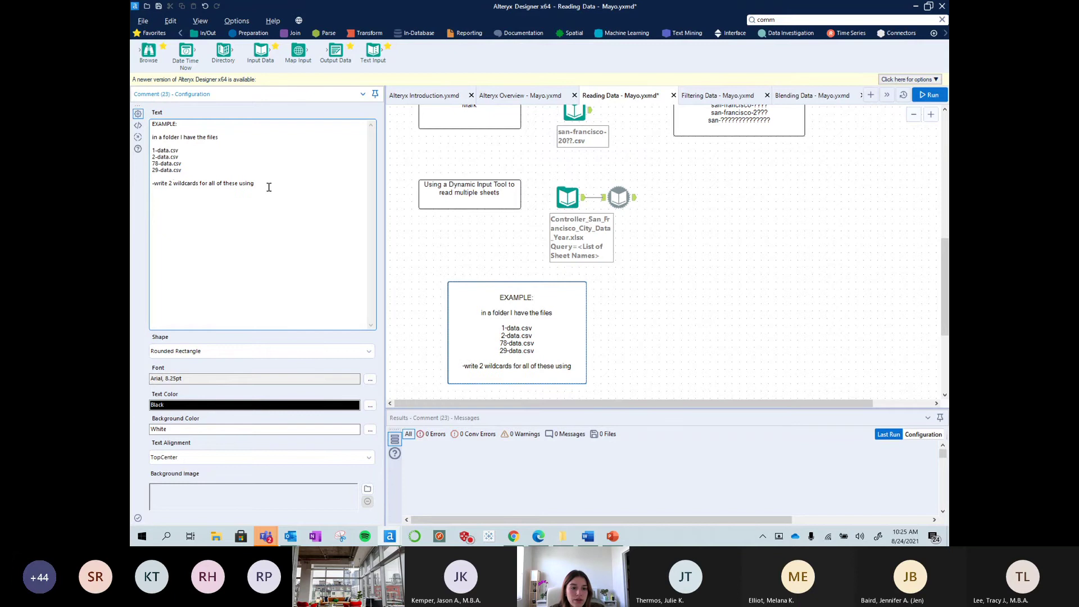
{"action": "type", "text": "the"}
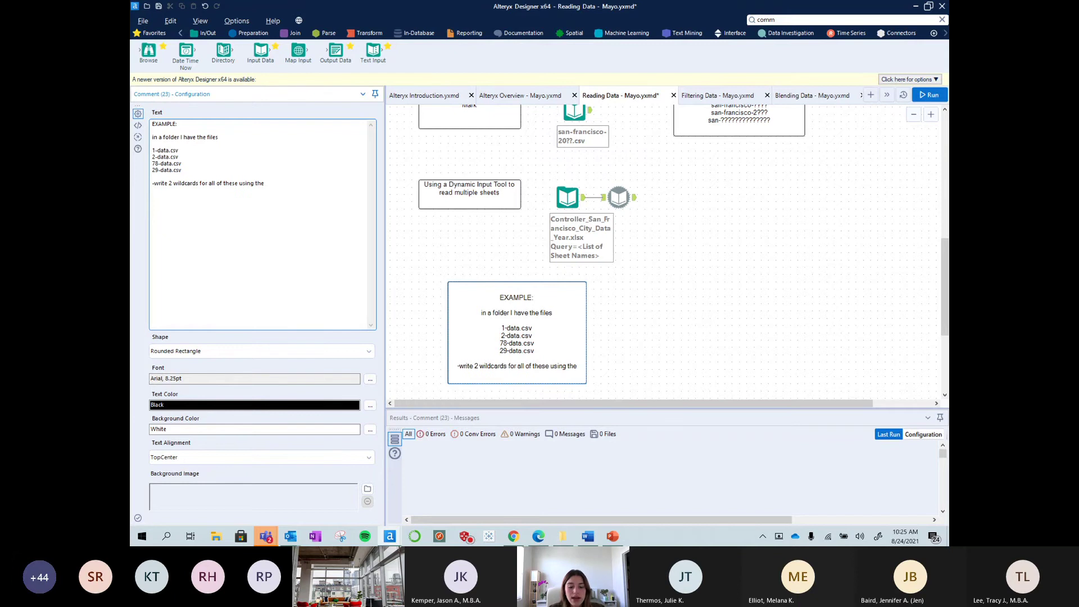
{"action": "type", "text": " * method a"}
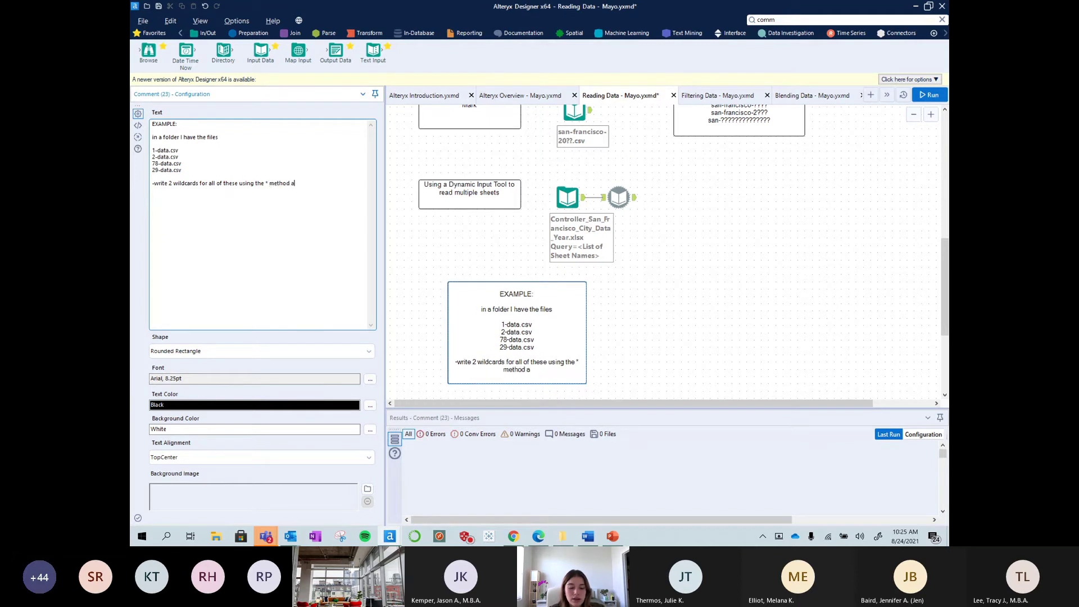
{"action": "type", "text": "nd the ? method"}
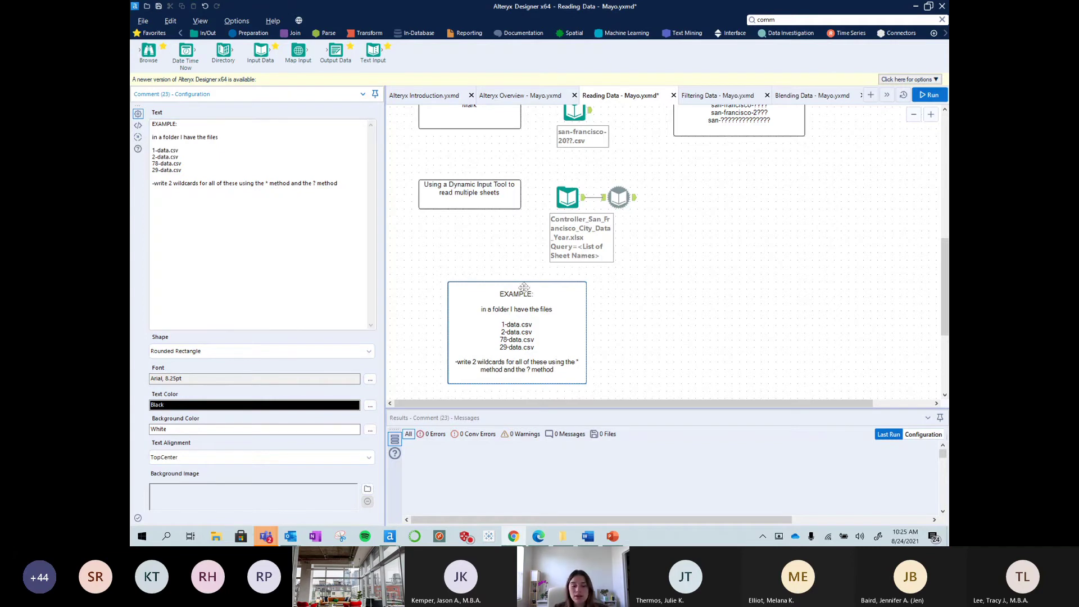
- Align the example comment with the caption above it and enlarge the box
{"action": "left_click_drag", "start_coordinate": [525, 287], "coordinate": [495, 309]}
{"action": "scroll", "coordinate": [546, 338], "scroll_direction": "down", "scroll_amount": 2}
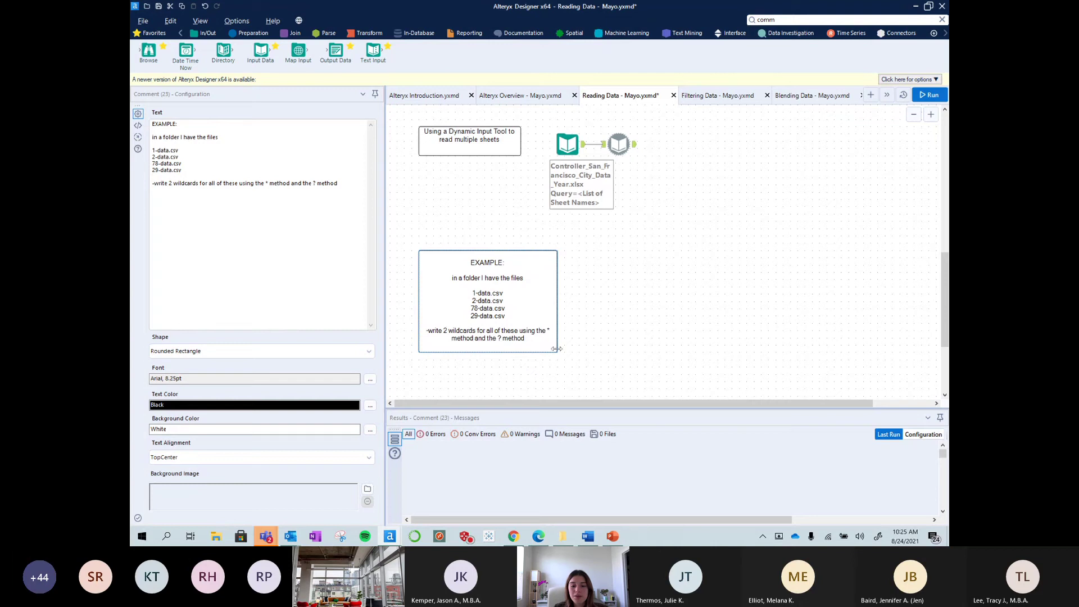
{"action": "left_click_drag", "start_coordinate": [551, 343], "coordinate": [571, 375]}
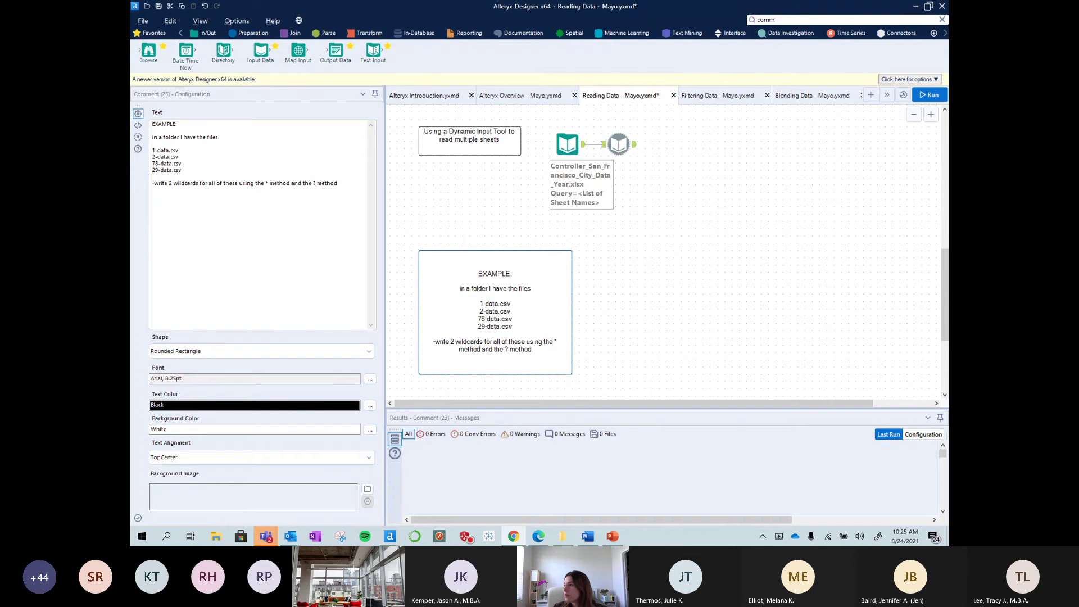
- Switch to the Chrome window with the Google timer, place it beside the example comment and show the countdown enlarged
{"action": "left_click", "coordinate": [513, 536]}
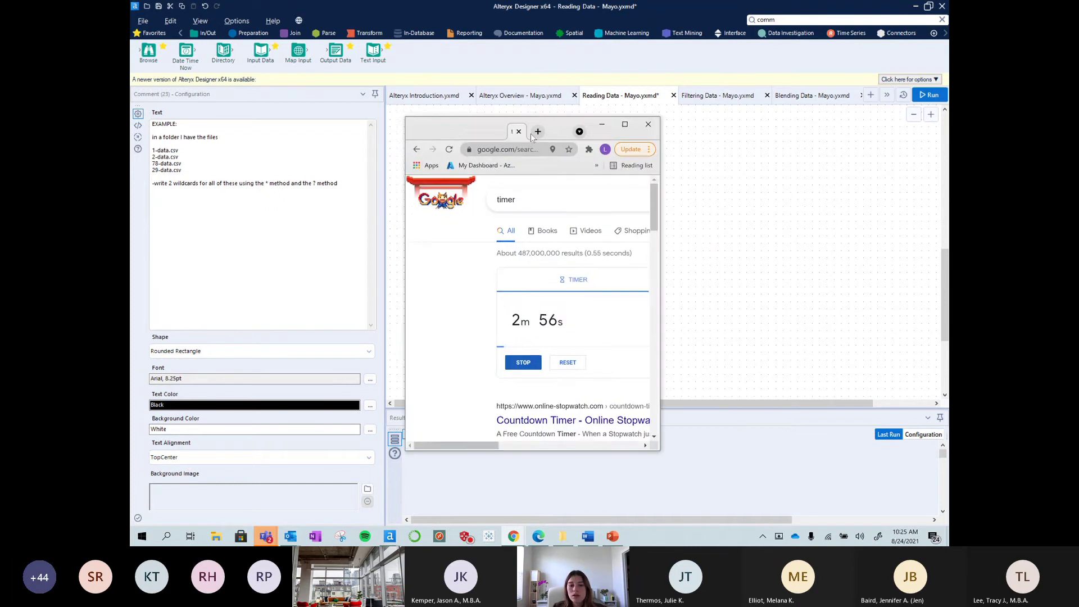
{"action": "left_click_drag", "start_coordinate": [575, 140], "coordinate": [789, 202]}
{"action": "left_click_drag", "start_coordinate": [773, 355], "coordinate": [774, 448]}
{"action": "scroll", "coordinate": [750, 348], "scroll_direction": "down", "scroll_amount": 1}
{"action": "left_click", "coordinate": [854, 414]}
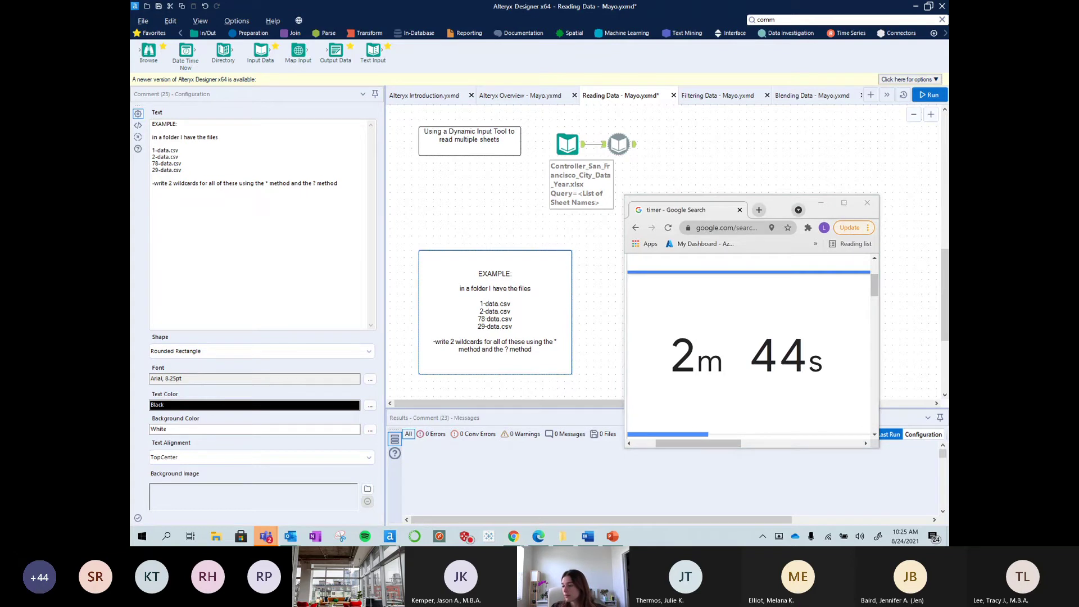
- Close the timer window and add a second, empty Comment box beside the example comment
{"action": "mouse_move", "coordinate": [610, 11]}
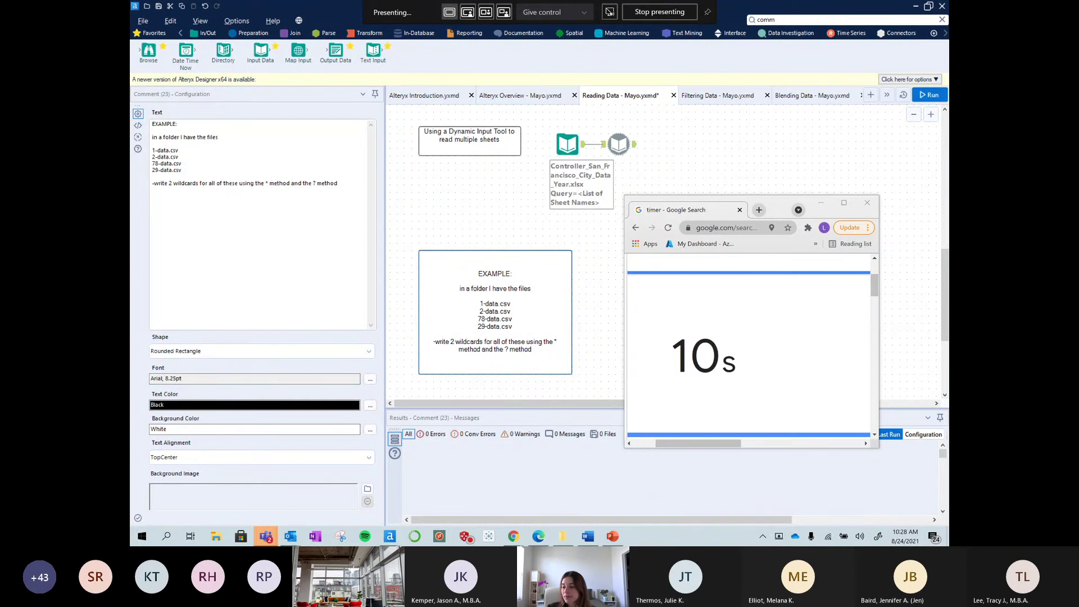
{"action": "left_click", "coordinate": [868, 203]}
{"action": "left_click", "coordinate": [800, 285]}
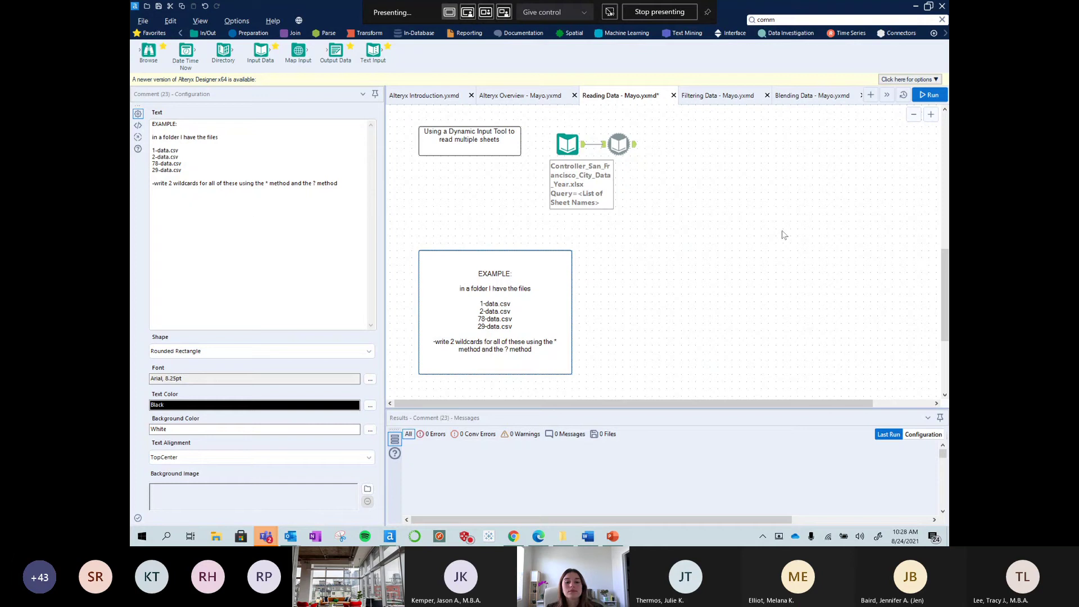
{"action": "left_click", "coordinate": [785, 19]}
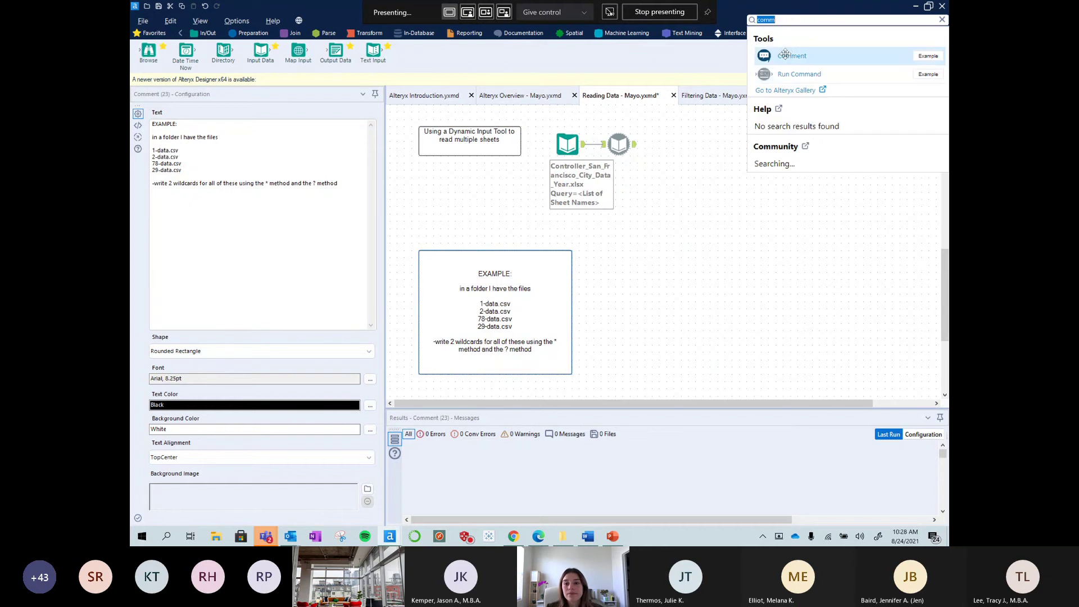
{"action": "left_click_drag", "start_coordinate": [785, 55], "coordinate": [768, 360]}
{"action": "scroll", "coordinate": [495, 308], "scroll_direction": "down", "scroll_amount": 1}
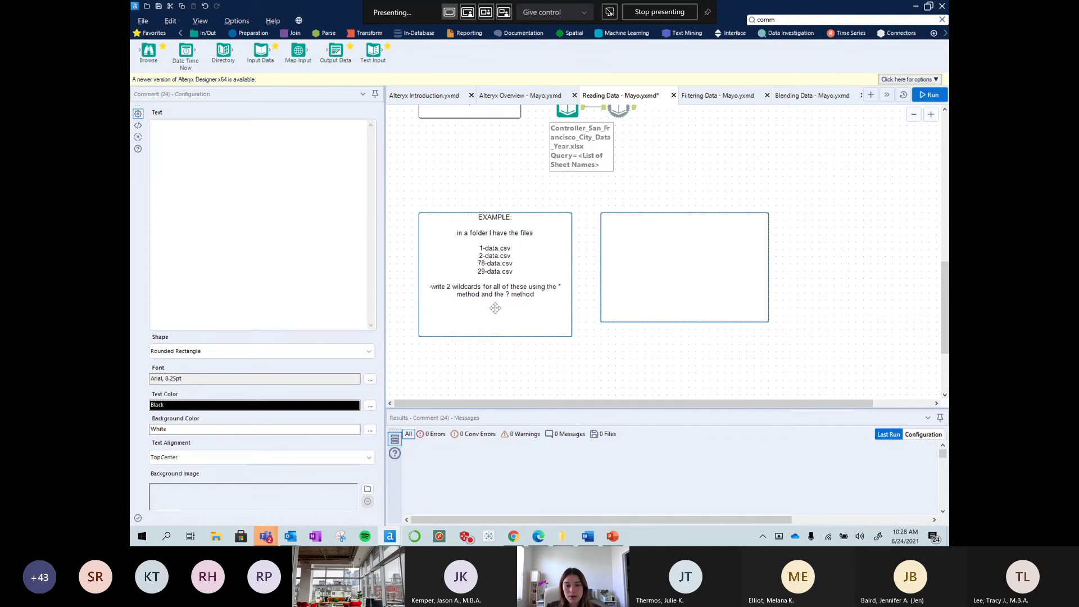
- Highlight "-write 2 wildcards for all of these" in the example comment, then reduce the box's height to fit its text
{"action": "scroll", "coordinate": [495, 308], "scroll_direction": "down", "scroll_amount": 1}
{"action": "left_click", "coordinate": [511, 289]}
{"action": "left_click_drag", "start_coordinate": [153, 183], "coordinate": [238, 183]}
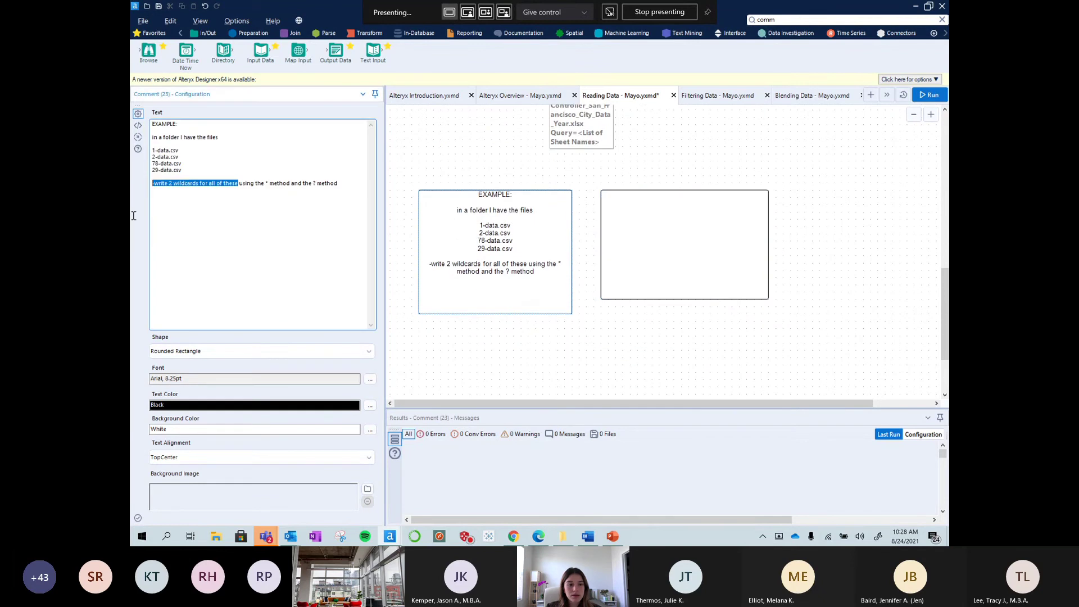
{"action": "left_click", "coordinate": [314, 223]}
{"action": "left_click_drag", "start_coordinate": [528, 314], "coordinate": [529, 288]}
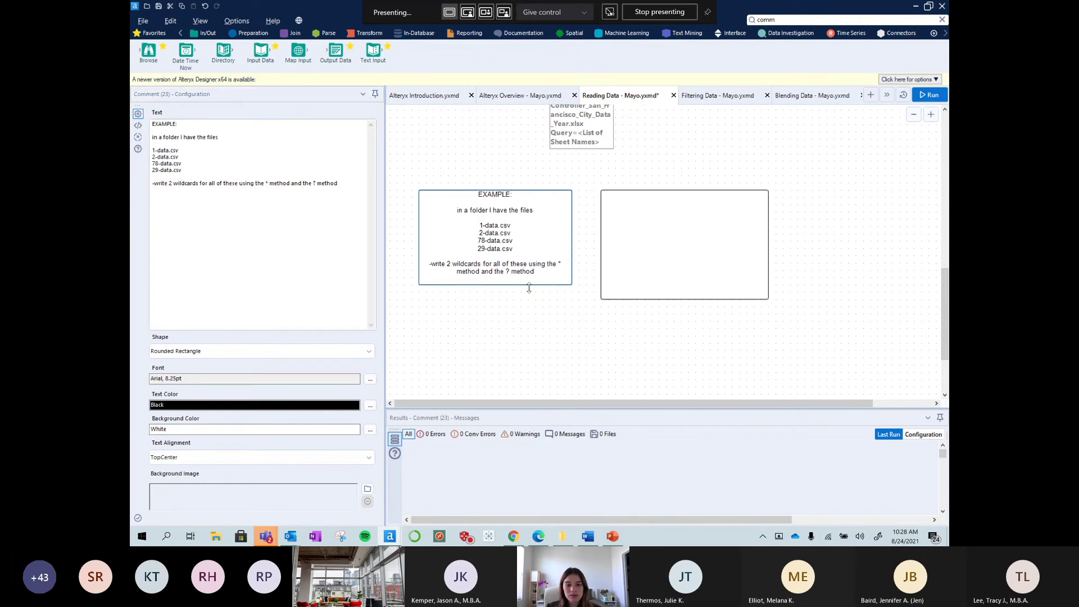